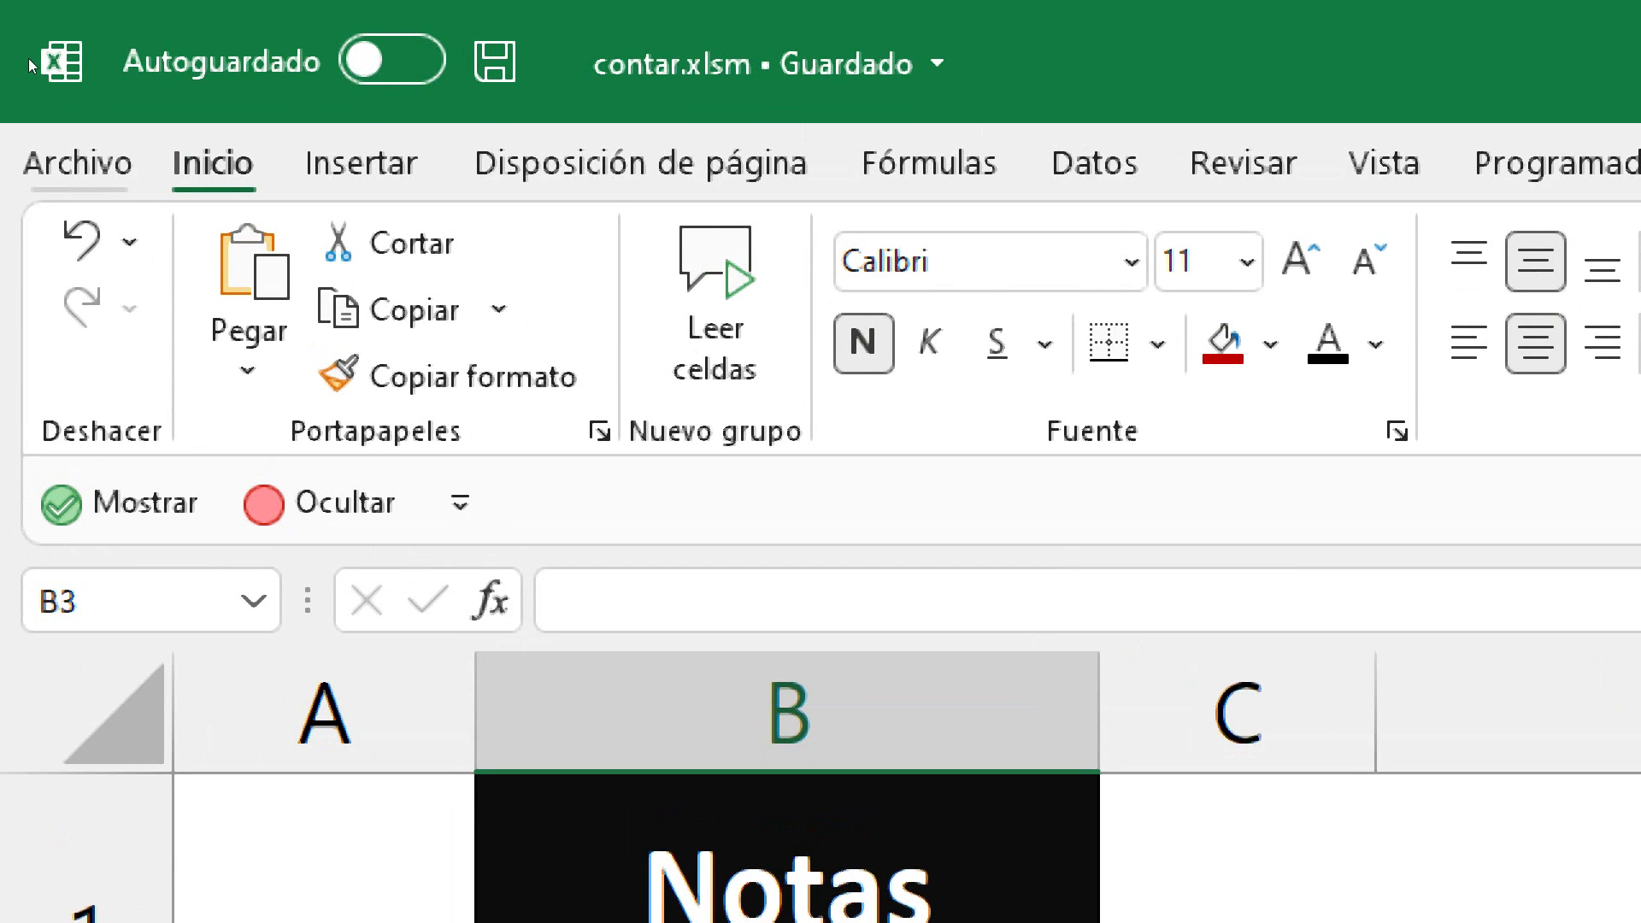
Save the workbook as contar.xlsm, type Excel macro-enabled workbook (*.xlsm), replacing the existing file.
{"action": "key", "text": "alt+a"}
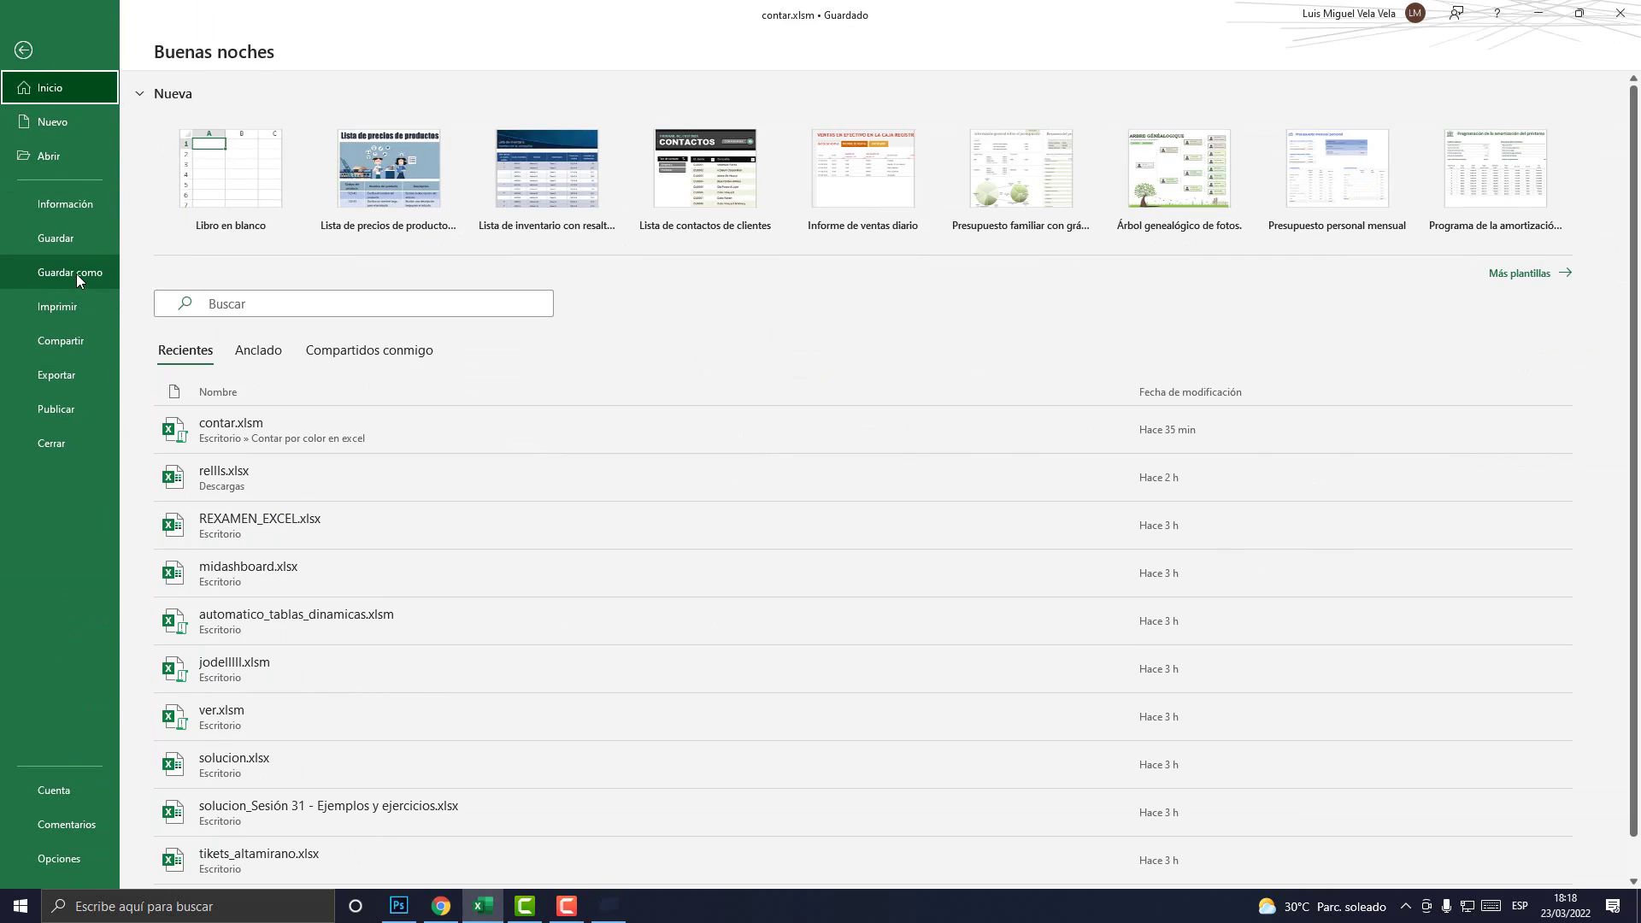
{"action": "left_click", "coordinate": [75, 274]}
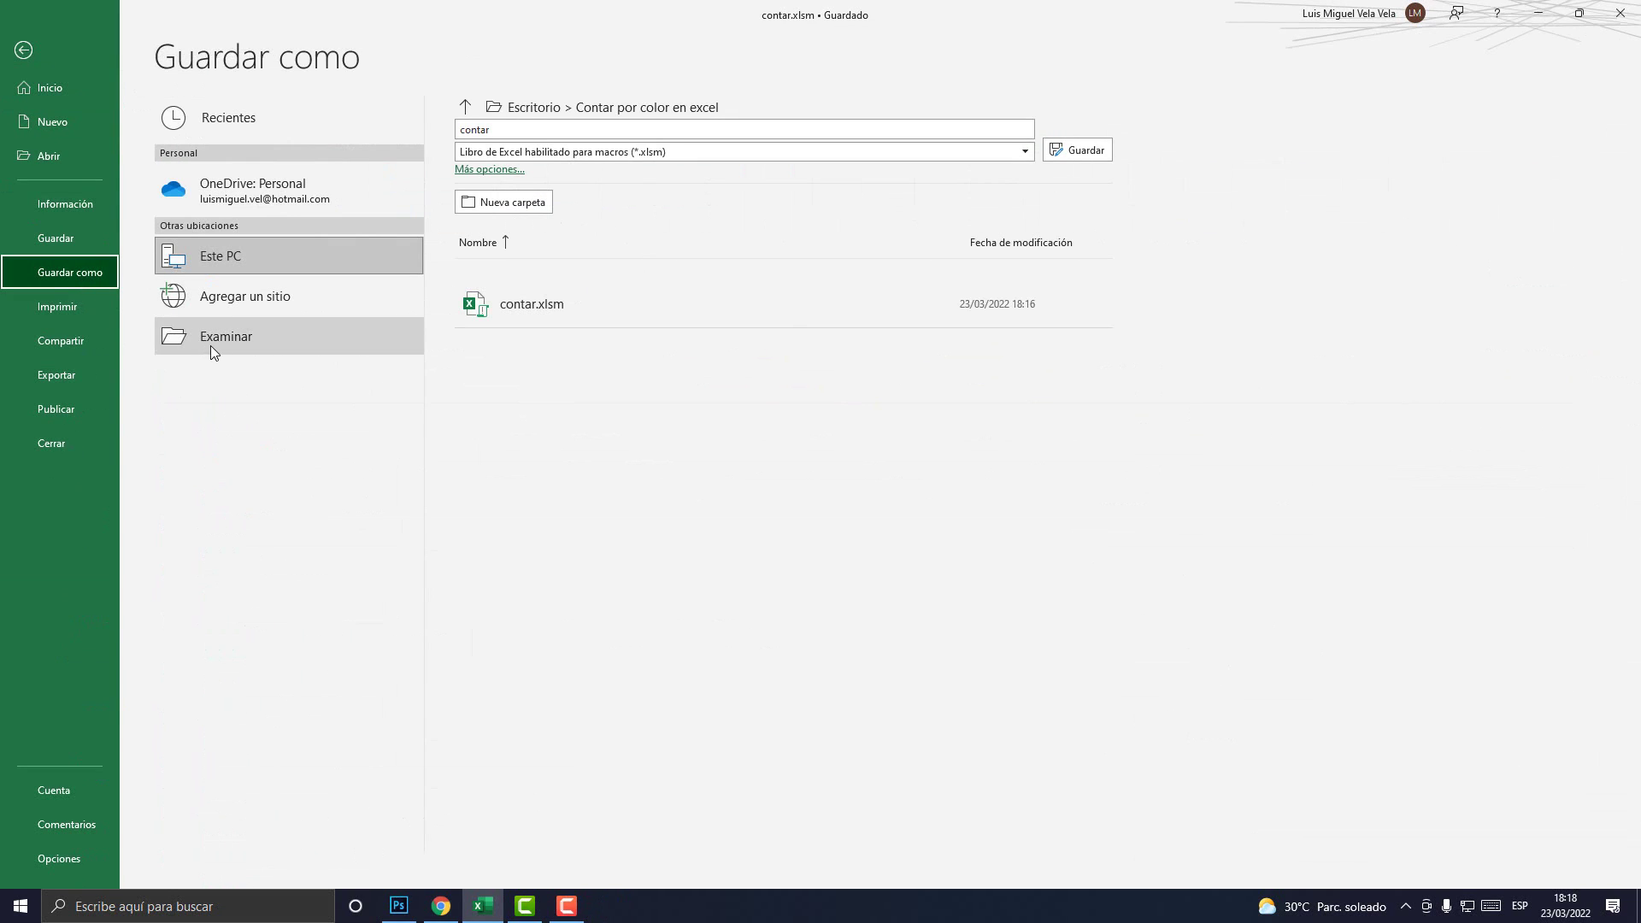
{"action": "left_click", "coordinate": [243, 346]}
{"action": "left_click_drag", "start_coordinate": [782, 142], "coordinate": [758, 114]}
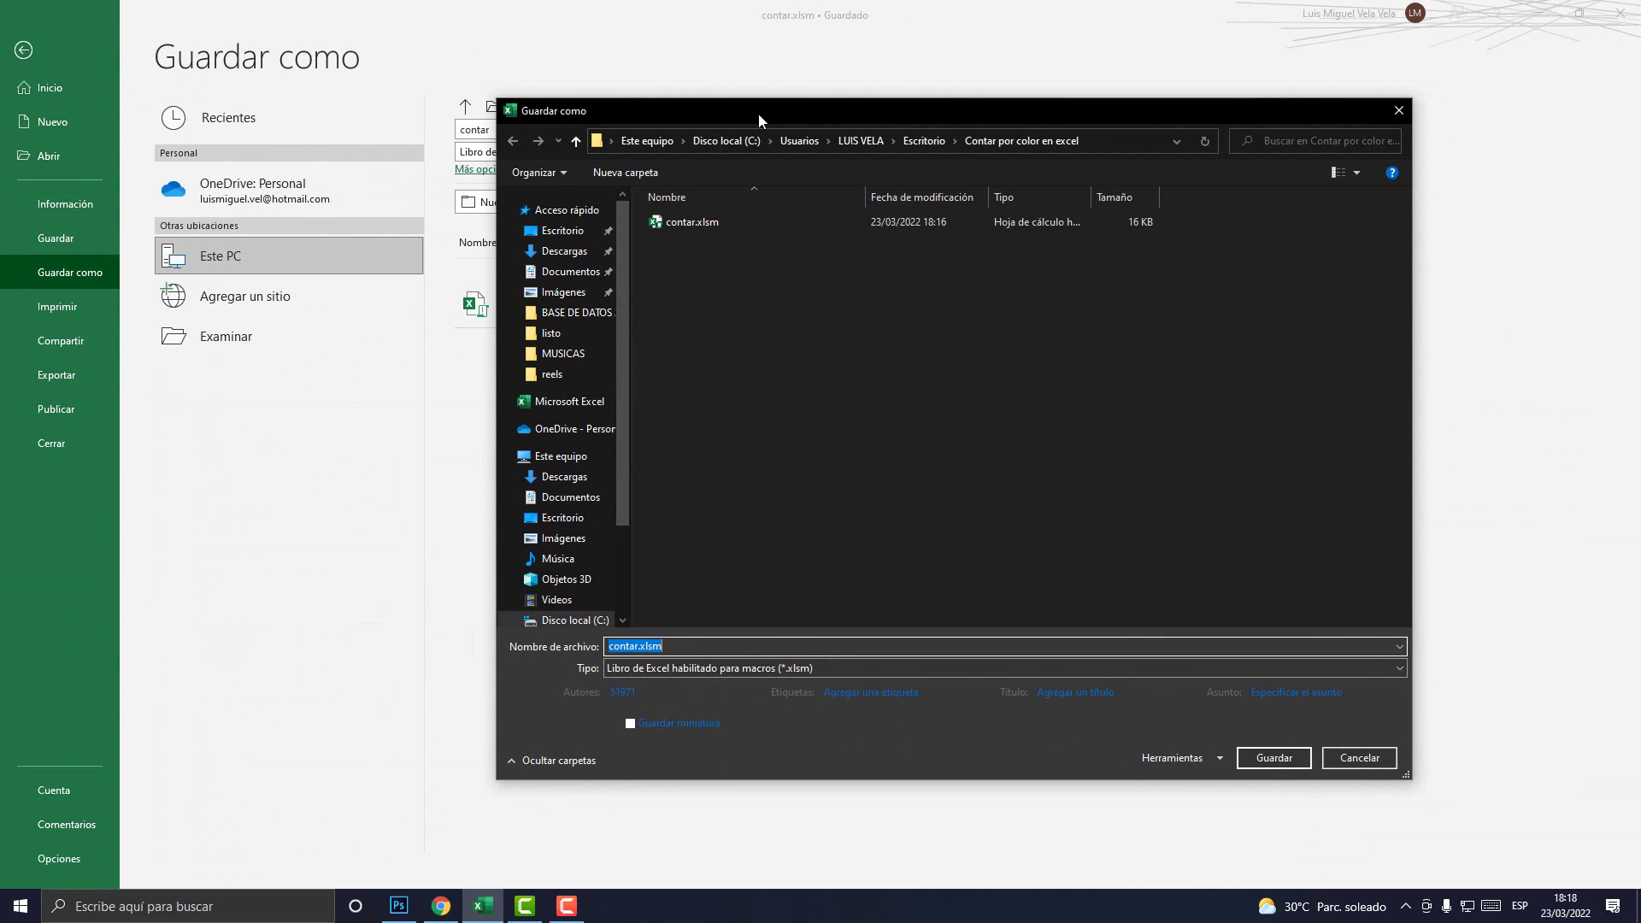
{"action": "type", "text": "6"}
{"action": "key", "text": "ctrl+z"}
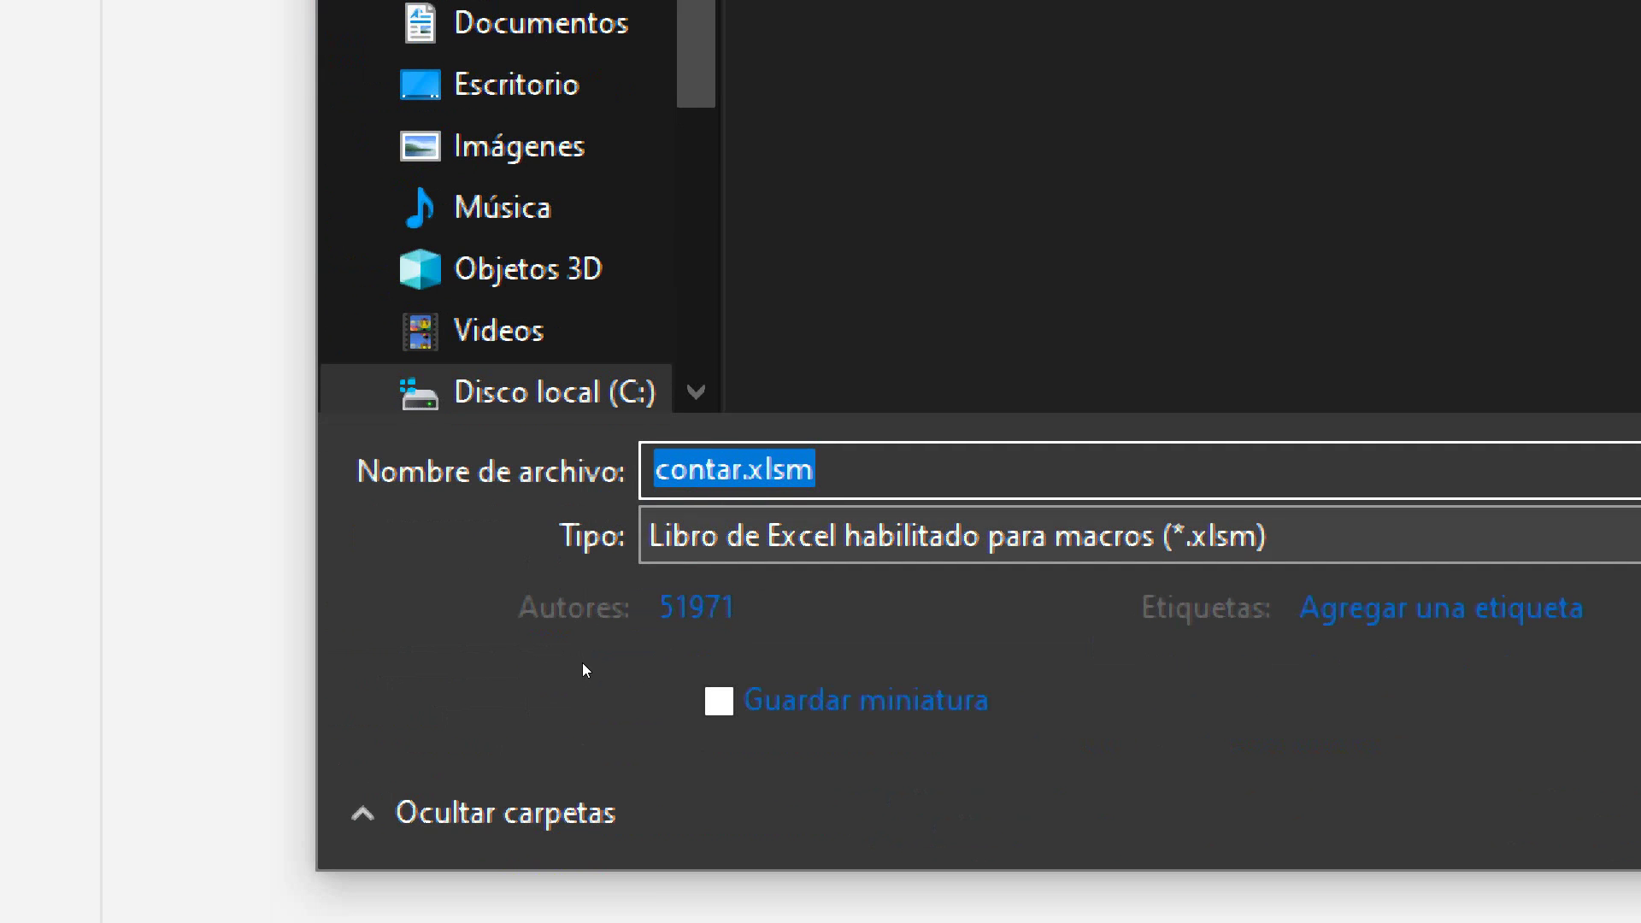
{"action": "key", "text": "alt+t"}
{"action": "key", "text": "Down"}
{"action": "key", "text": "Down"}
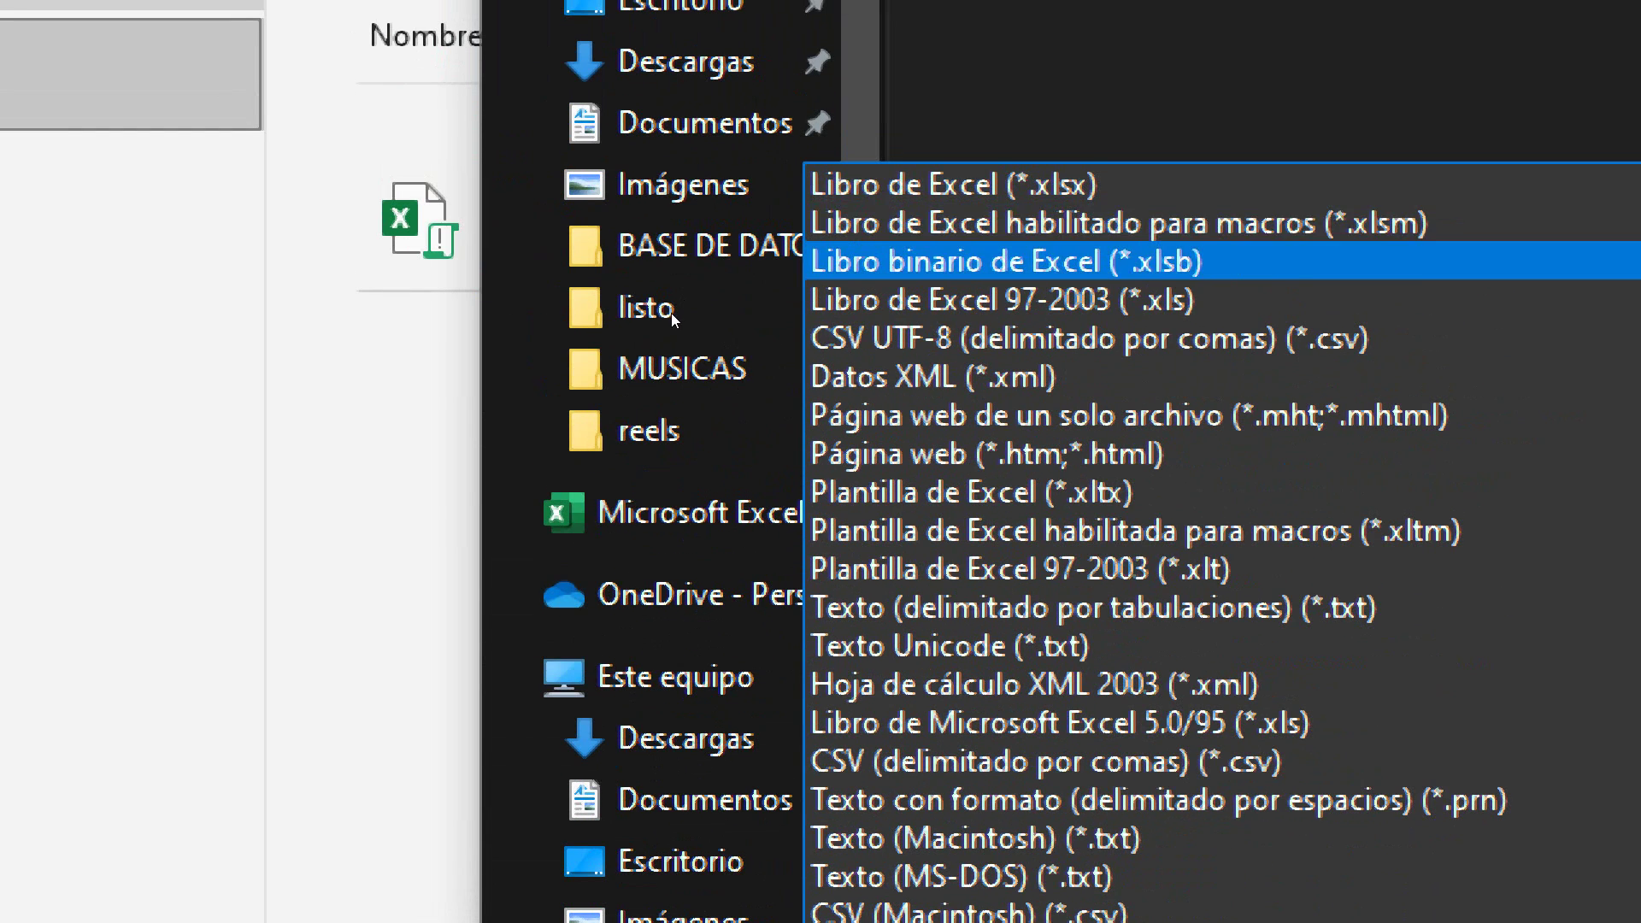
{"action": "key", "text": "Up"}
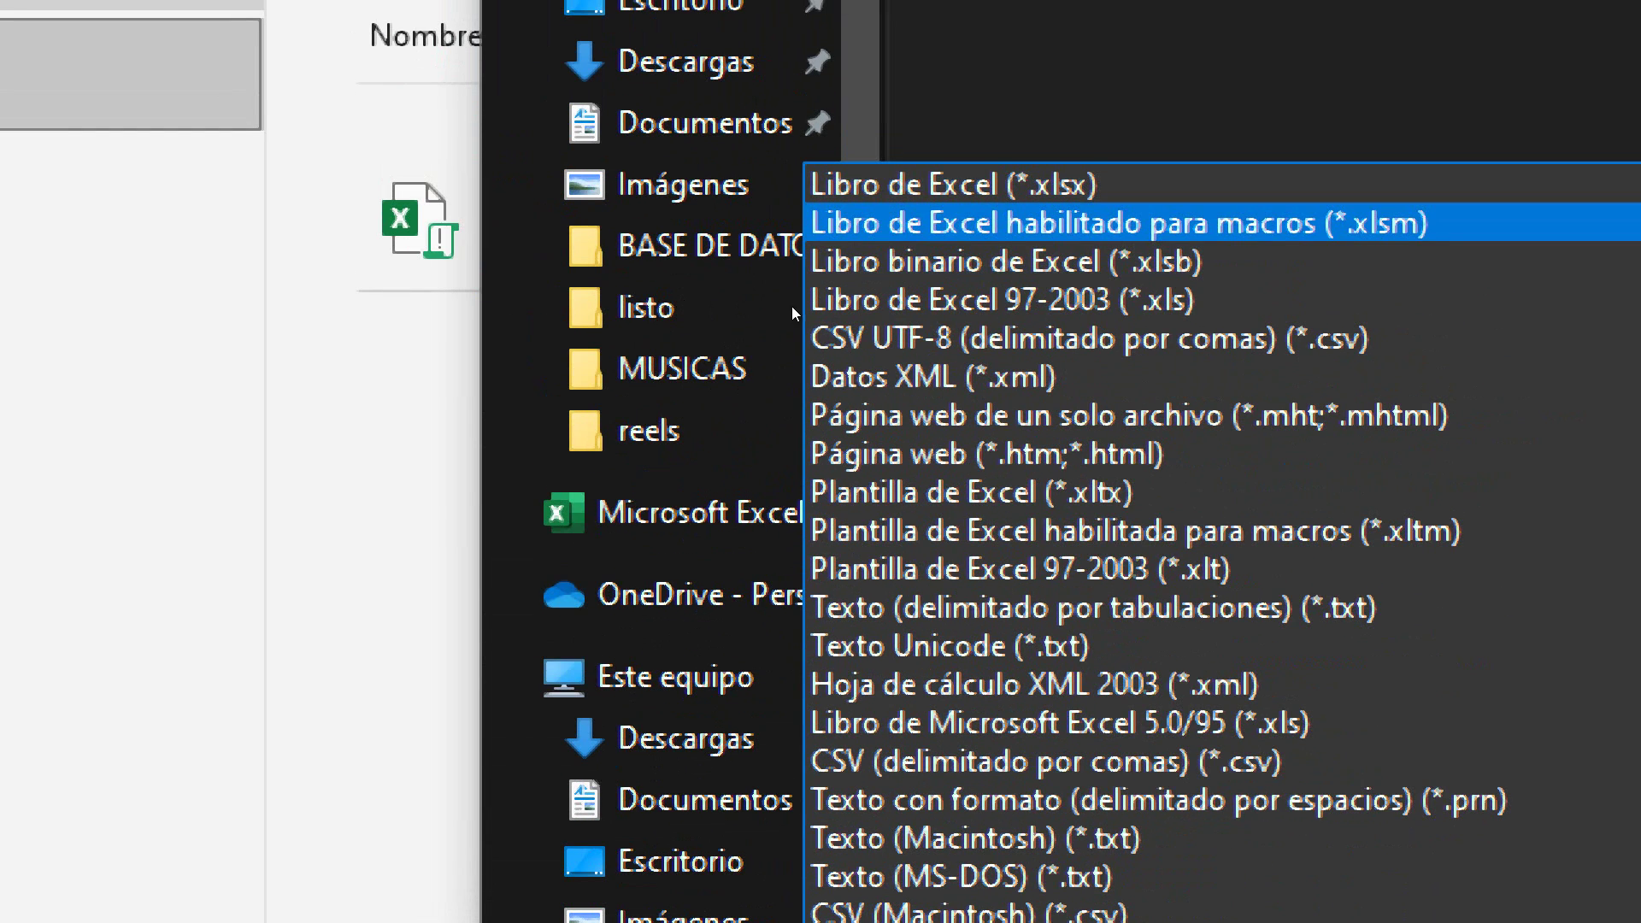
{"action": "key", "text": "Return"}
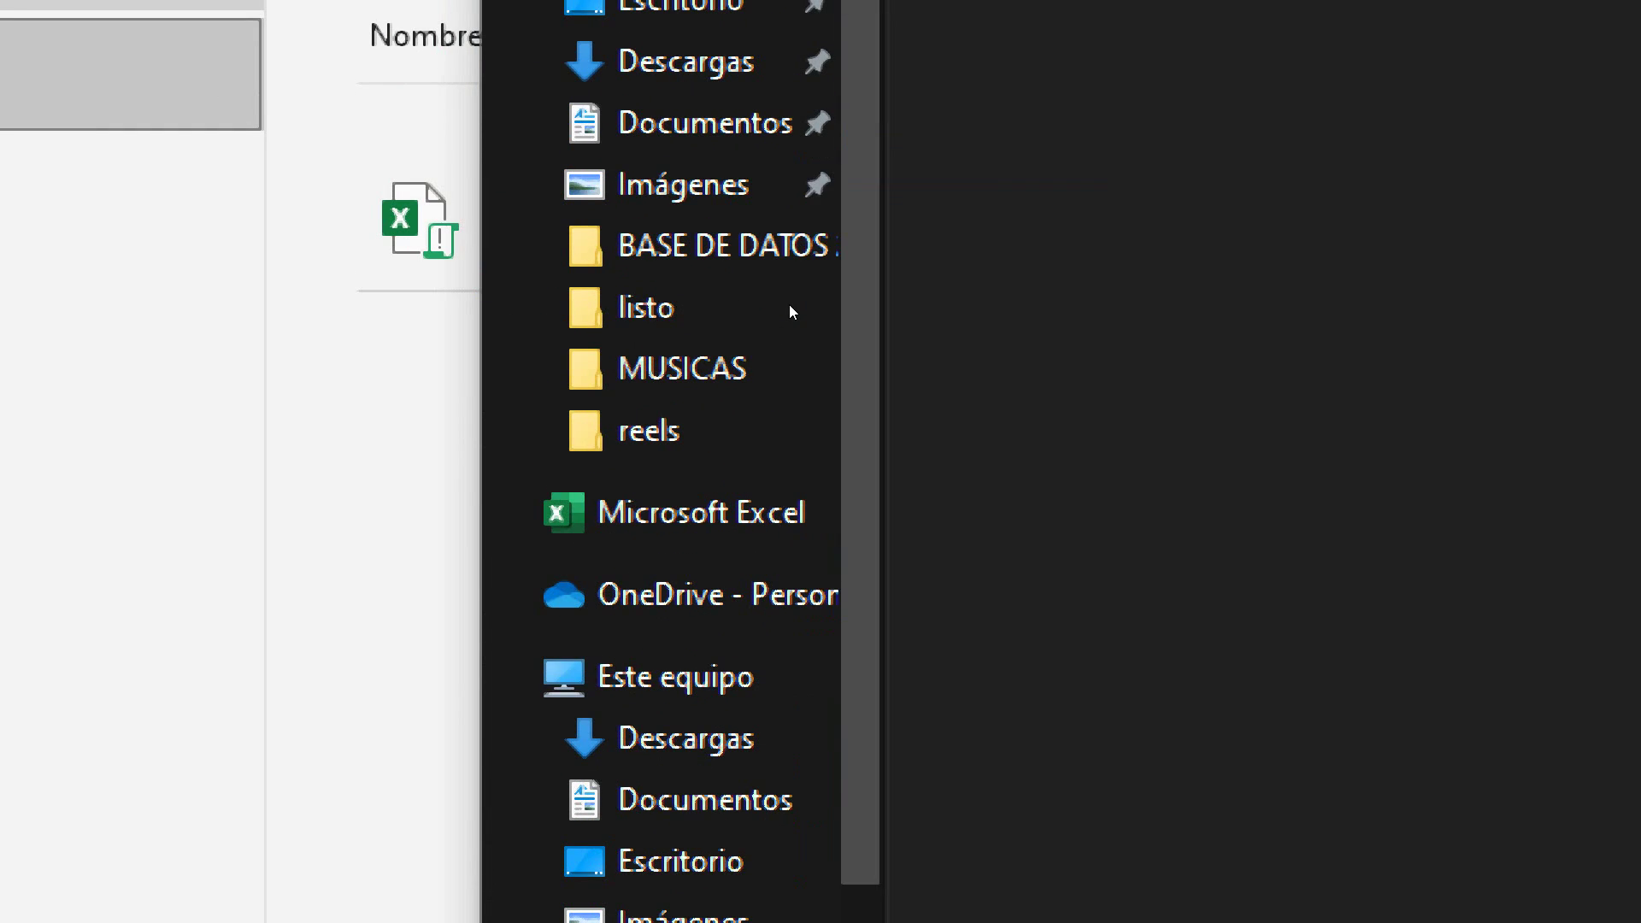
{"action": "left_click", "coordinate": [1278, 760]}
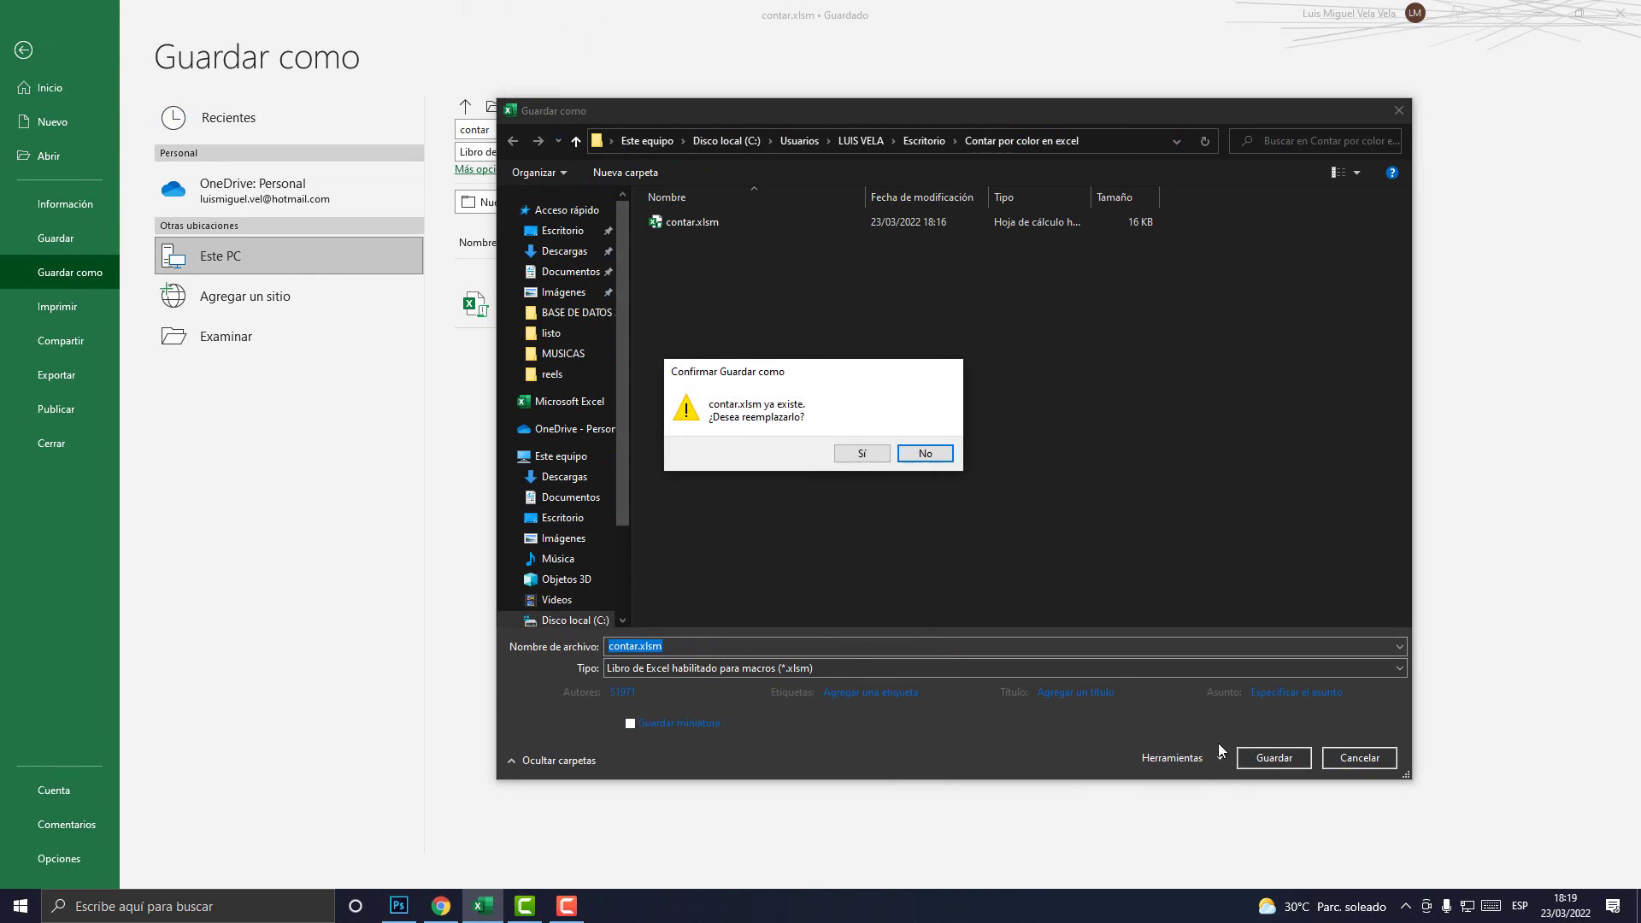
{"action": "left_click", "coordinate": [867, 457]}
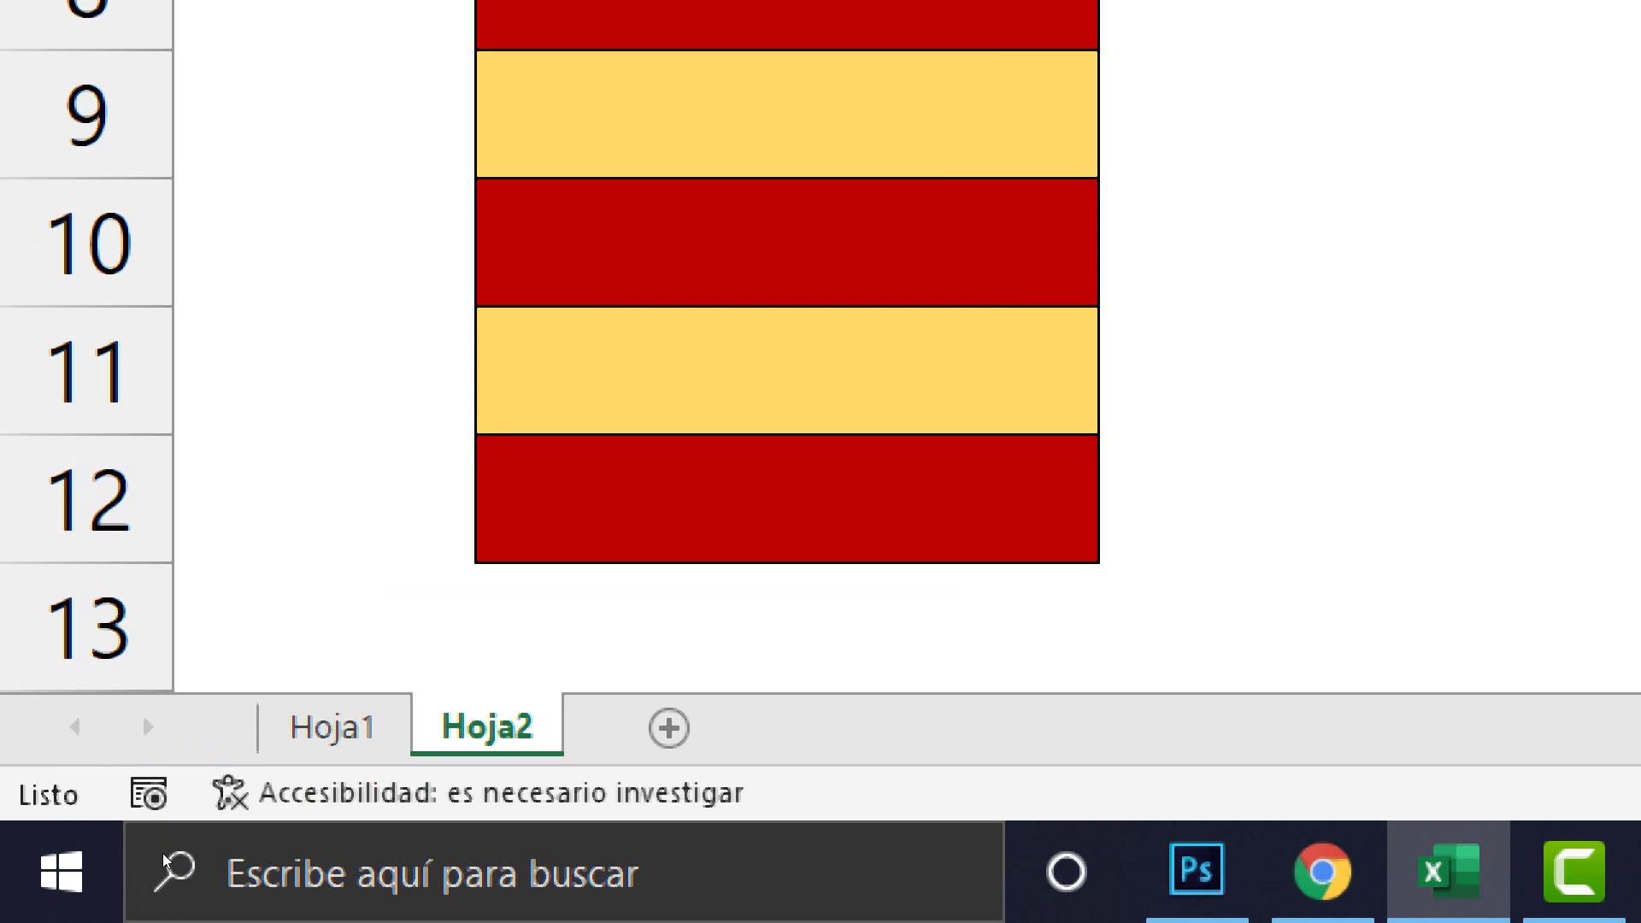
View the code behind sheet Hoja2, close the VBA editor, and show the Programador tab.
{"action": "right_click", "coordinate": [487, 727]}
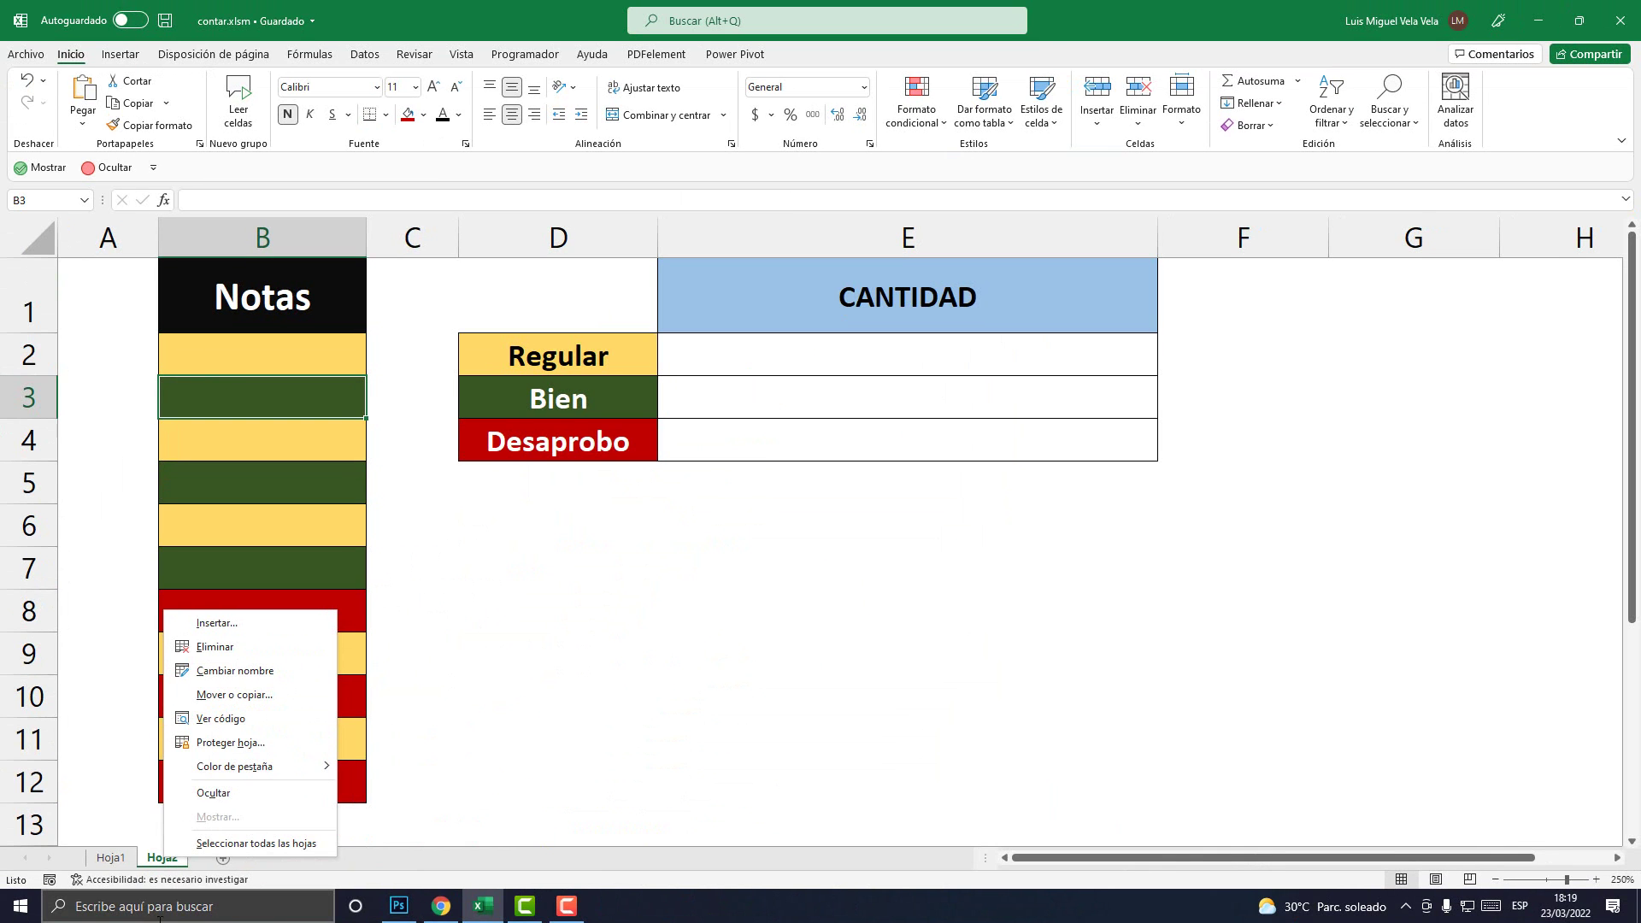
{"action": "left_click", "coordinate": [227, 724]}
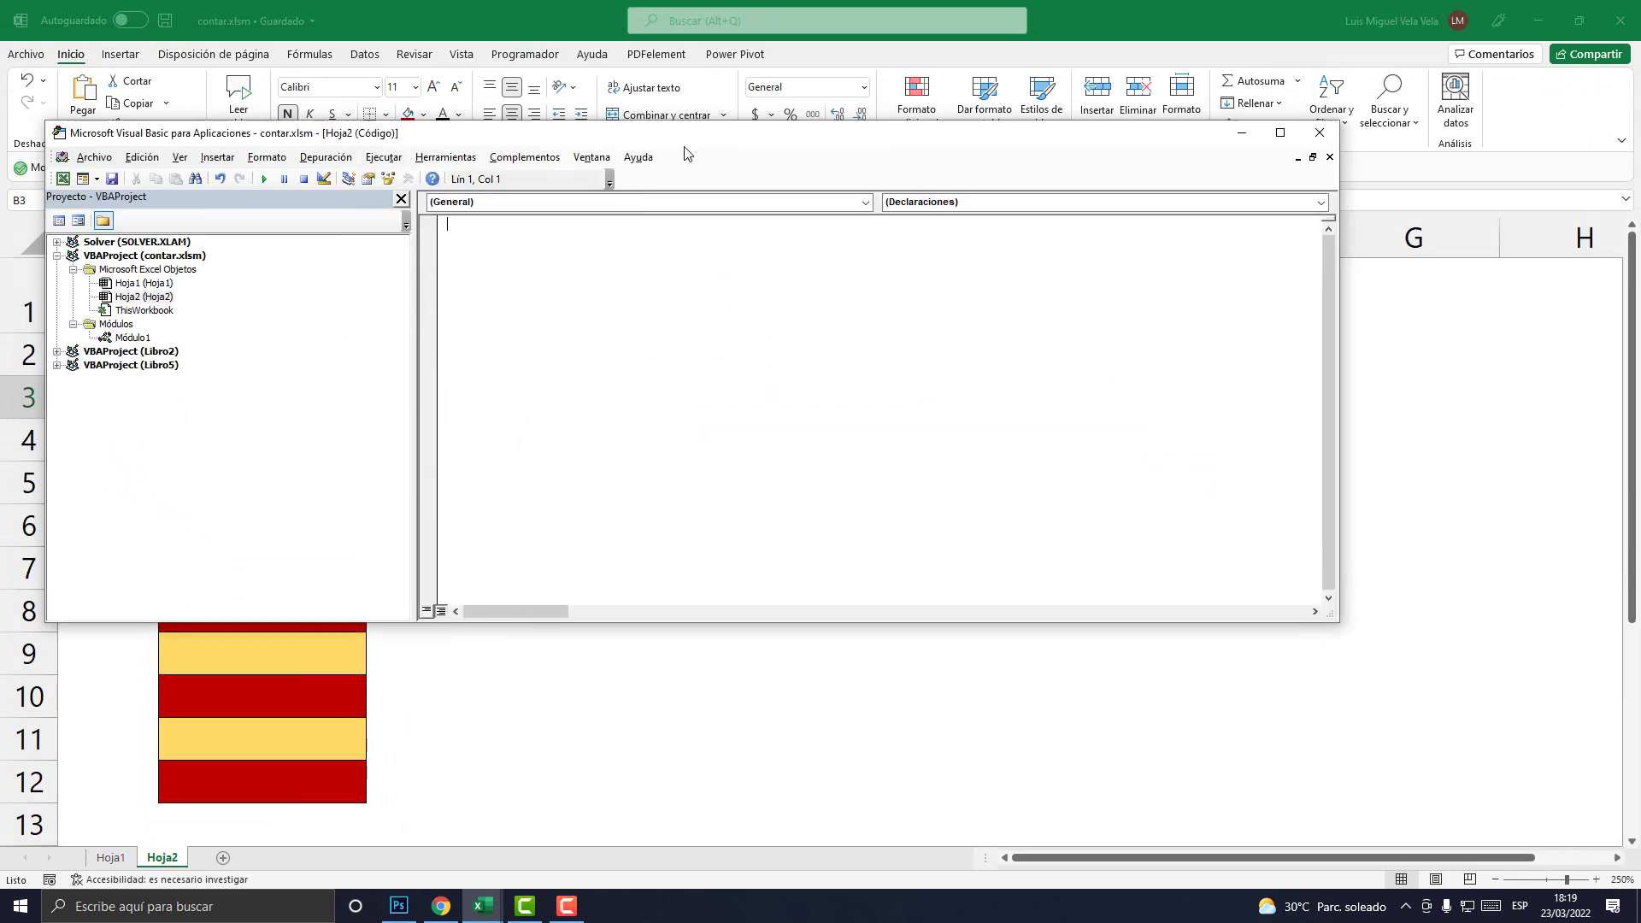
{"action": "mouse_move", "coordinate": [705, 212]}
{"action": "left_mouse_down"}
{"action": "mouse_move", "coordinate": [786, 74]}
{"action": "mouse_move", "coordinate": [820, 196]}
{"action": "left_mouse_up"}
{"action": "left_click_drag", "start_coordinate": [820, 675], "coordinate": [820, 842]}
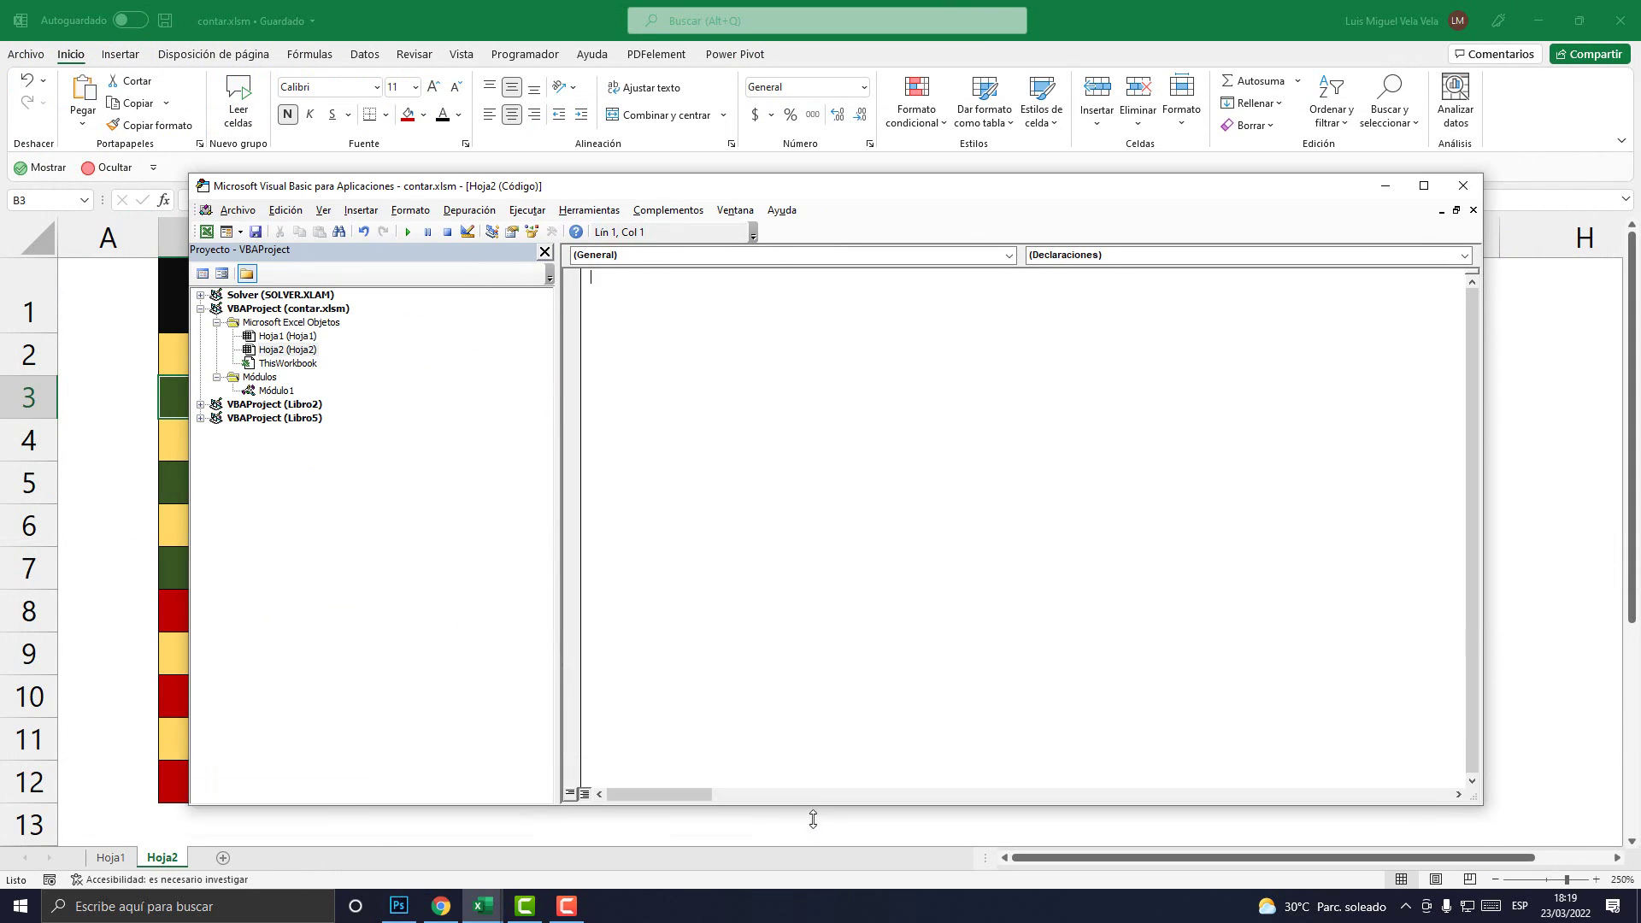
{"action": "left_click_drag", "start_coordinate": [696, 198], "coordinate": [648, 178]}
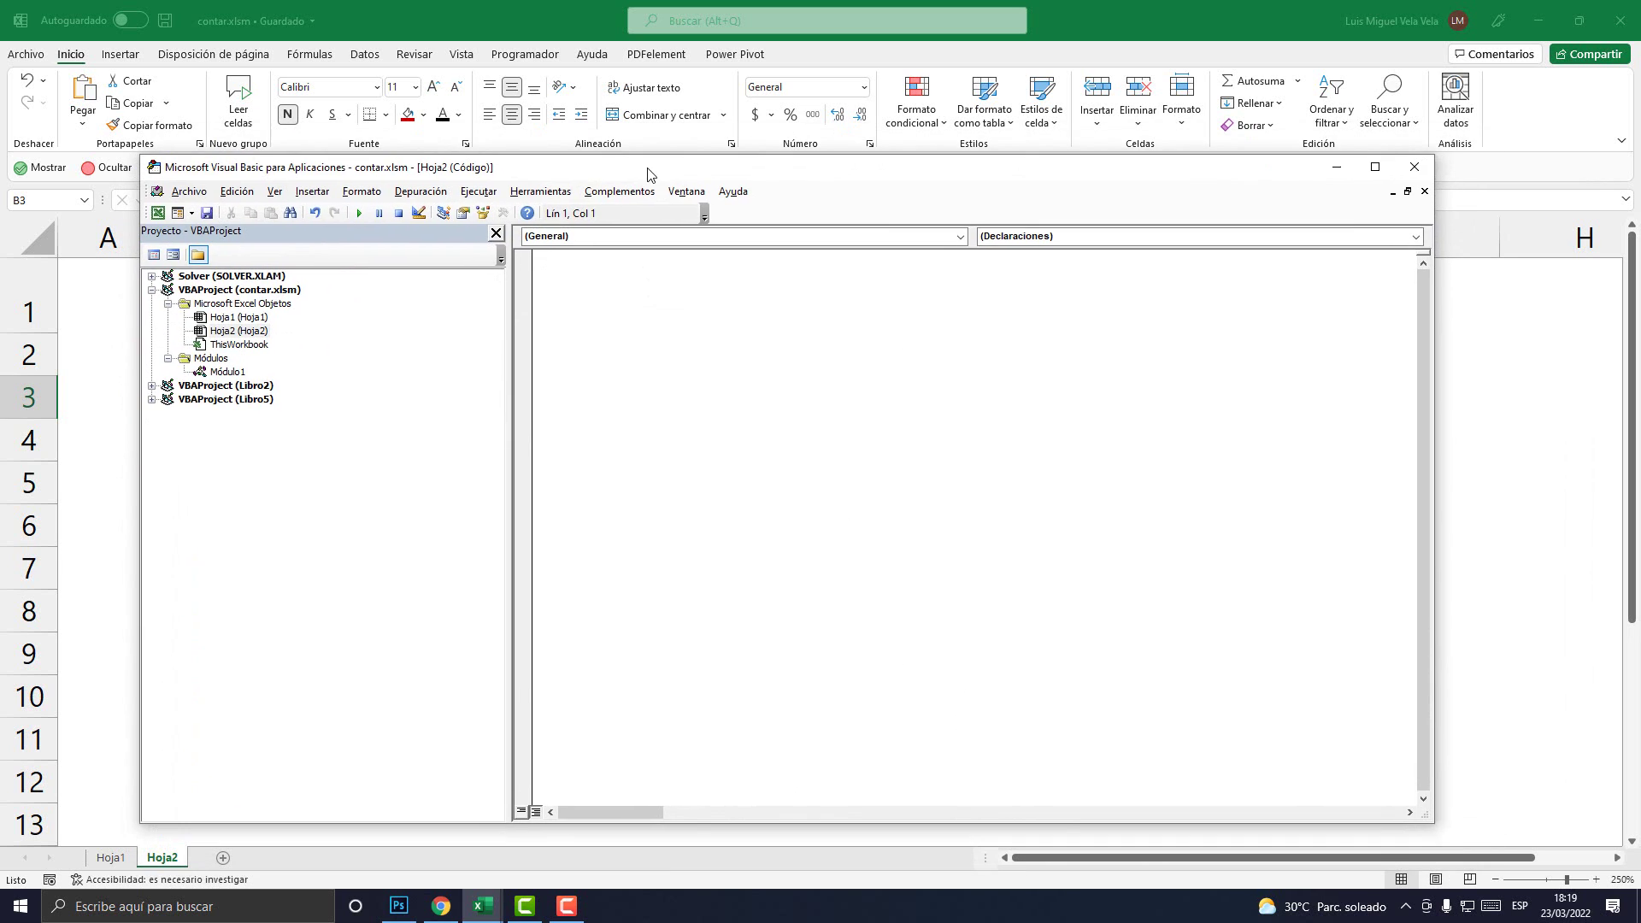
{"action": "left_click", "coordinate": [1420, 165]}
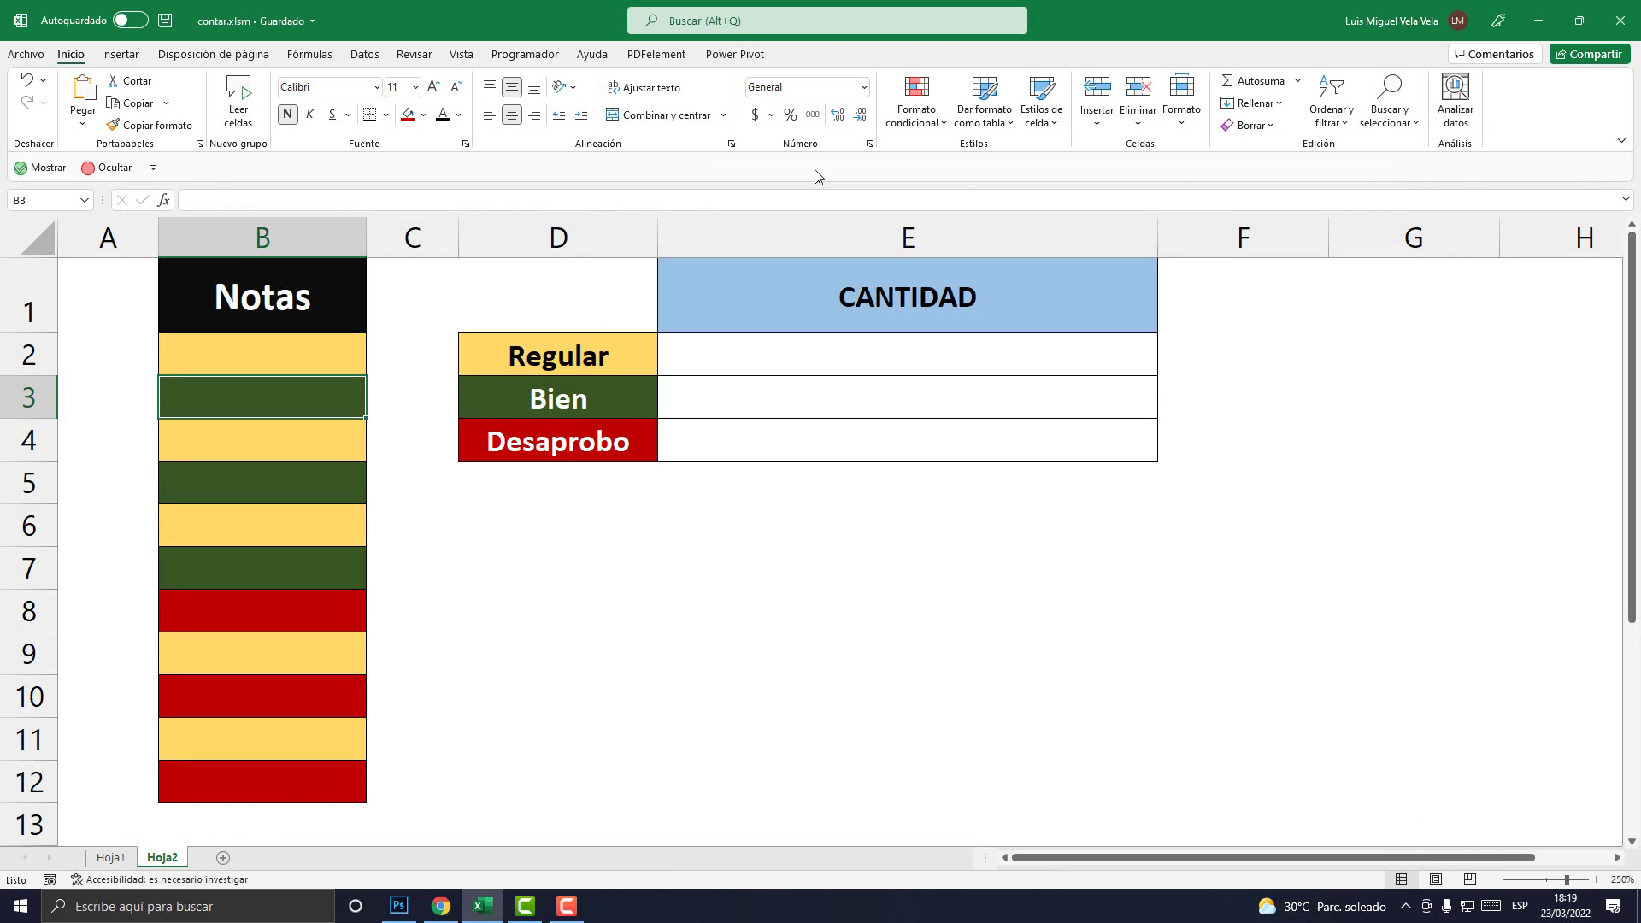
{"action": "left_click", "coordinate": [524, 55]}
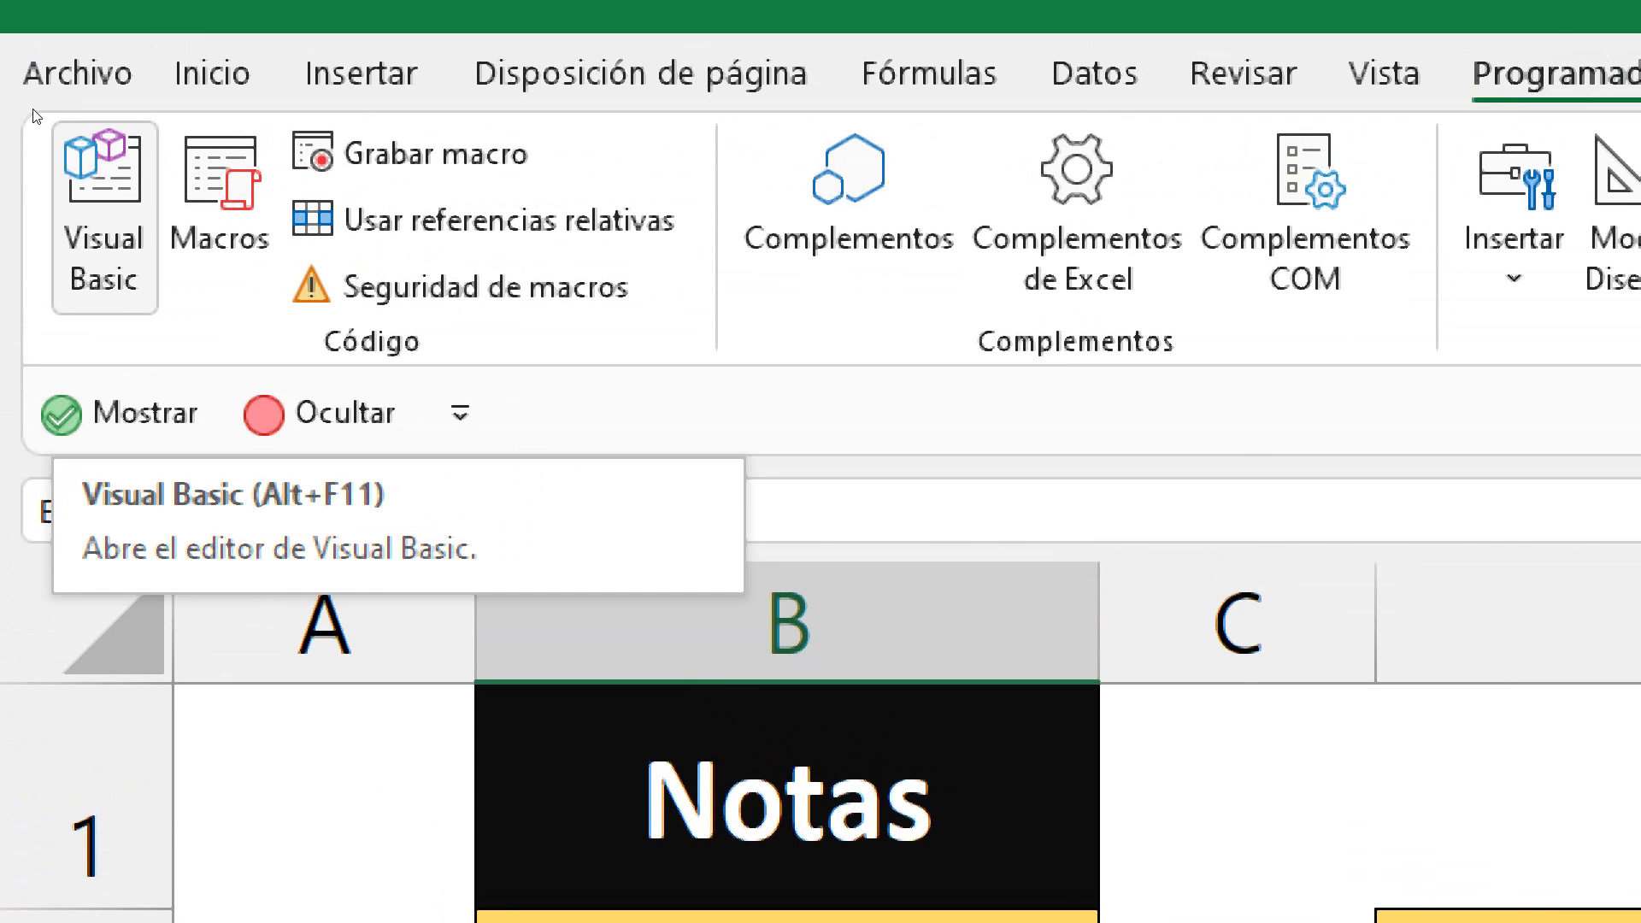
Launch Visual Basic from Programador and insert Módulo2 under Módulos via Insertar > Módulo.
{"action": "left_click", "coordinate": [39, 120]}
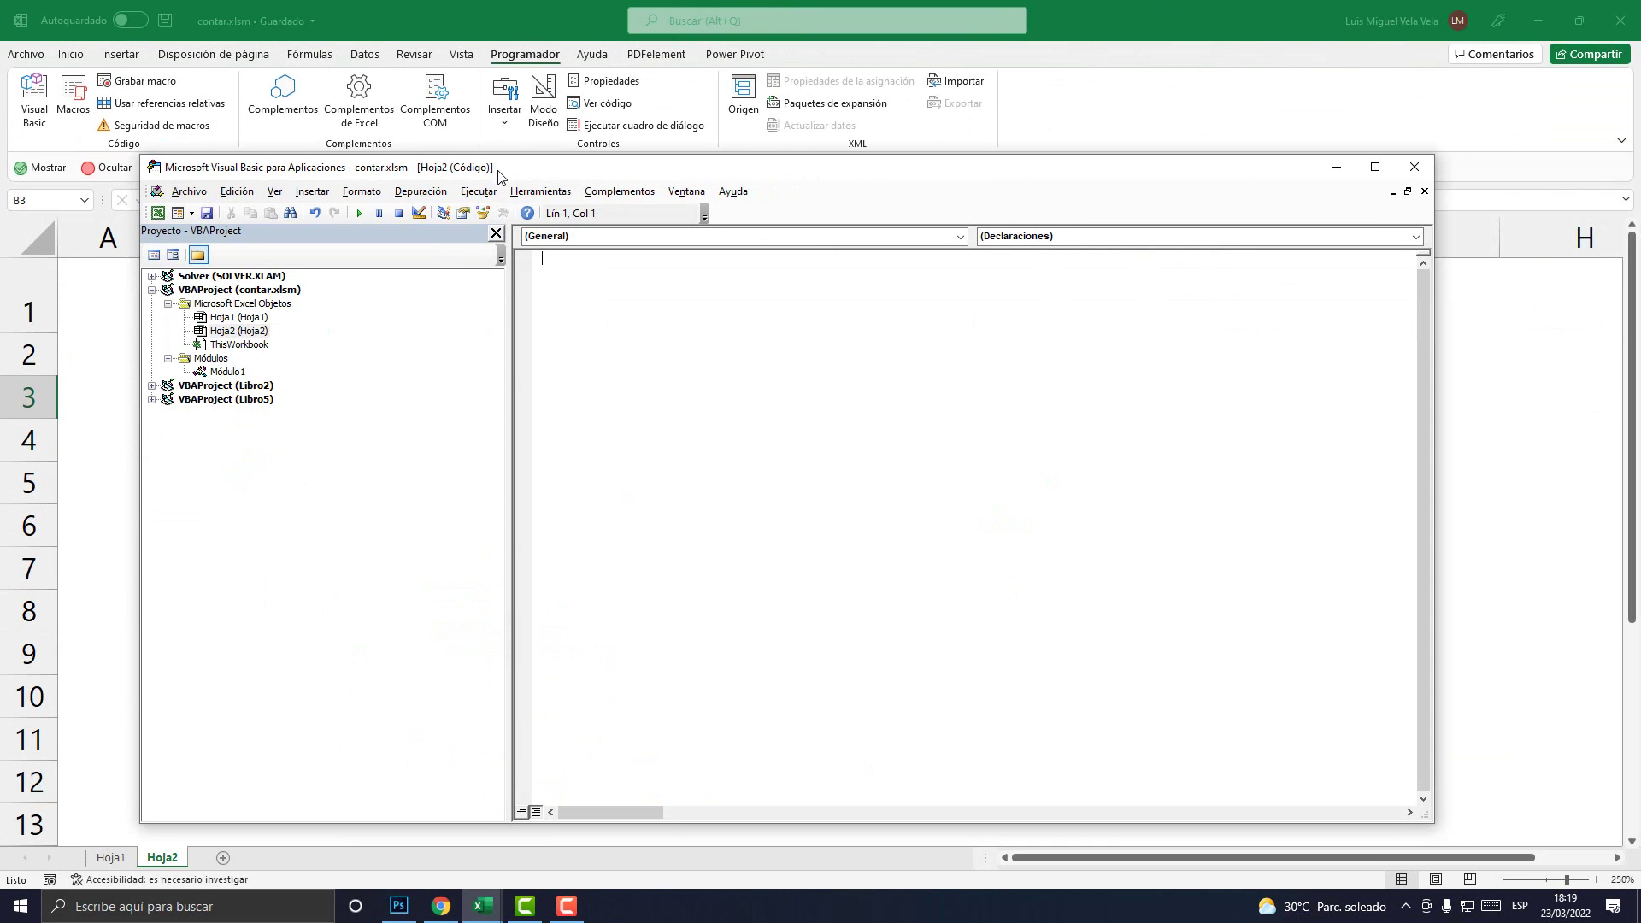
{"action": "left_click_drag", "start_coordinate": [499, 176], "coordinate": [682, 125]}
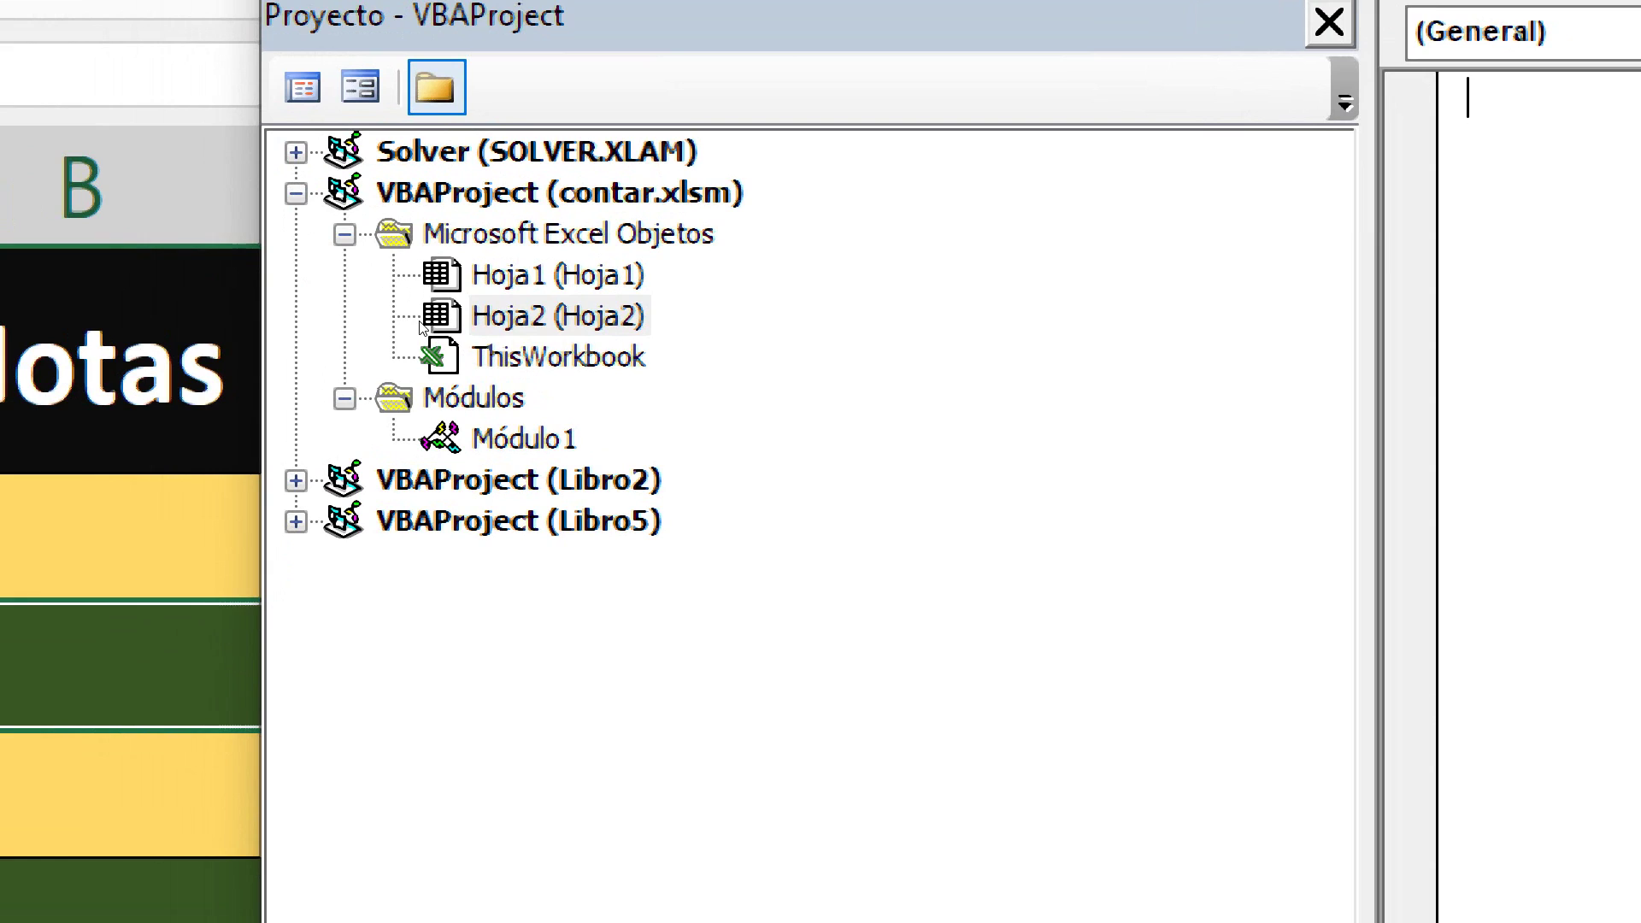
{"action": "left_click", "coordinate": [420, 327]}
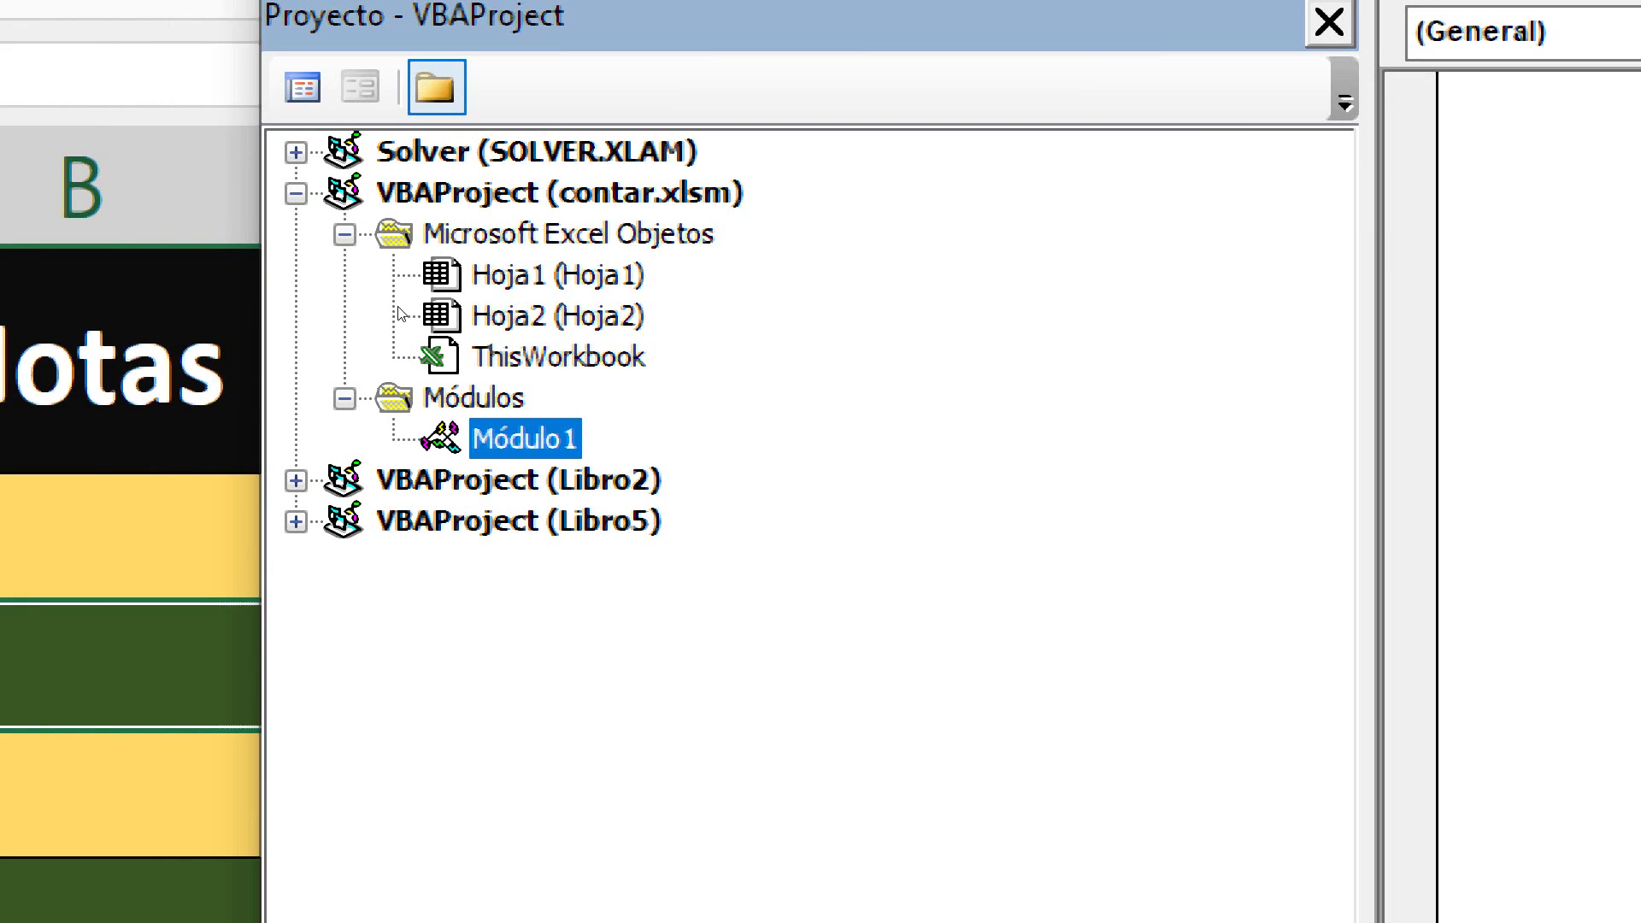
{"action": "right_click", "coordinate": [481, 399]}
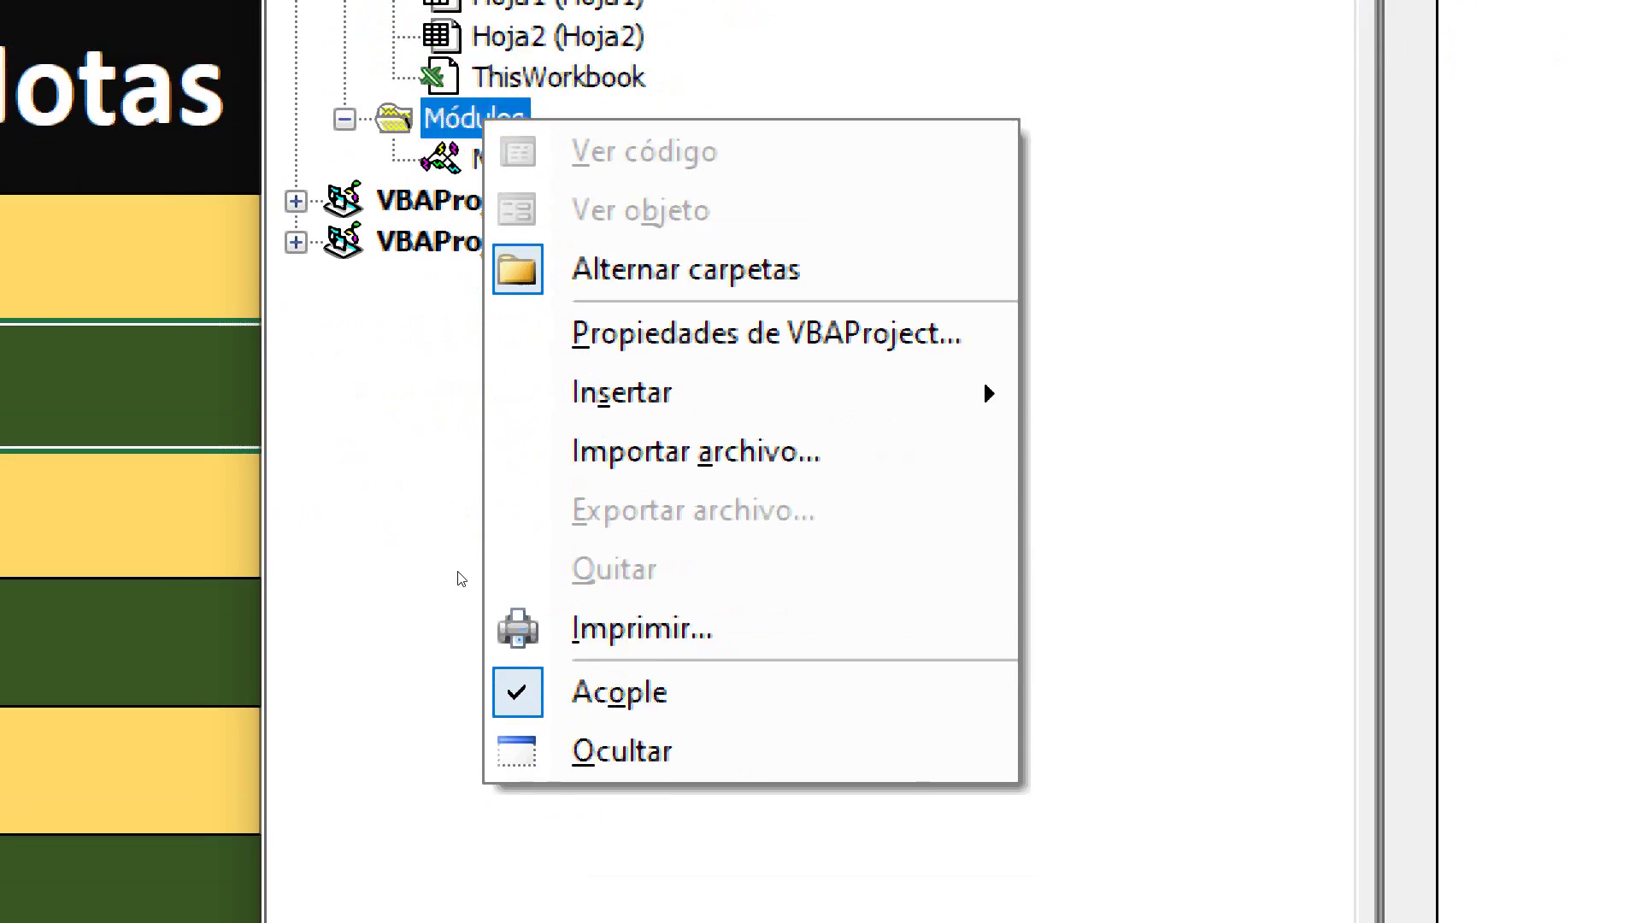
{"action": "left_click", "coordinate": [1165, 377]}
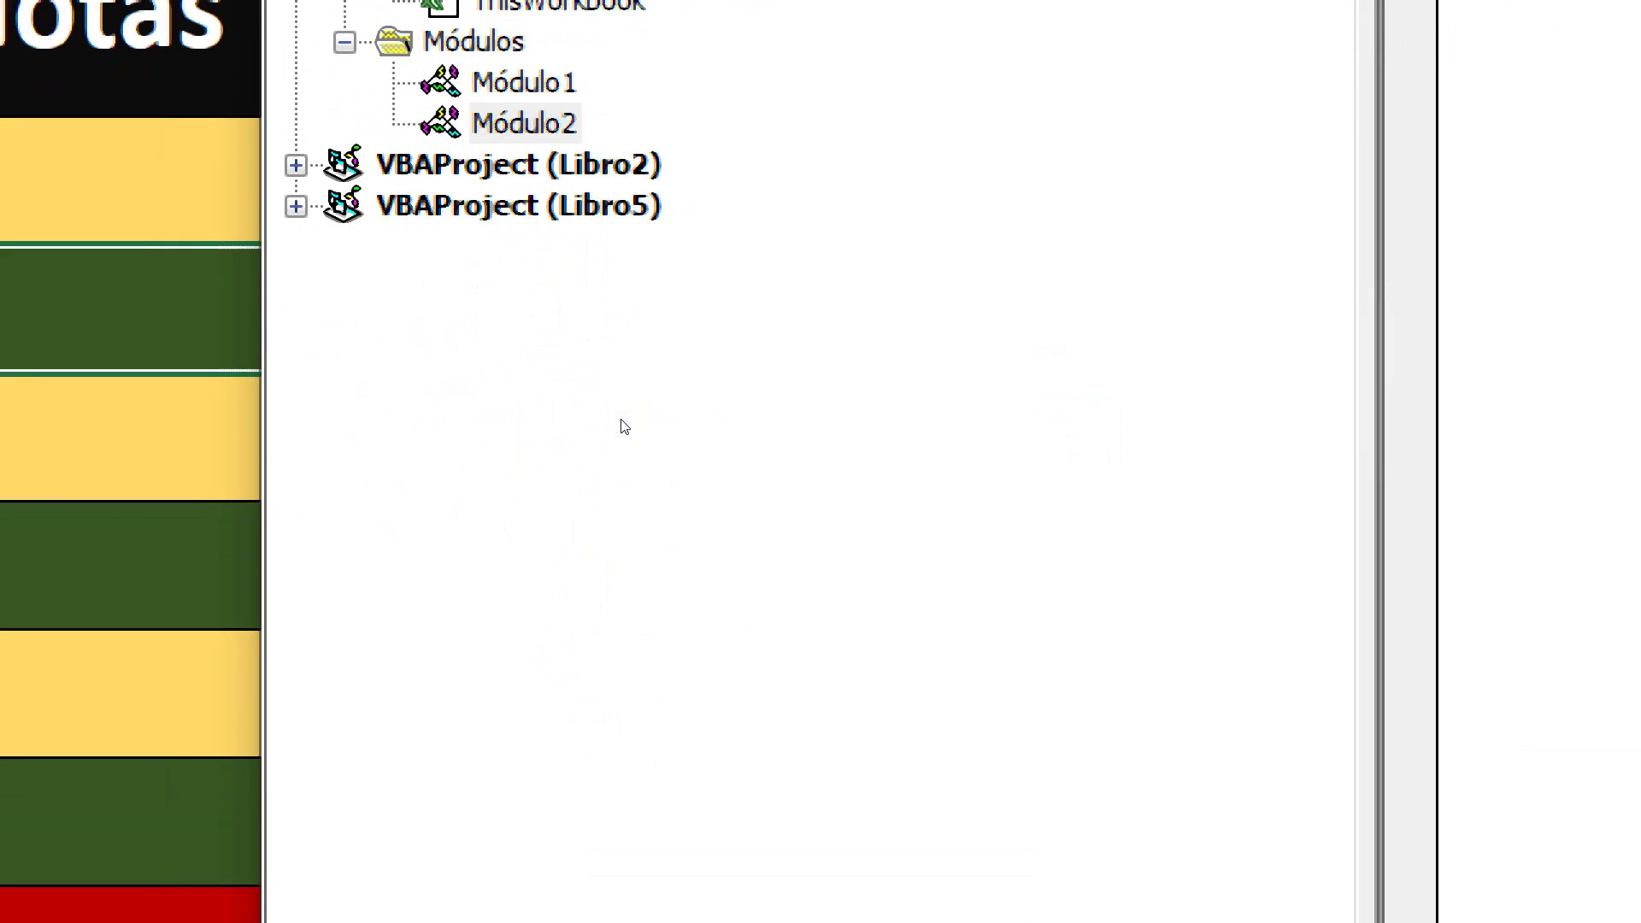
{"action": "left_click", "coordinate": [419, 337]}
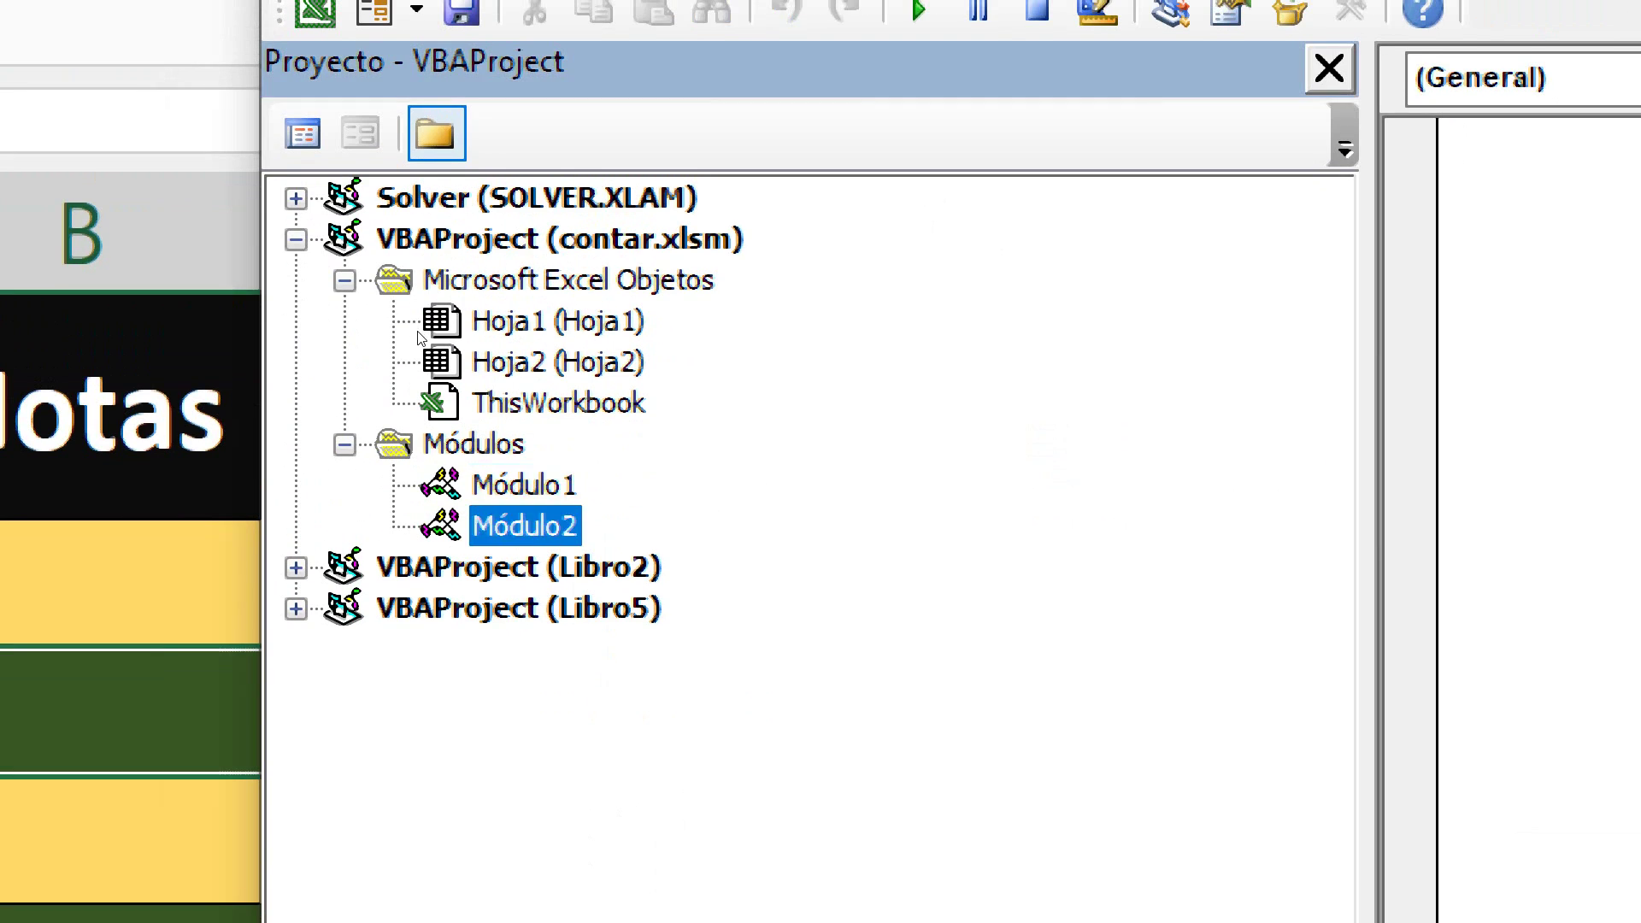
{"action": "key", "text": "Up"}
{"action": "key", "text": "Down"}
{"action": "key", "text": "Down"}
{"action": "key", "text": "Down"}
Pick the contar.xlsm project in the Project pane and place the cursor in Módulo1's code window.
{"action": "left_click", "coordinate": [475, 568]}
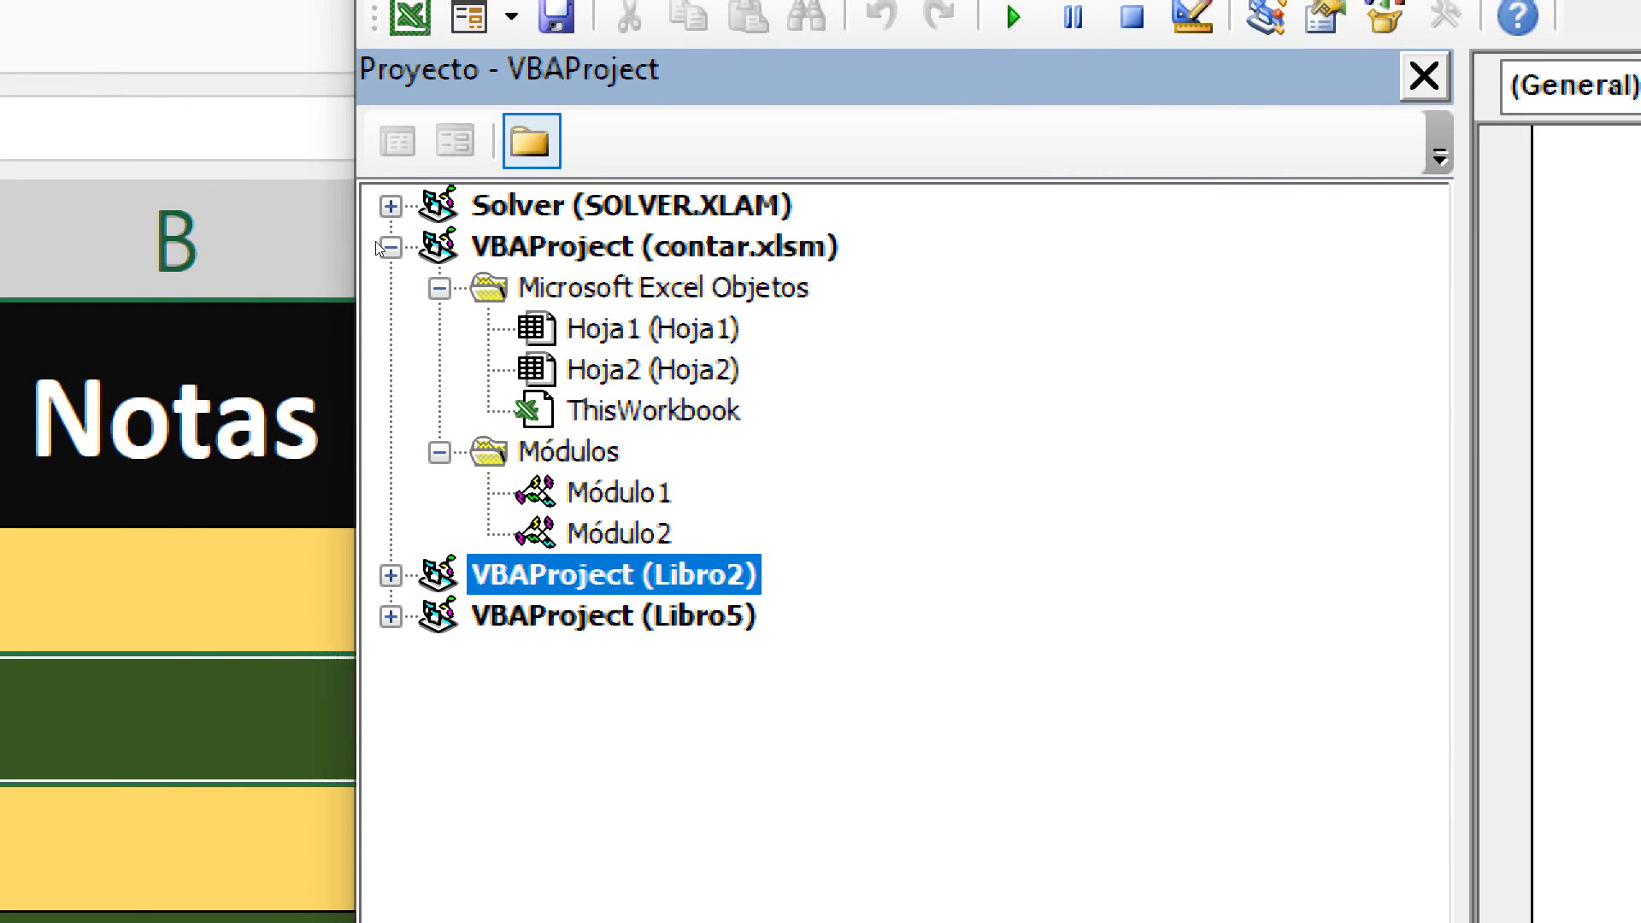
{"action": "left_click", "coordinate": [376, 242]}
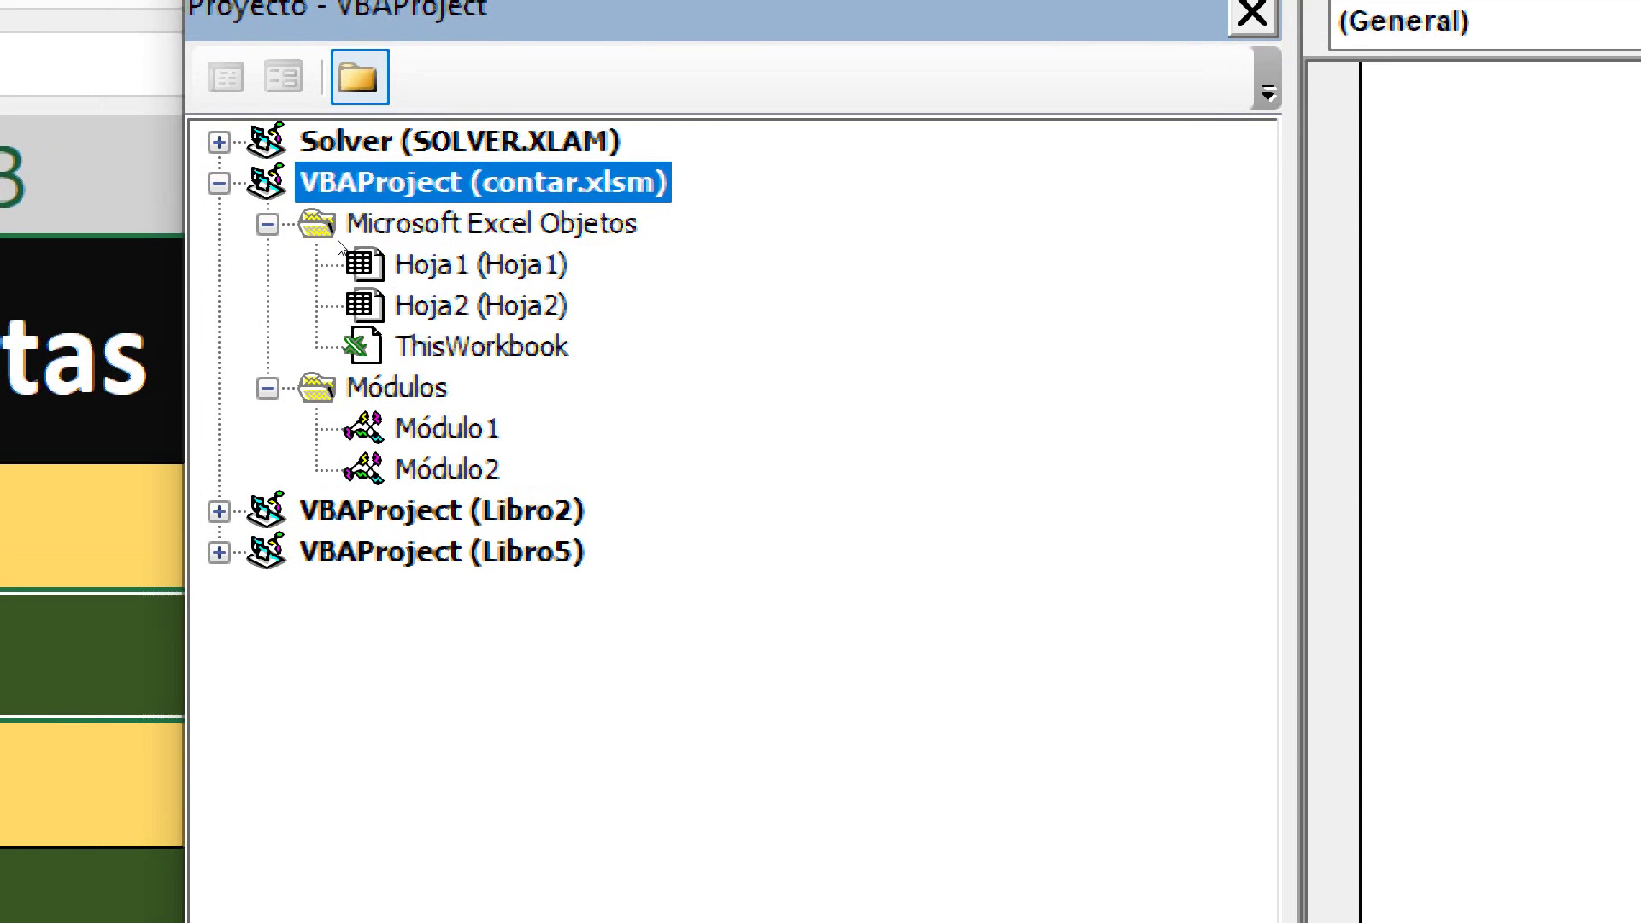
{"action": "key", "text": "Left"}
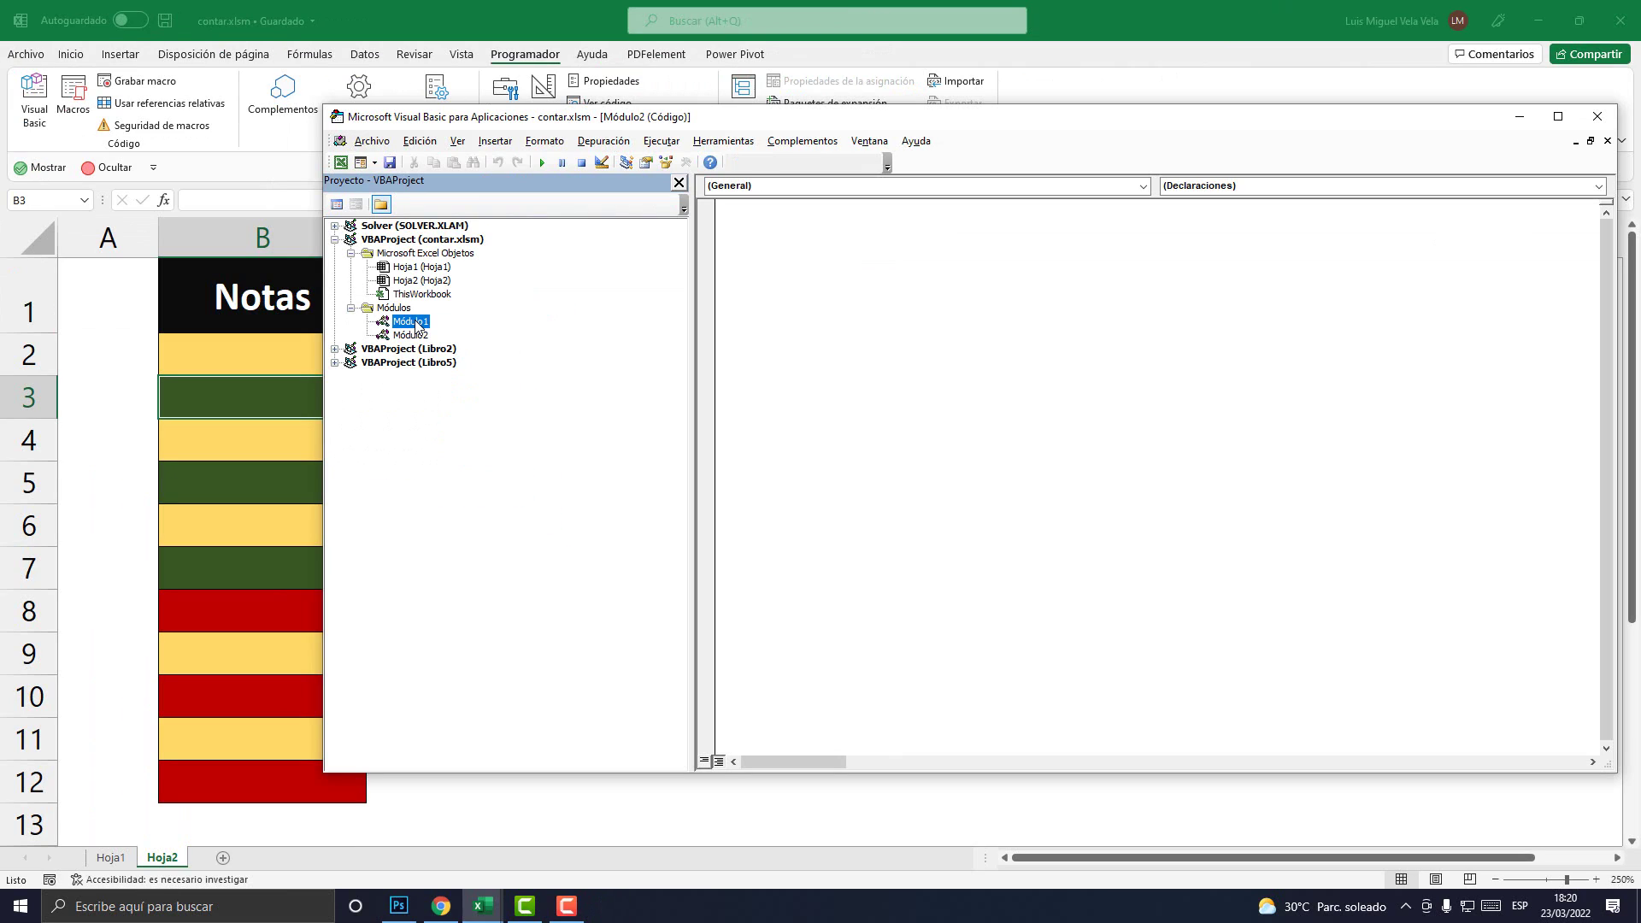
{"action": "left_click", "coordinate": [658, 301]}
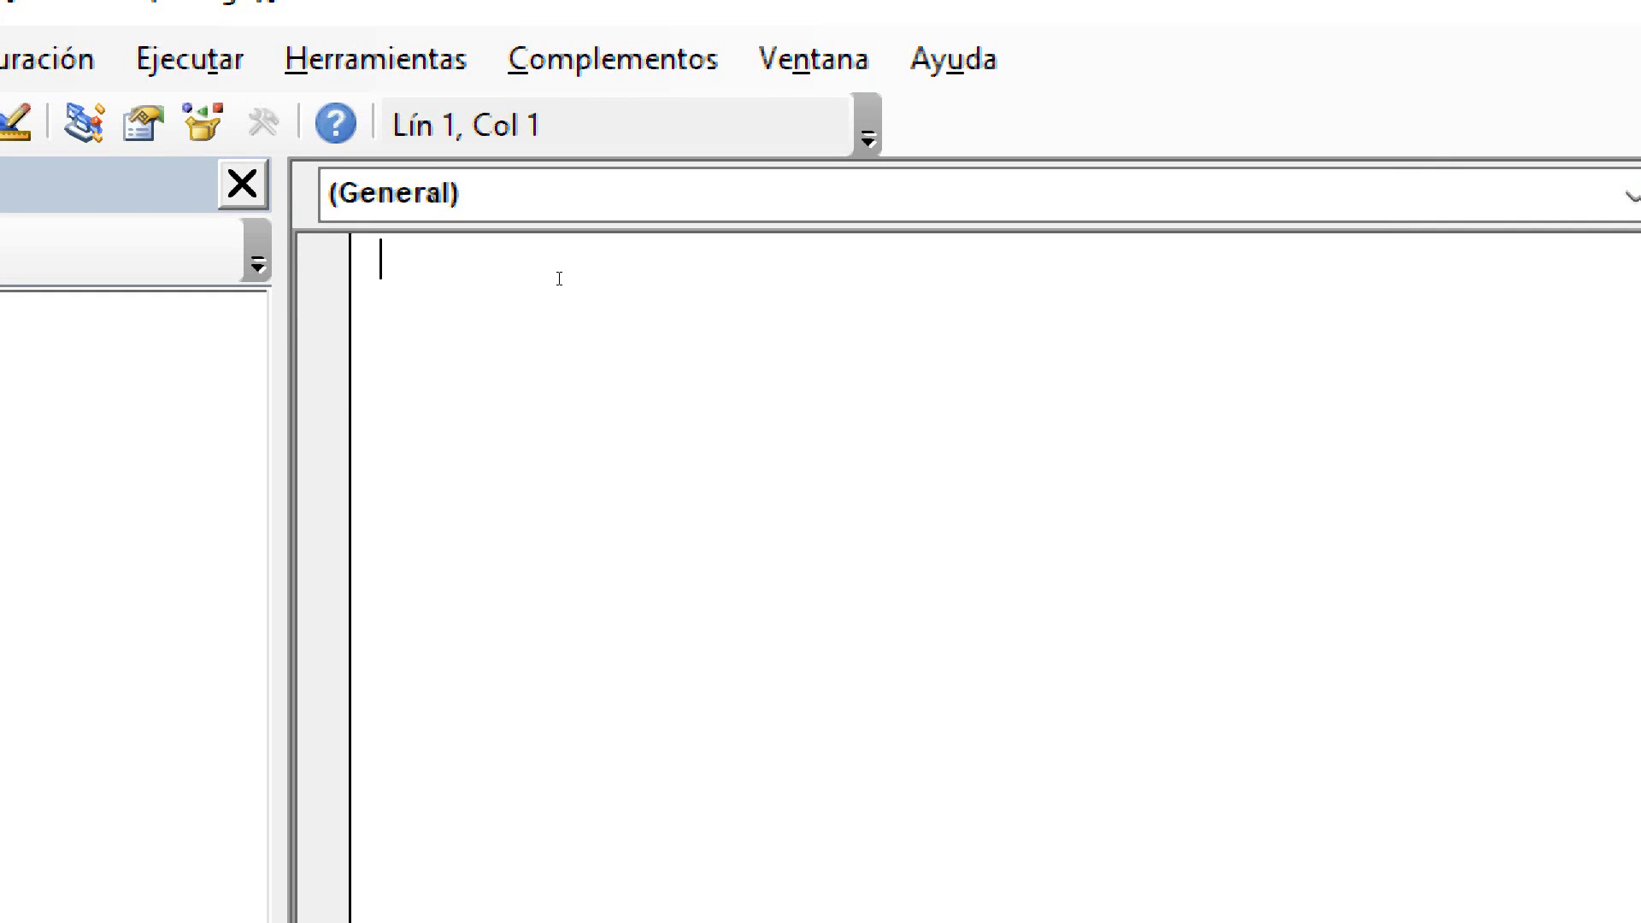
Write the header Function CONTARCOLOR(ColorBuscado As Range) in Módulo1.
{"action": "type", "text": "Funci"}
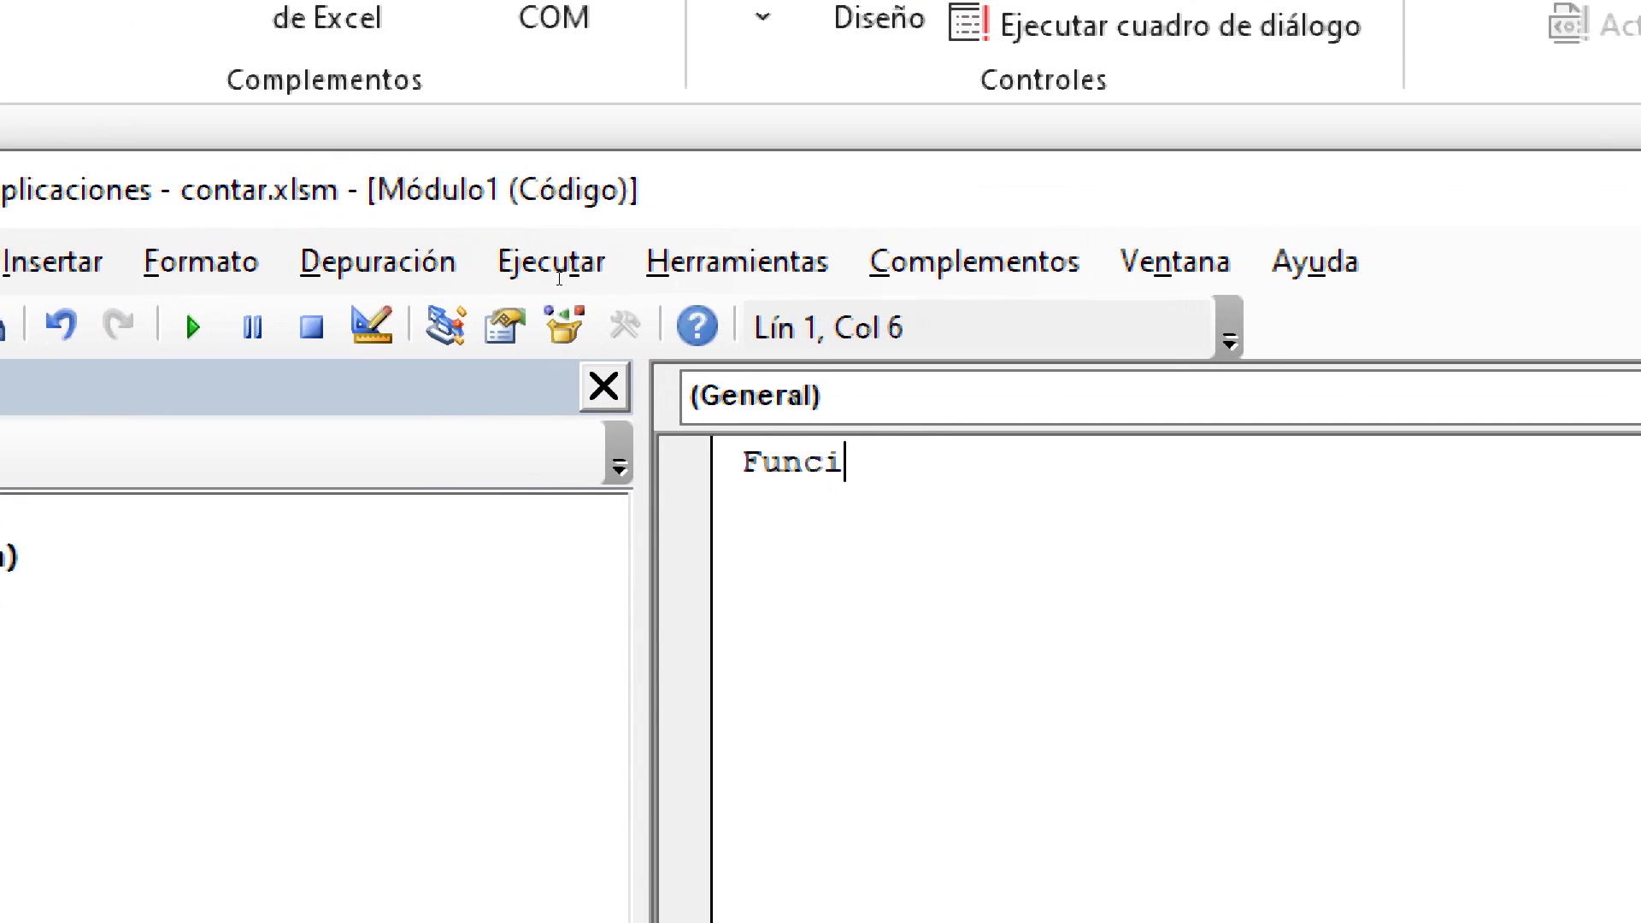
{"action": "type", "text": "t"}
{"action": "key", "text": "BackSpace"}
{"action": "key", "text": "BackSpace"}
{"action": "key", "text": "BackSpace"}
{"action": "key", "text": "BackSpace"}
{"action": "key", "text": "BackSpace"}
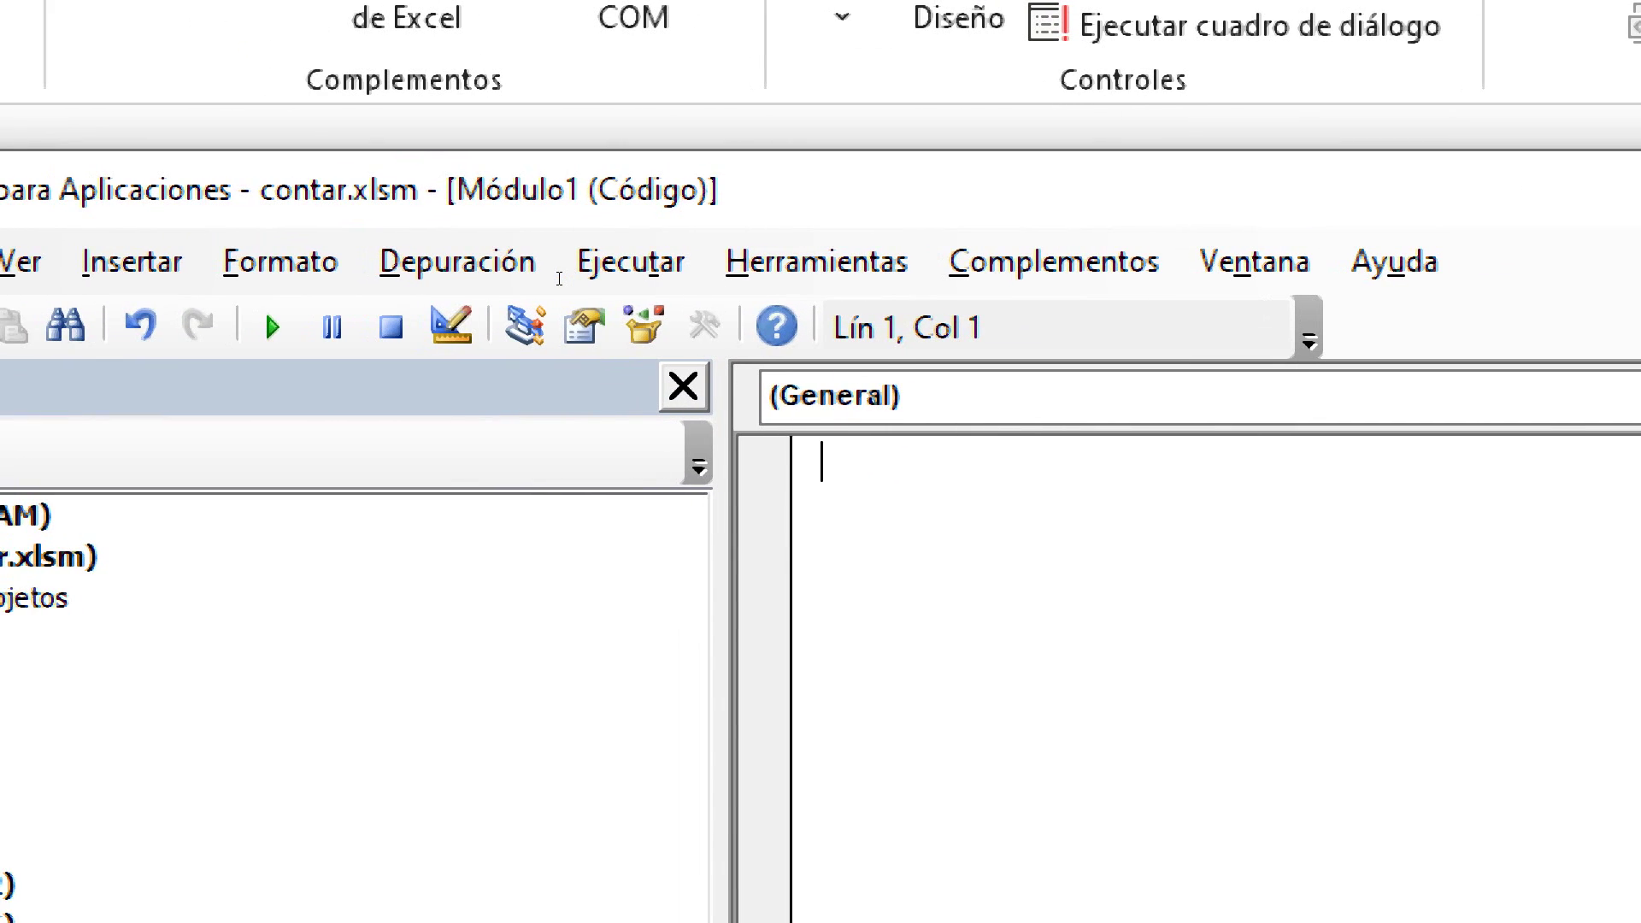
{"action": "type", "text": "Func"}
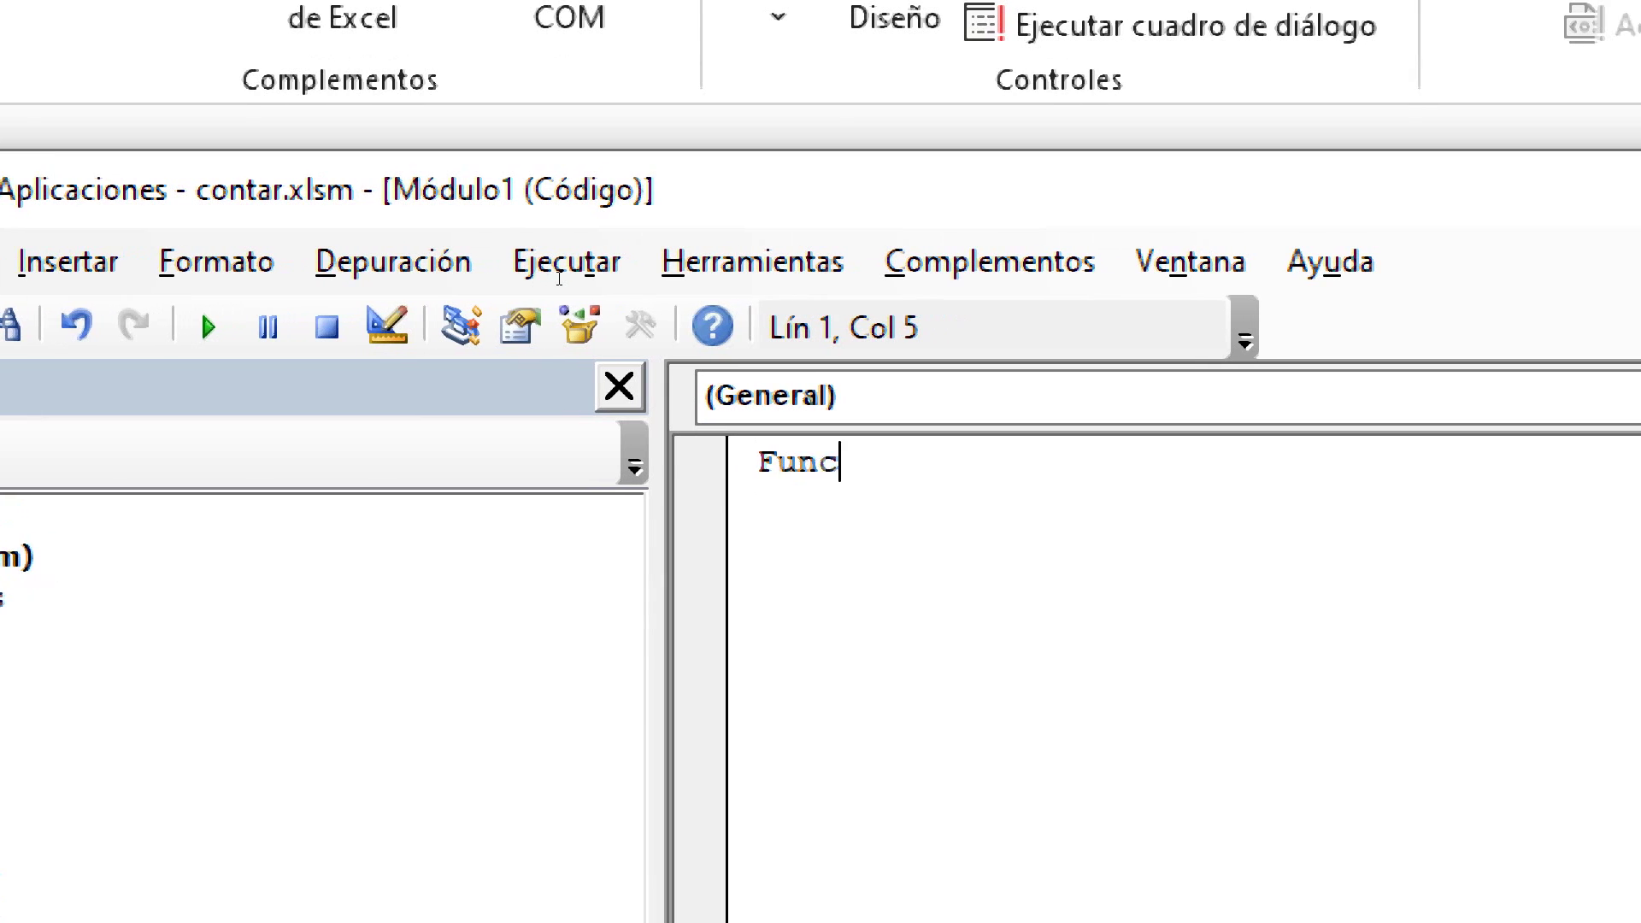
{"action": "type", "text": "tion "}
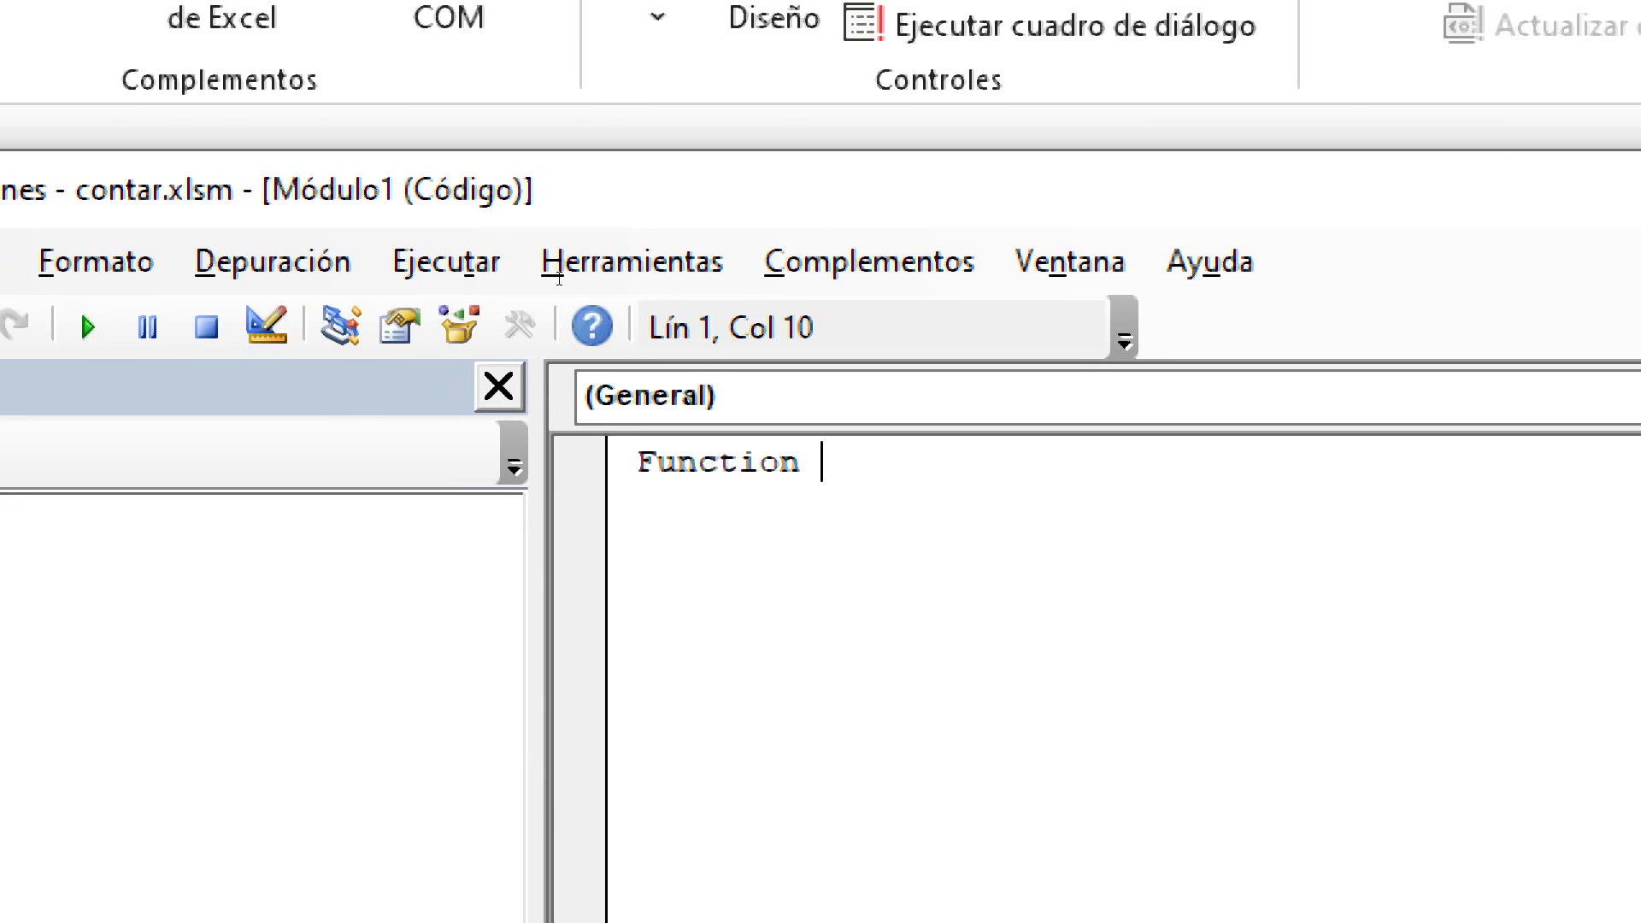
{"action": "type", "text": "CONT"}
{"action": "type", "text": "AR"}
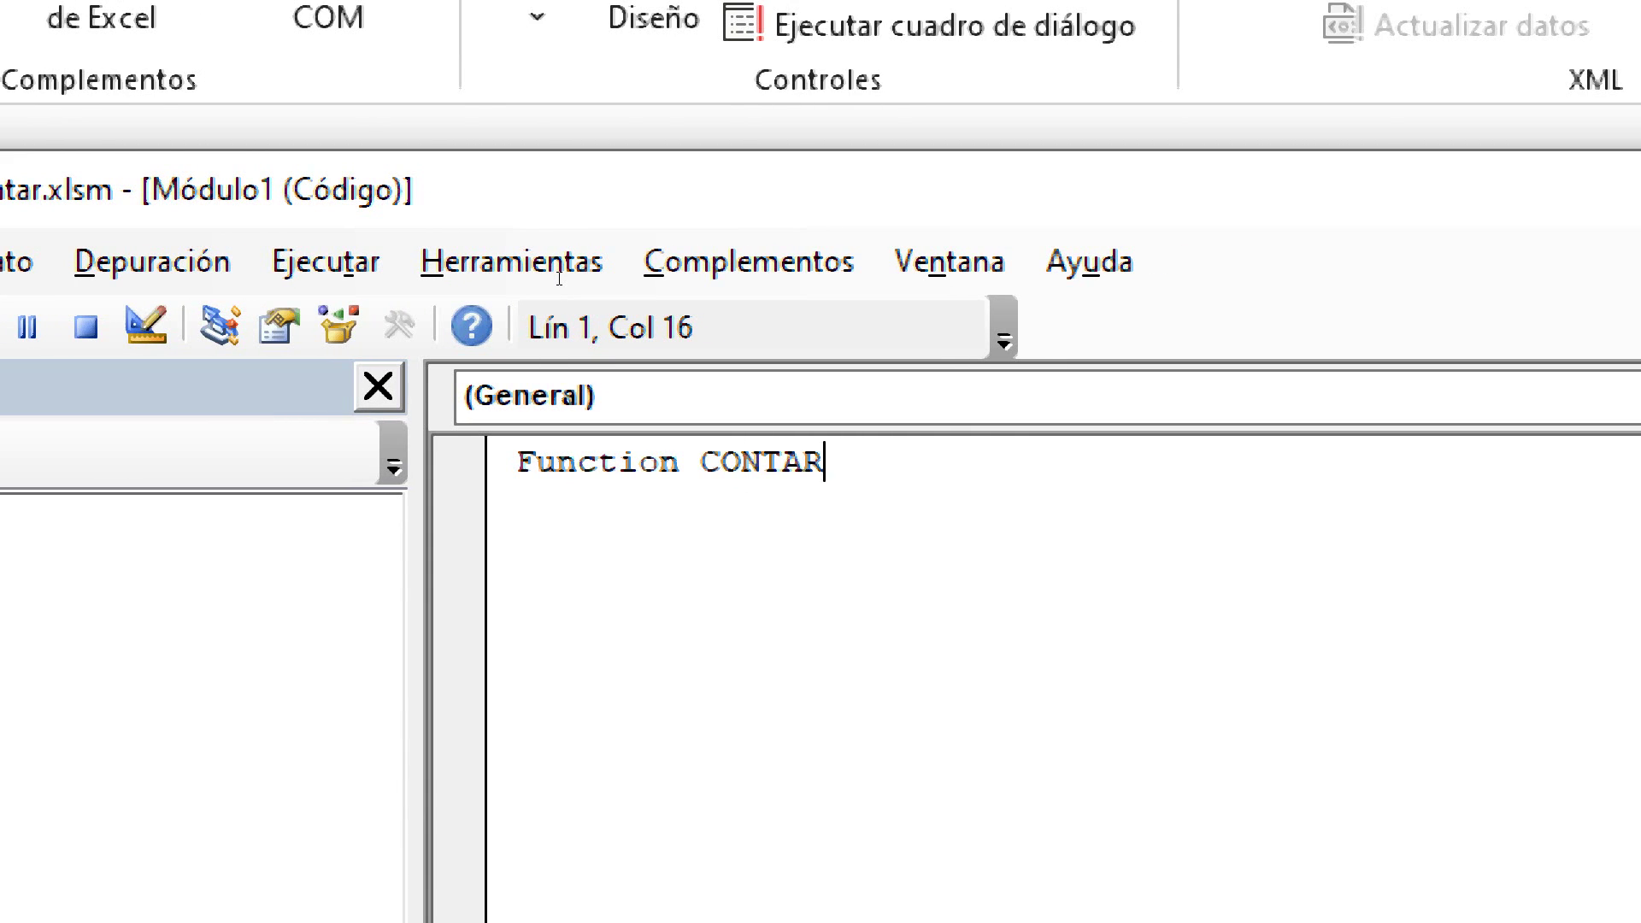
{"action": "type", "text": "COL"}
{"action": "type", "text": "OR"}
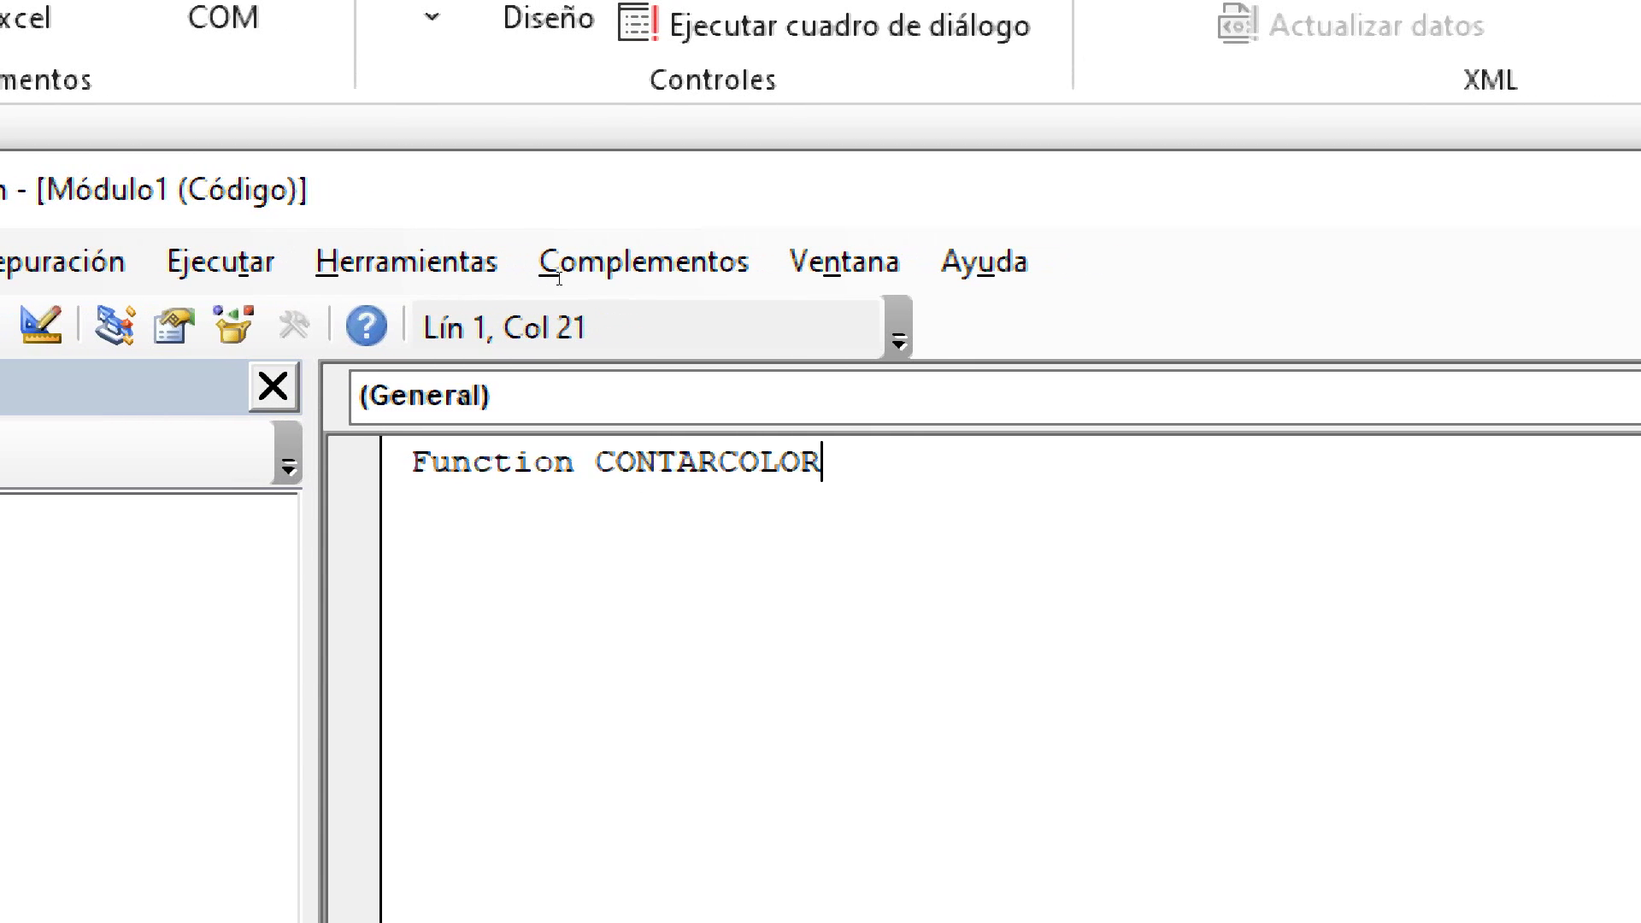
{"action": "type", "text": "()"}
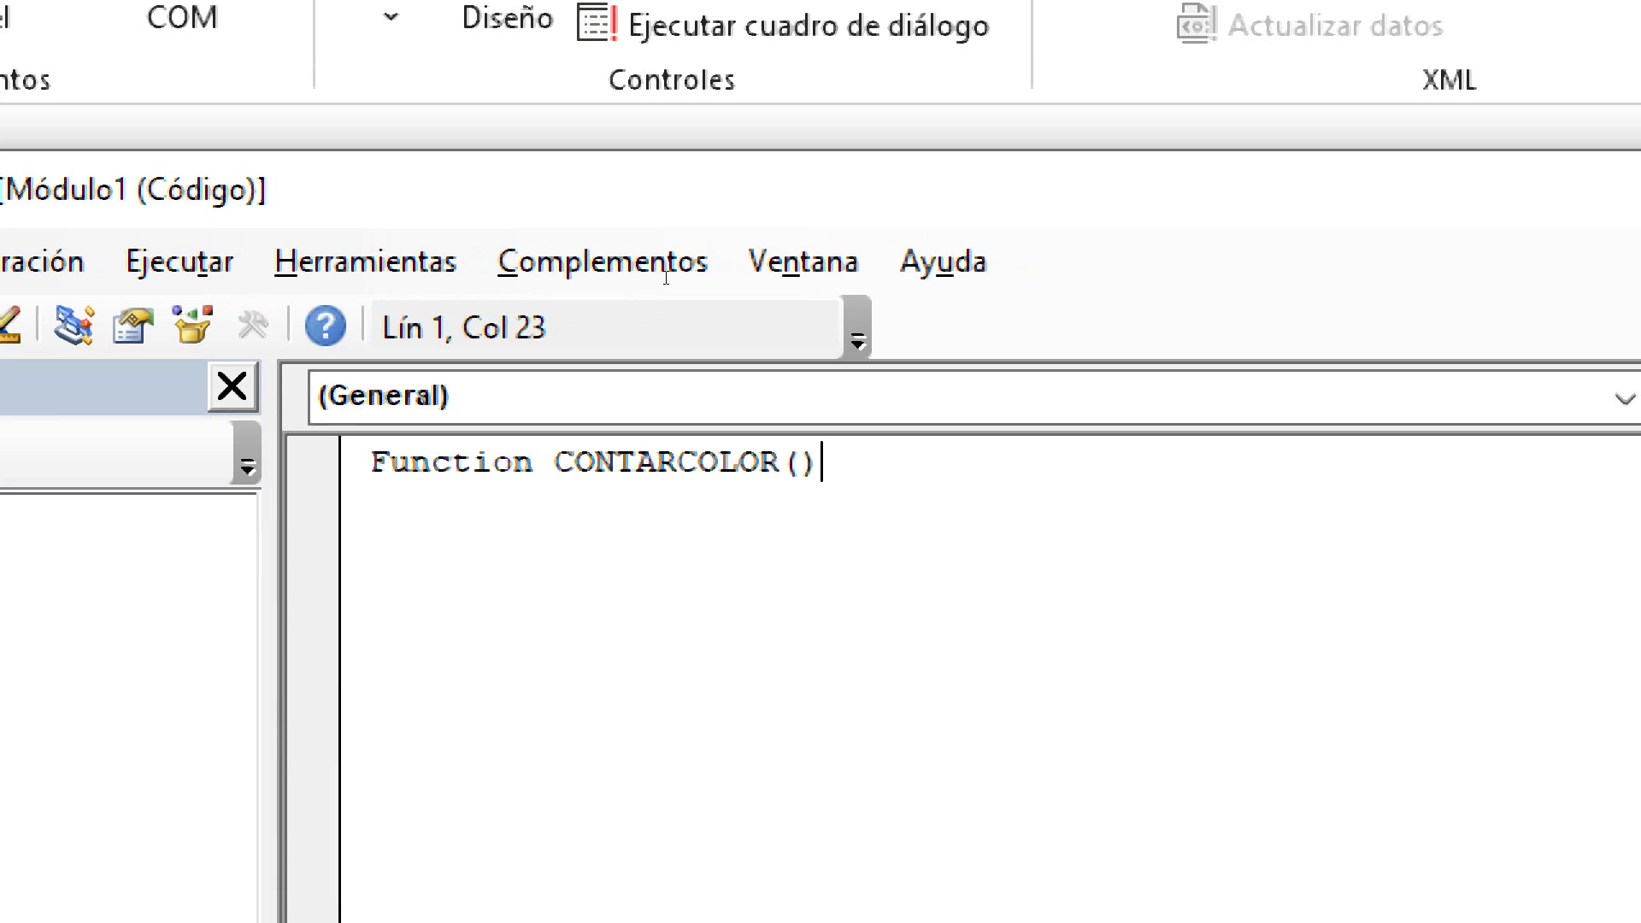
{"action": "key", "text": "Left"}
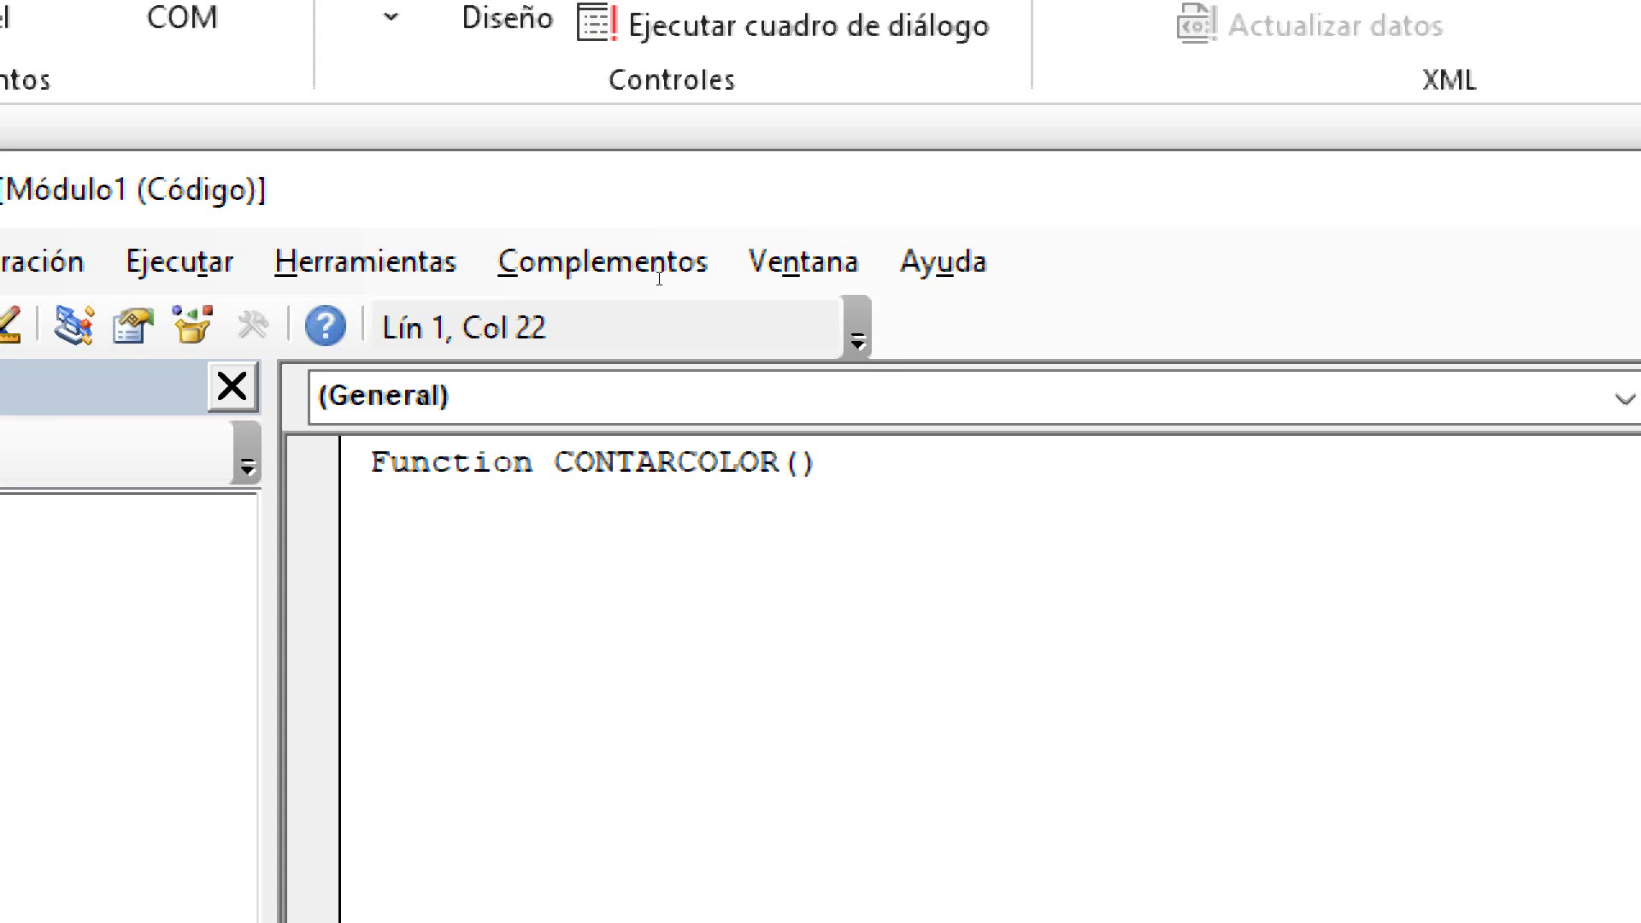
{"action": "type", "text": "ColorBuscar"}
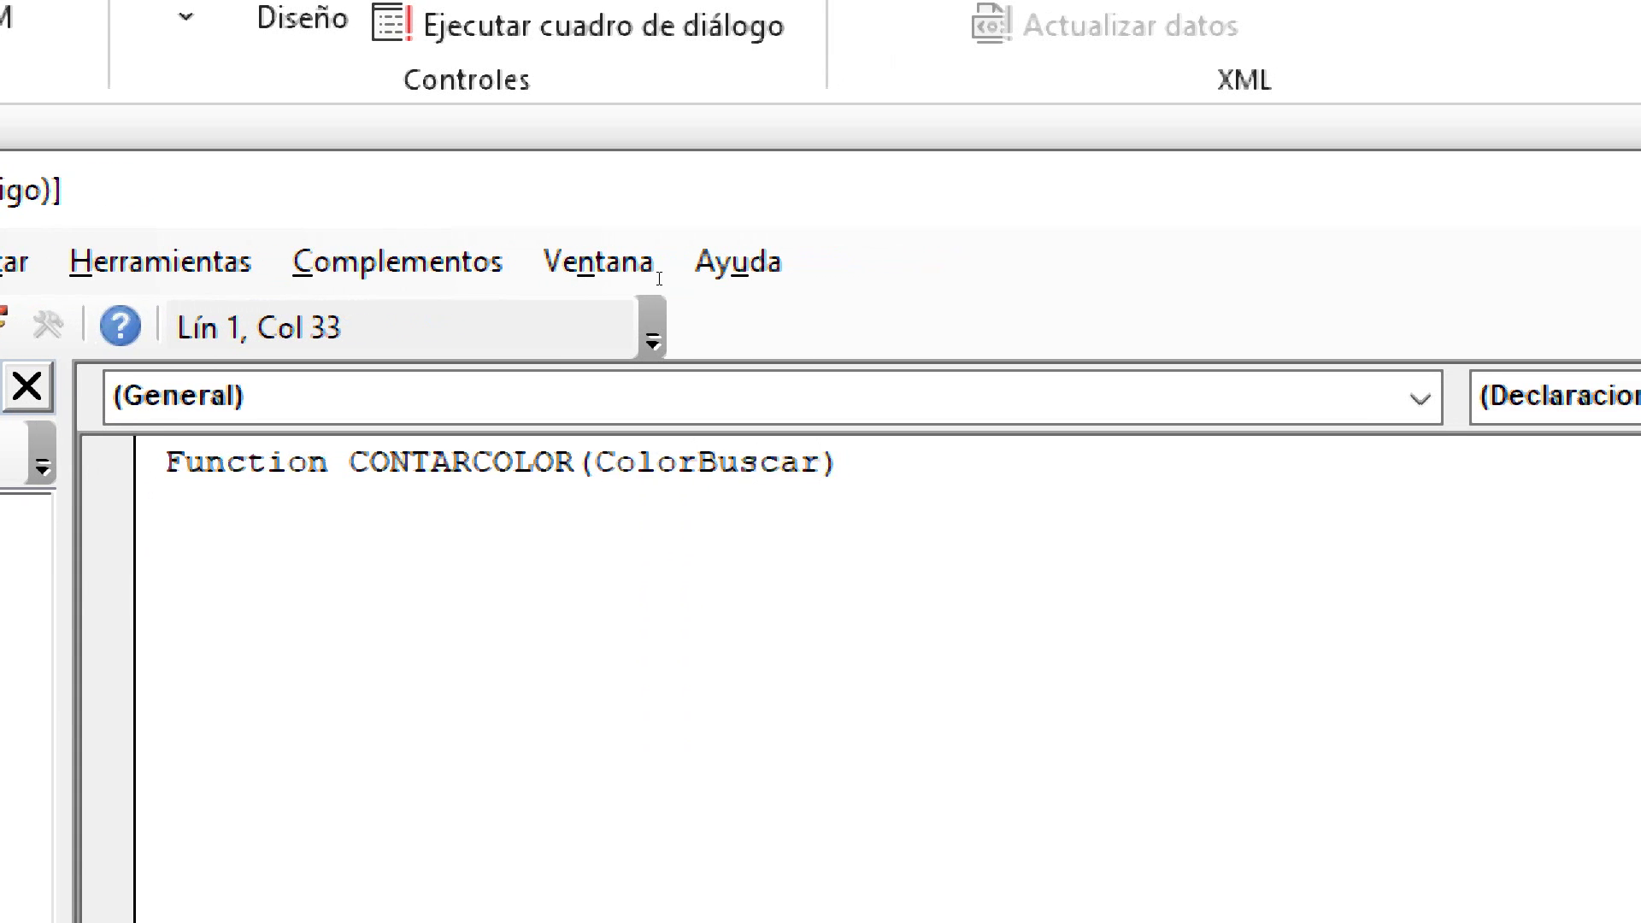
{"action": "key", "text": "BackSpace"}
{"action": "type", "text": "do"}
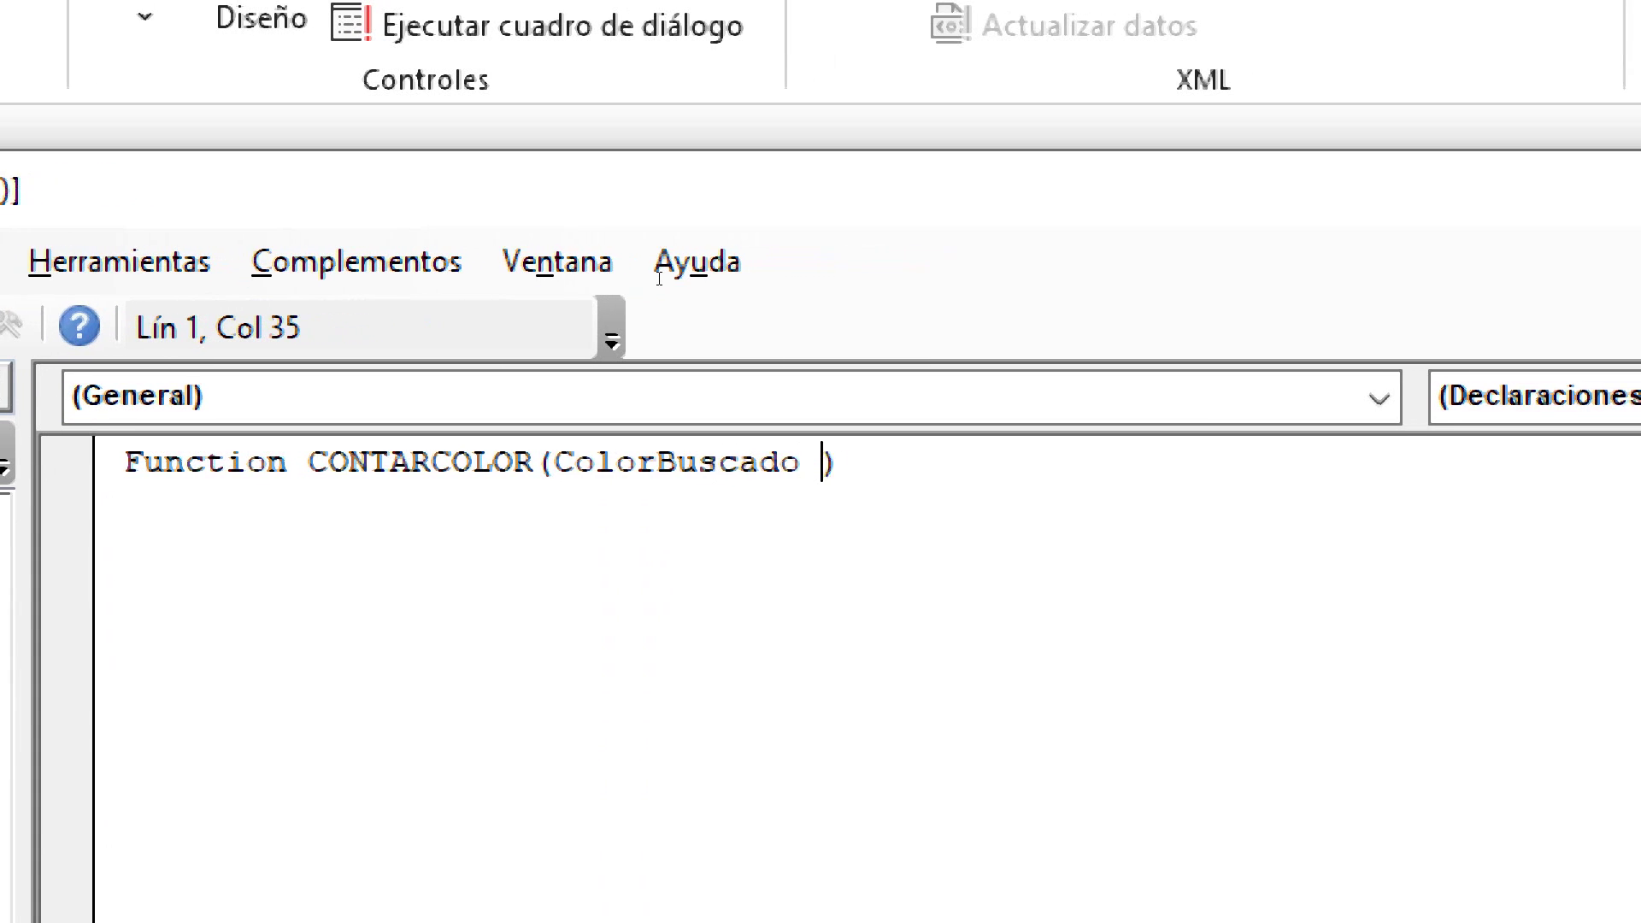
{"action": "type", "text": " as range"}
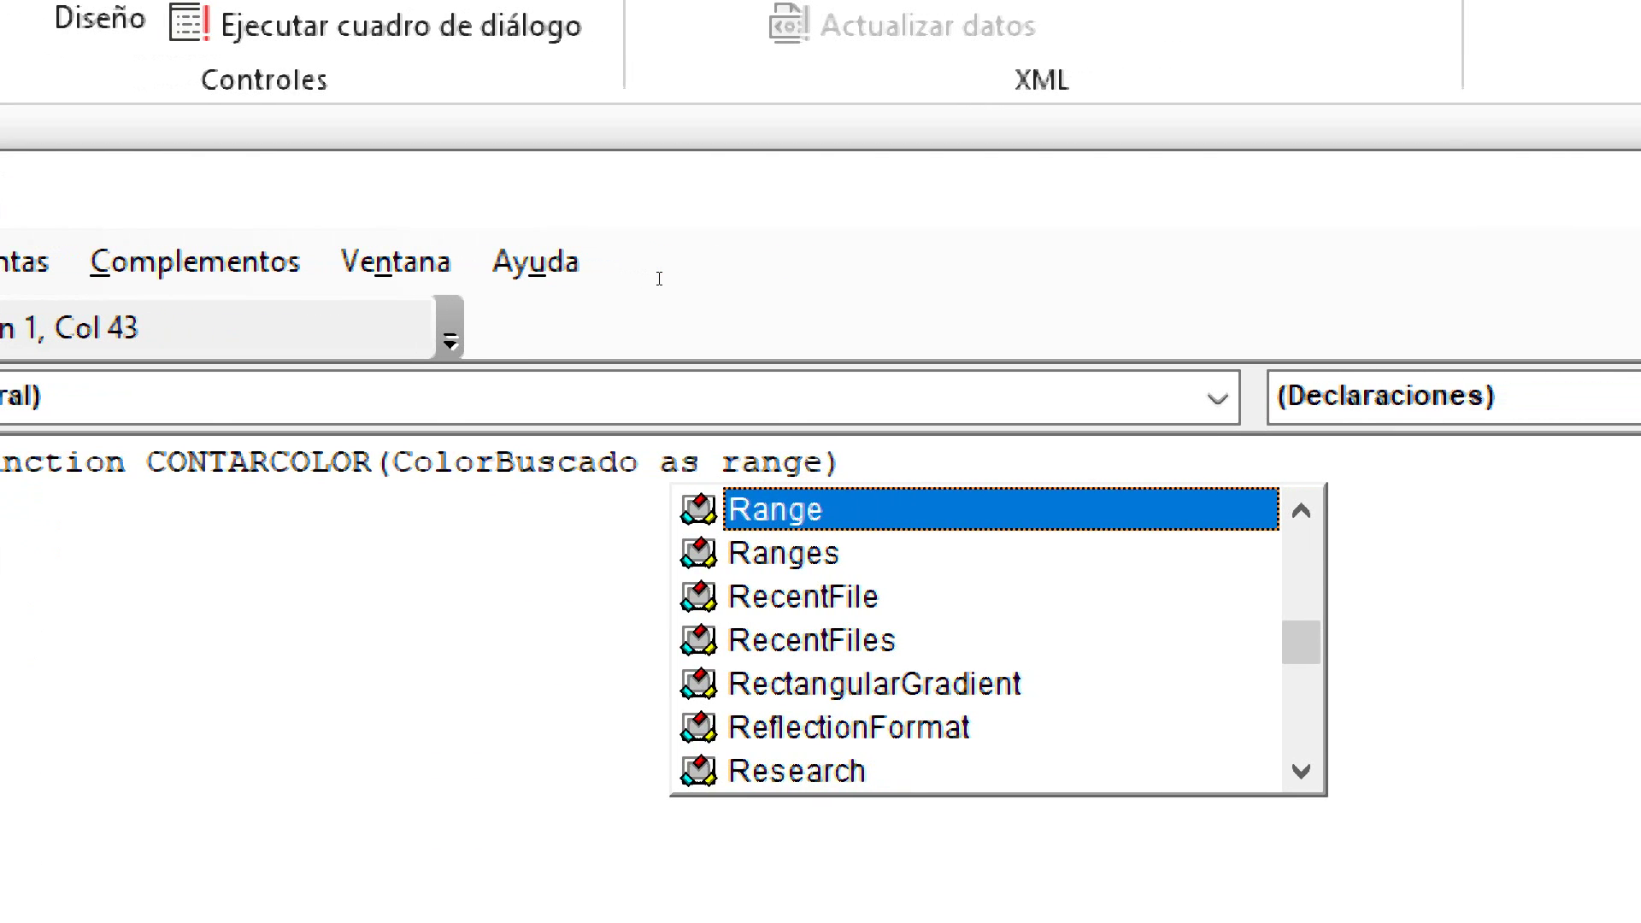
{"action": "key", "text": "Tab"}
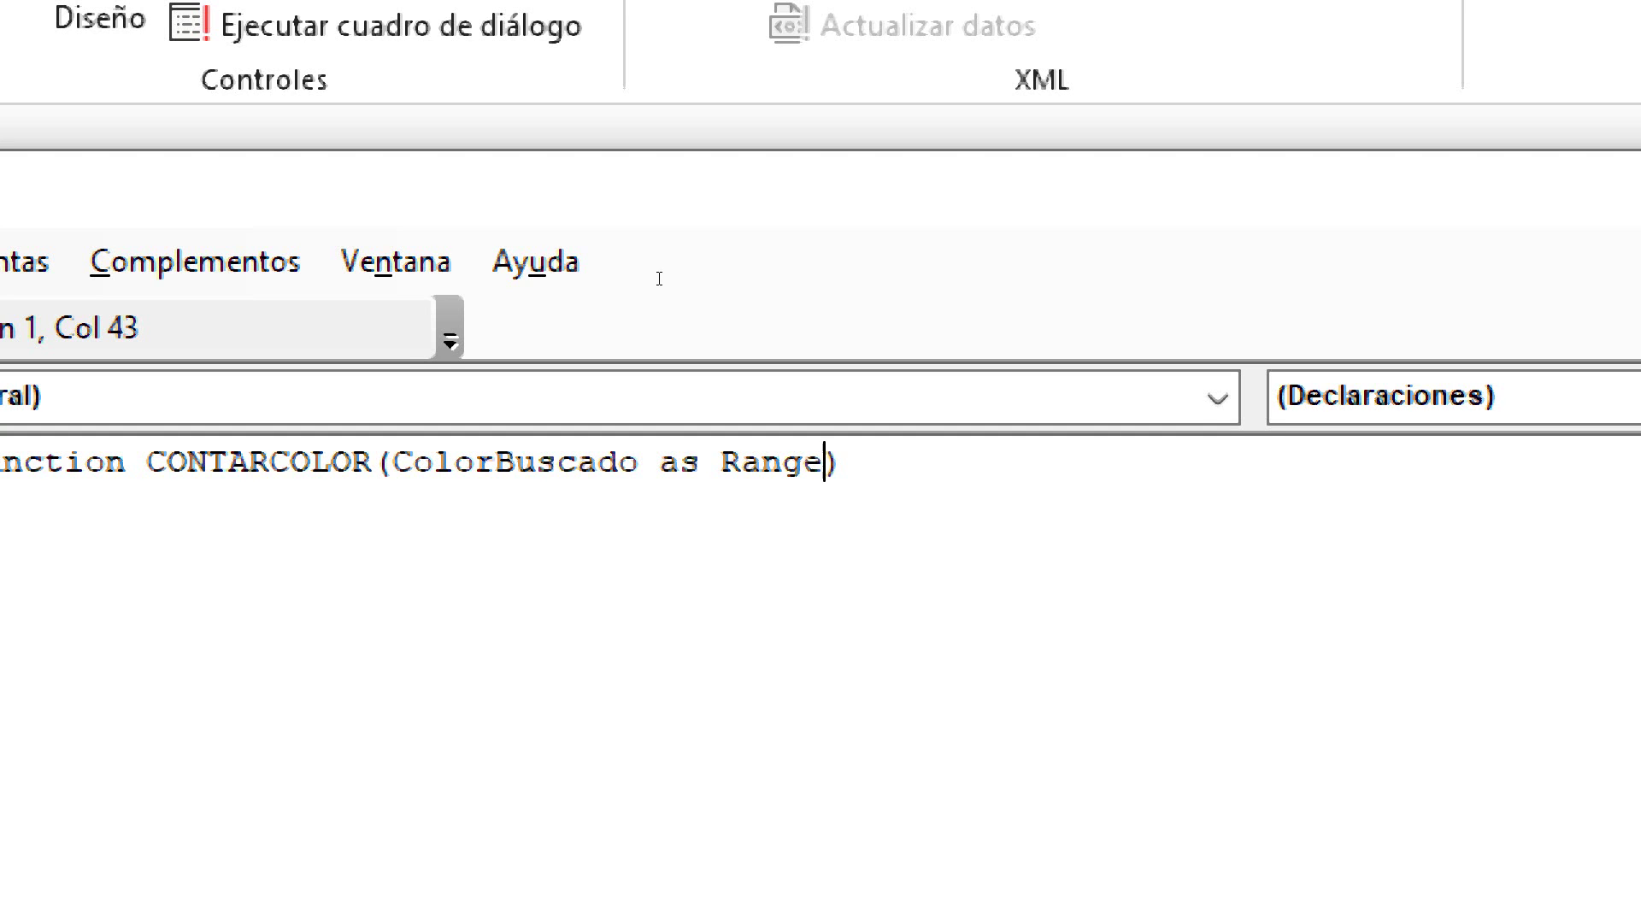
Add the second parameter columna As Range to the header and return to the worksheet.
{"action": "type", "text": ","}
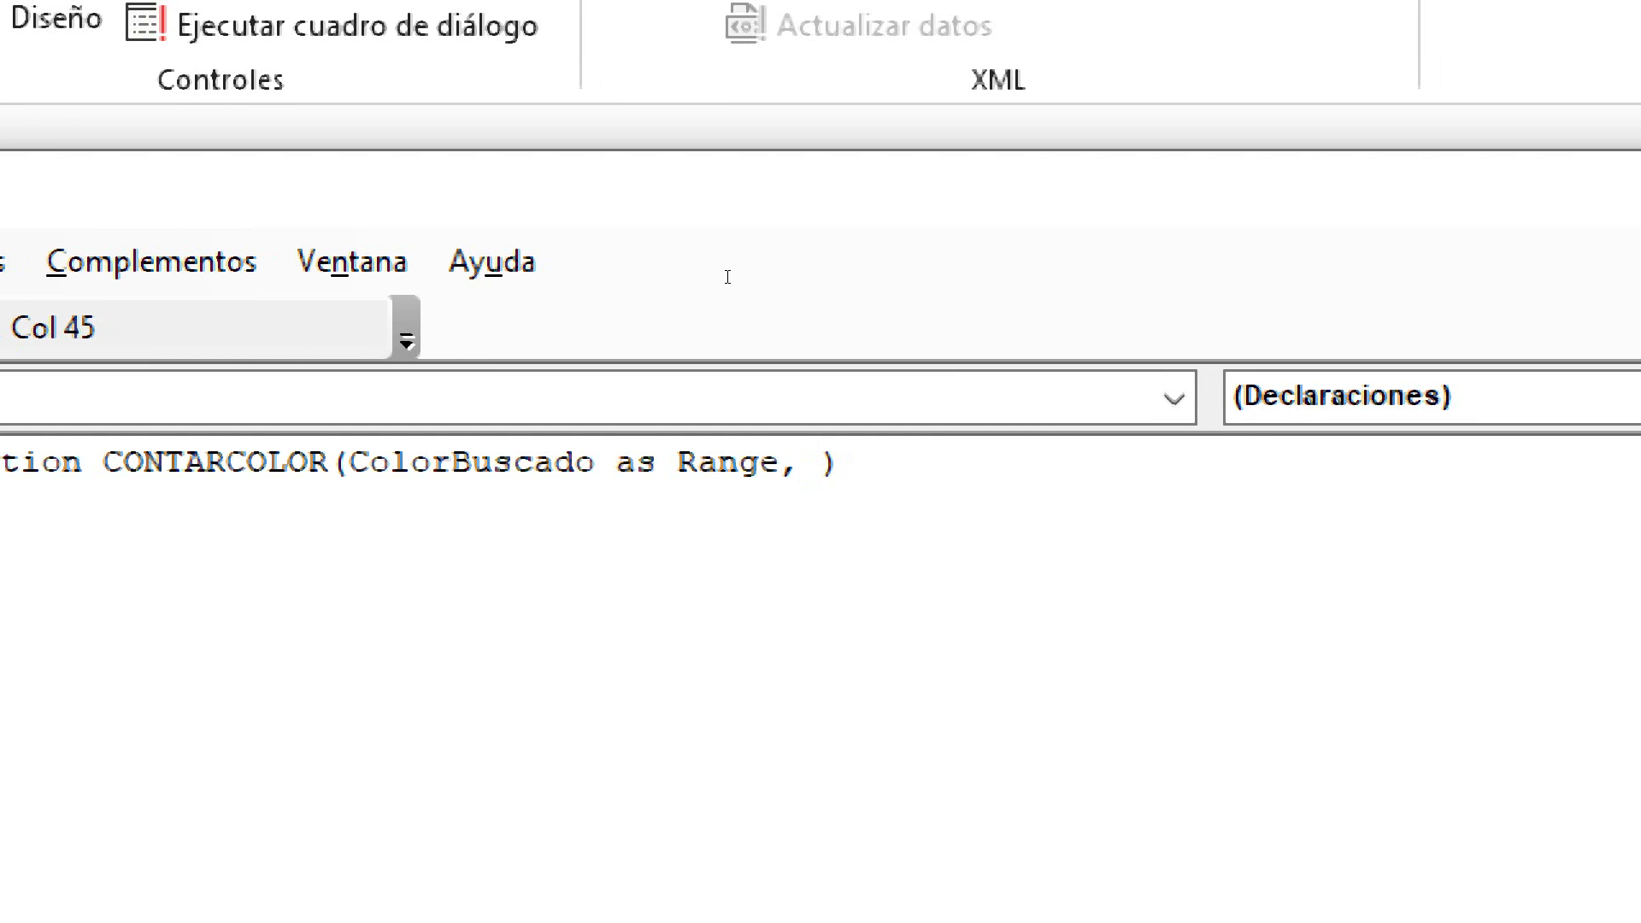
{"action": "key", "text": "Left"}
{"action": "key", "text": "Left"}
{"action": "key", "text": "Left"}
{"action": "key", "text": "shift+Left"}
{"action": "key", "text": "shift+Left"}
{"action": "key", "text": "shift+Left"}
{"action": "key", "text": "shift+Left"}
{"action": "key", "text": "shift+Left"}
{"action": "key", "text": "shift+Left"}
{"action": "key", "text": "shift+Left"}
{"action": "key", "text": "shift+Left"}
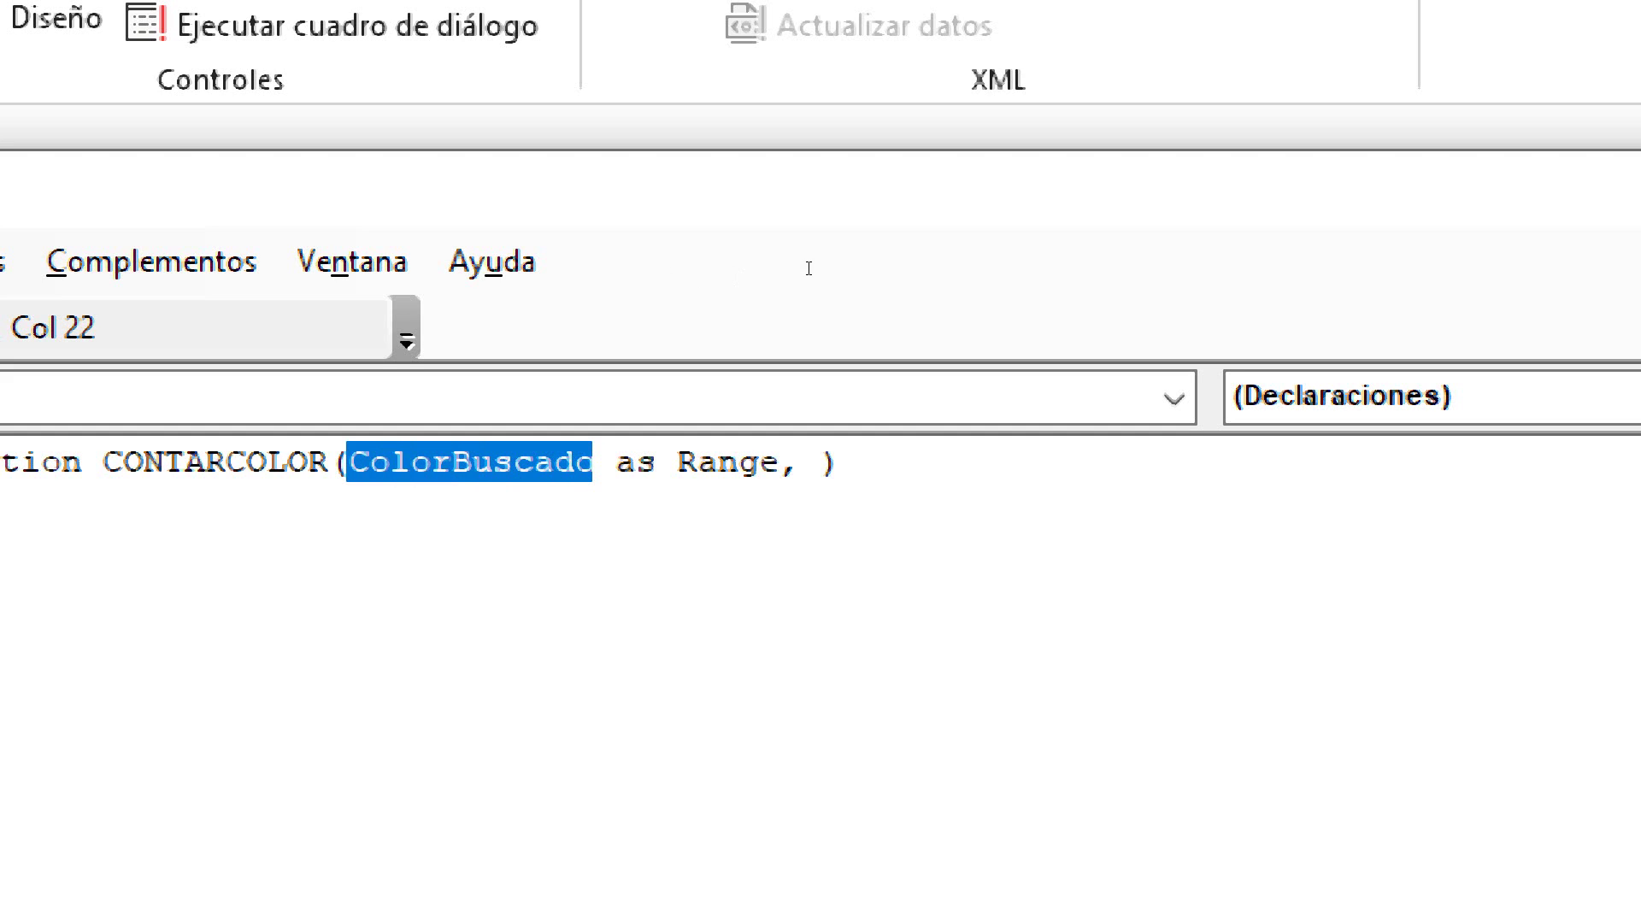
{"action": "key", "text": "Right"}
{"action": "key", "text": "Right"}
{"action": "key", "text": "Right"}
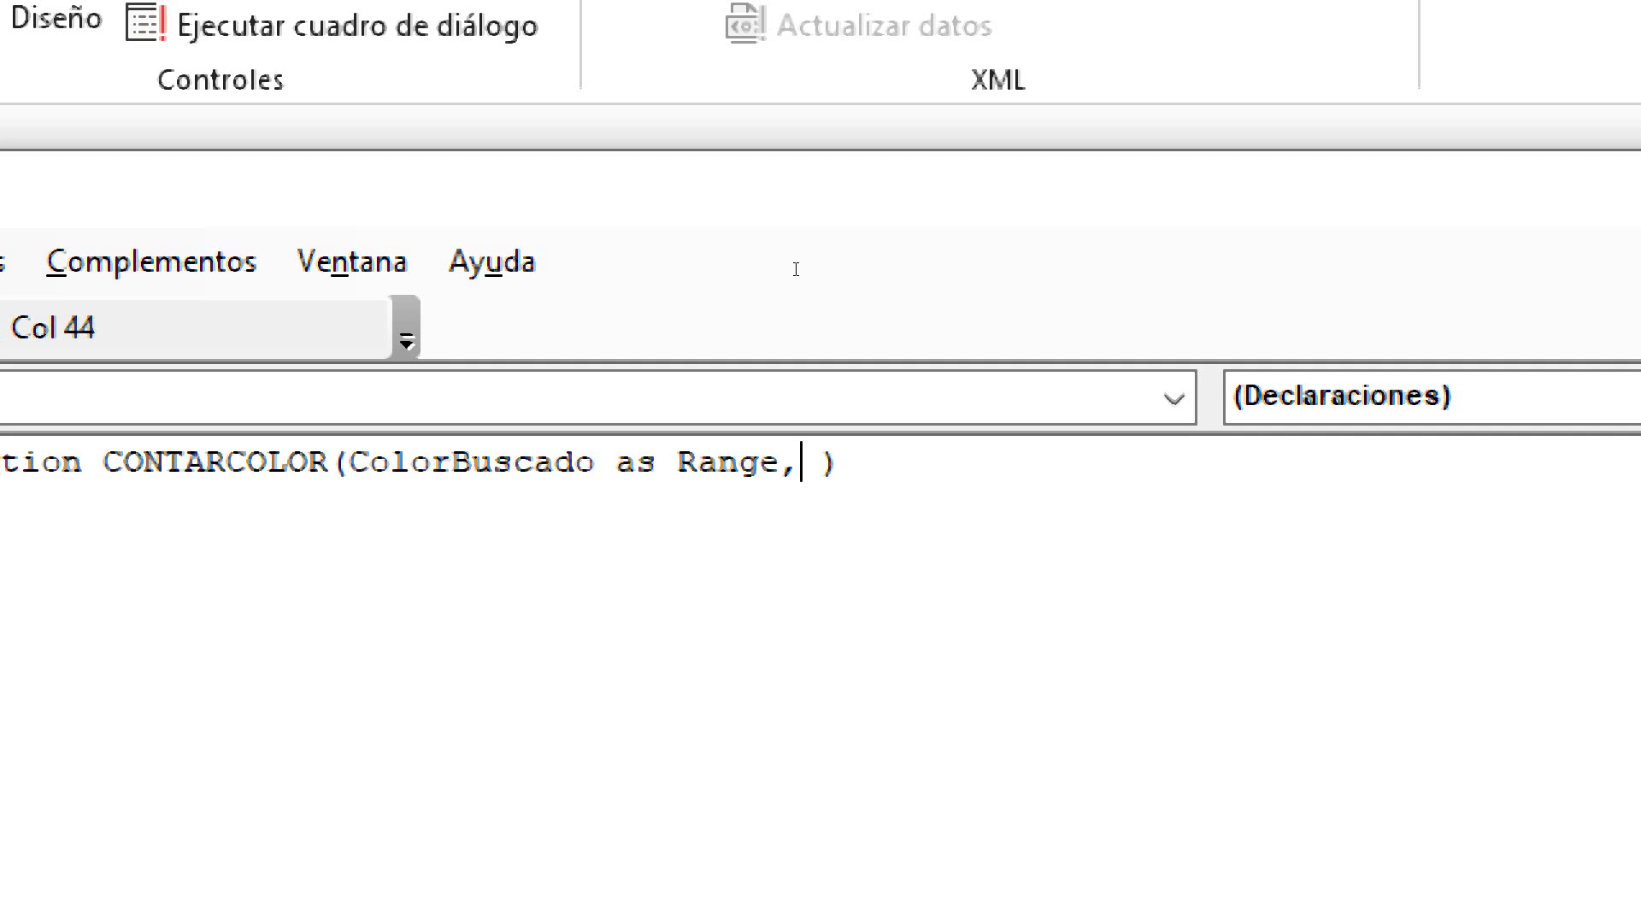
{"action": "type", "text": "columna"}
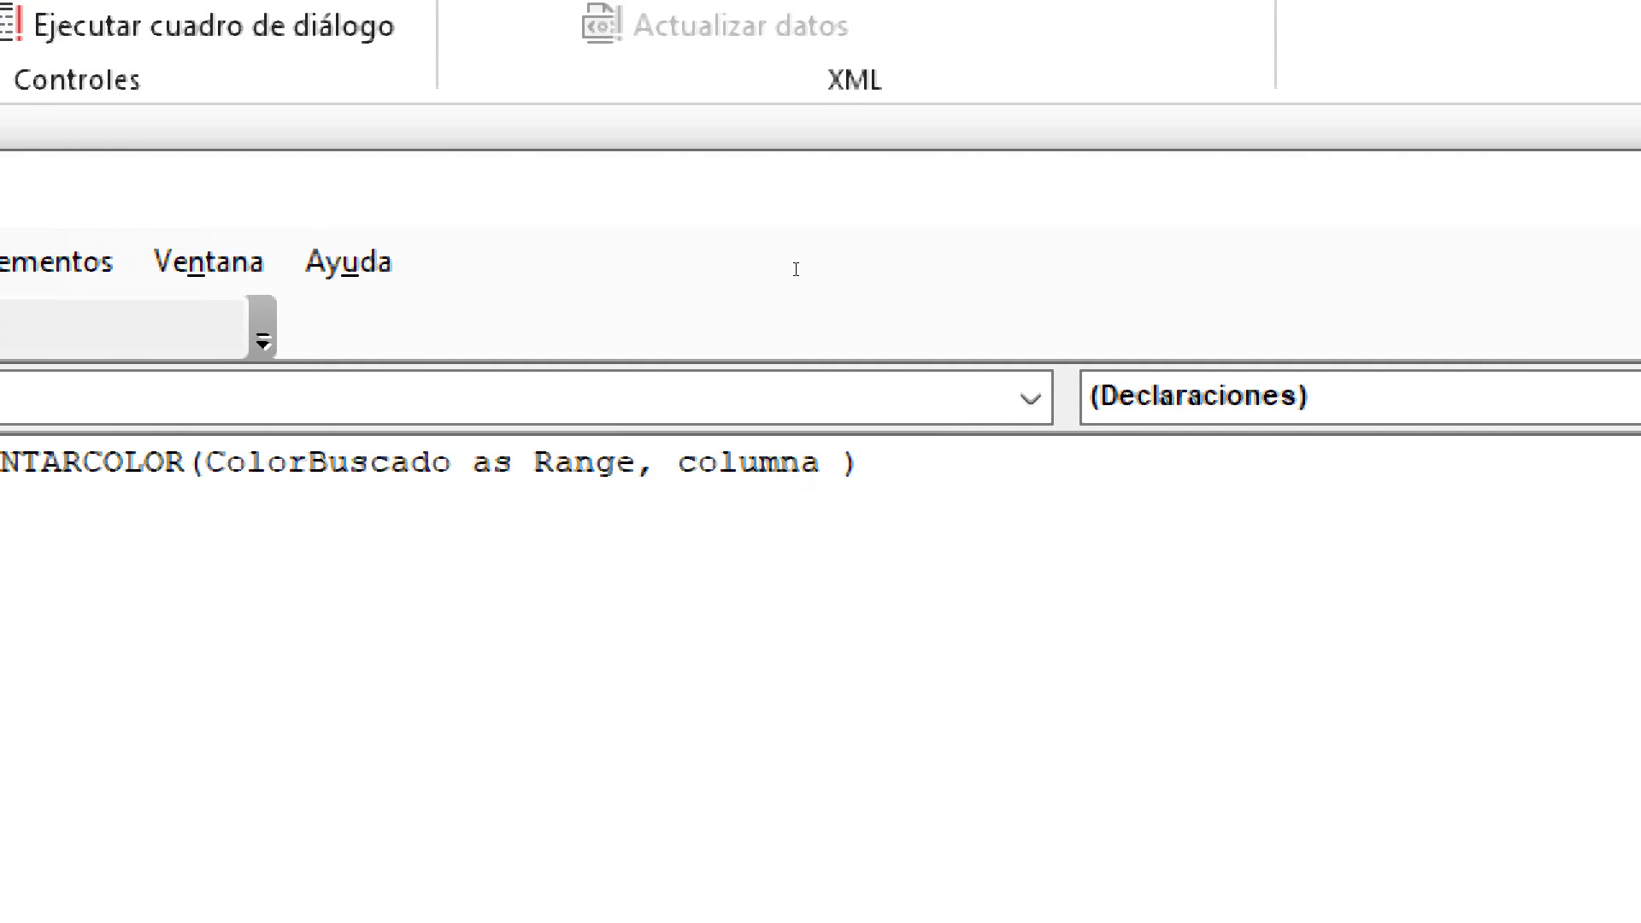
{"action": "type", "text": " as ra "}
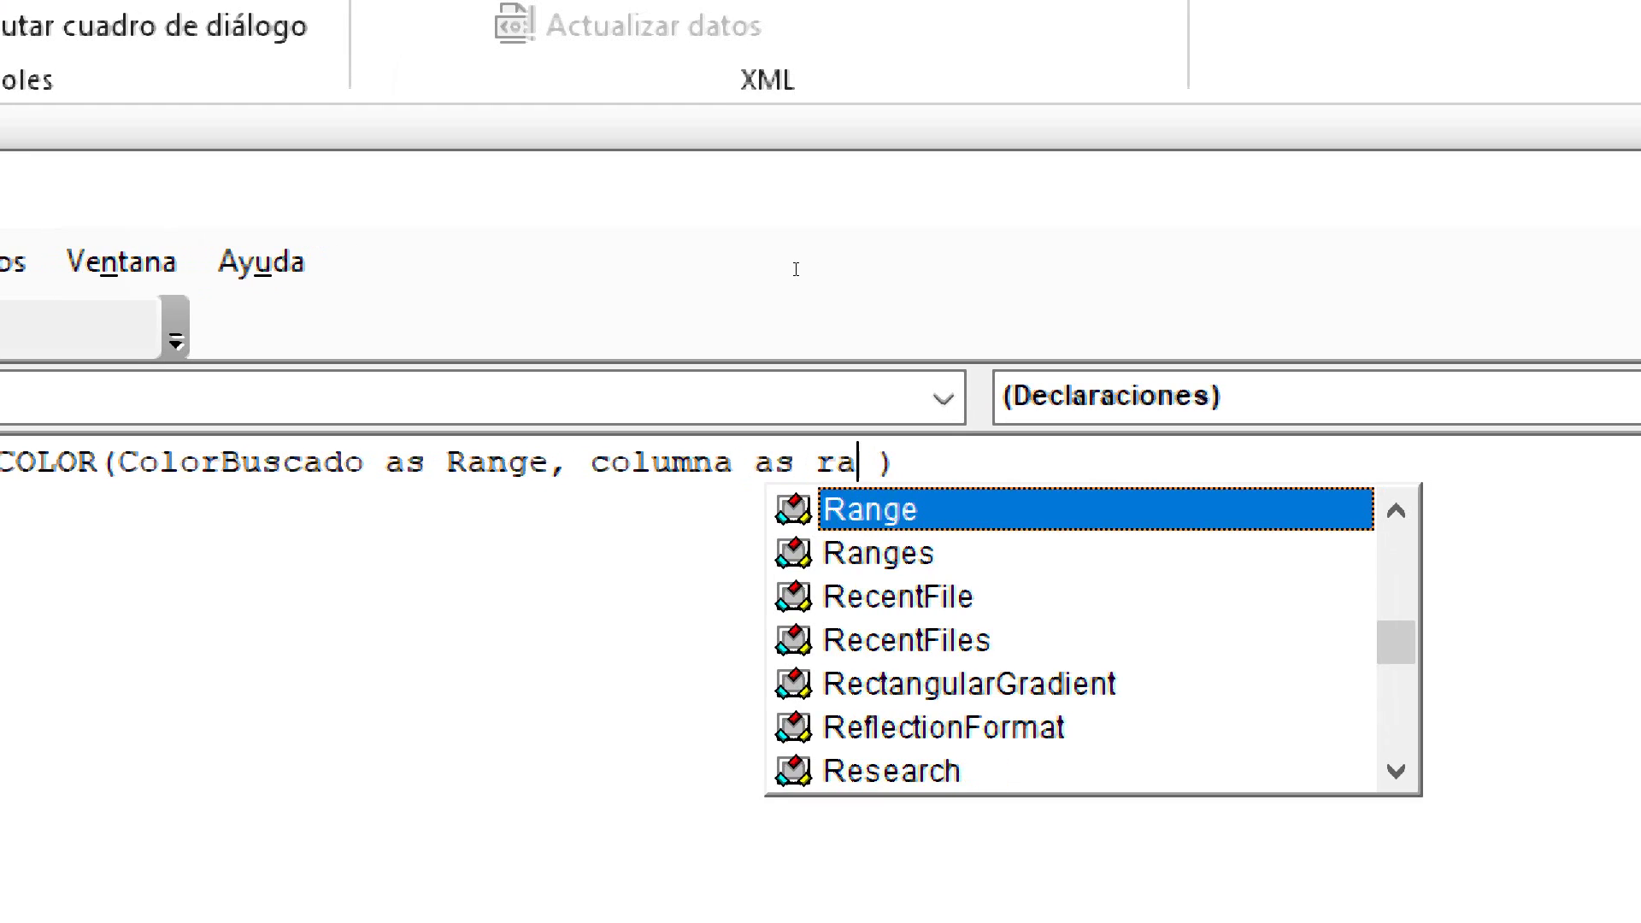
{"action": "type", "text": "nge"}
{"action": "key", "text": "Tab"}
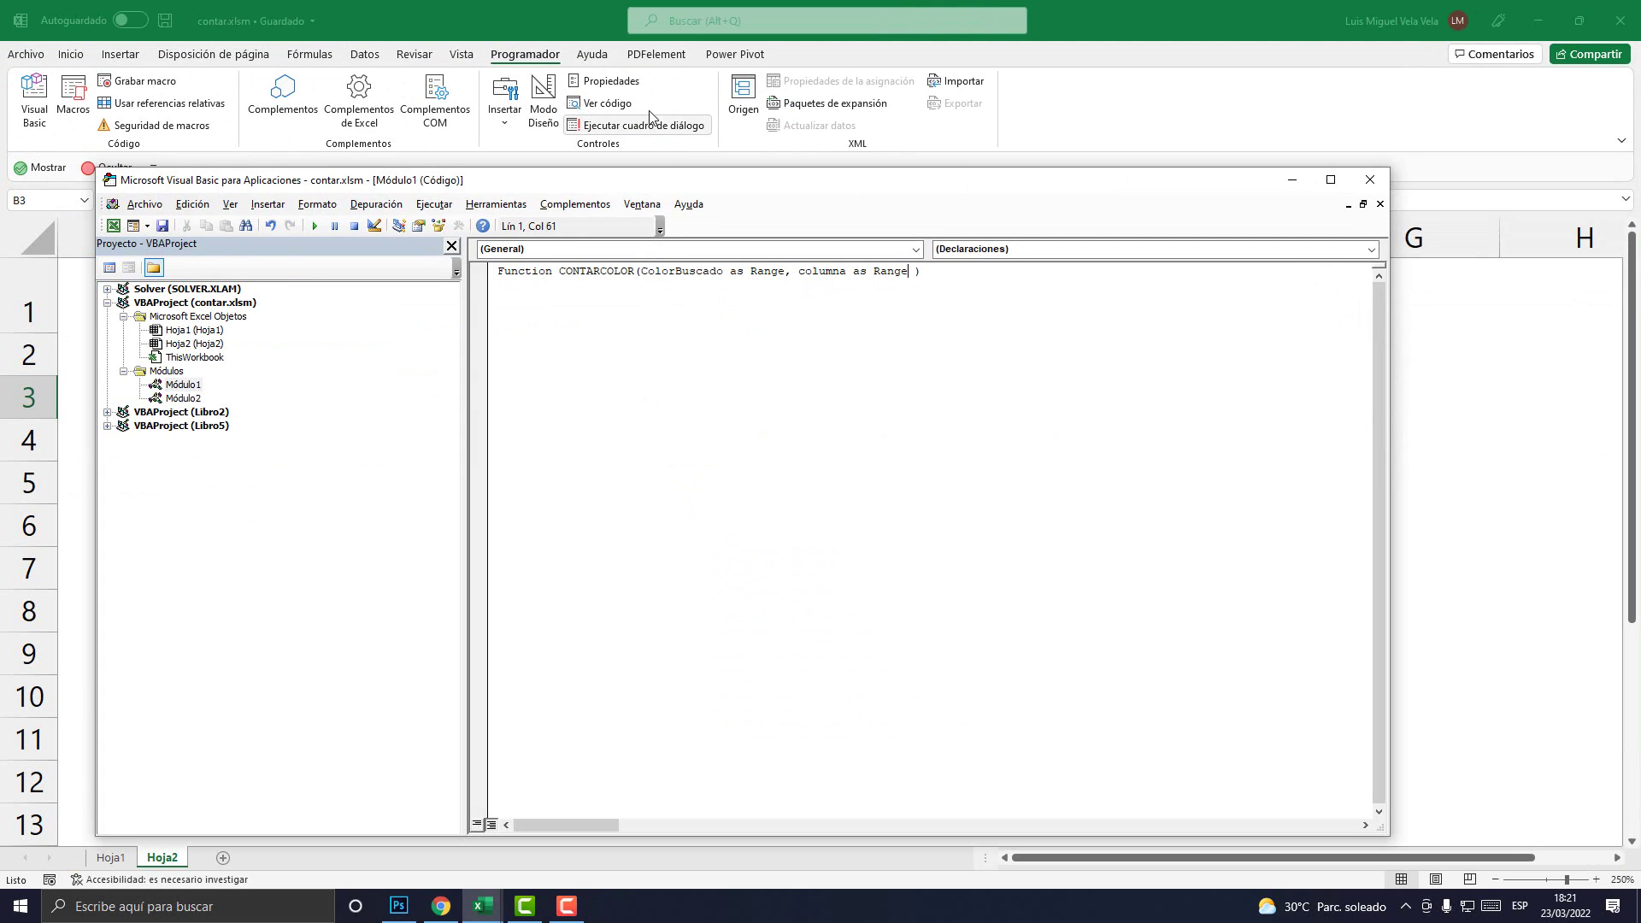
{"action": "left_click", "coordinate": [598, 26]}
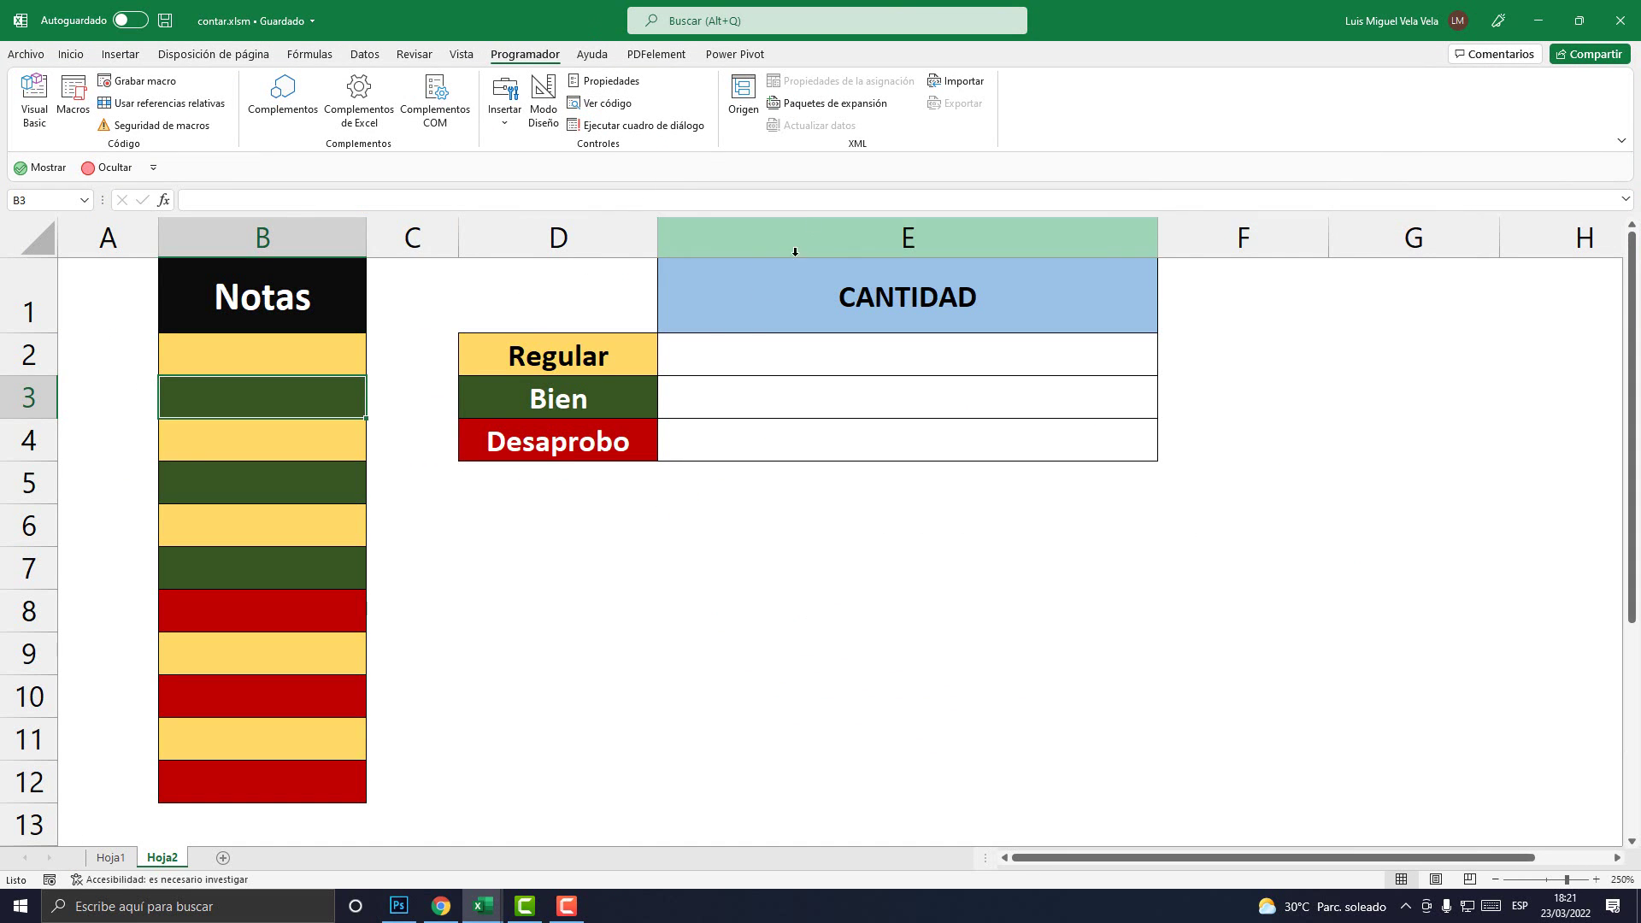
Clear the Regular, Bien and Desaprobo labels from D2:D4, keeping their fill colours.
{"action": "left_click", "coordinate": [564, 364]}
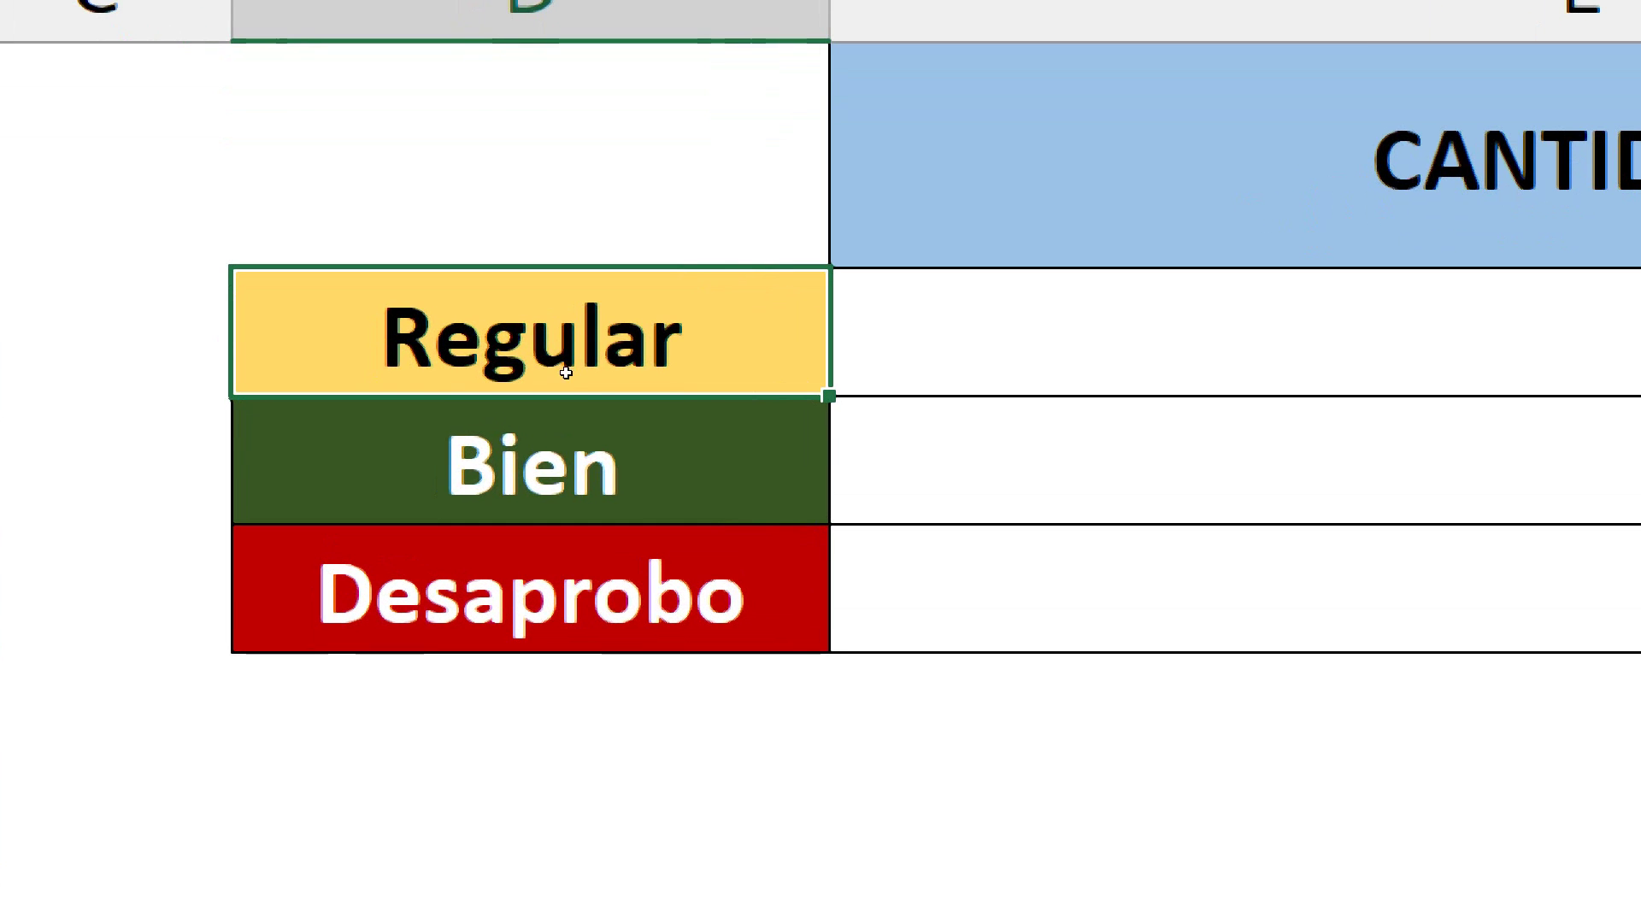
{"action": "key", "text": "shift+Down"}
{"action": "key", "text": "shift+Down"}
{"action": "key", "text": "Delete"}
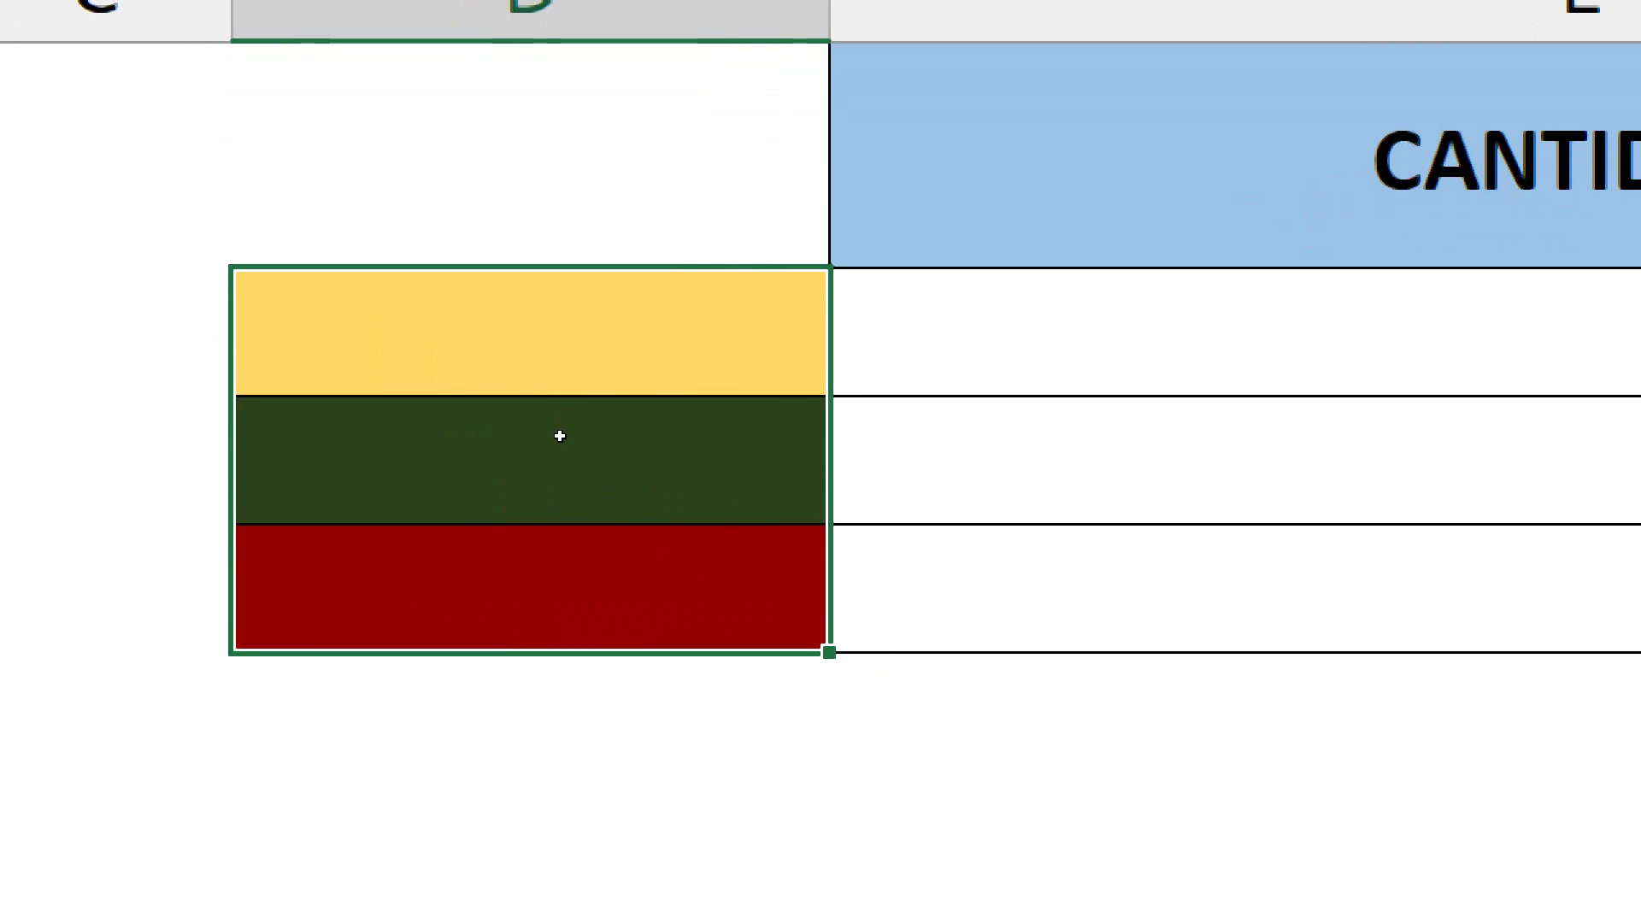
{"action": "left_click", "coordinate": [550, 362]}
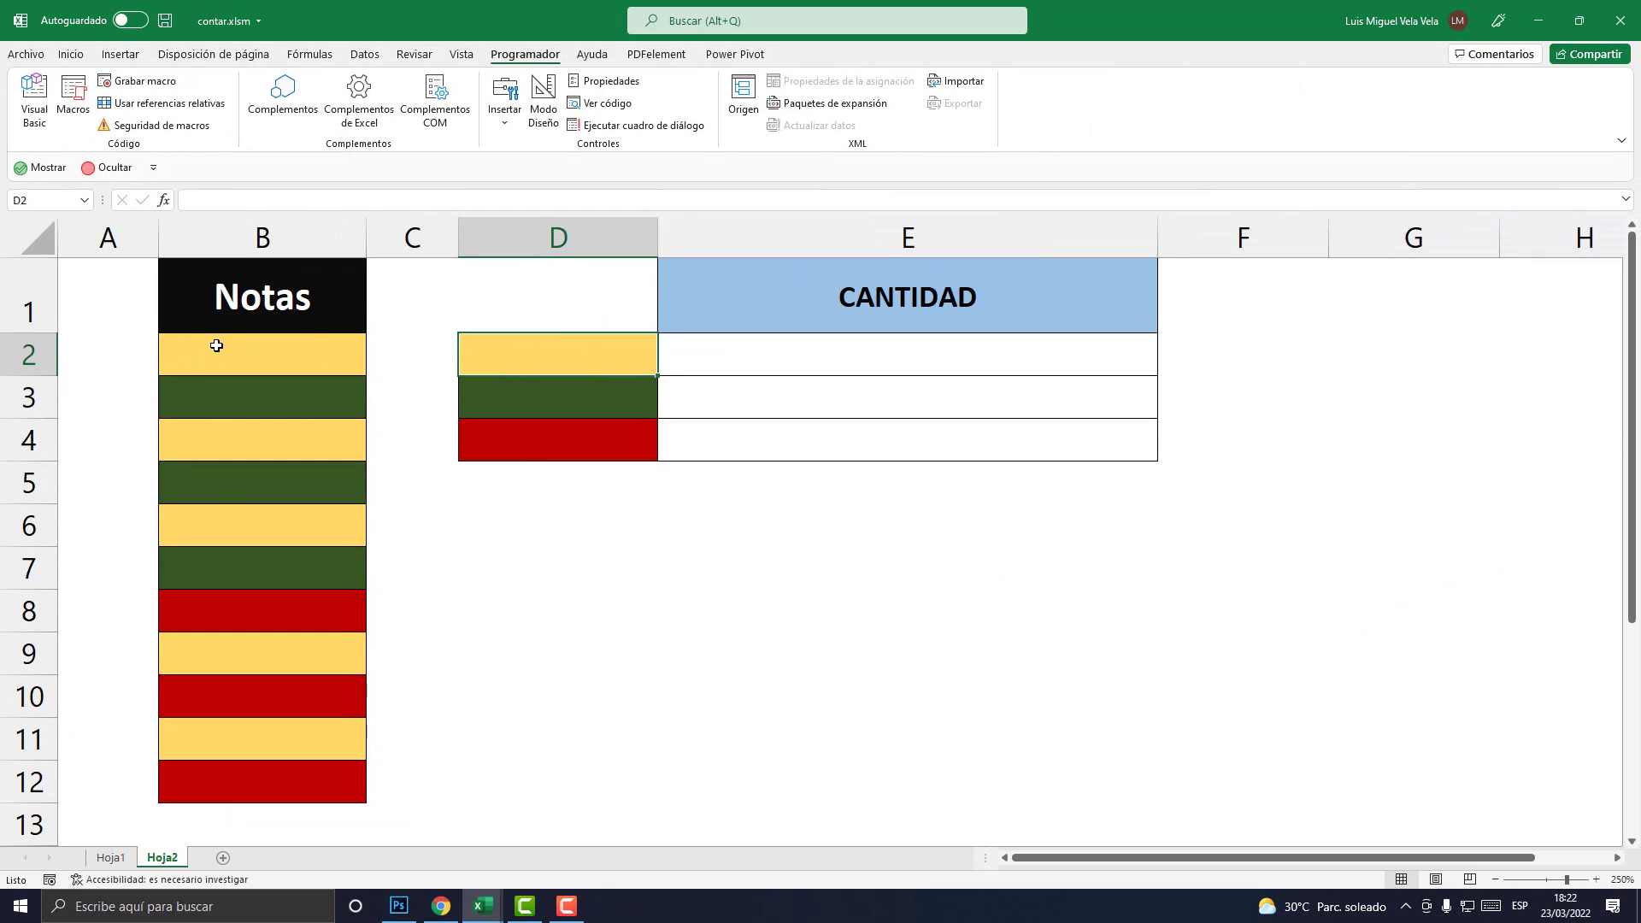
Select the coloured Notas cells B2:B12, highlight the columna parameter in code, then select column B.
{"action": "left_click_drag", "start_coordinate": [216, 345], "coordinate": [223, 787]}
{"action": "left_click", "coordinate": [484, 904]}
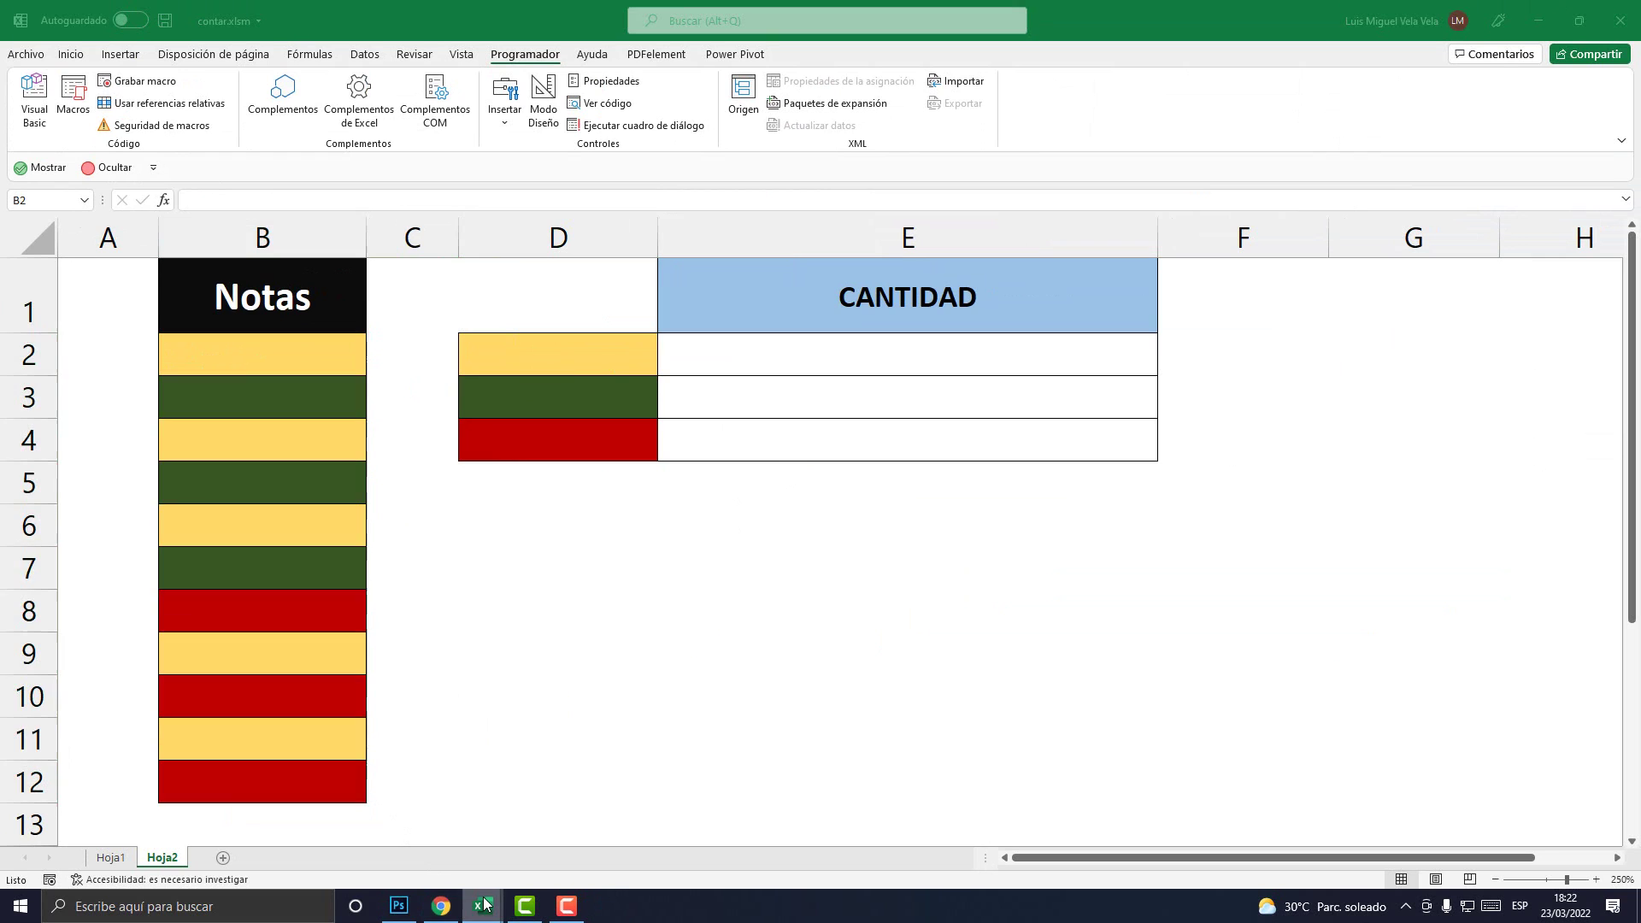
{"action": "left_click", "coordinate": [575, 820]}
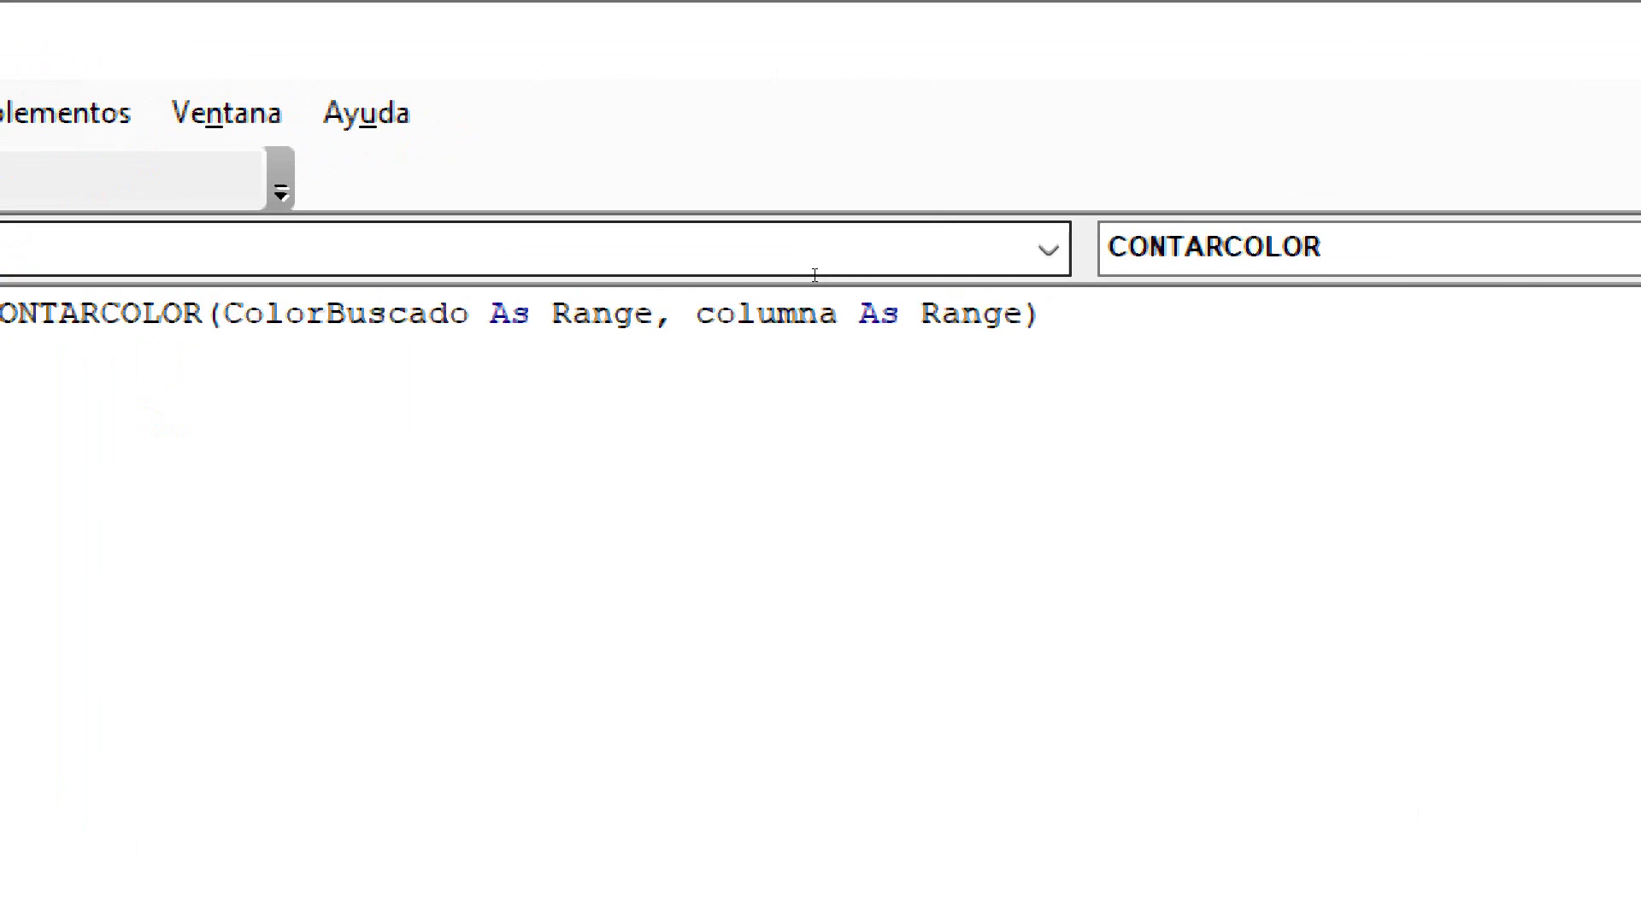
{"action": "left_click_drag", "start_coordinate": [798, 271], "coordinate": [918, 271]}
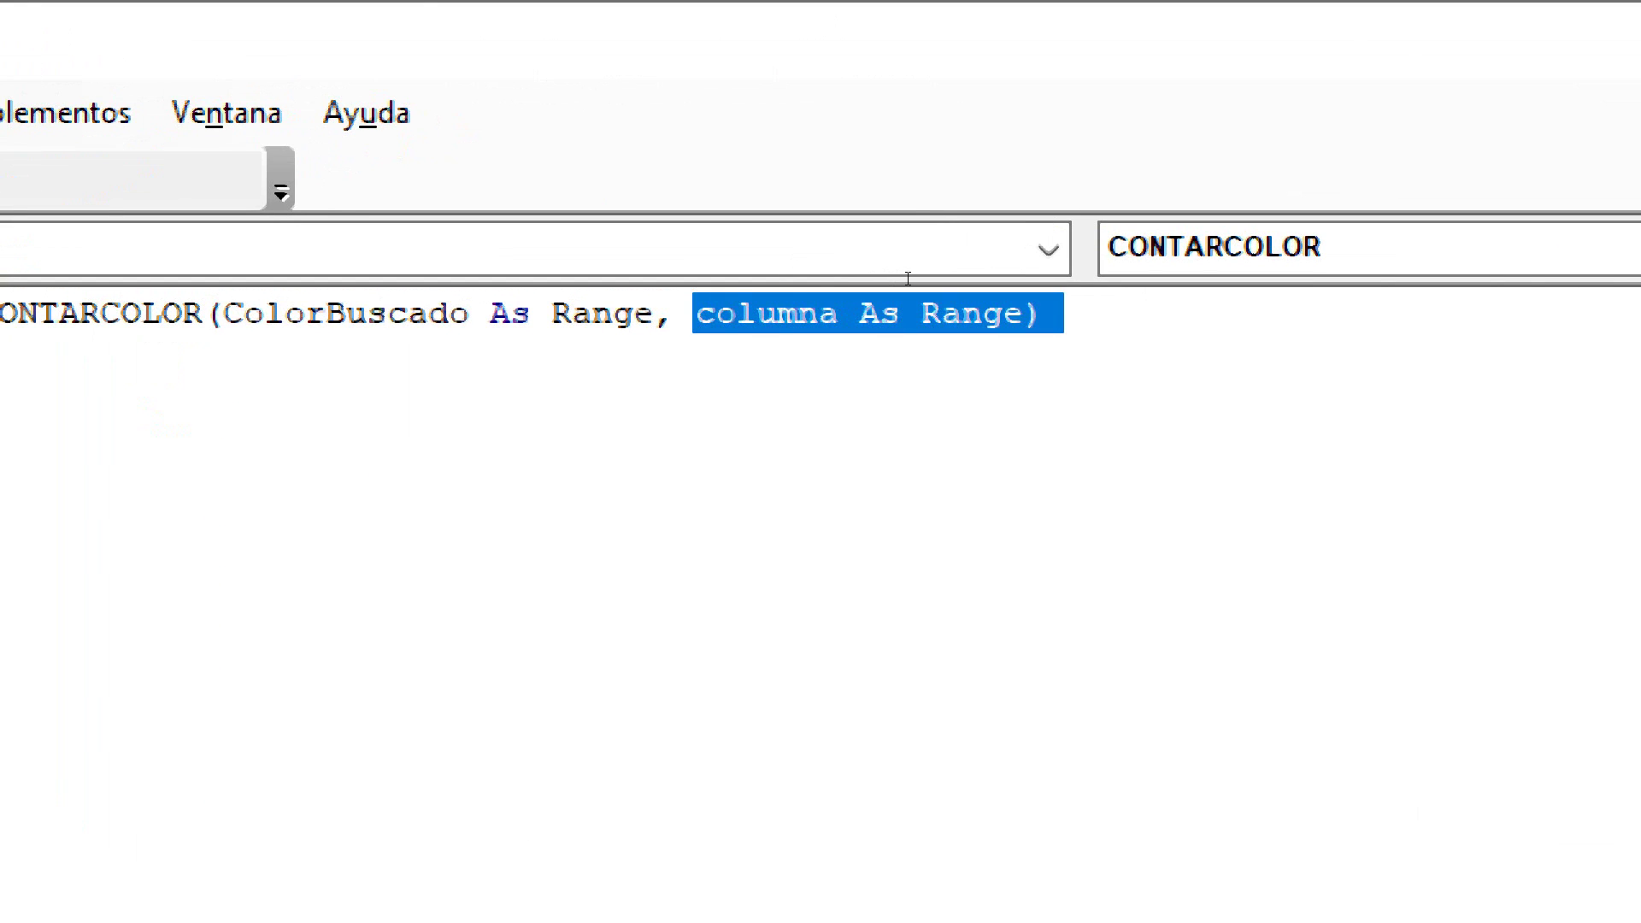
{"action": "key", "text": "shift+Left"}
{"action": "key", "text": "alt+F11"}
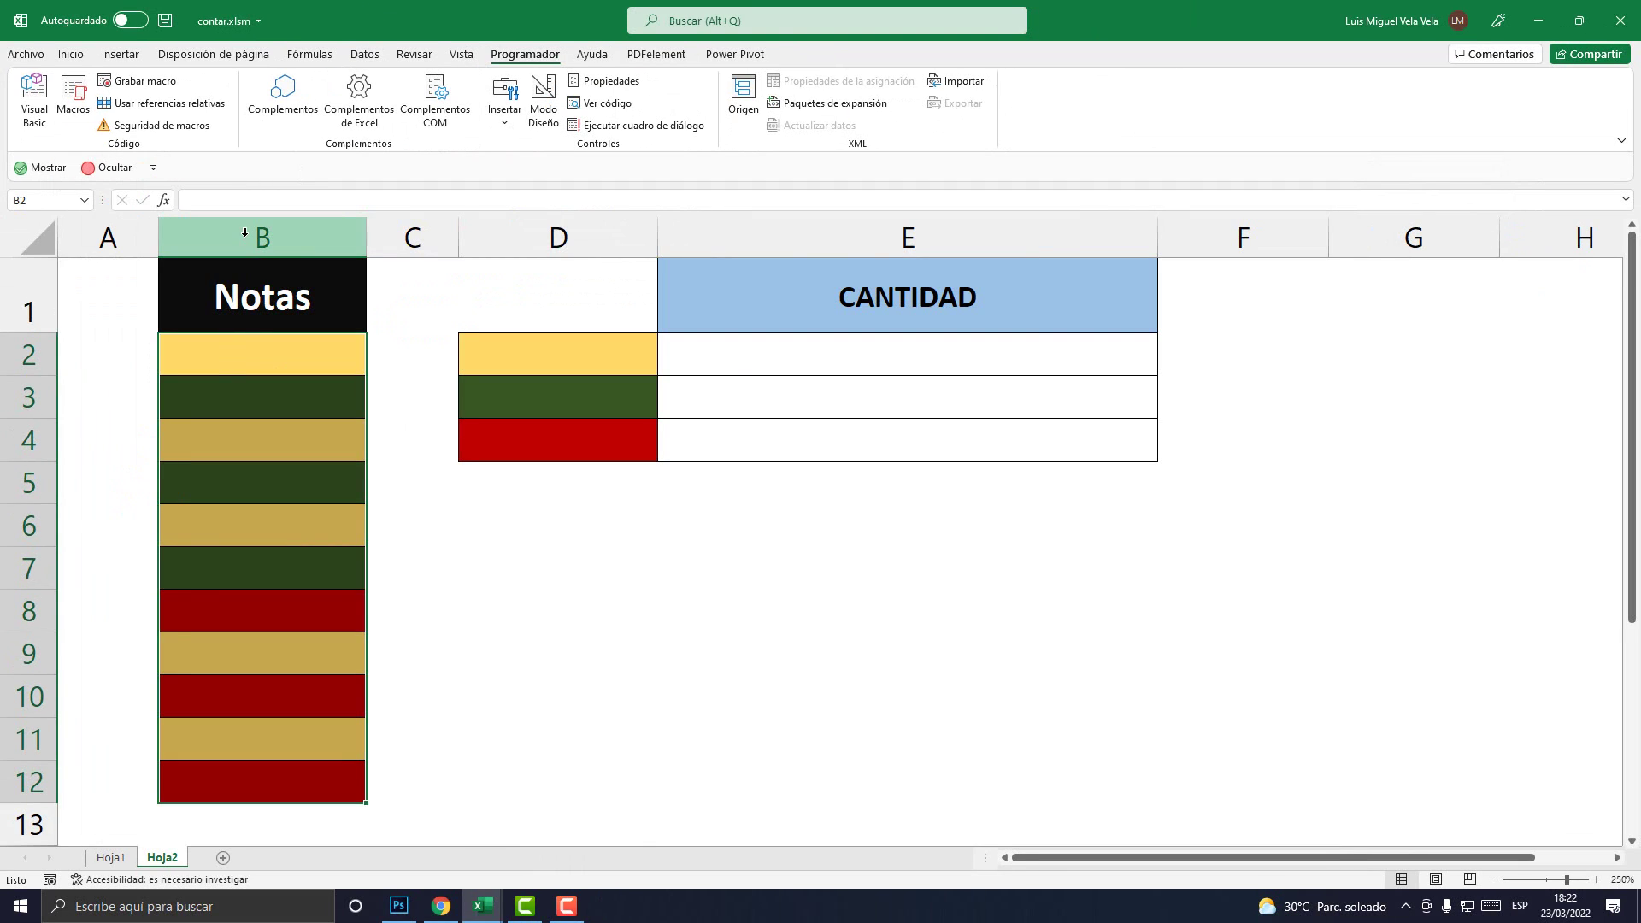
{"action": "left_click", "coordinate": [244, 234]}
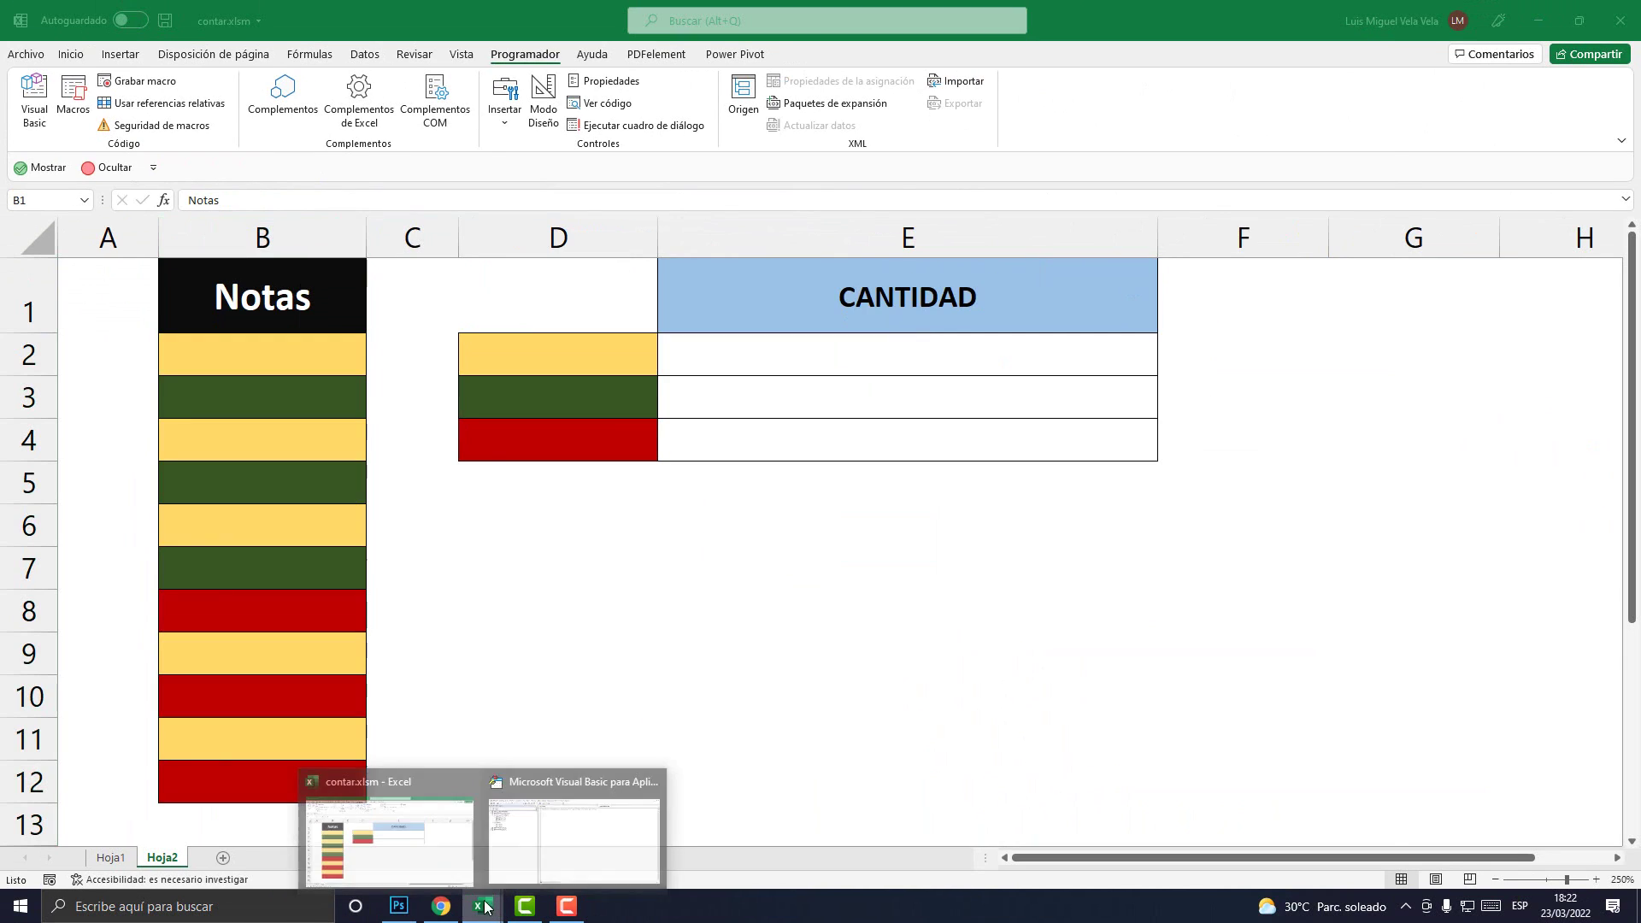
Correct the misspelled closing line to End Function below the CONTARCOLOR header.
{"action": "left_click", "coordinate": [581, 821]}
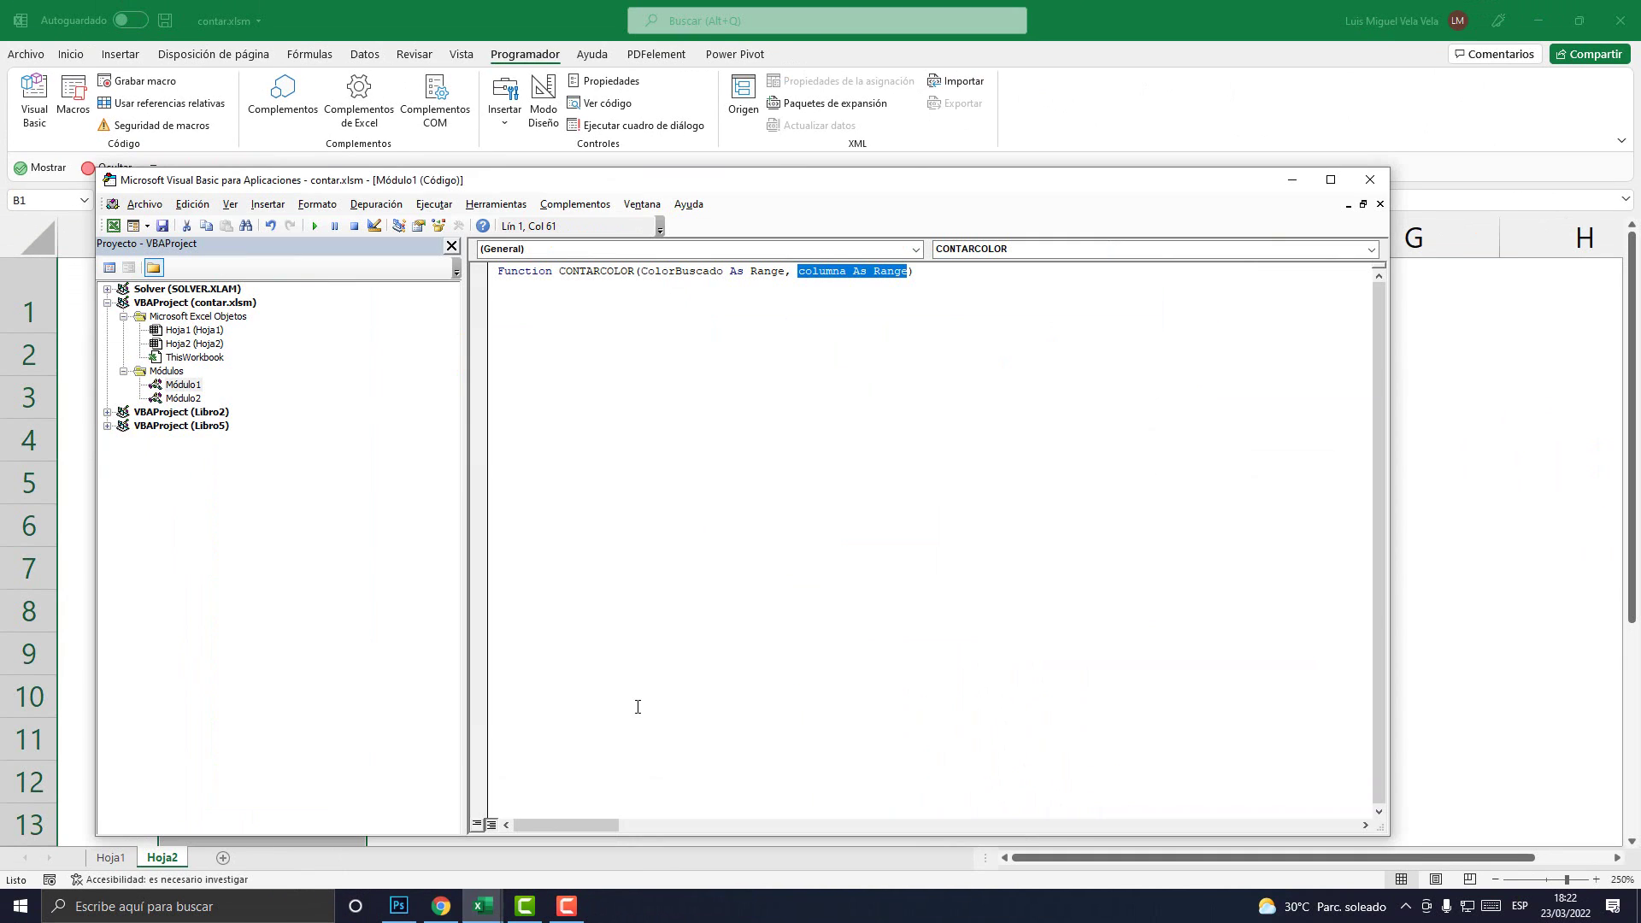
{"action": "left_click", "coordinate": [941, 283]}
{"action": "type", "text": "end fun"}
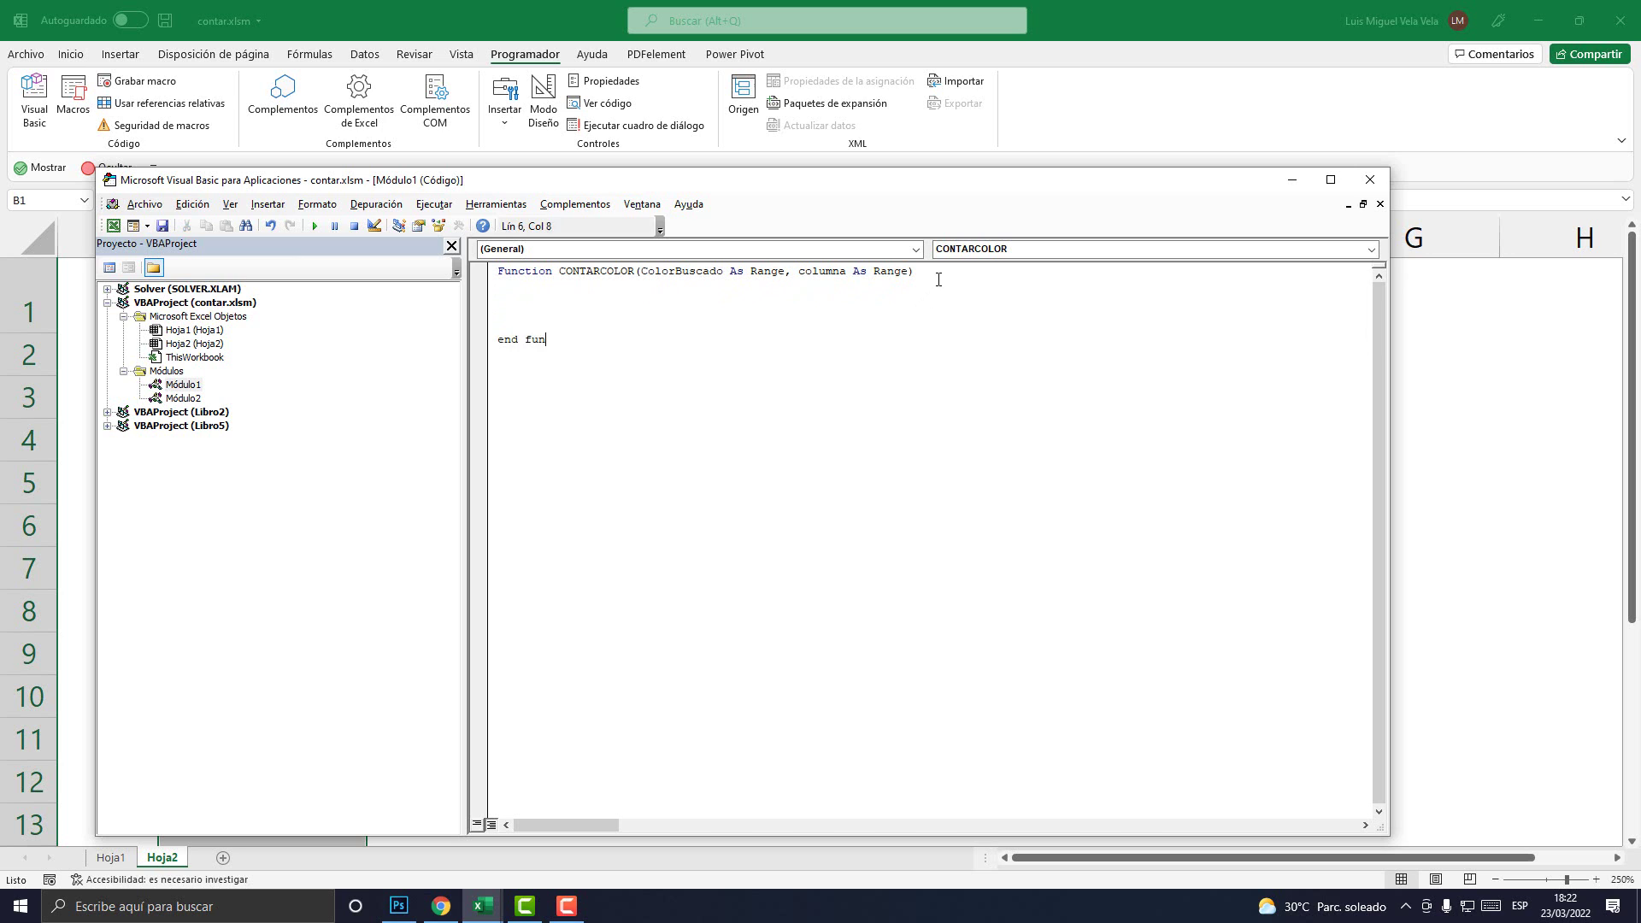
{"action": "type", "text": "tion"}
{"action": "key", "text": "Return"}
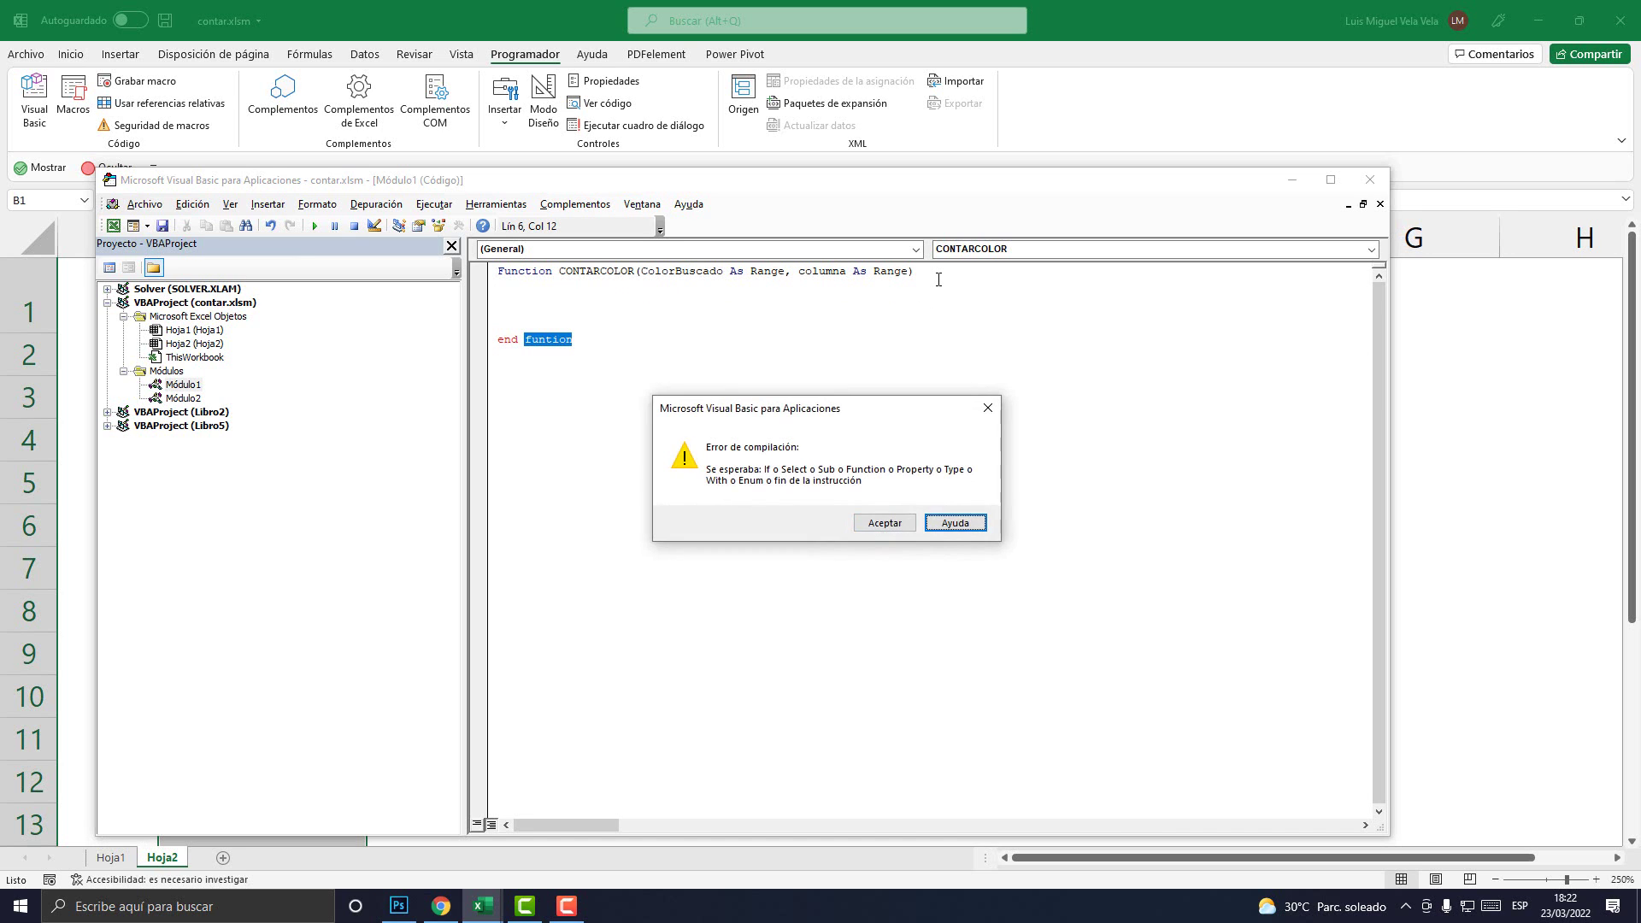
{"action": "key", "text": "Return"}
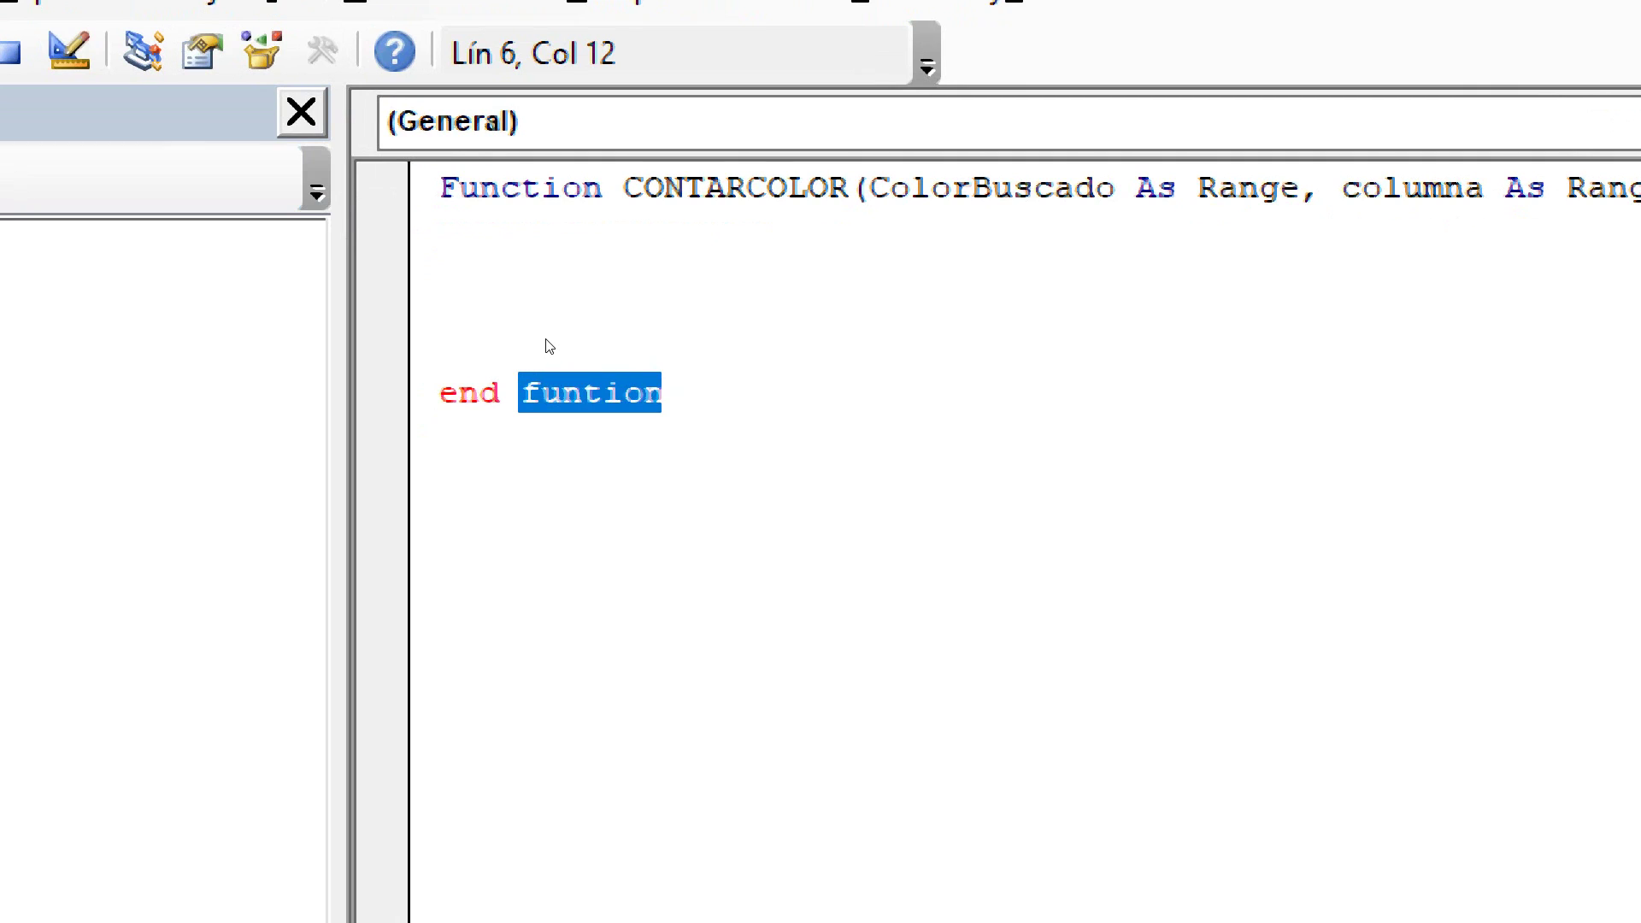
{"action": "left_click", "coordinate": [546, 339]}
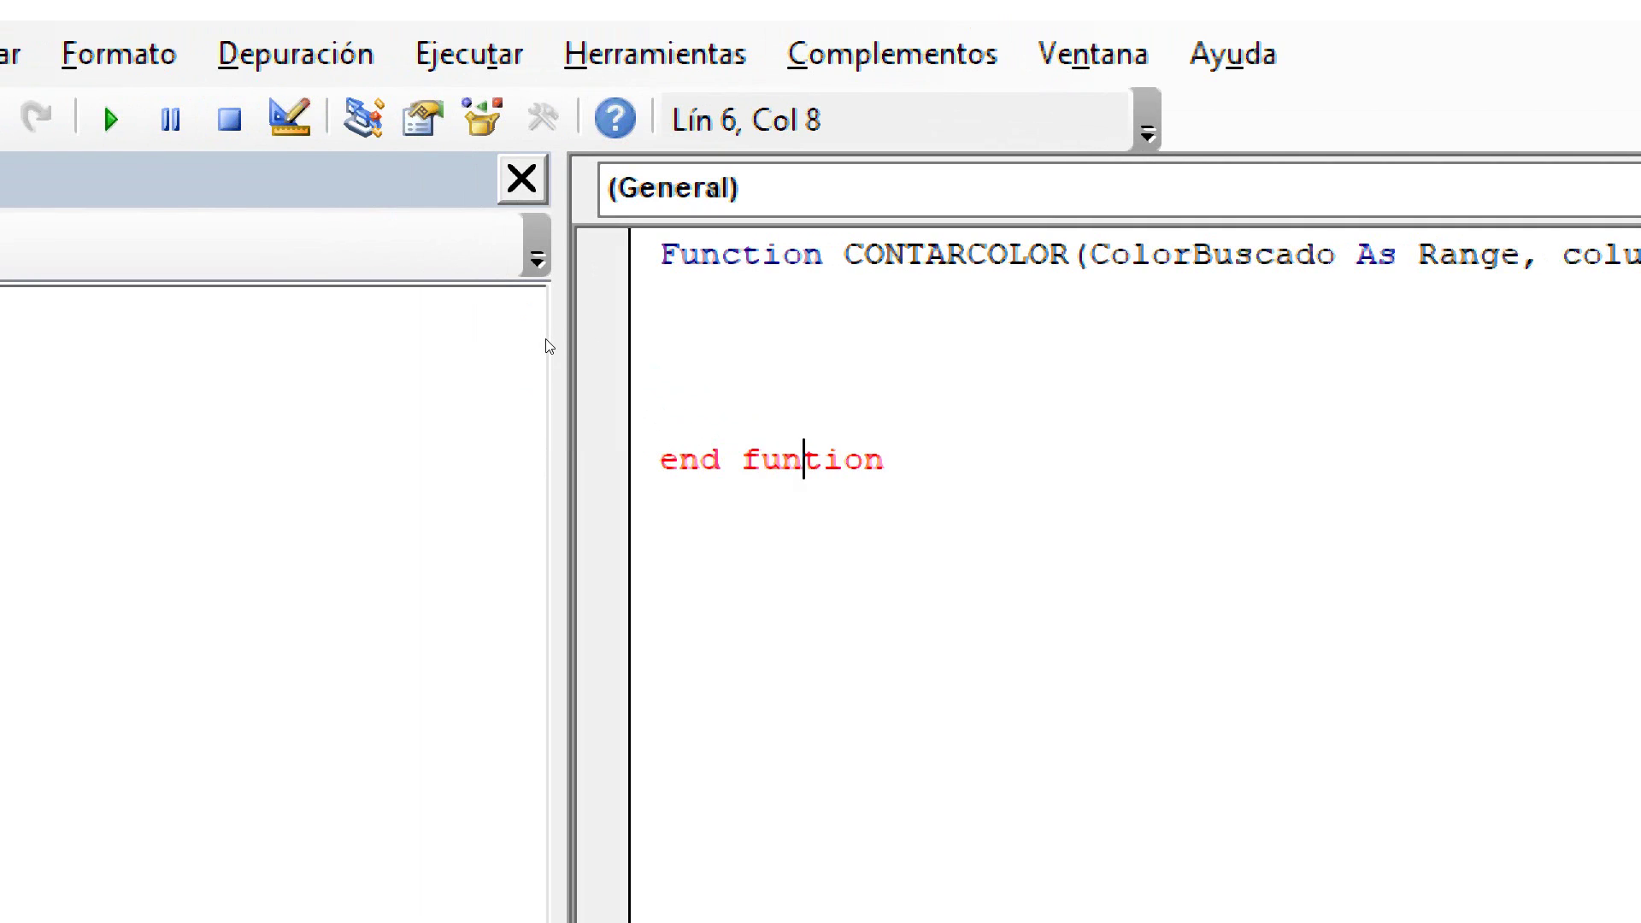
{"action": "type", "text": "c"}
{"action": "key", "text": "Up"}
{"action": "key", "text": "Up"}
{"action": "key", "text": "Up"}
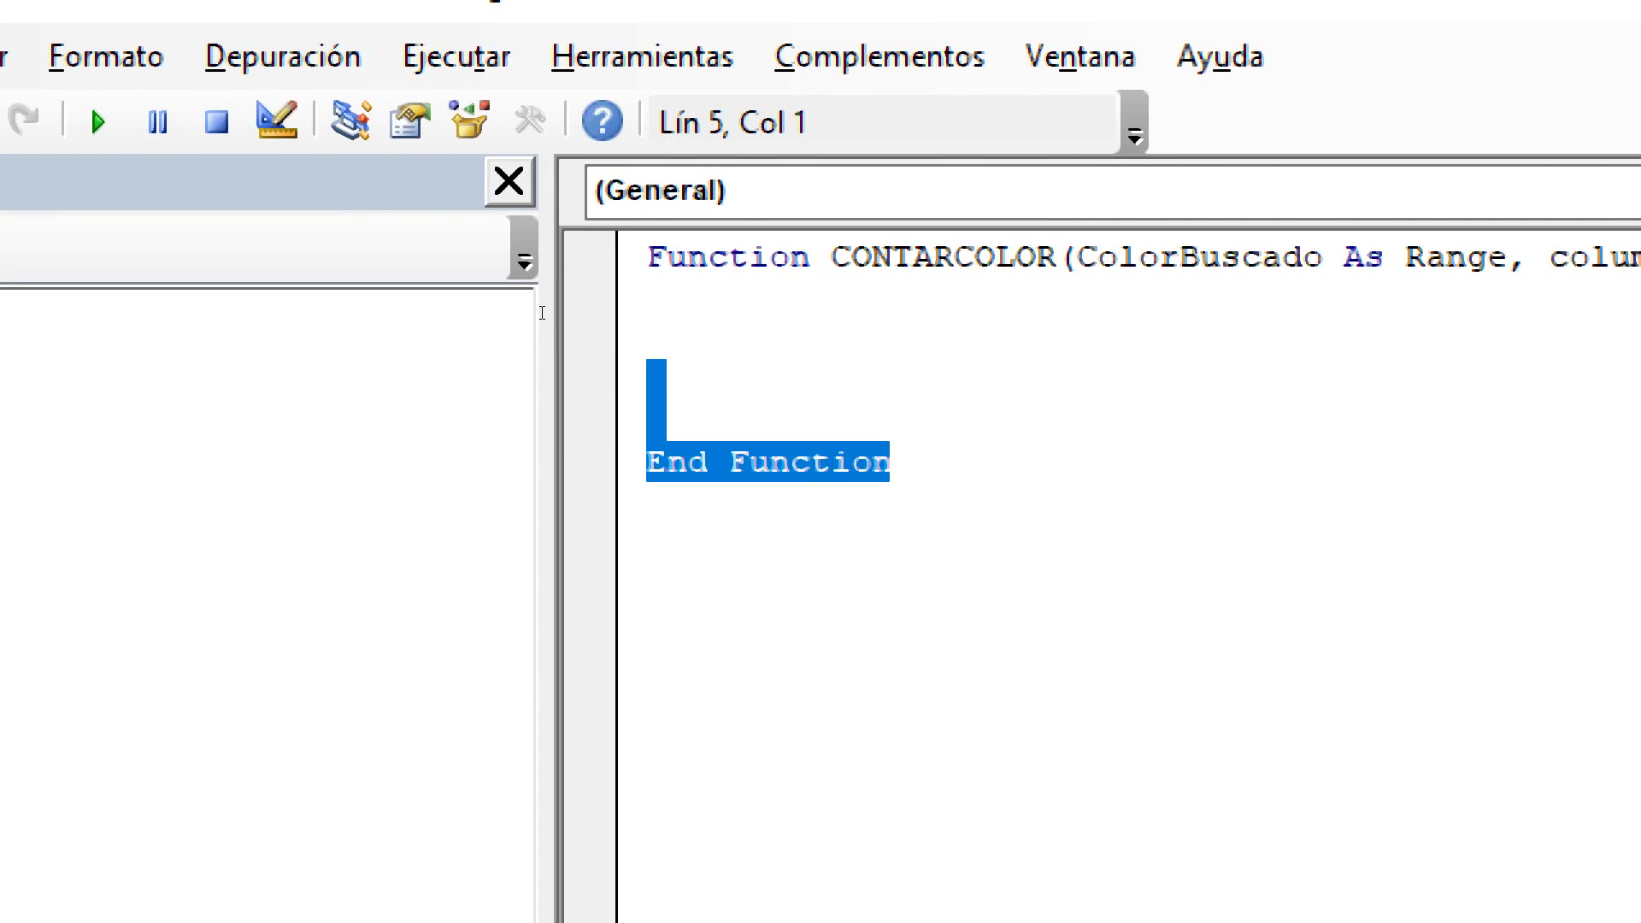
Rename the function to CONTARCOLORTIOTECH and return to the Excel worksheet.
{"action": "left_click_drag", "start_coordinate": [581, 465], "coordinate": [581, 256]}
{"action": "left_click", "coordinate": [650, 299]}
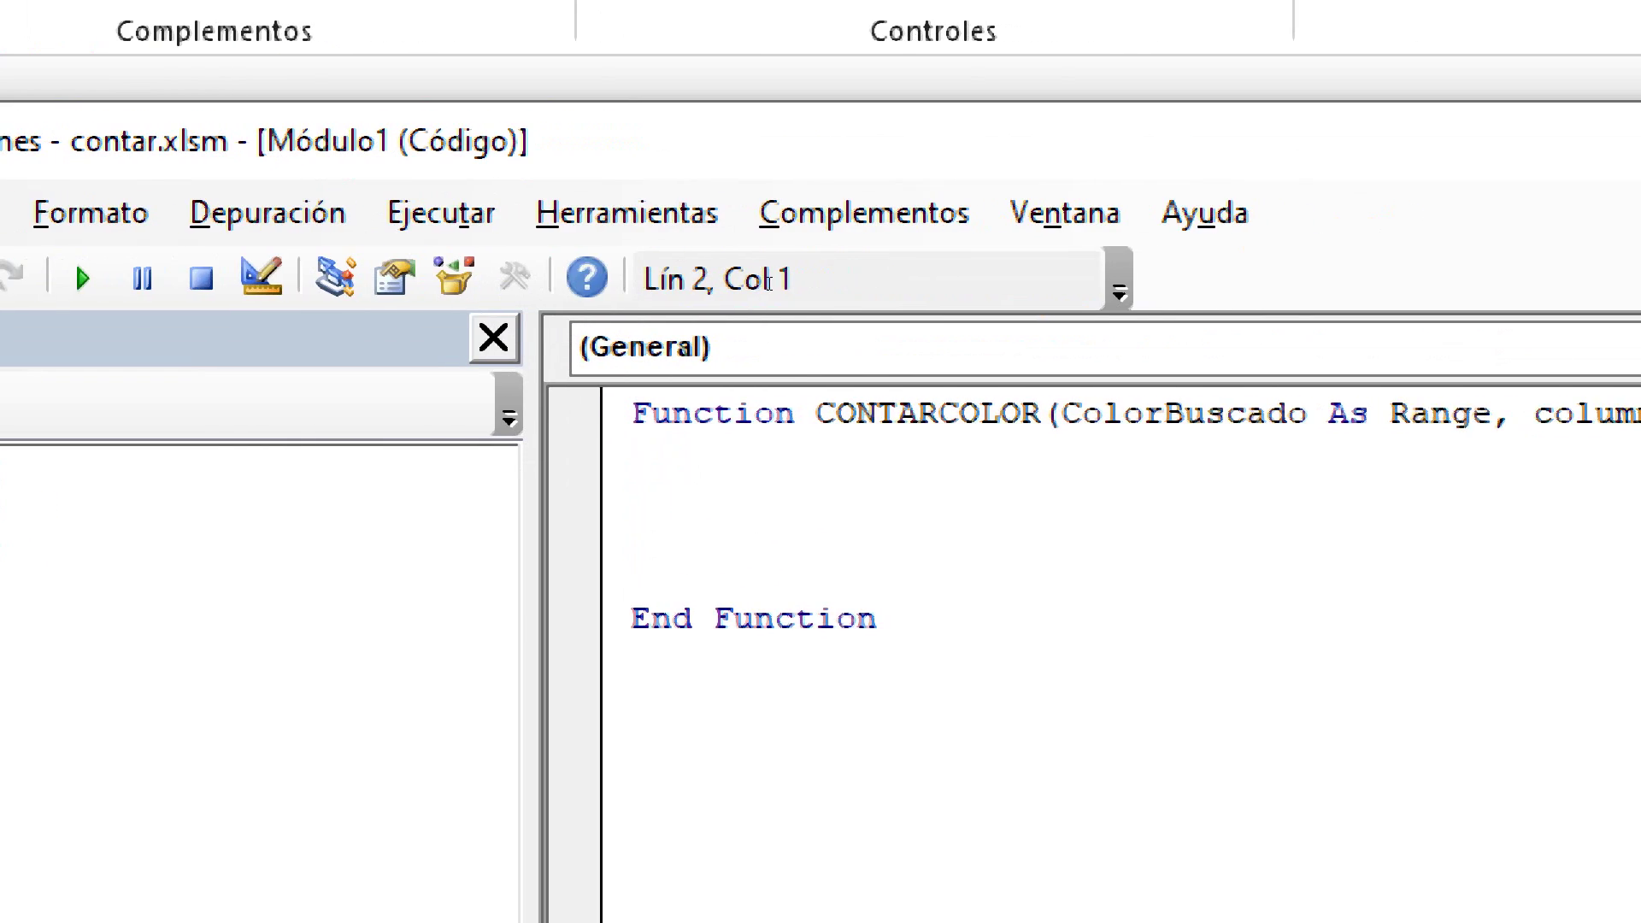
{"action": "key", "text": "Up"}
{"action": "key", "text": "ctrl+Right"}
{"action": "key", "text": "ctrl+Right"}
{"action": "type", "text": "TIOTECH"}
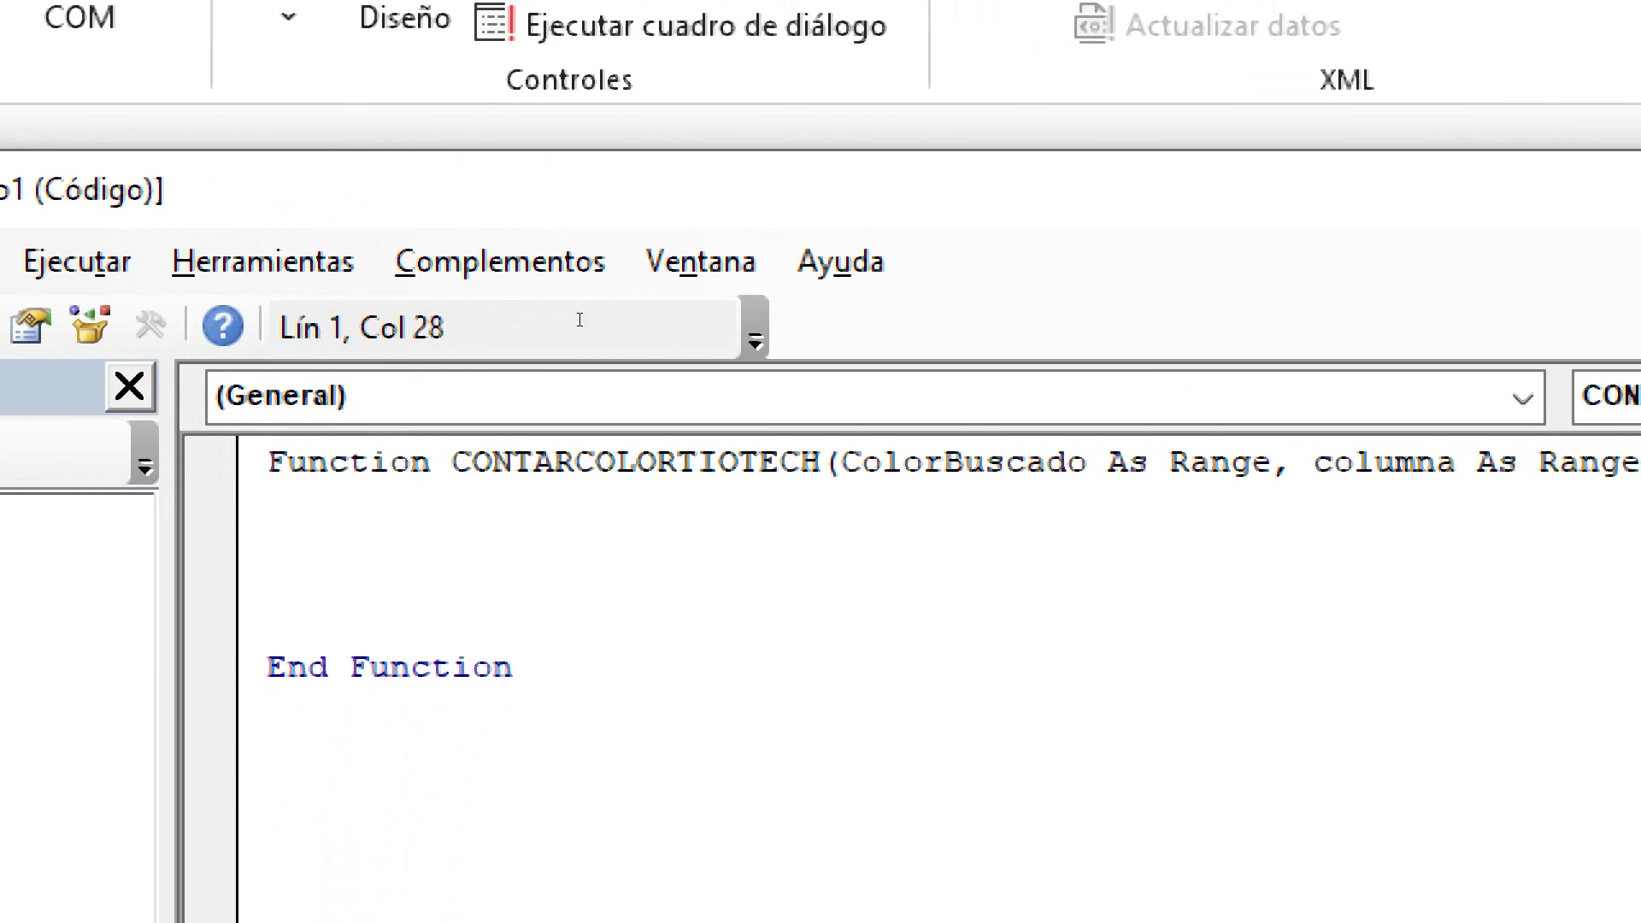
{"action": "left_click_drag", "start_coordinate": [452, 463], "coordinate": [825, 463]}
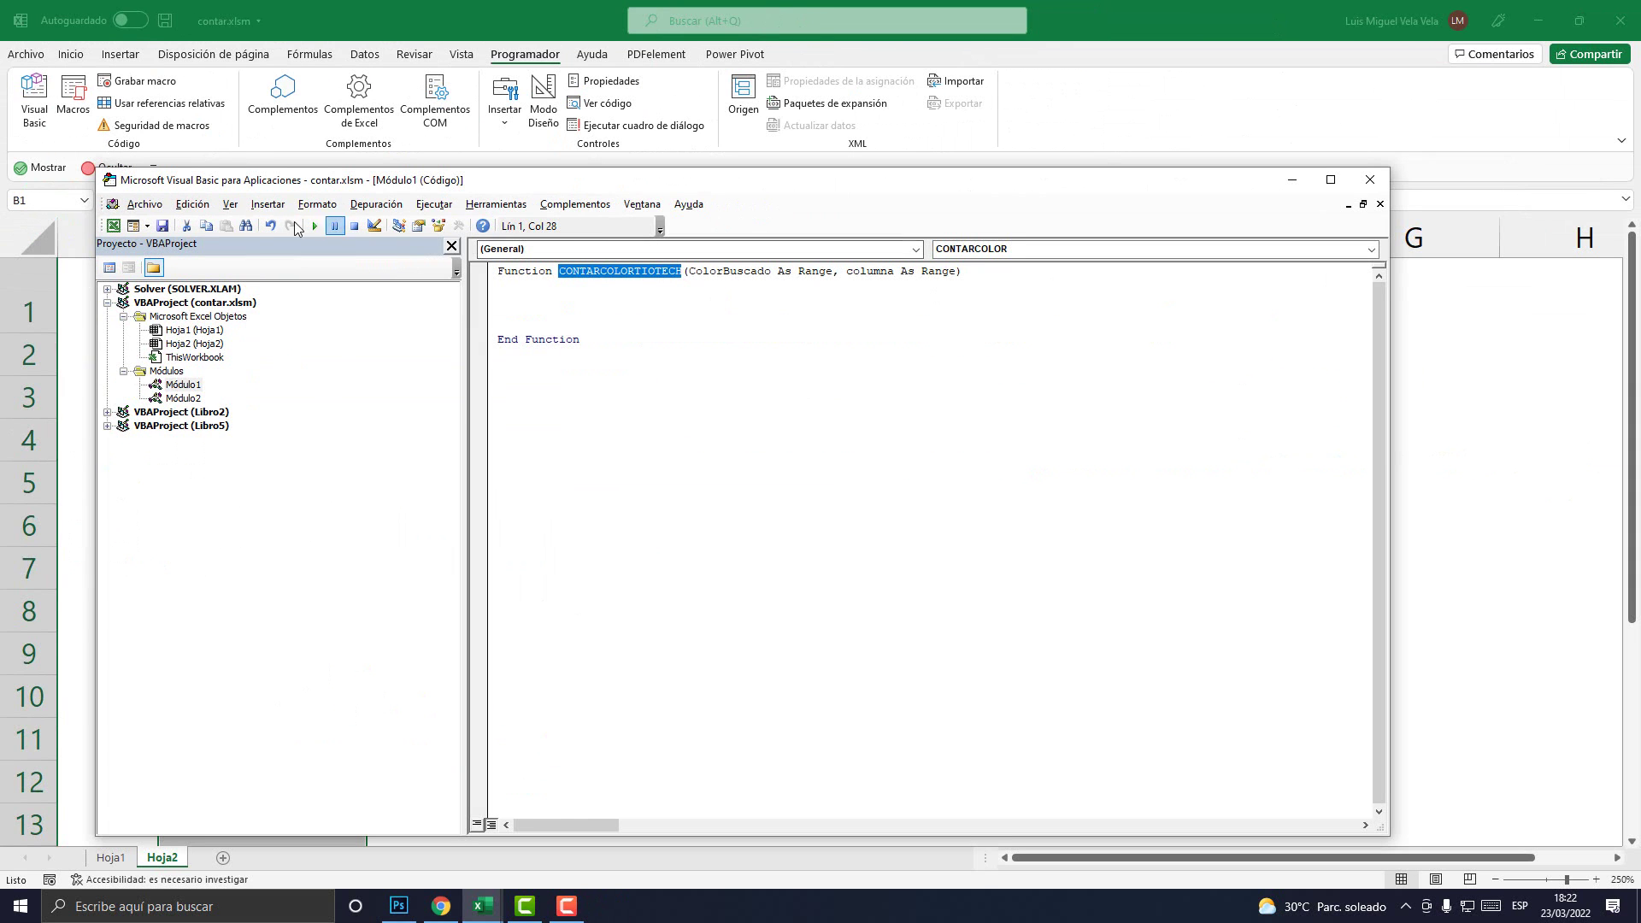
{"action": "left_click", "coordinate": [162, 226]}
{"action": "left_click", "coordinate": [460, 12]}
Enter =CONTARCOL in E2 to confirm CONTARCOLORTIOTECH is suggested, then cancel, leaving E2 empty.
{"action": "left_click", "coordinate": [765, 351]}
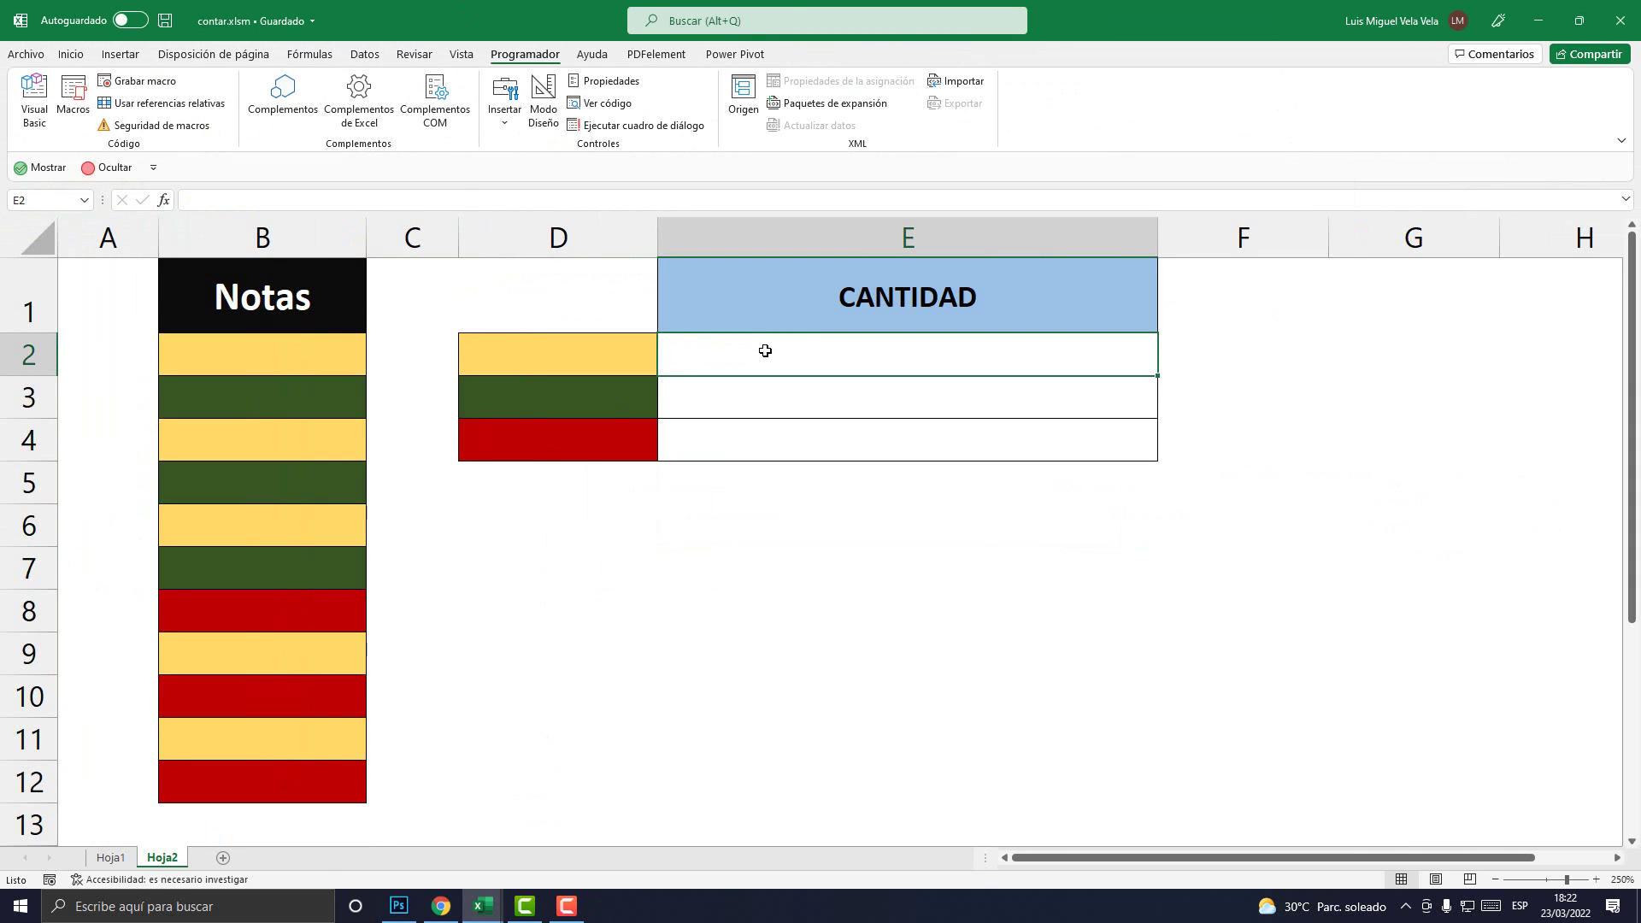
{"action": "type", "text": "=CONTAR"}
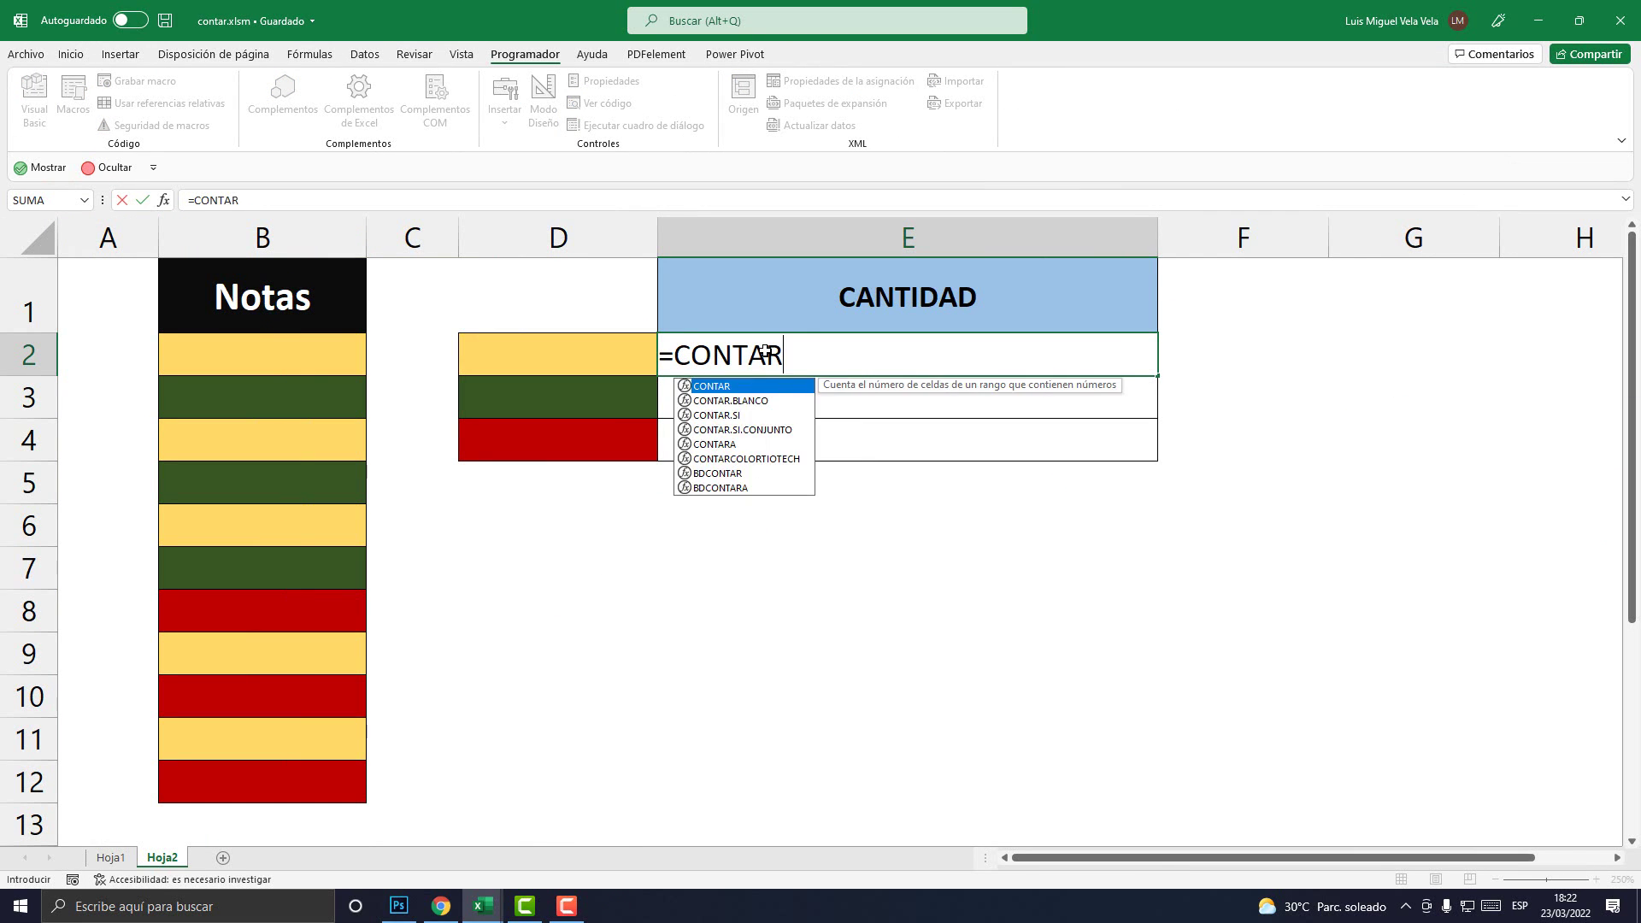
{"action": "type", "text": "COL"}
{"action": "key", "text": "Escape"}
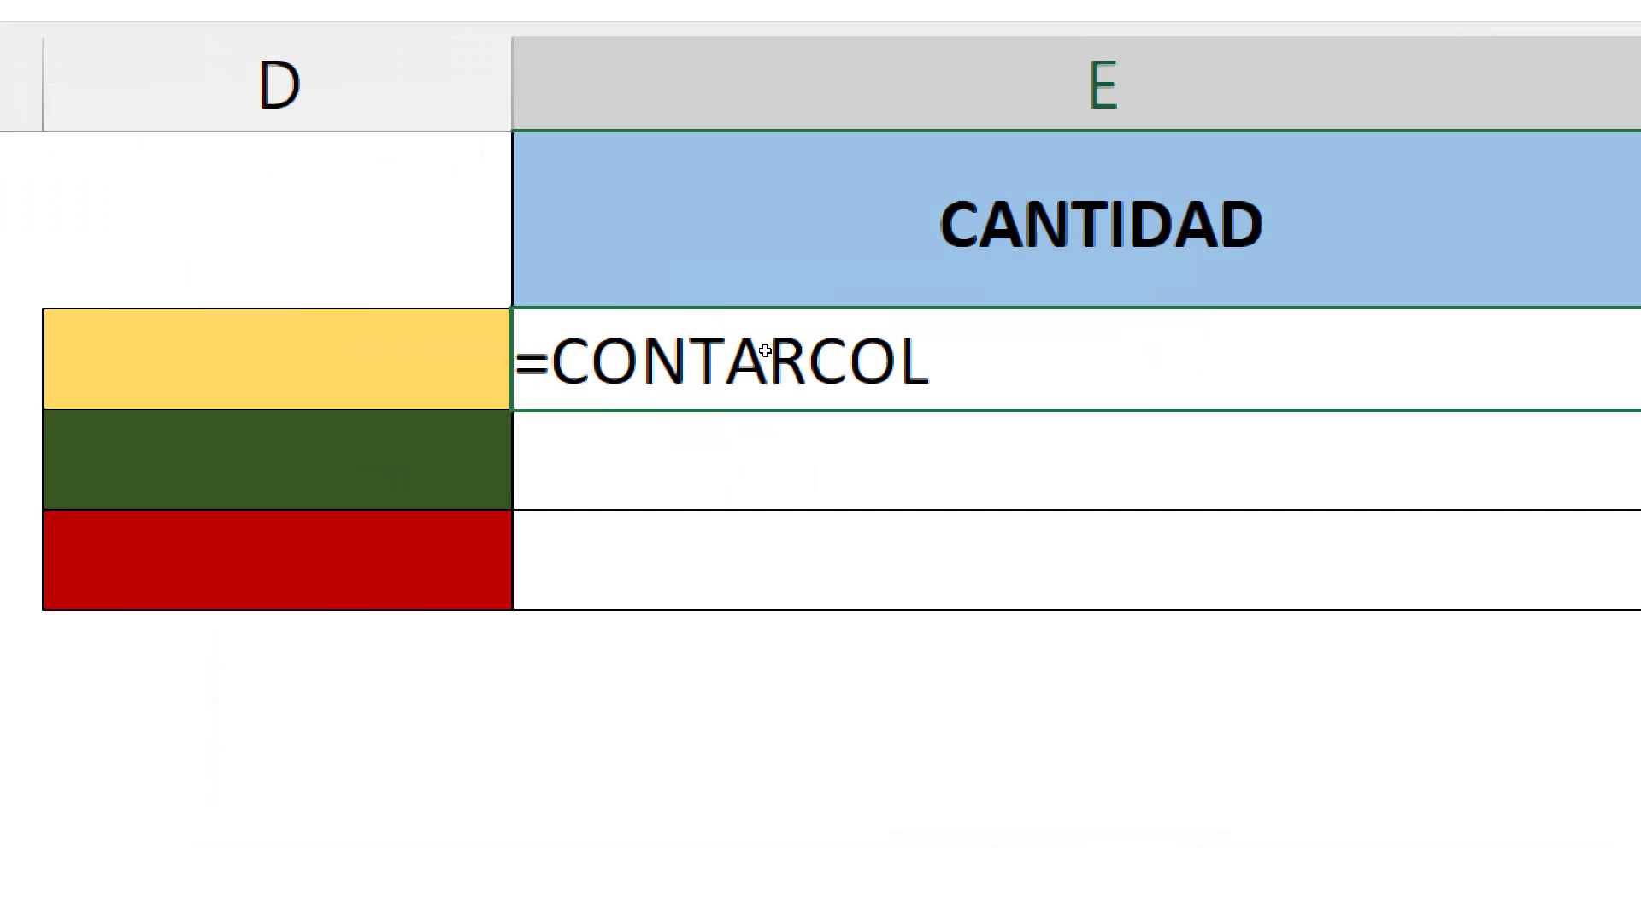
{"action": "key", "text": "BackSpace"}
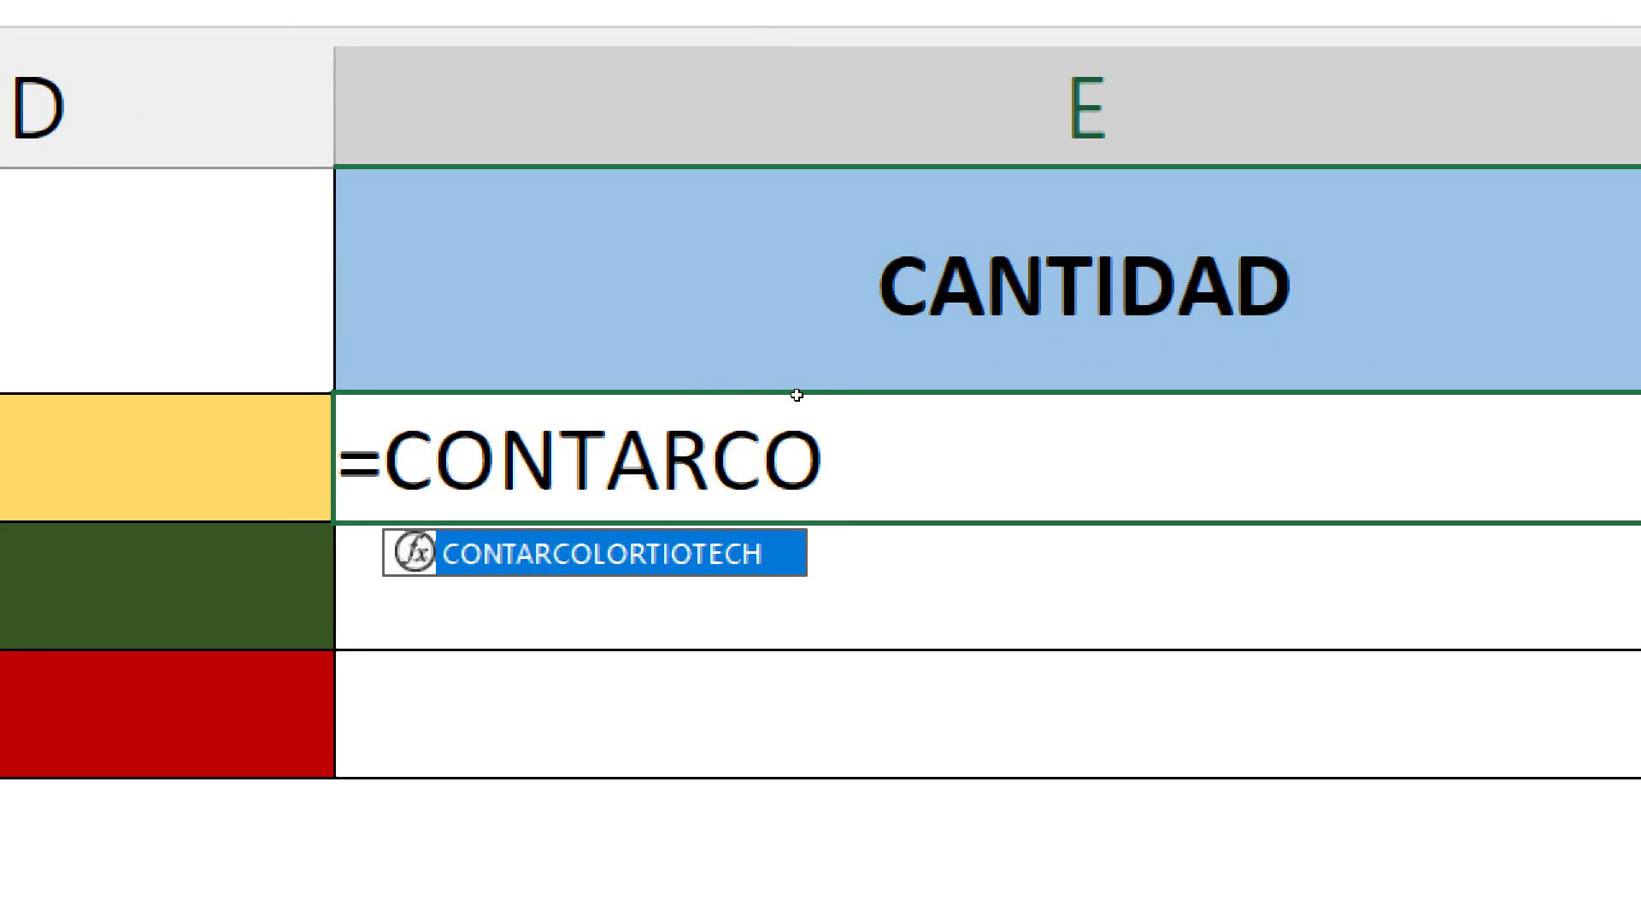
{"action": "type", "text": "("}
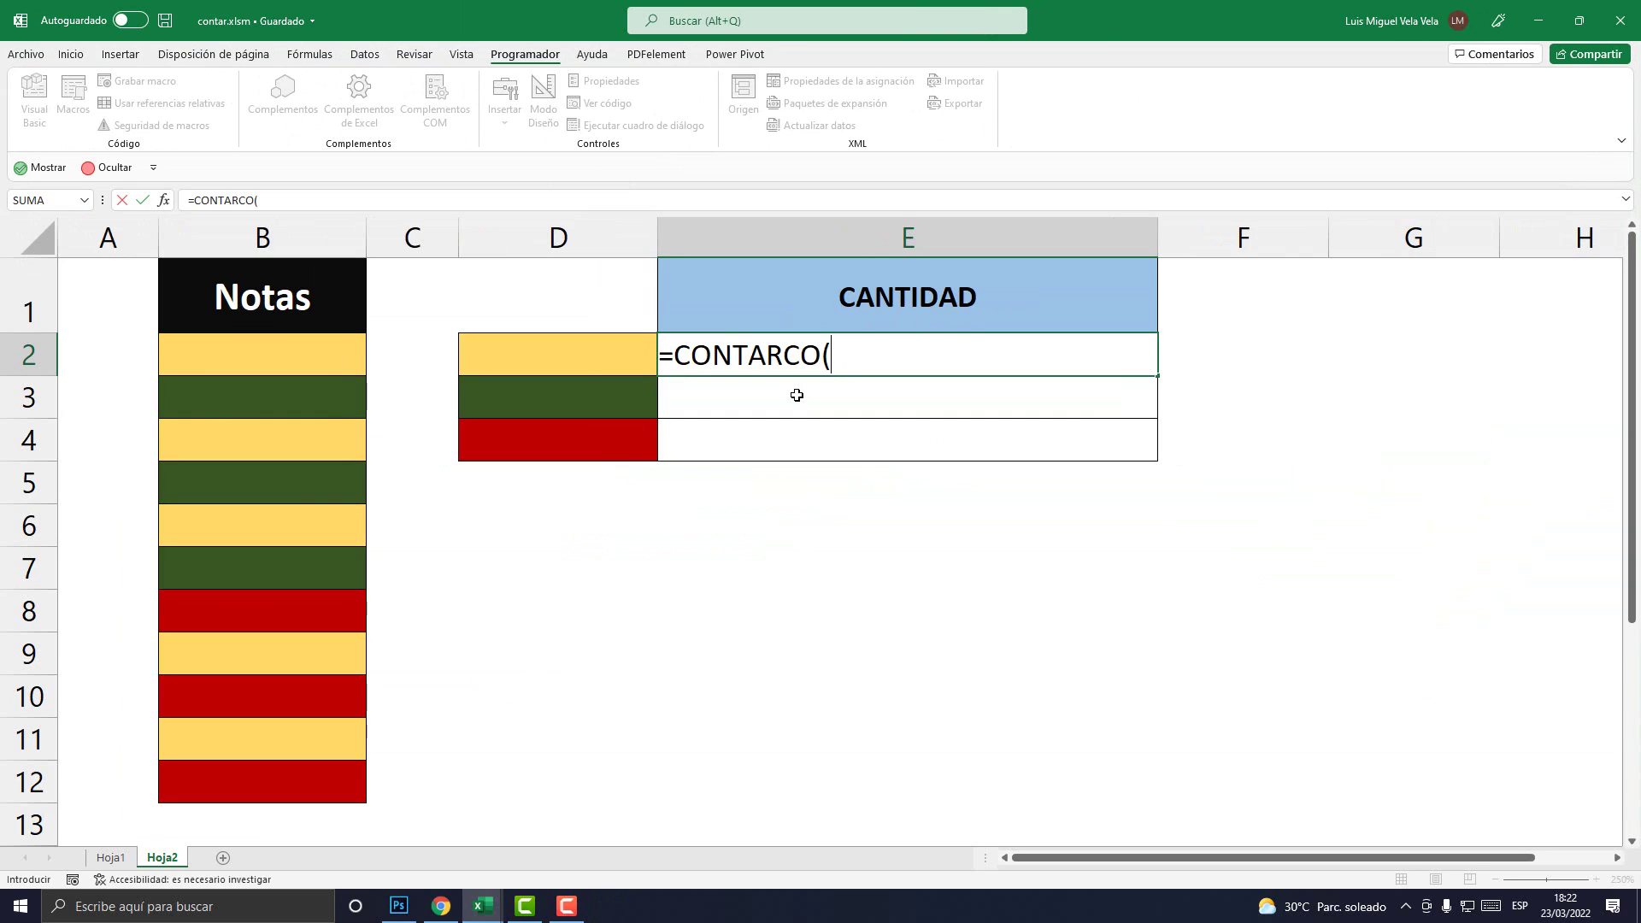
{"action": "key", "text": "Escape"}
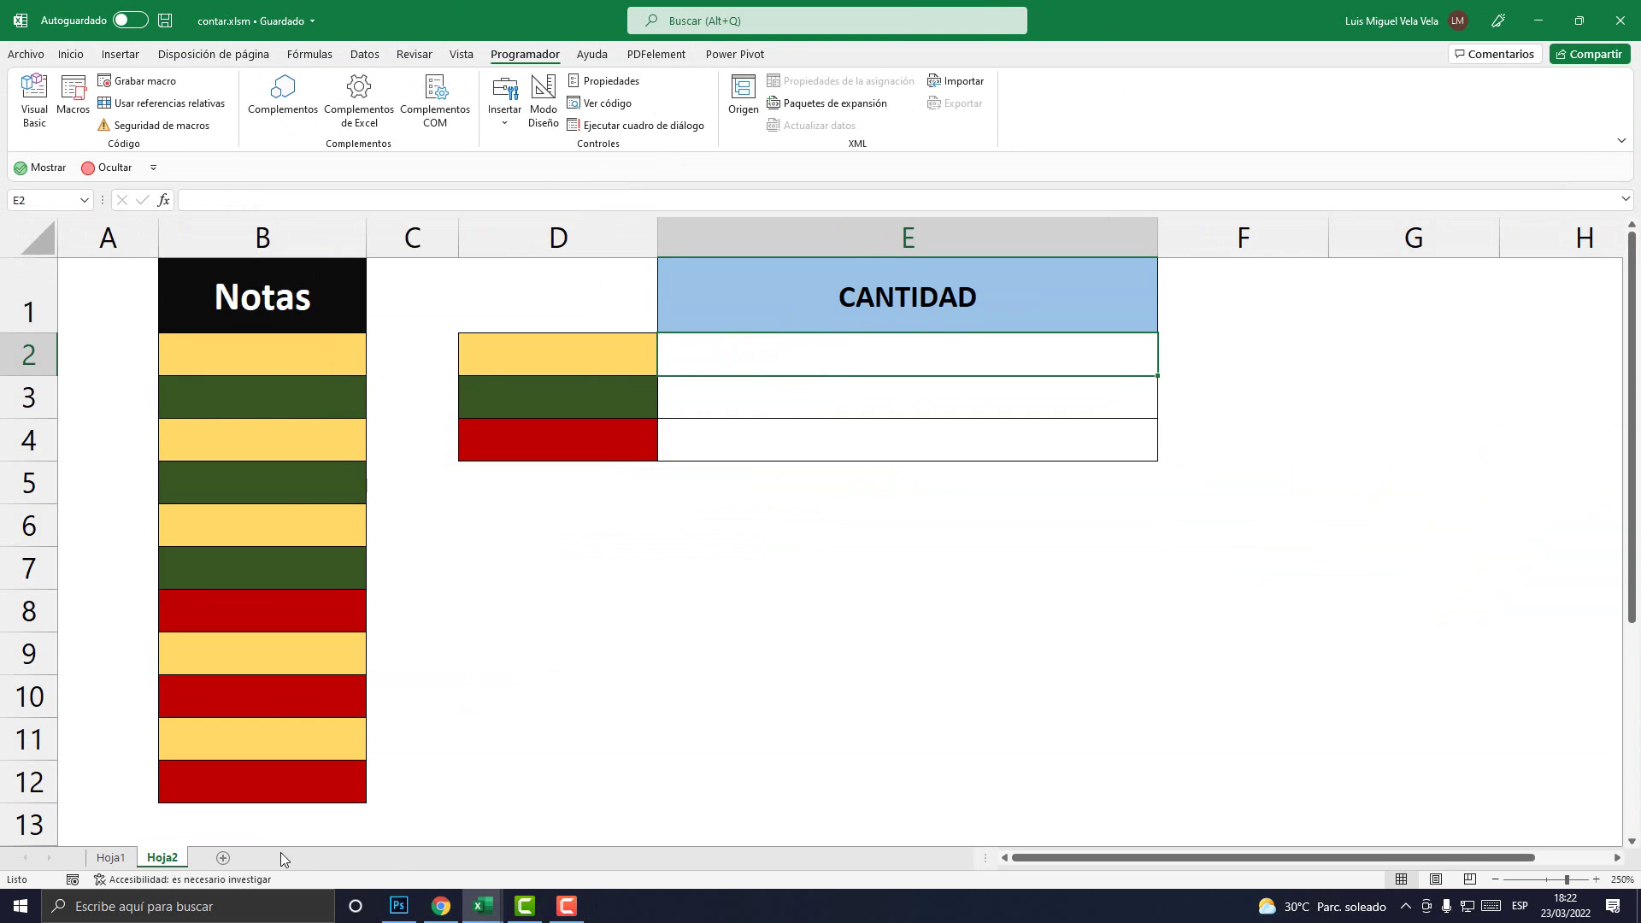
Add blank lines inside the CONTARCOLORTIOTECH body, glance at the sheet, and return to the code.
{"action": "left_click", "coordinate": [596, 839]}
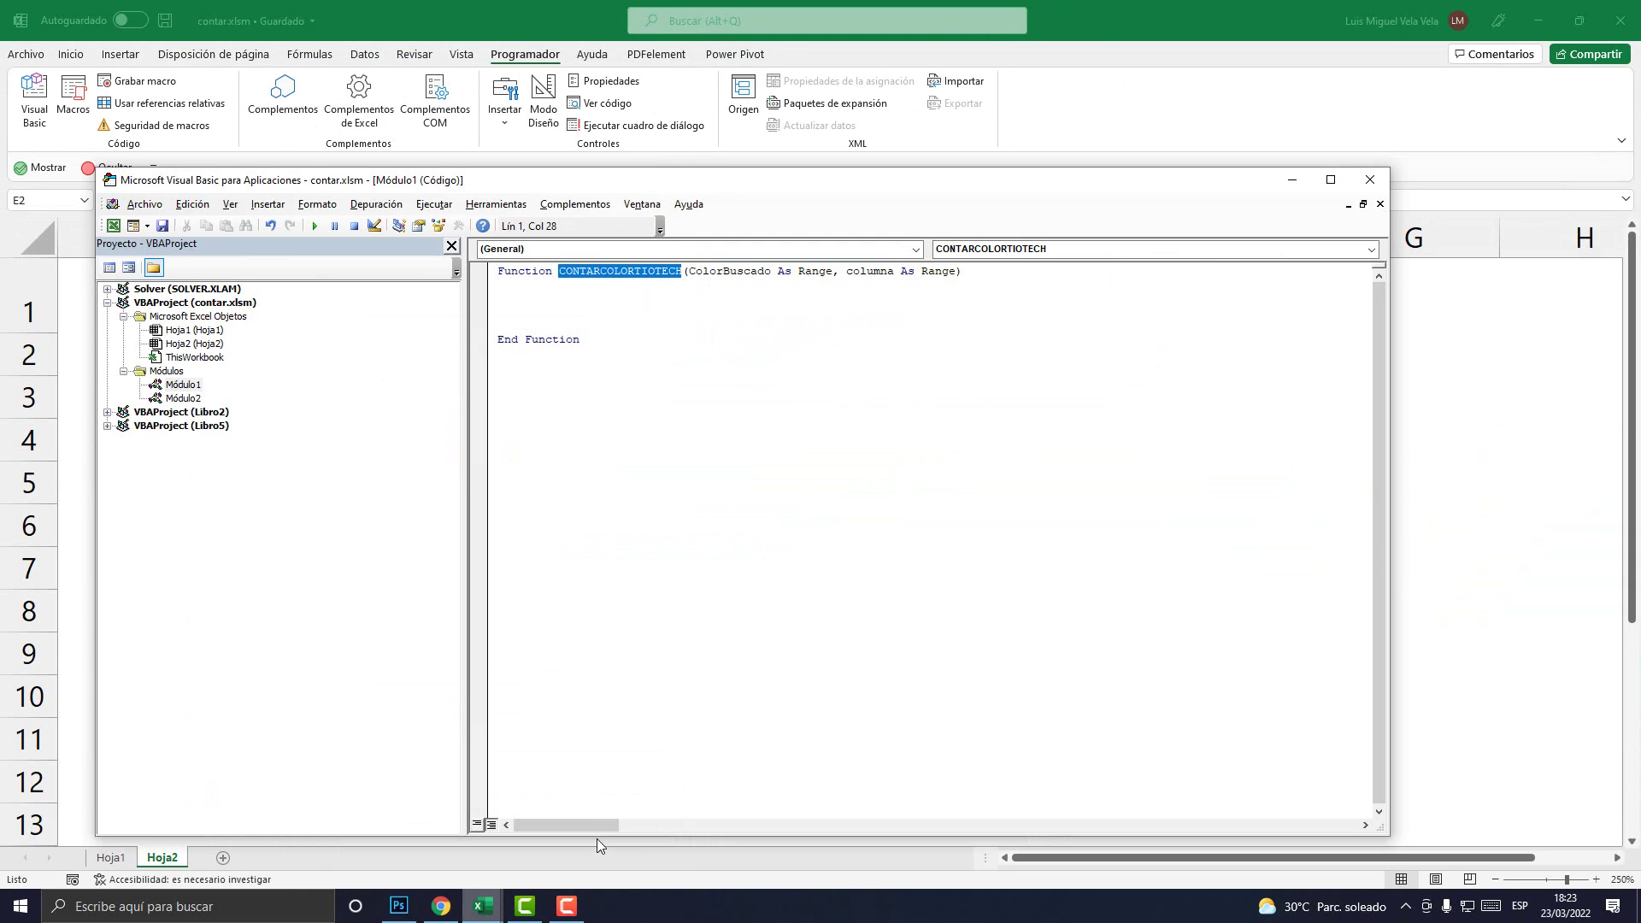
{"action": "left_click", "coordinate": [631, 305]}
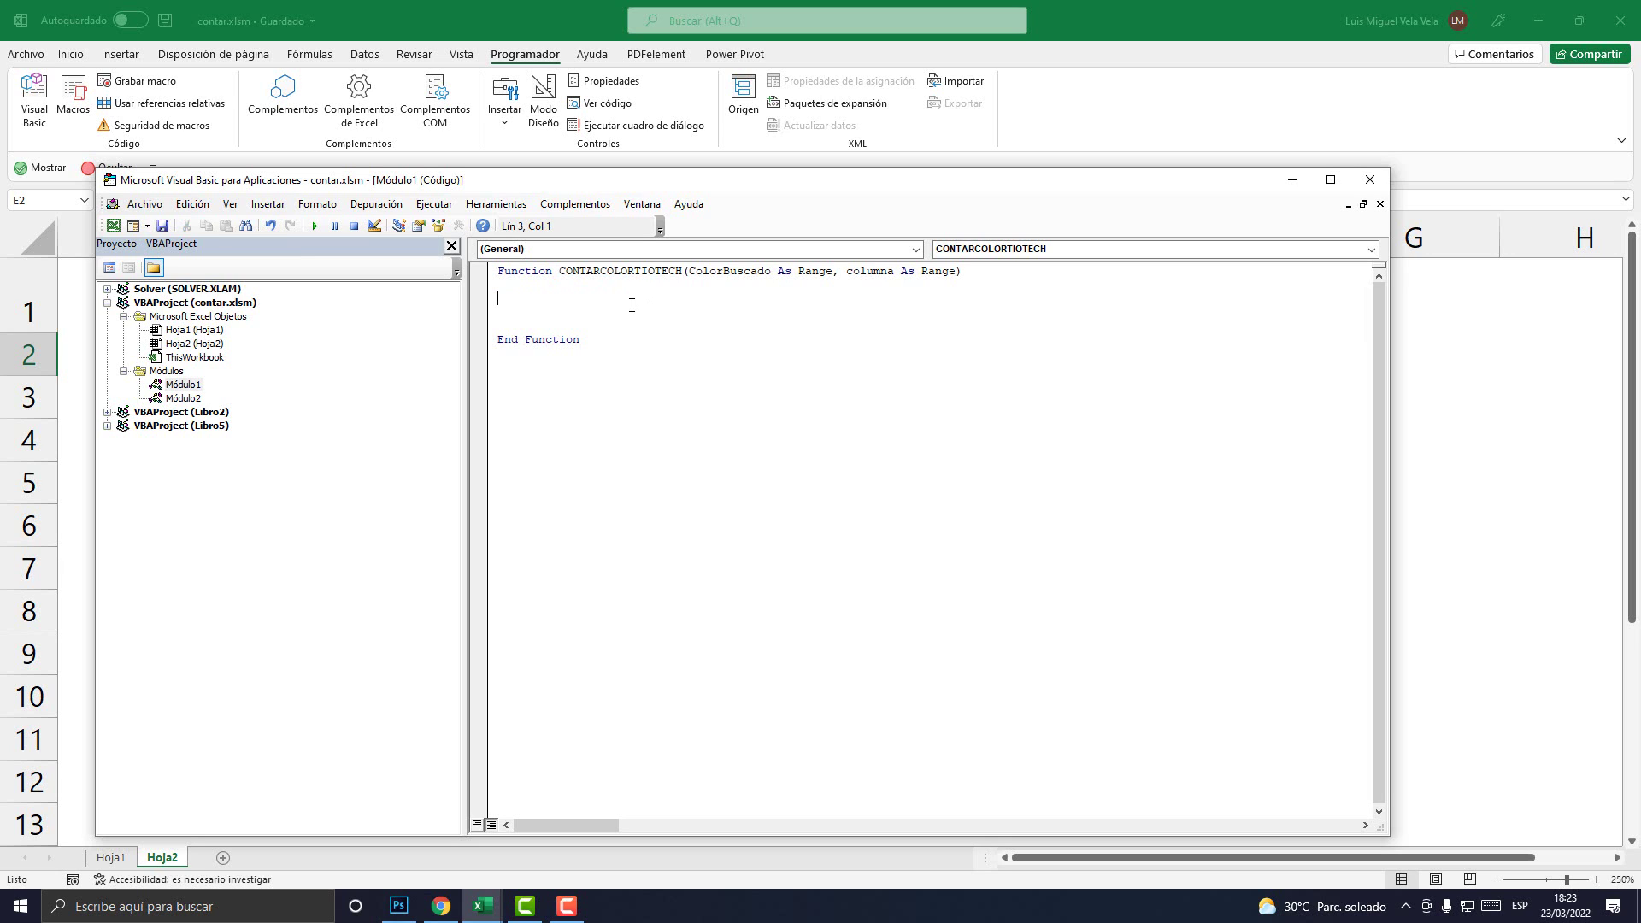
{"action": "key", "text": "Return"}
{"action": "key", "text": "Return"}
{"action": "key", "text": "Return"}
{"action": "key", "text": "Return"}
{"action": "key", "text": "Return"}
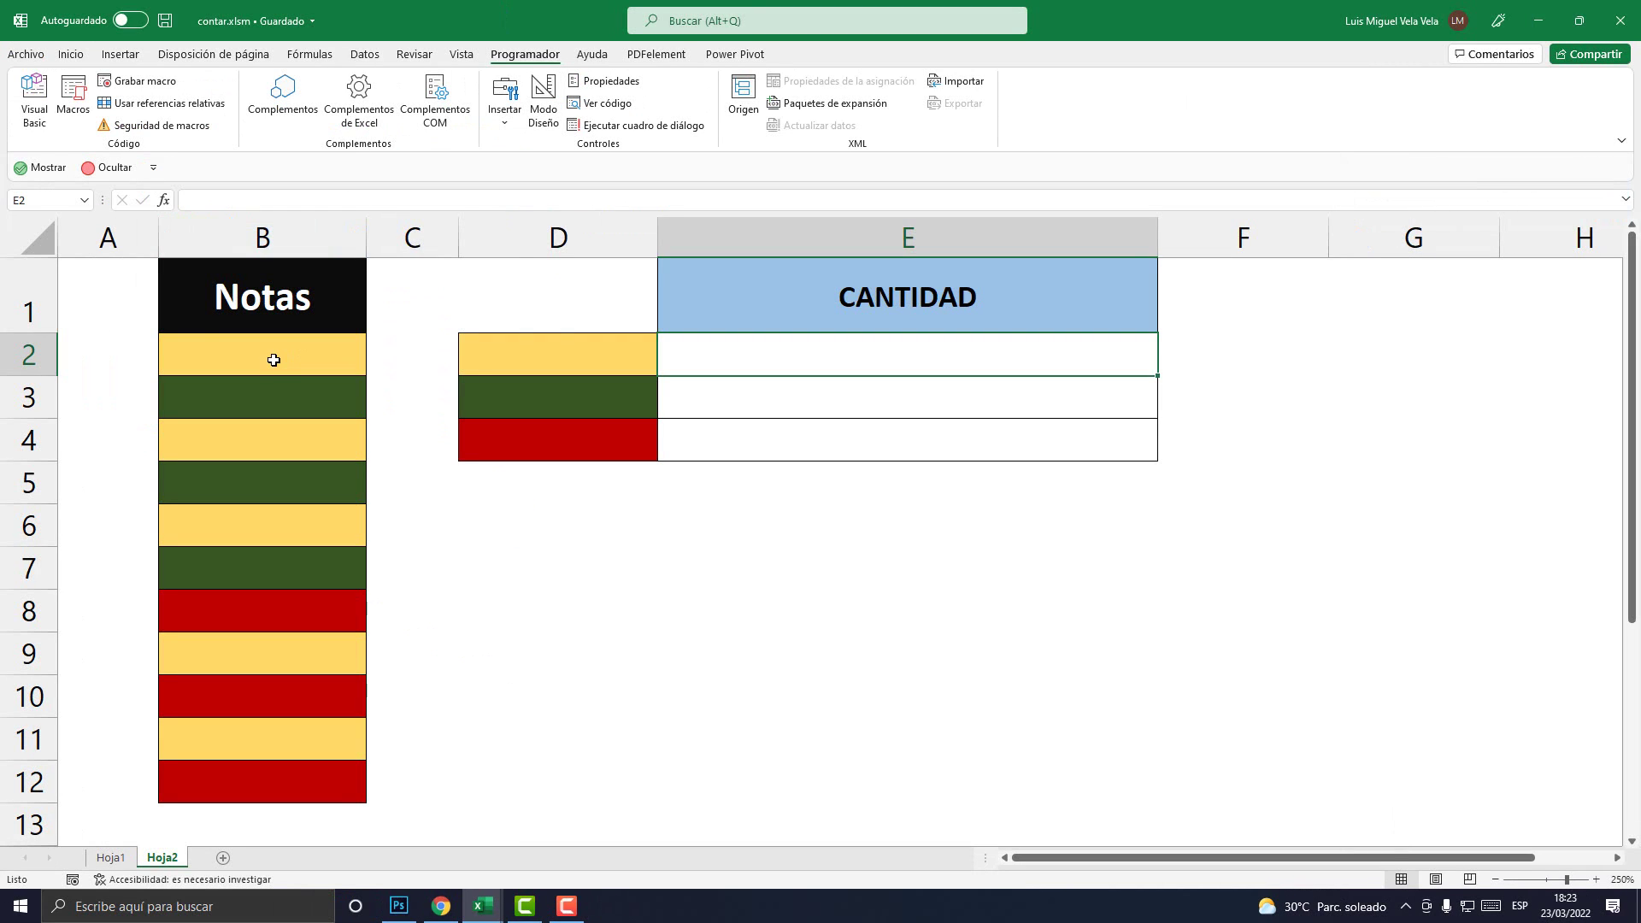
{"action": "left_click", "coordinate": [273, 360]}
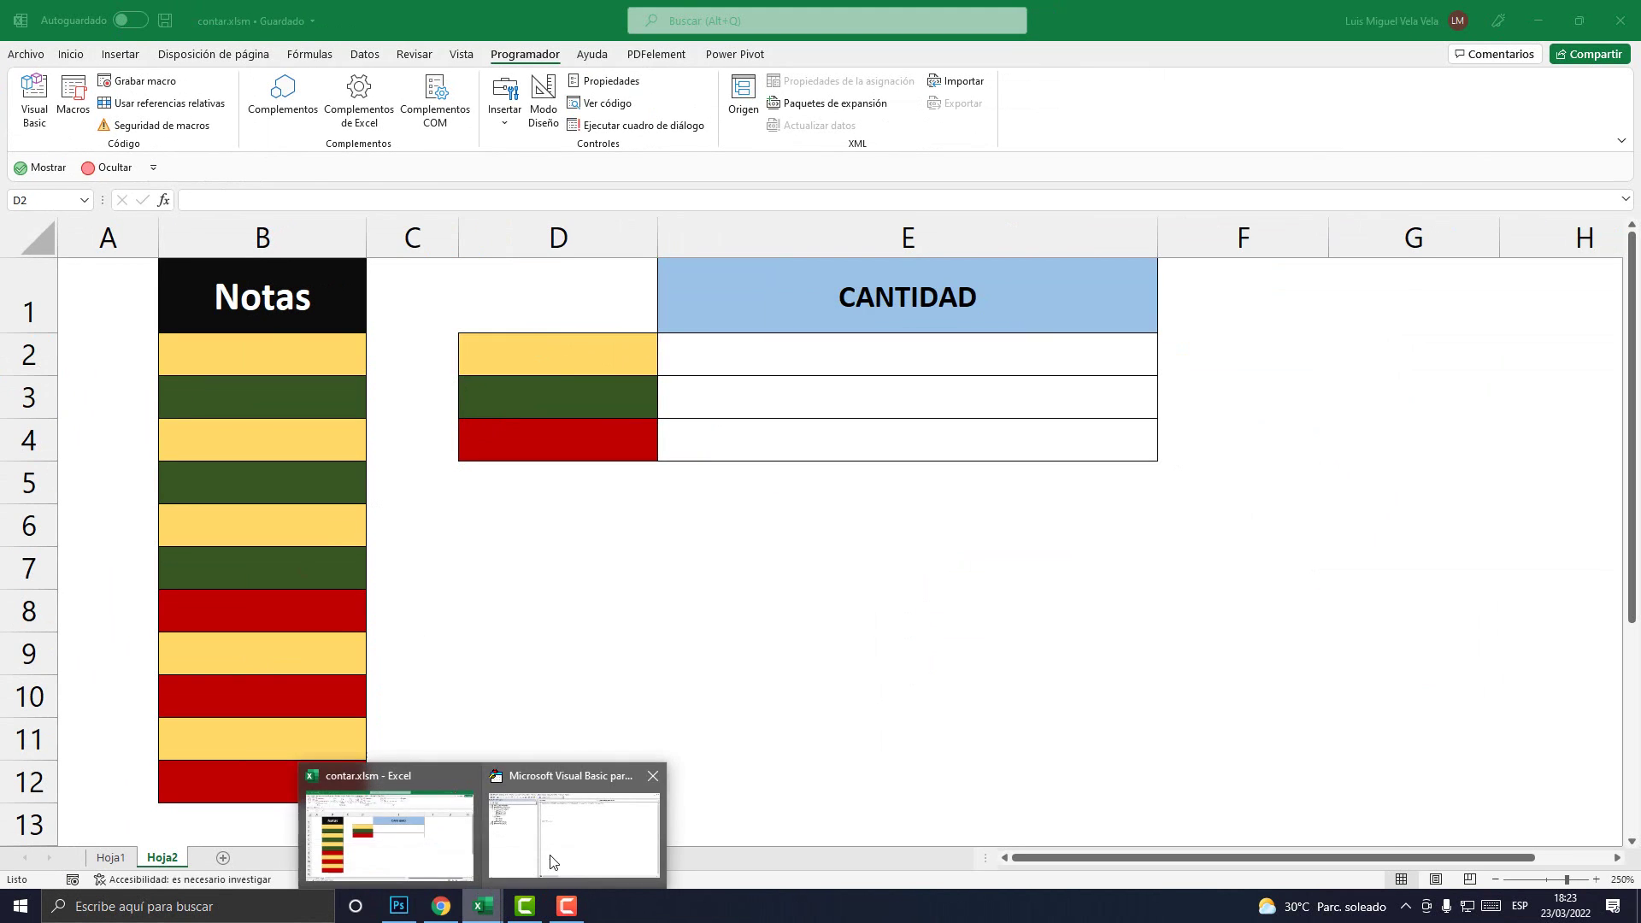
{"action": "left_click", "coordinate": [607, 820]}
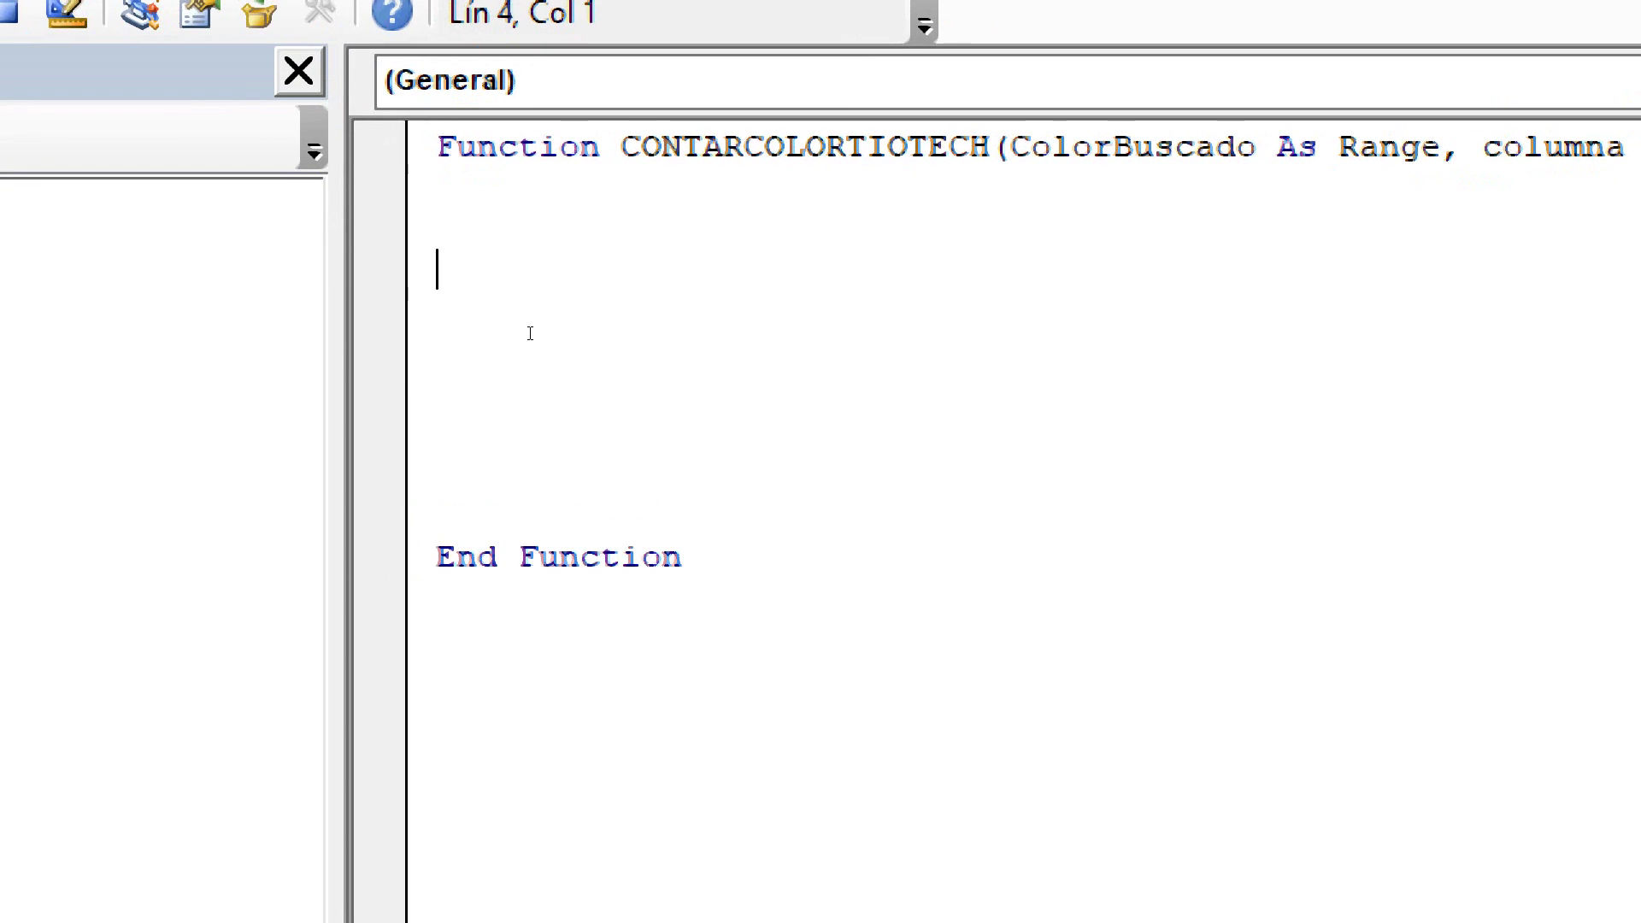
Write the loop For Each celda In columna … Next celda inside the function.
{"action": "type", "text": "fOR"}
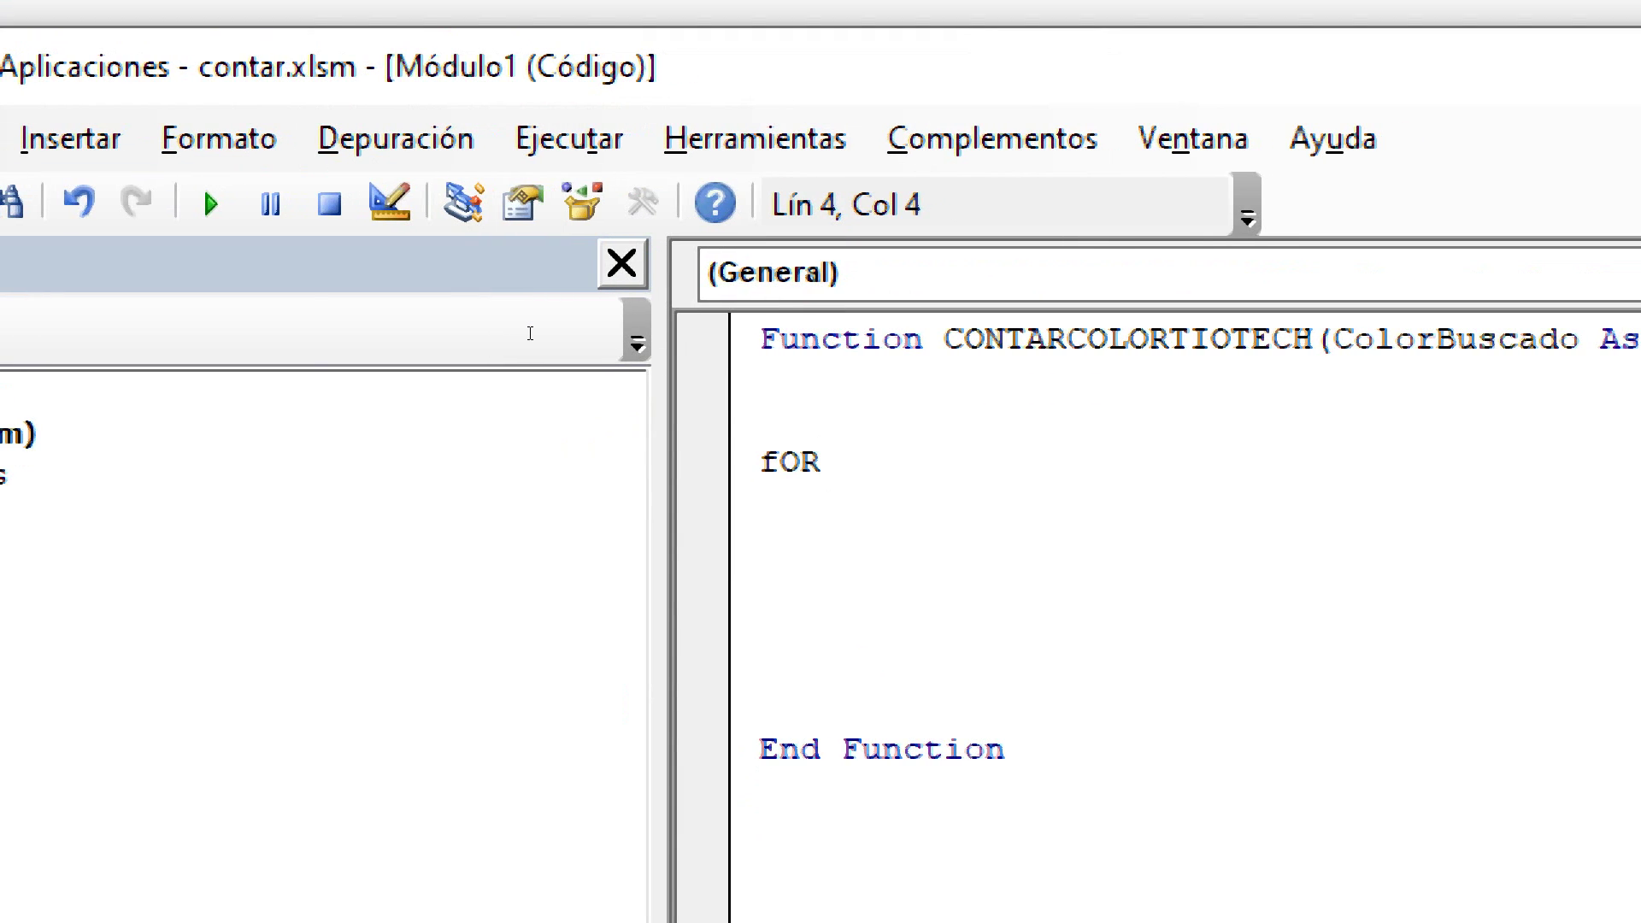
{"action": "key", "text": "BackSpace"}
{"action": "key", "text": "BackSpace"}
{"action": "key", "text": "BackSpace"}
{"action": "key", "text": "BackSpace"}
{"action": "type", "text": "For "}
{"action": "type", "text": "each"}
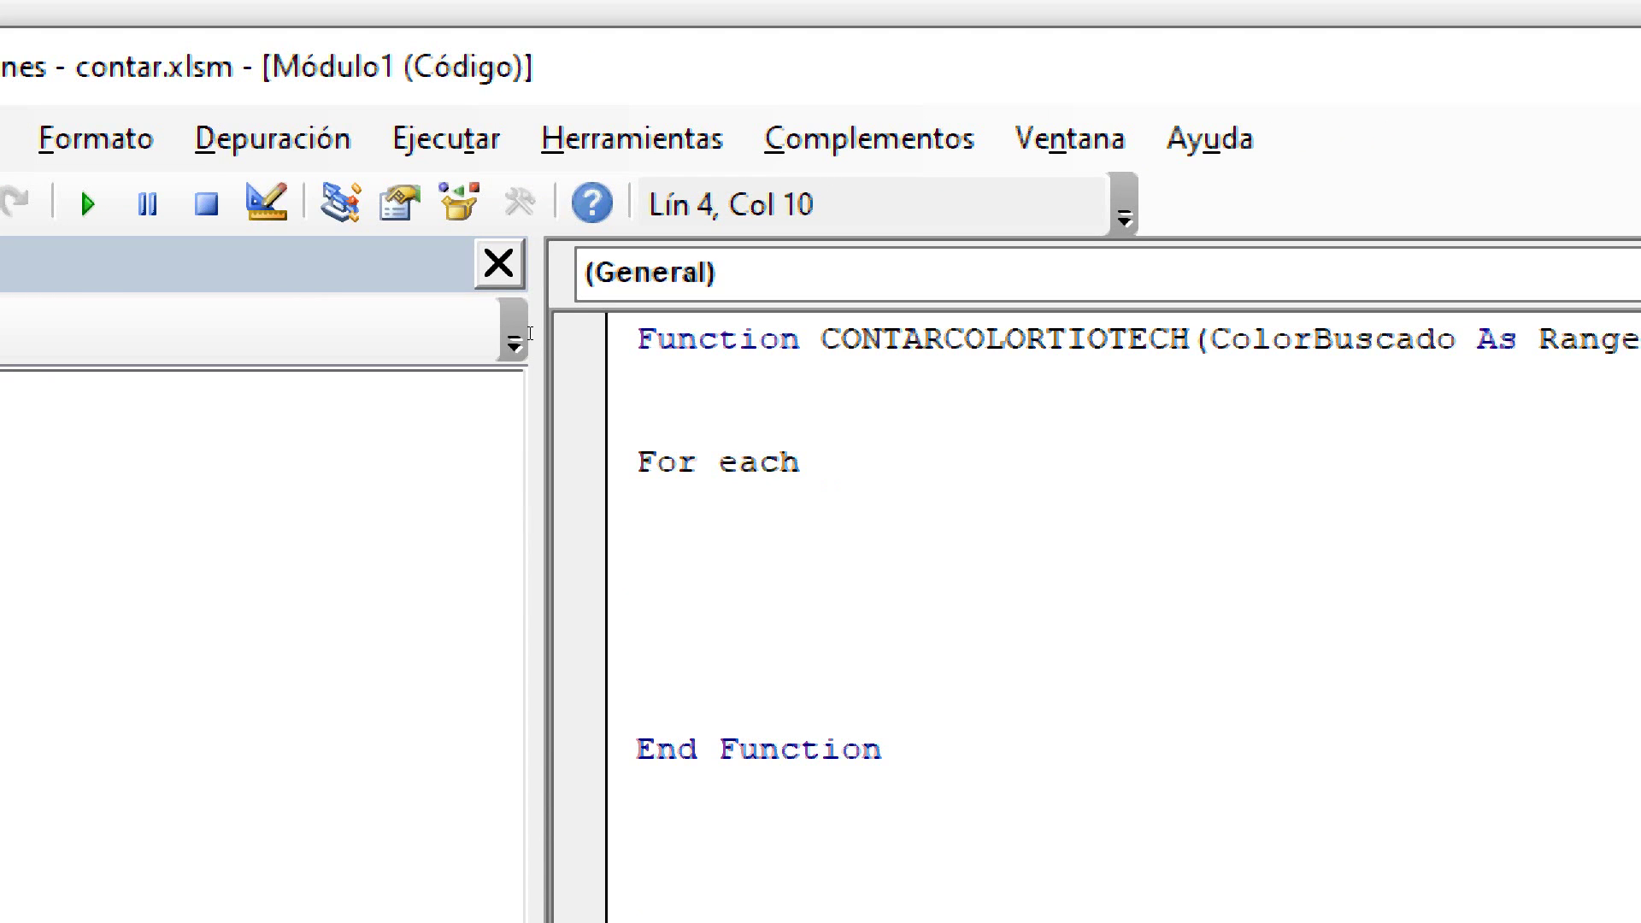
{"action": "type", "text": "ce"}
{"action": "type", "text": "lda"}
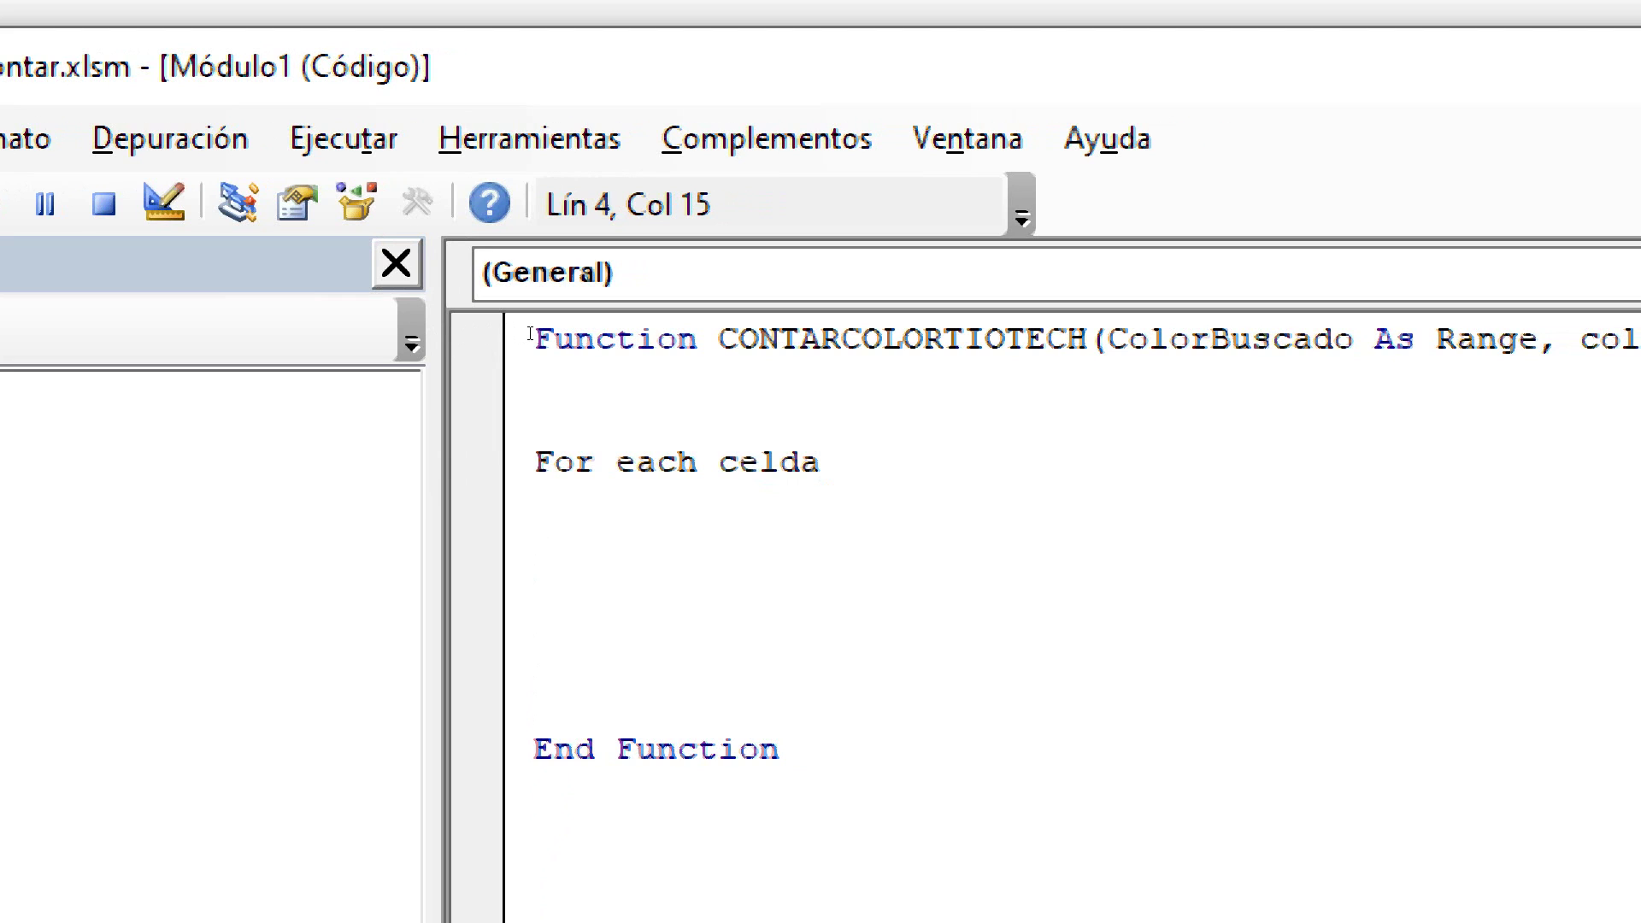
{"action": "type", "text": " In colum"}
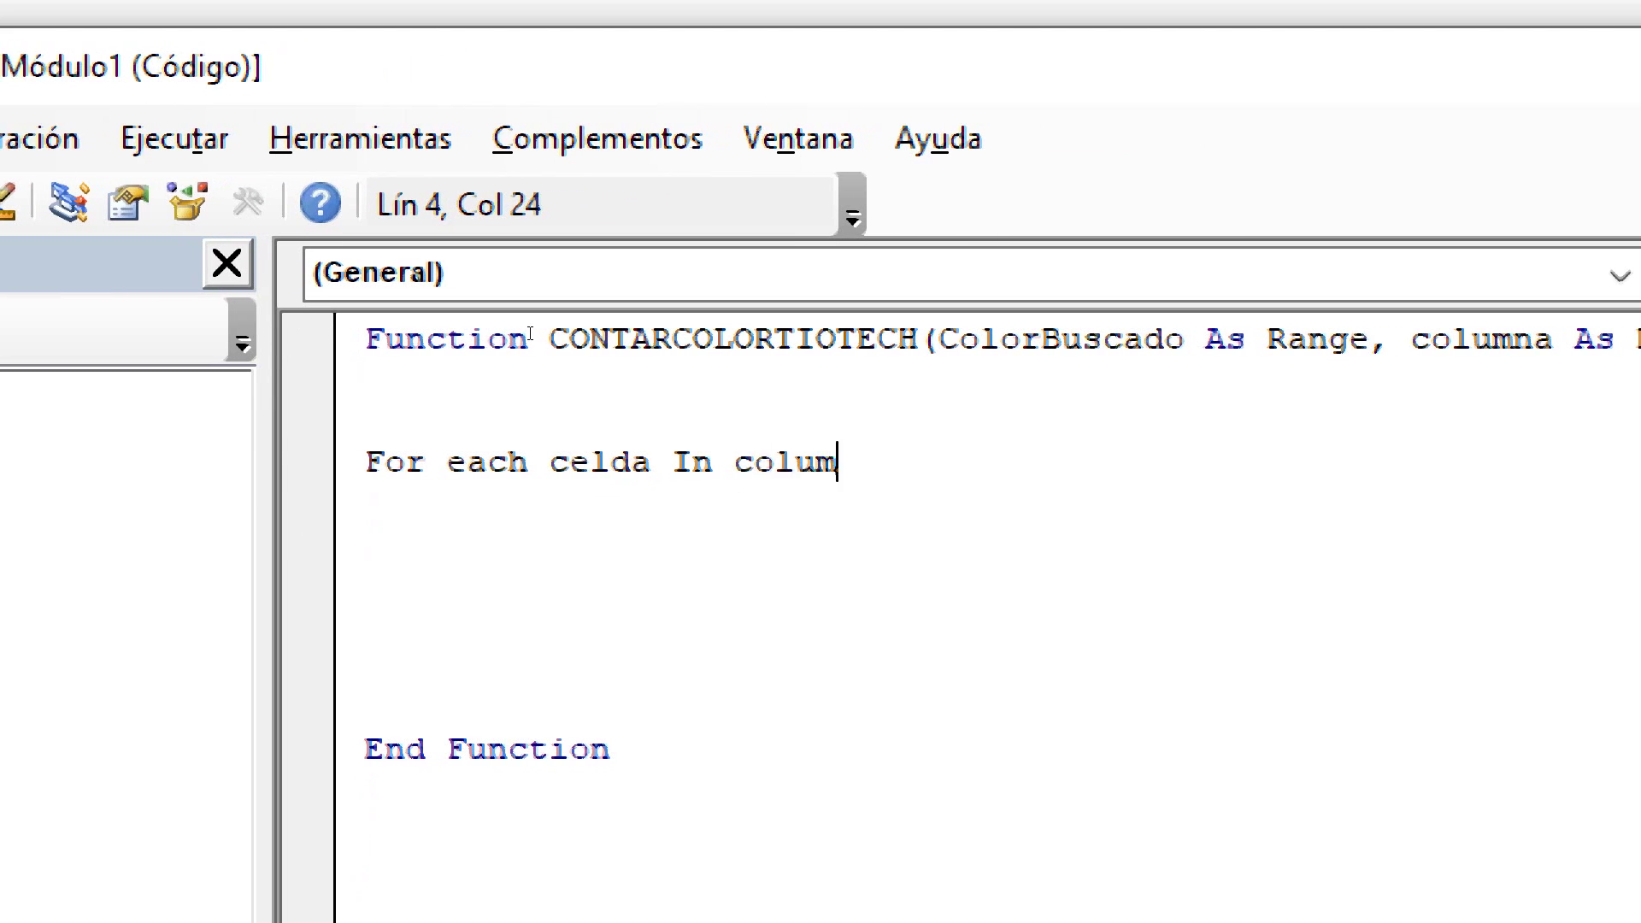
{"action": "type", "text": "na"}
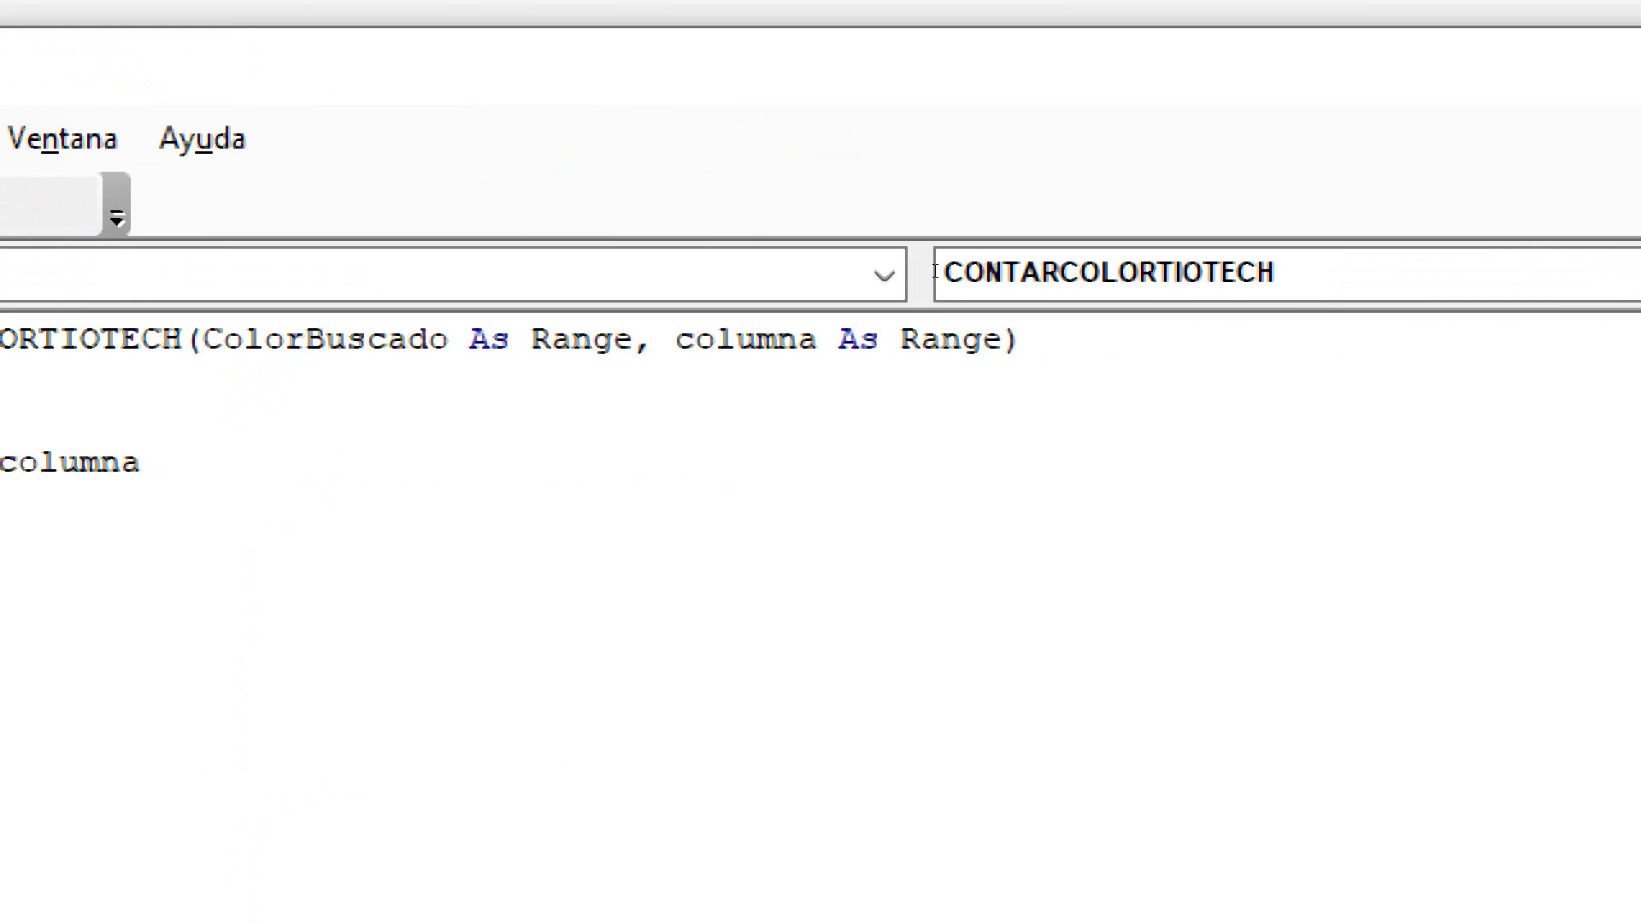
{"action": "left_click_drag", "start_coordinate": [895, 271], "coordinate": [848, 270]}
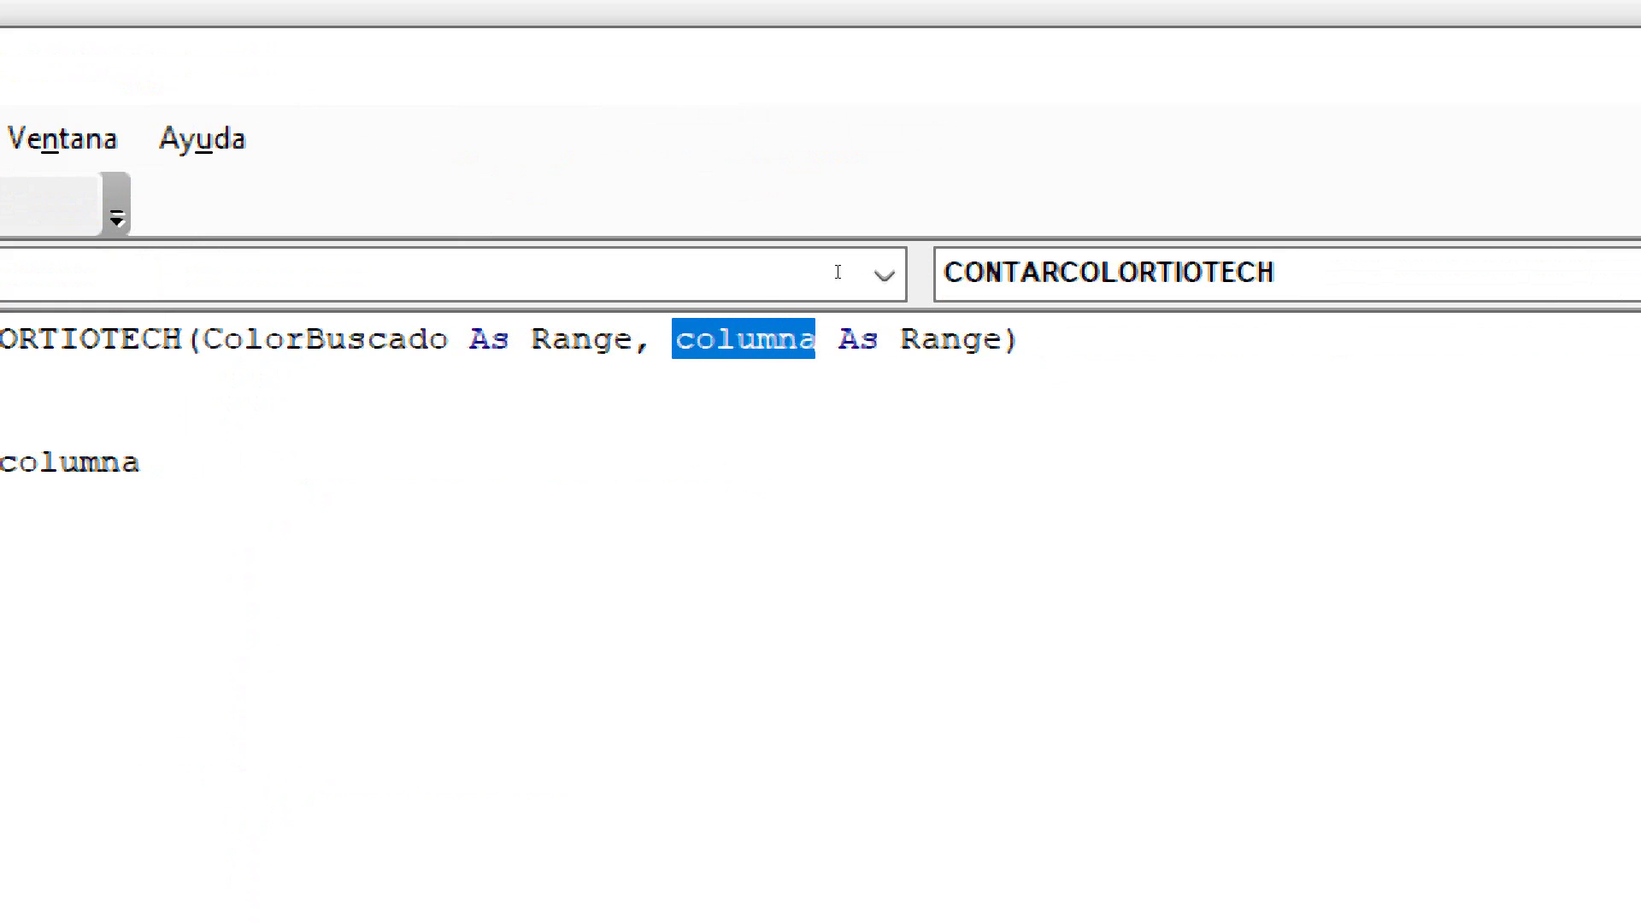
{"action": "left_click_drag", "start_coordinate": [649, 462], "coordinate": [548, 461]}
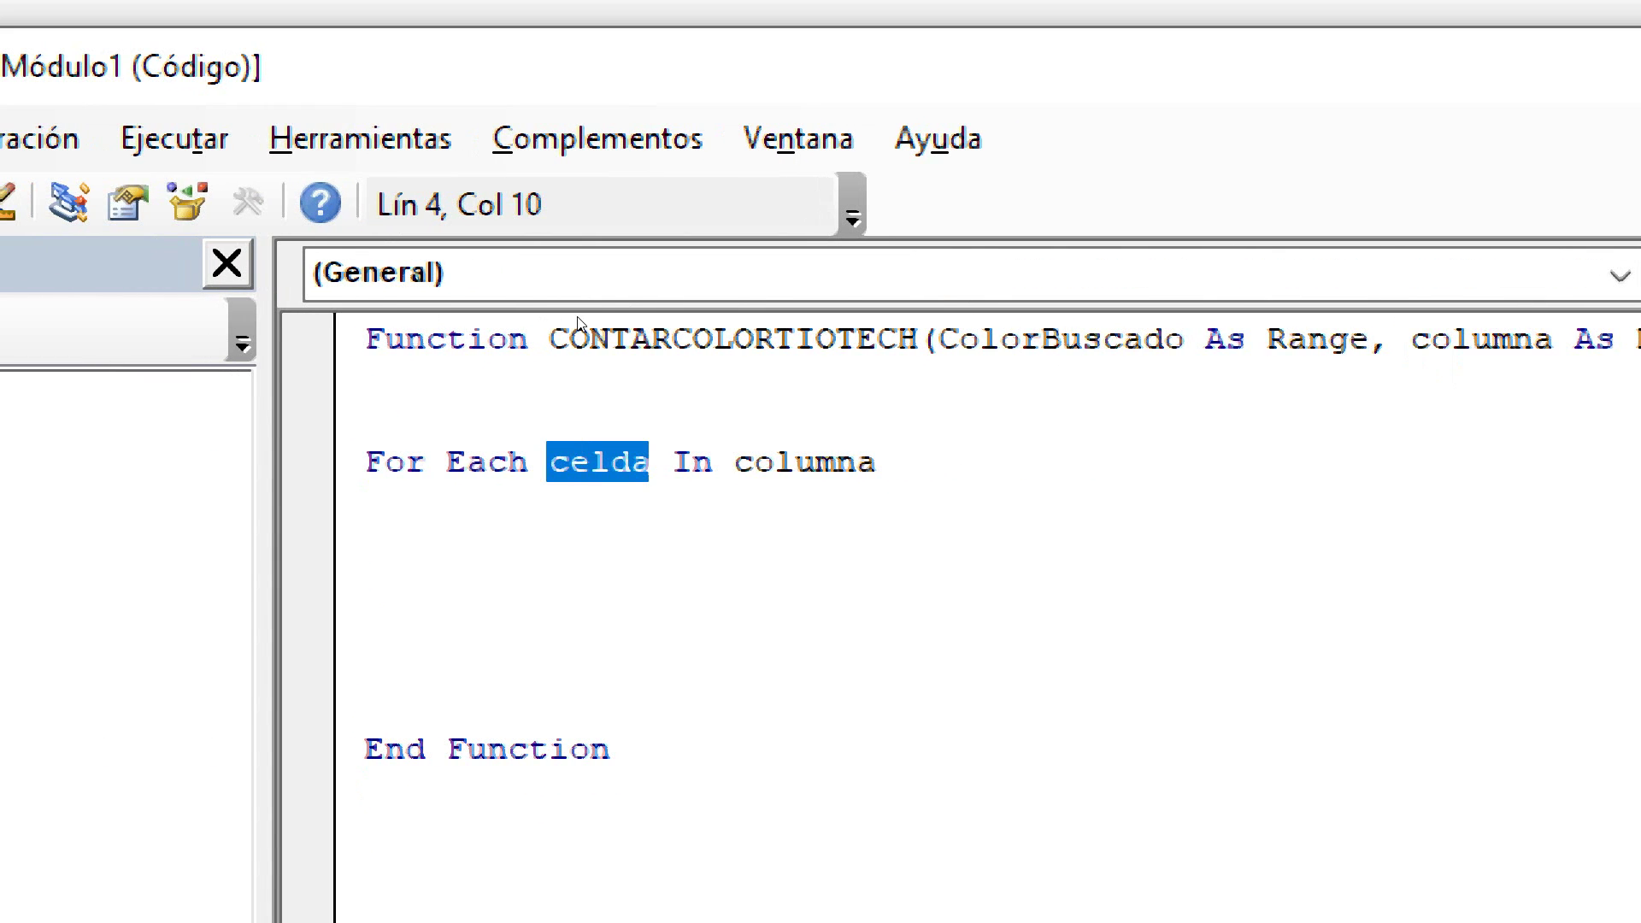
{"action": "key", "text": "Down"}
{"action": "key", "text": "Down"}
{"action": "key", "text": "Down"}
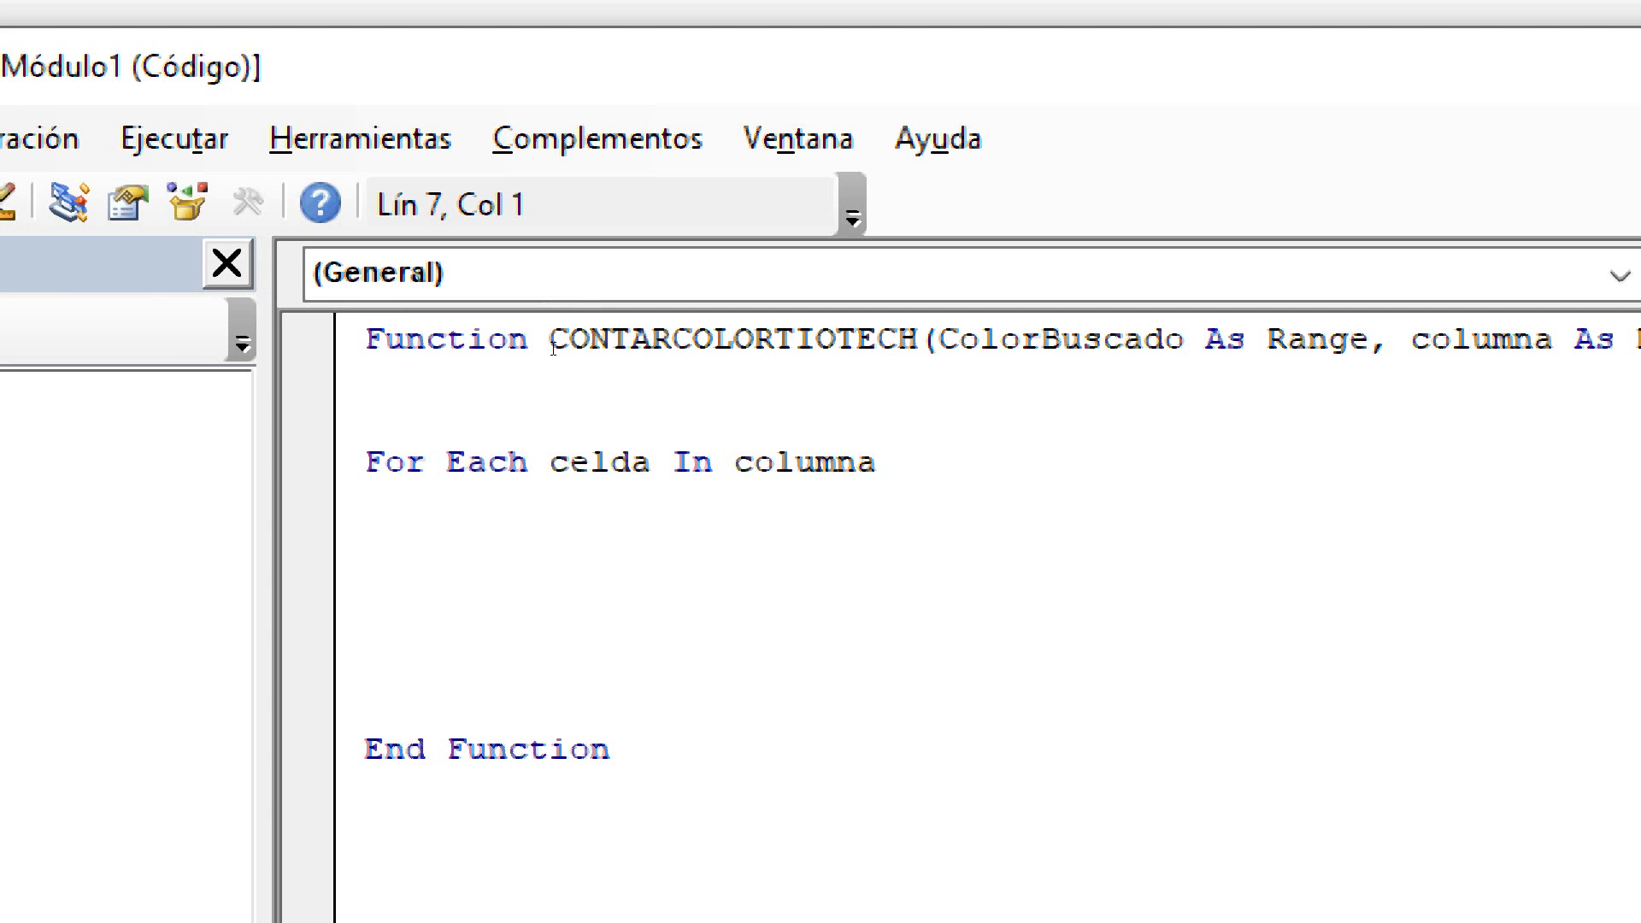
{"action": "type", "text": "next "}
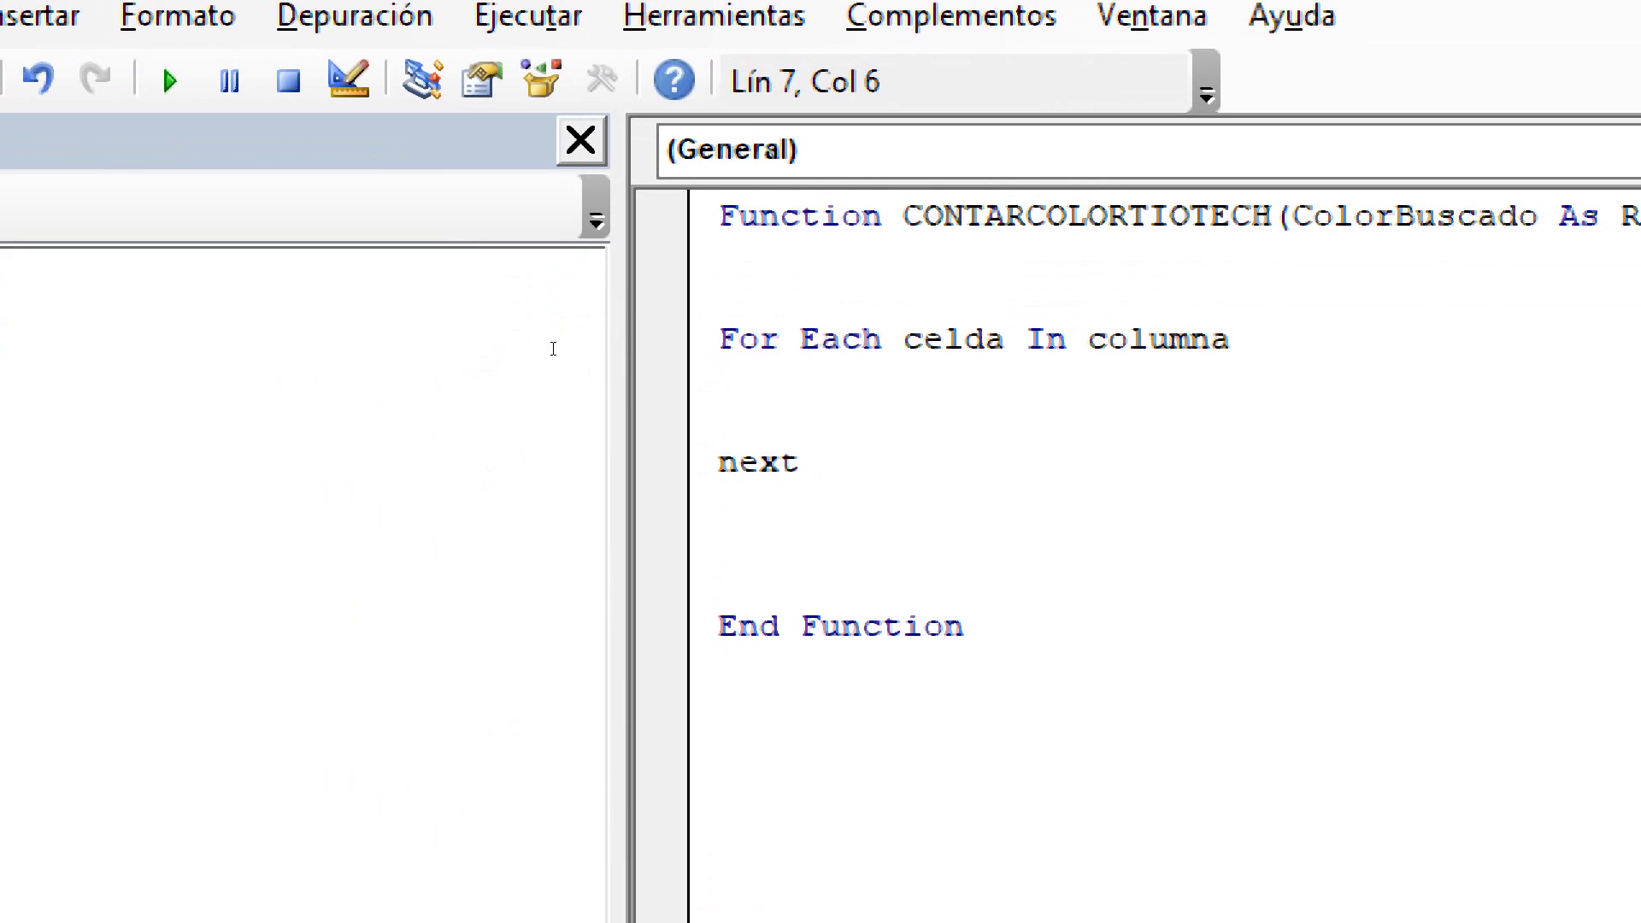
{"action": "type", "text": "celda"}
{"action": "key", "text": "Up"}
{"action": "key", "text": "Up"}
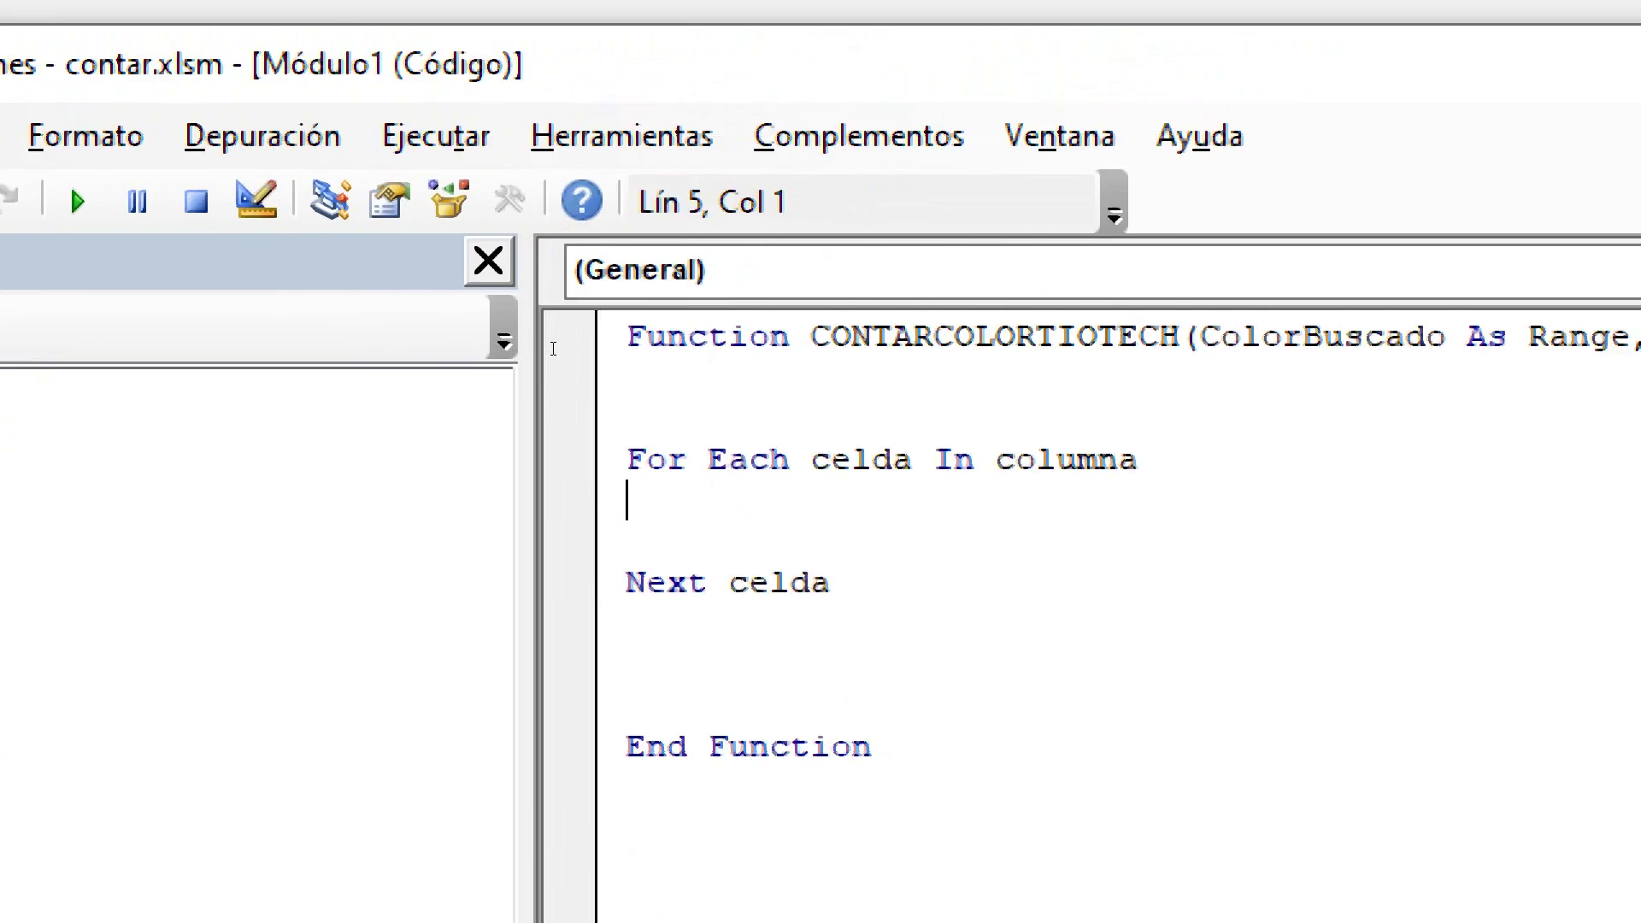
Highlight the loop's columna range, Next celda line and celda variable, then move below the Function header.
{"action": "key", "text": "shift+Left"}
{"action": "key", "text": "shift+Left"}
{"action": "key", "text": "shift+Left"}
{"action": "key", "text": "shift+Left"}
{"action": "key", "text": "shift+Left"}
{"action": "key", "text": "shift+Left"}
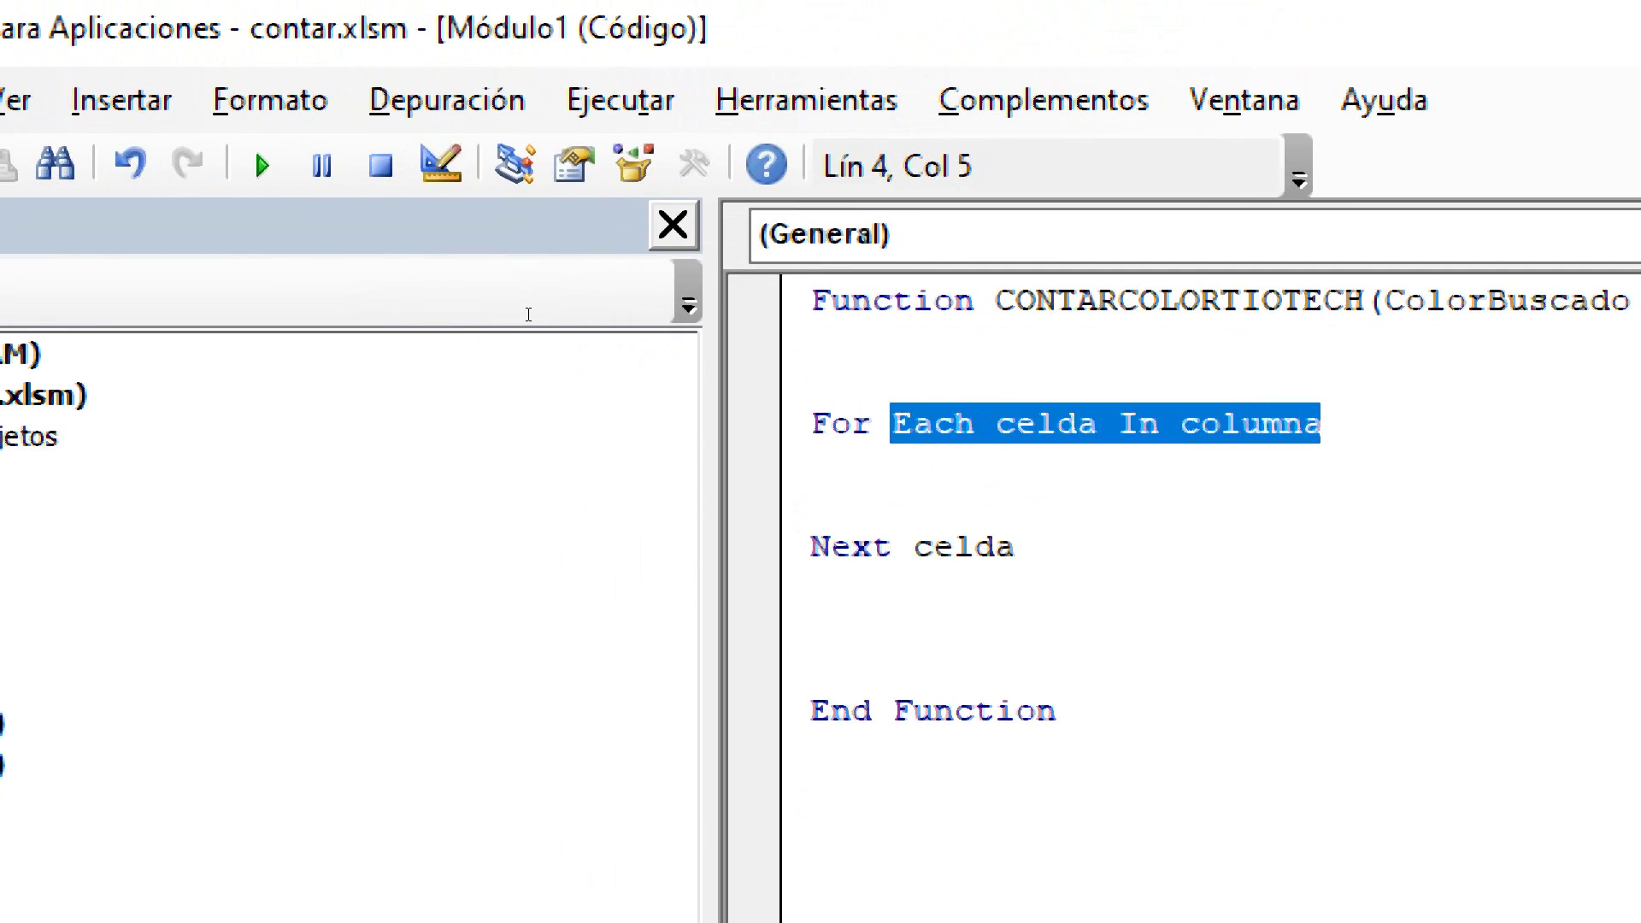
{"action": "key", "text": "shift+Left"}
{"action": "key", "text": "shift+Left"}
{"action": "key", "text": "shift+Left"}
{"action": "key", "text": "ctrl+Right"}
{"action": "key", "text": "ctrl+Right"}
{"action": "key", "text": "ctrl+Right"}
{"action": "key", "text": "ctrl+Right"}
{"action": "key", "text": "shift+Right"}
{"action": "key", "text": "shift+Right"}
{"action": "key", "text": "shift+Right"}
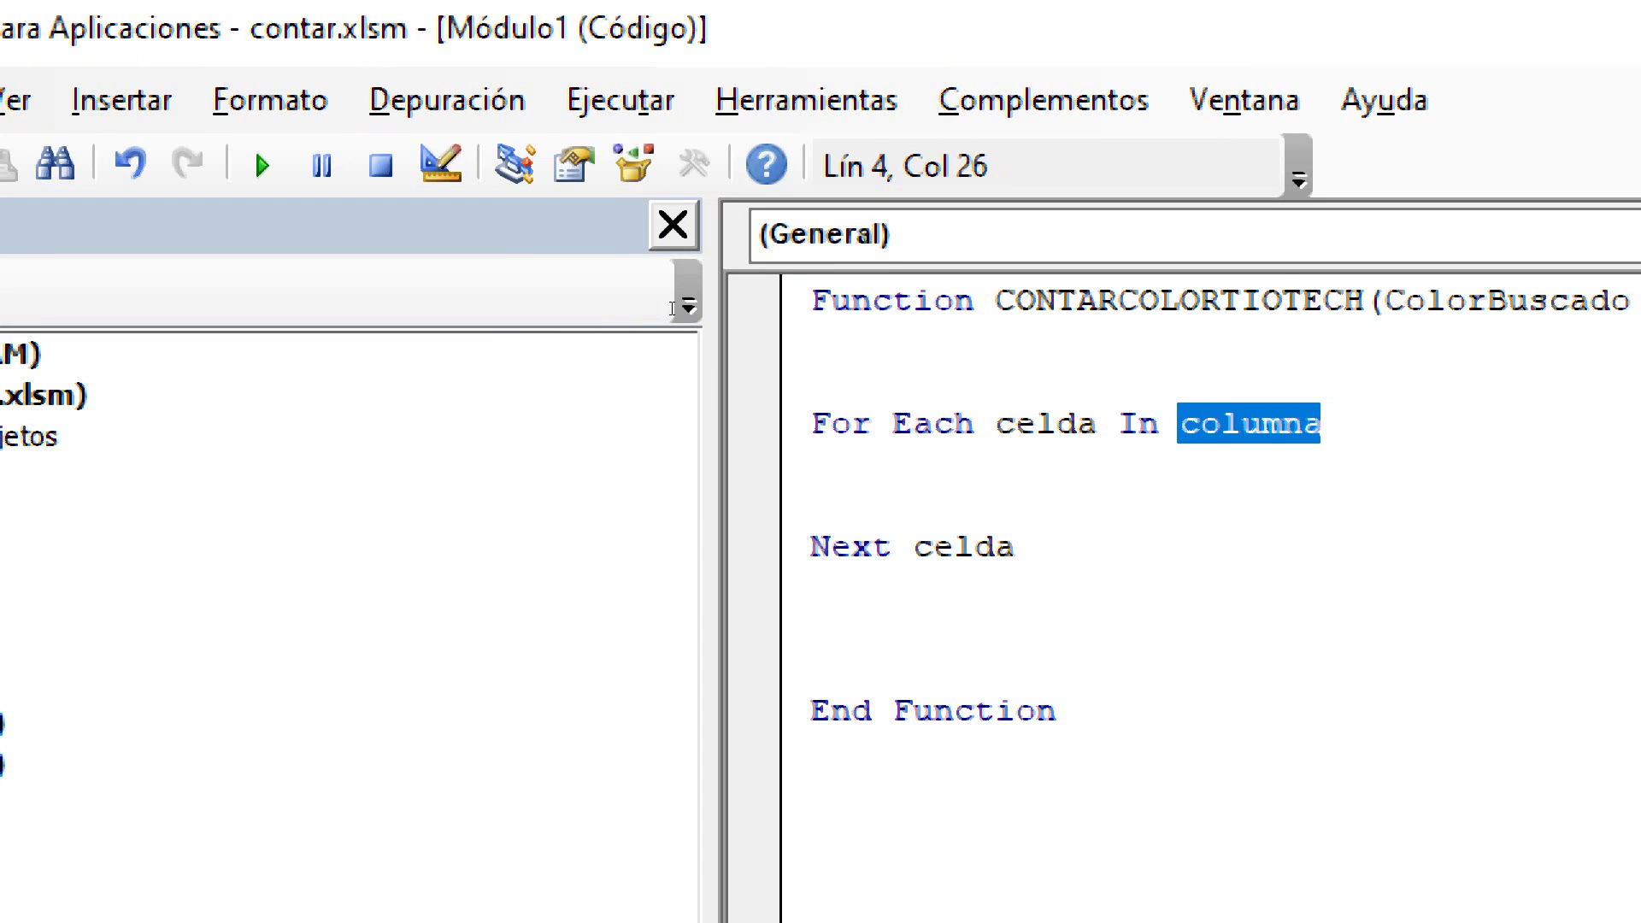
{"action": "key", "text": "Down"}
{"action": "key", "text": "Down"}
{"action": "key", "text": "Down"}
{"action": "key", "text": "shift+Left"}
{"action": "key", "text": "shift+Left"}
{"action": "key", "text": "shift+Left"}
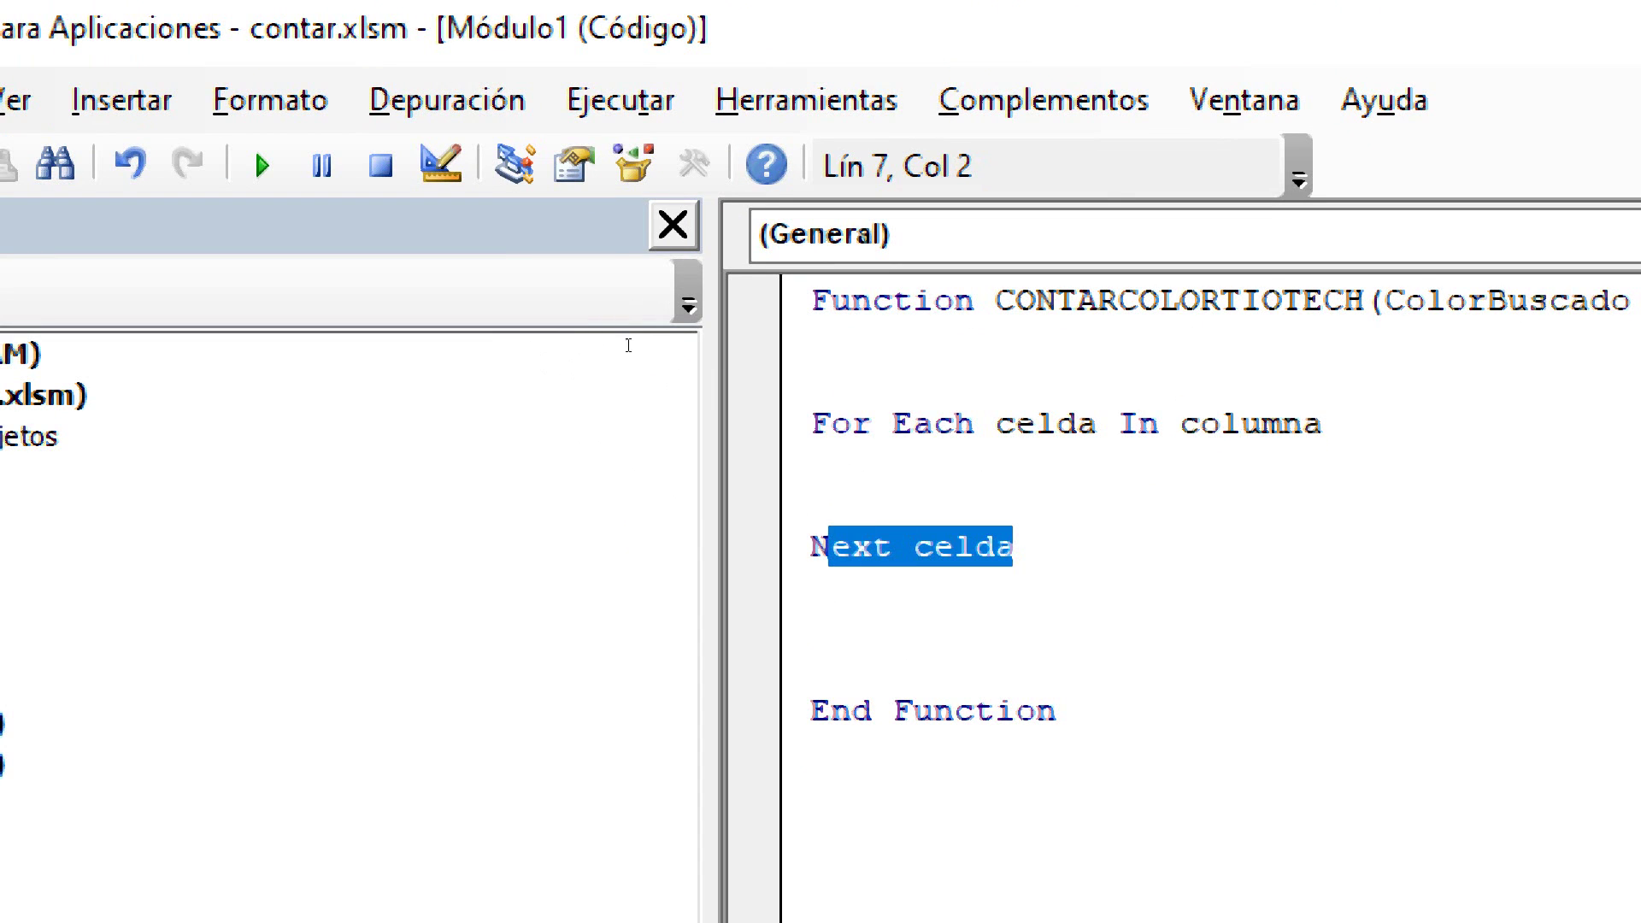
{"action": "key", "text": "Up"}
{"action": "key", "text": "Up"}
{"action": "key", "text": "Up"}
{"action": "key", "text": "ctrl+Right"}
{"action": "key", "text": "ctrl+Right"}
{"action": "key", "text": "ctrl+Right"}
{"action": "key", "text": "Left"}
{"action": "key", "text": "shift+Left"}
{"action": "key", "text": "shift+Left"}
{"action": "key", "text": "shift+Left"}
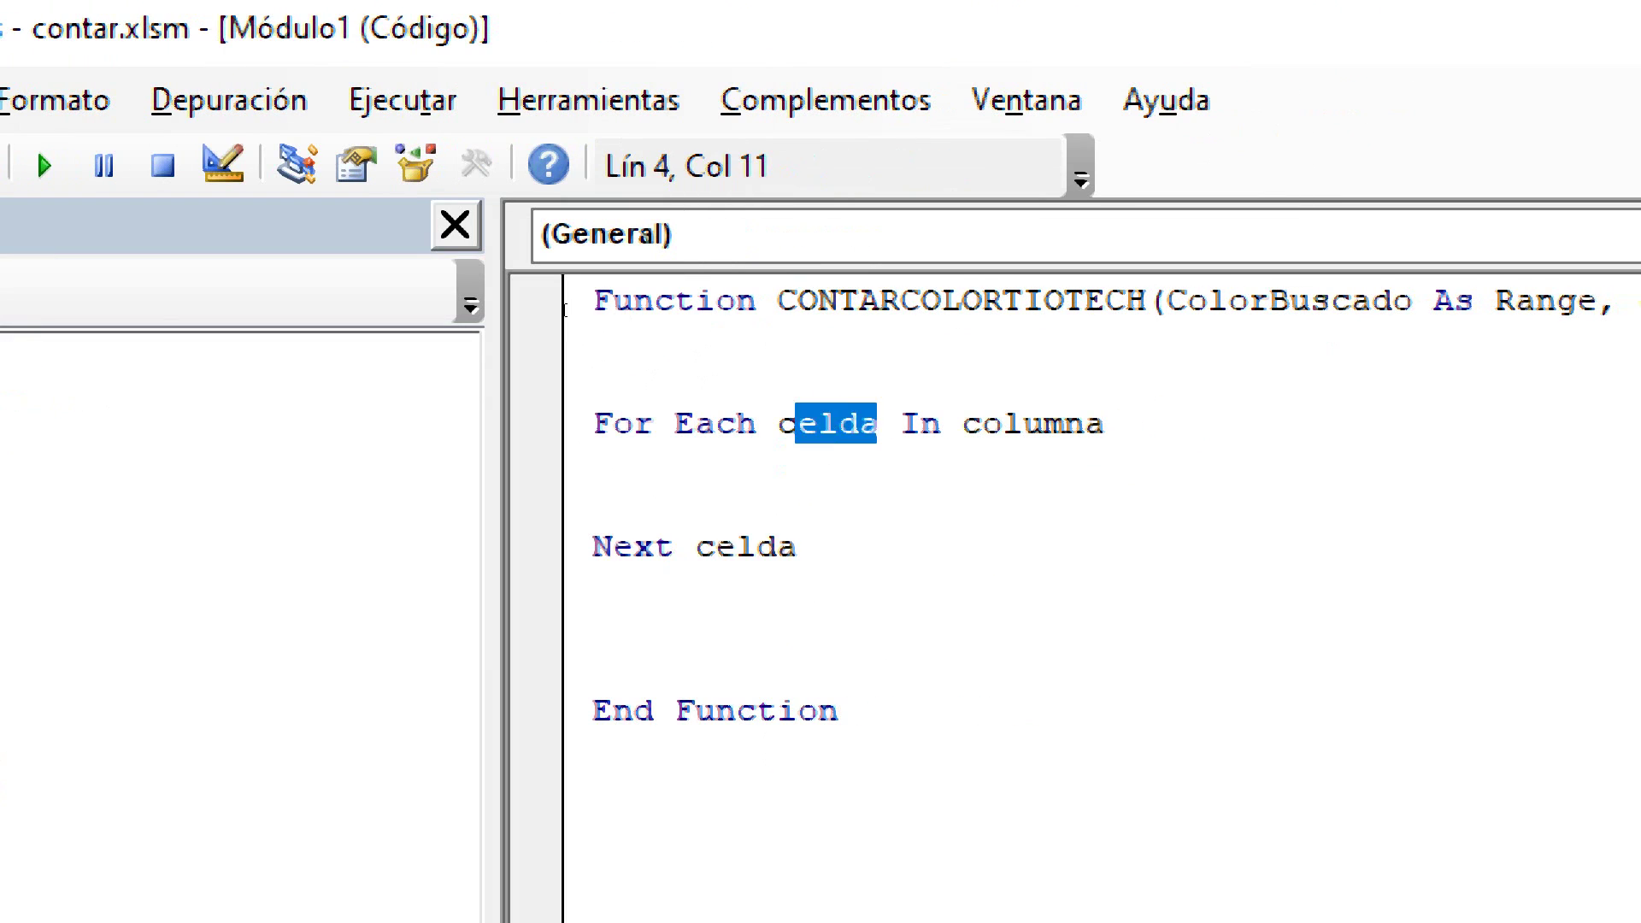
{"action": "key", "text": "shift+Left"}
{"action": "key", "text": "Up"}
{"action": "key", "text": "Up"}
{"action": "key", "text": "Home"}
Add 'Dim celda As Range' below the CONTARCOLORTIOTECH header, then return to the worksheet.
{"action": "key", "text": "Return"}
{"action": "type", "text": "d"}
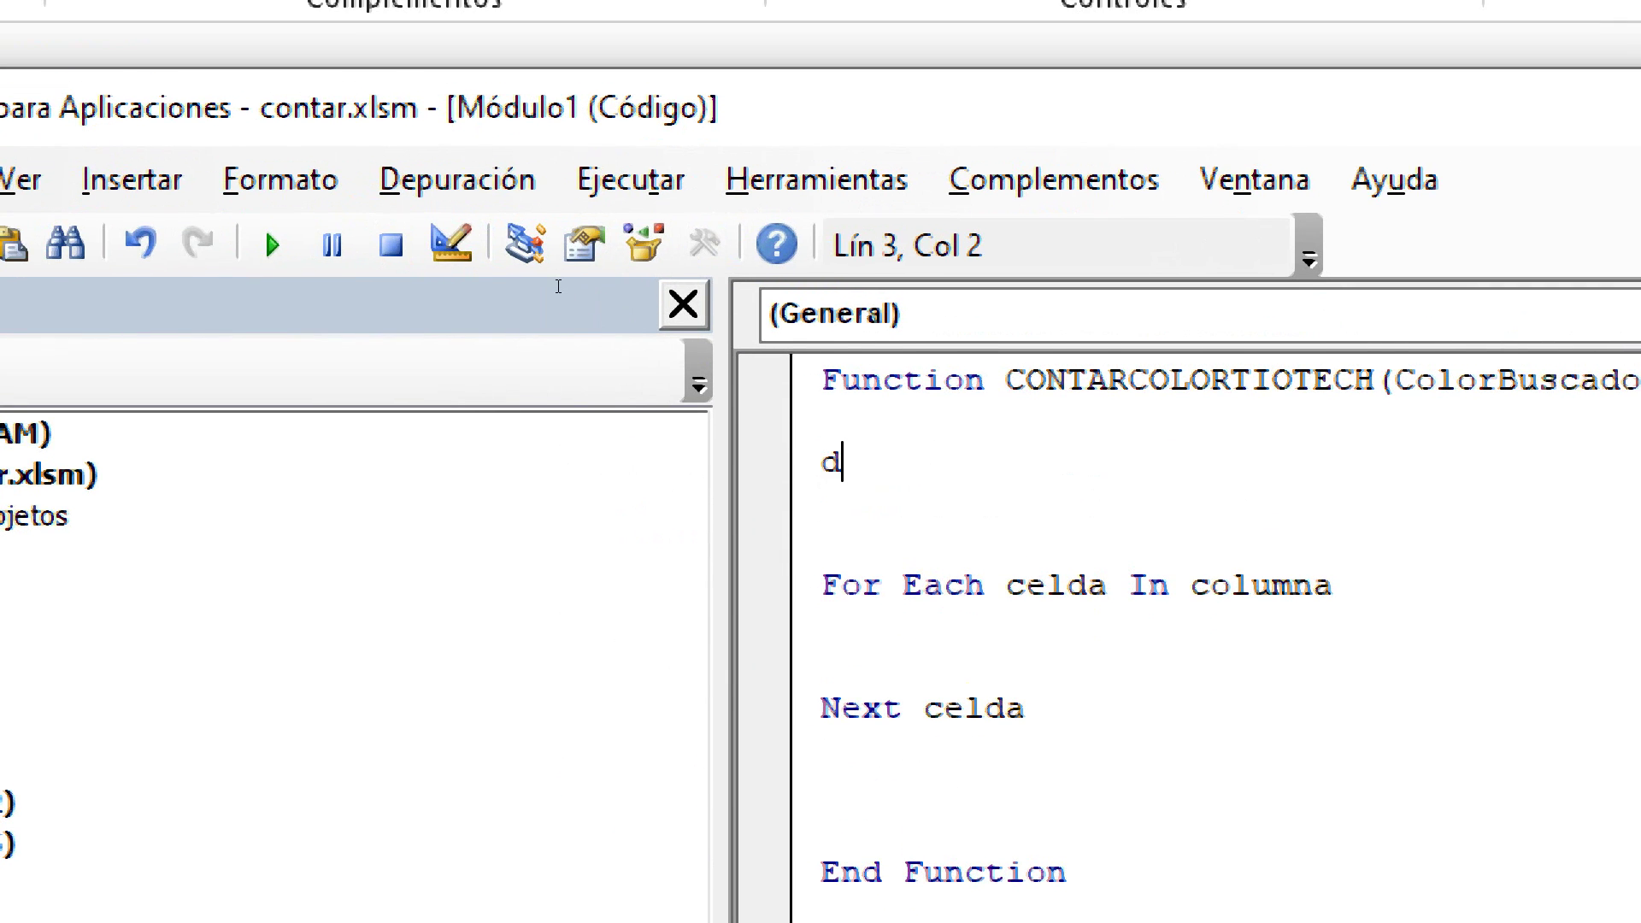
{"action": "type", "text": "i"}
{"action": "key", "text": "BackSpace"}
{"action": "key", "text": "BackSpace"}
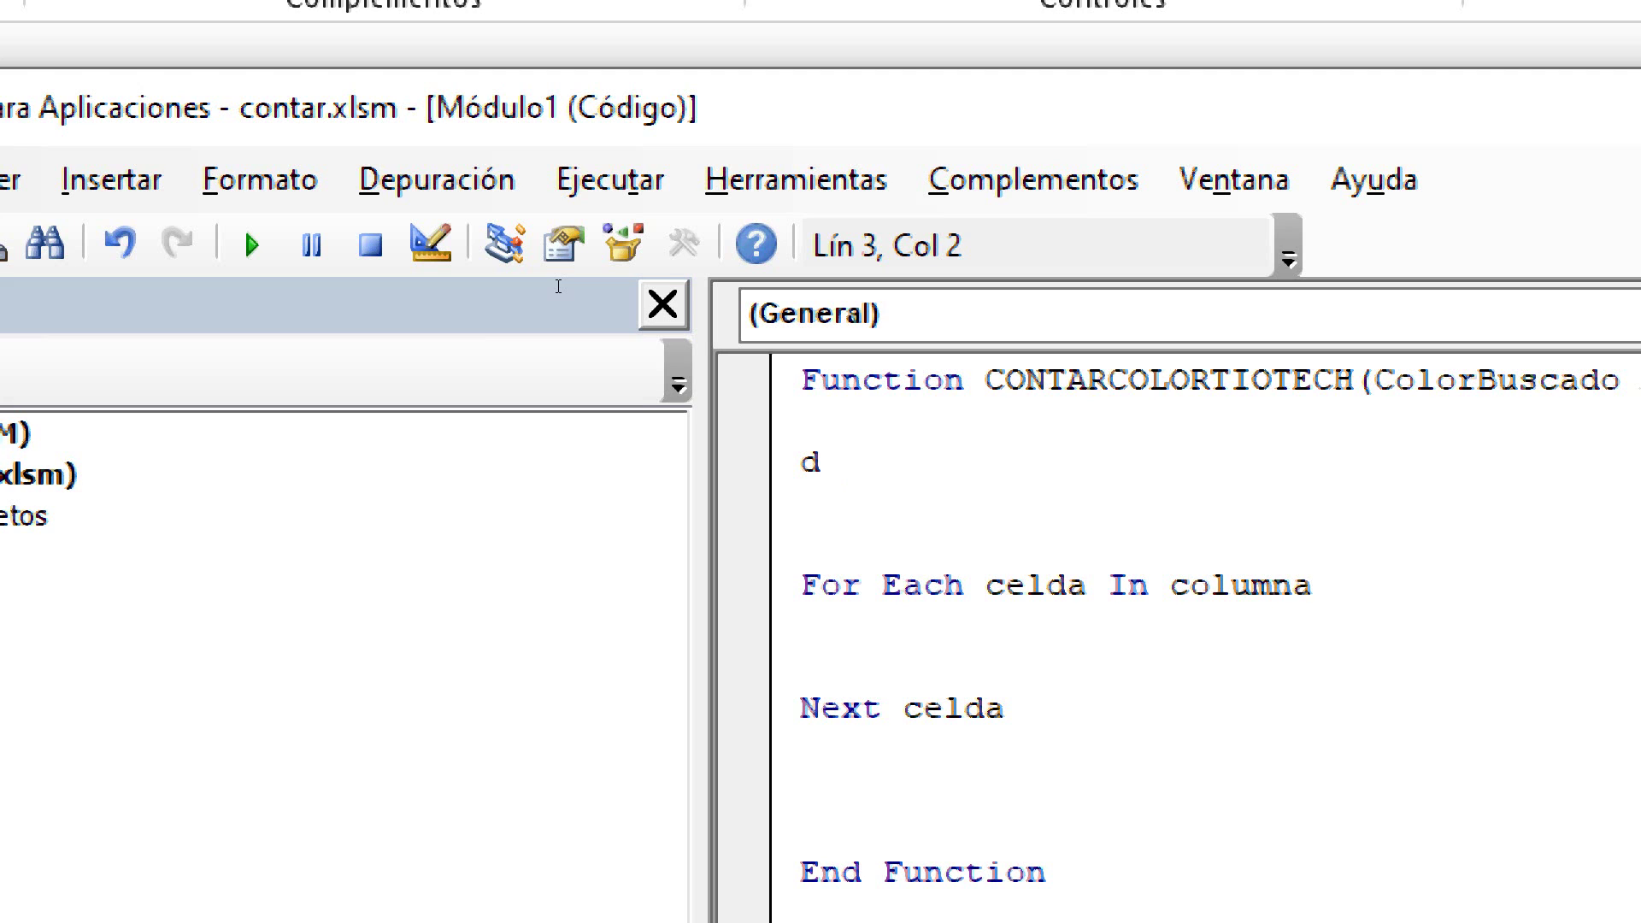
{"action": "type", "text": "im celda"}
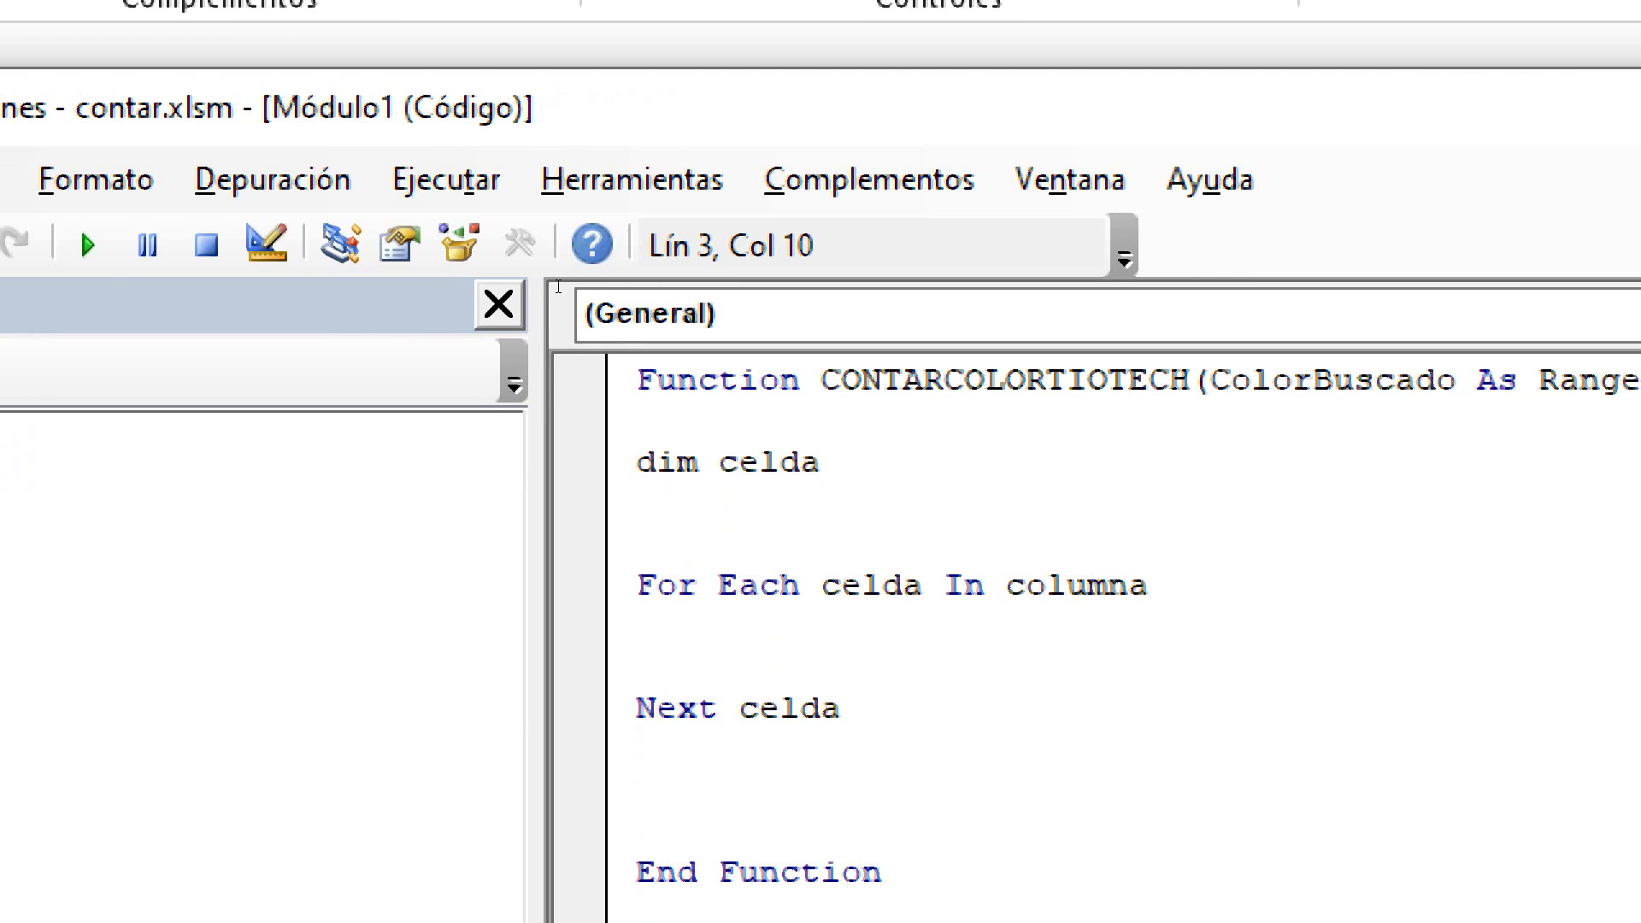
{"action": "type", "text": " as range"}
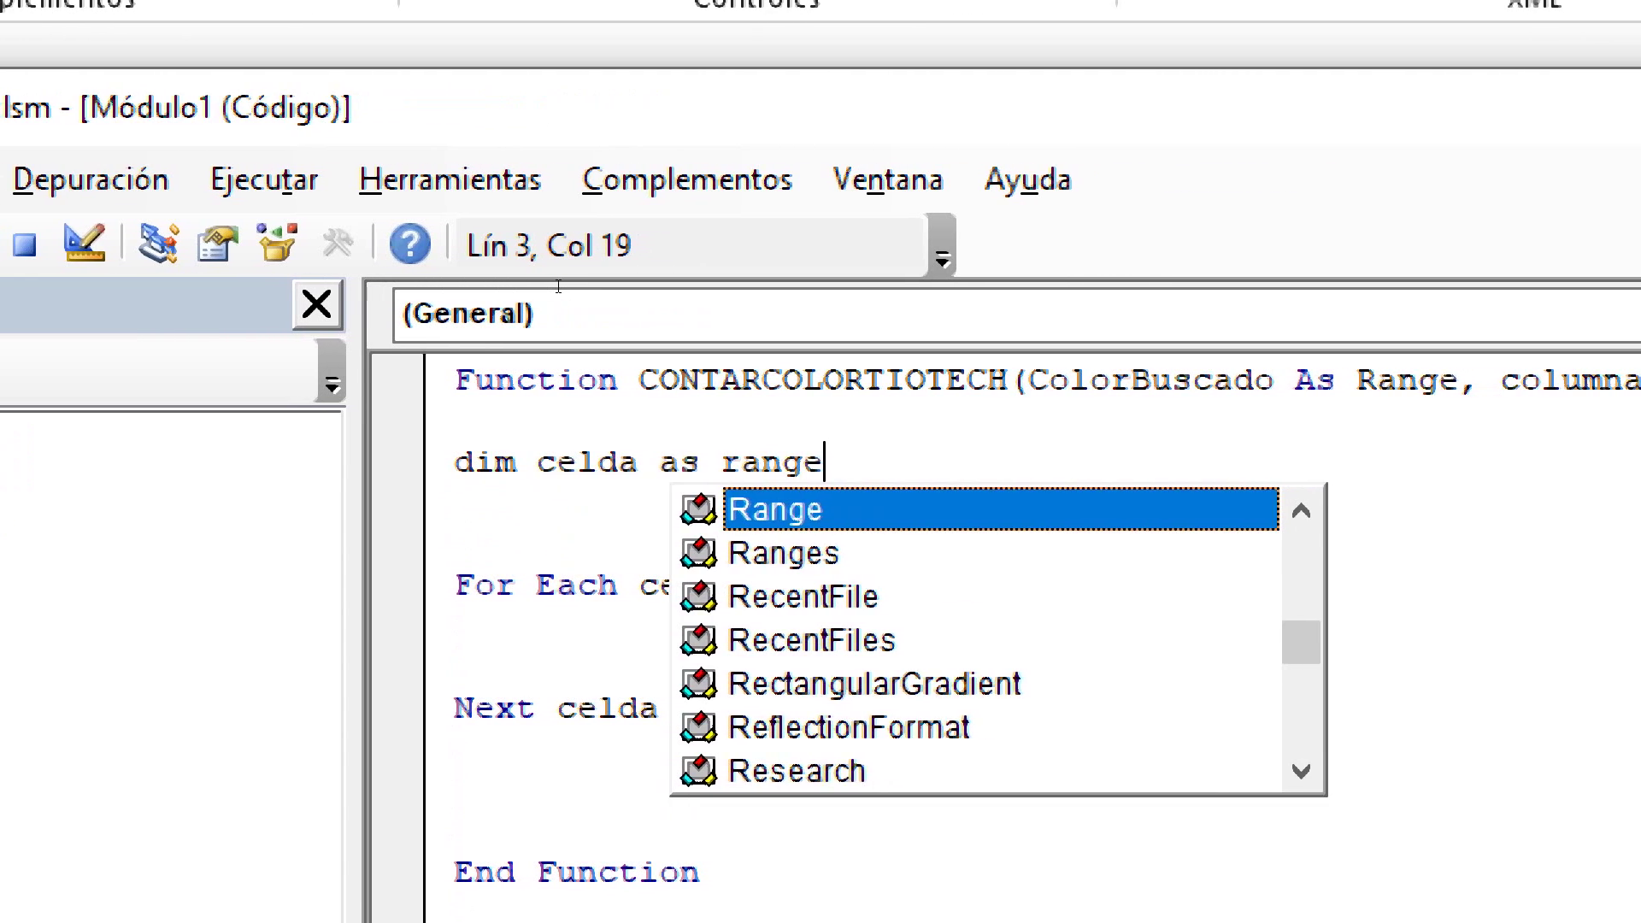
{"action": "key", "text": "Tab"}
{"action": "key", "text": "Down"}
{"action": "key", "text": "Down"}
{"action": "key", "text": "Down"}
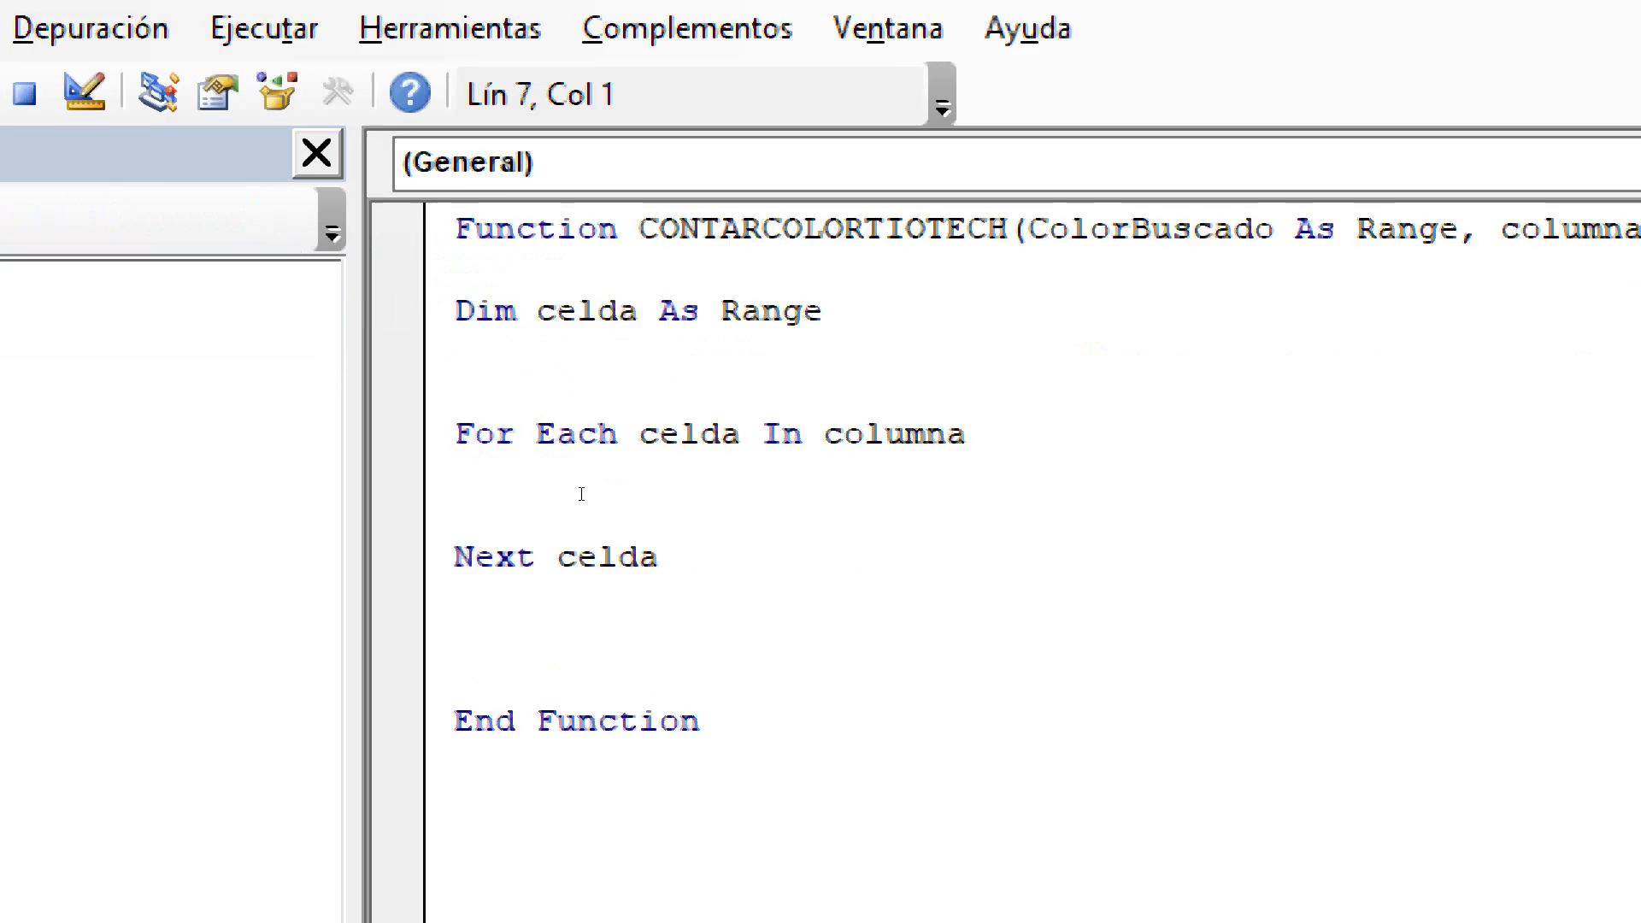
{"action": "key", "text": "Up"}
{"action": "key", "text": "ctrl+Right"}
{"action": "key", "text": "ctrl+Right"}
{"action": "key", "text": "ctrl+Right"}
{"action": "key", "text": "Left"}
{"action": "key", "text": "shift+Left"}
{"action": "key", "text": "shift+Left"}
{"action": "key", "text": "shift+Left"}
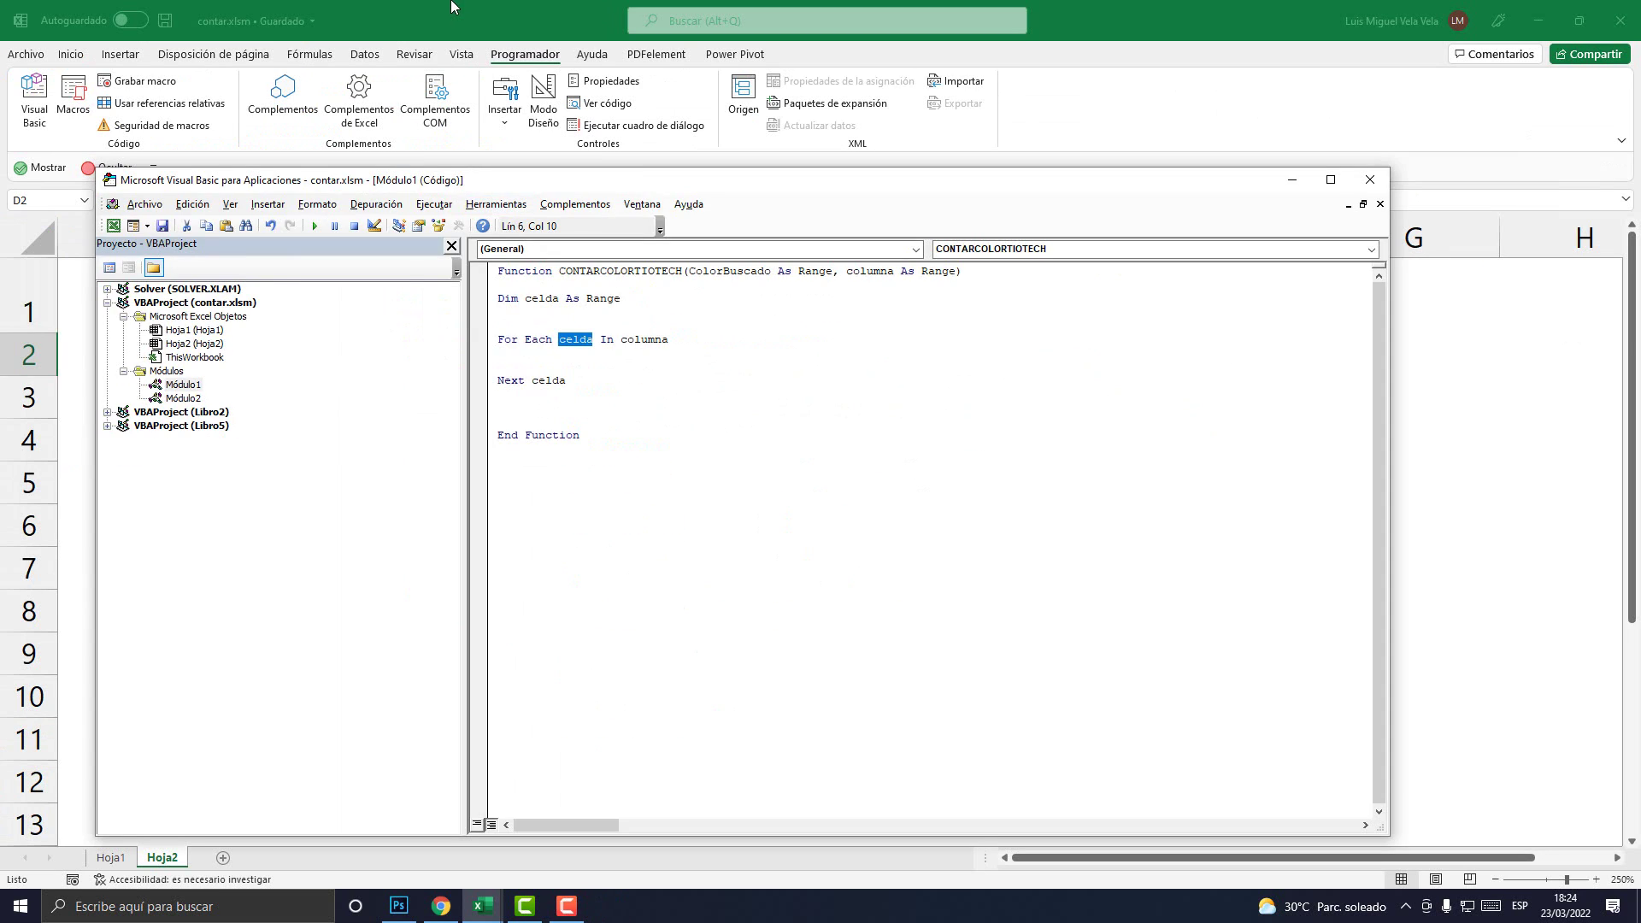
{"action": "key", "text": "alt+F11"}
{"action": "left_click", "coordinate": [305, 356]}
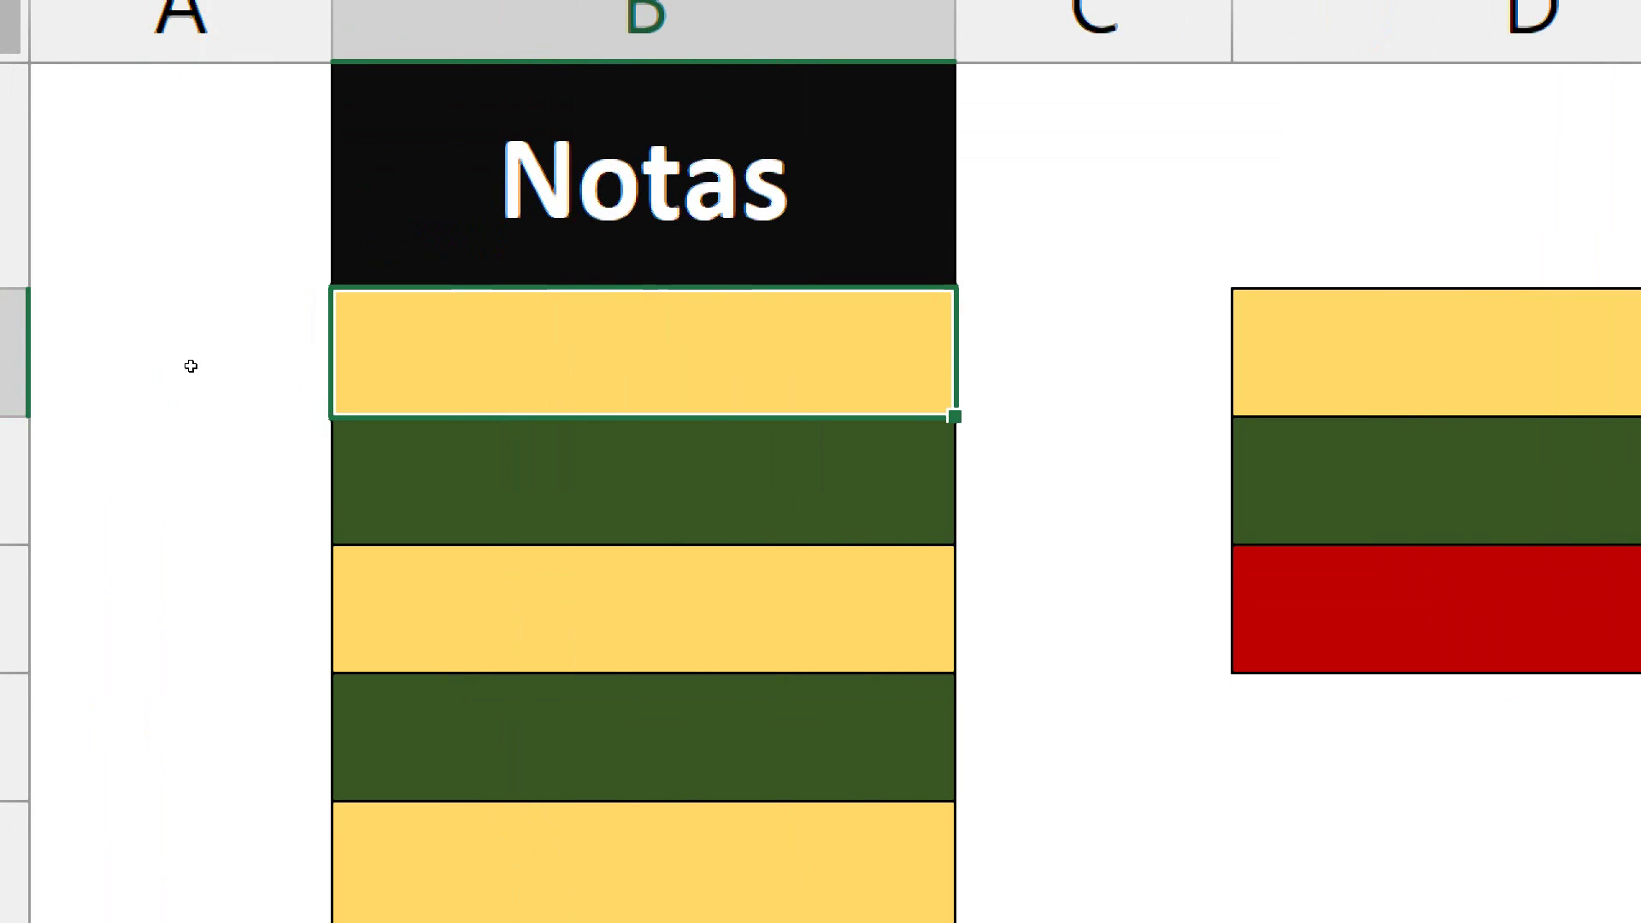
{"action": "key", "text": "Down"}
{"action": "key", "text": "Down"}
{"action": "key", "text": "Down"}
{"action": "key", "text": "Up"}
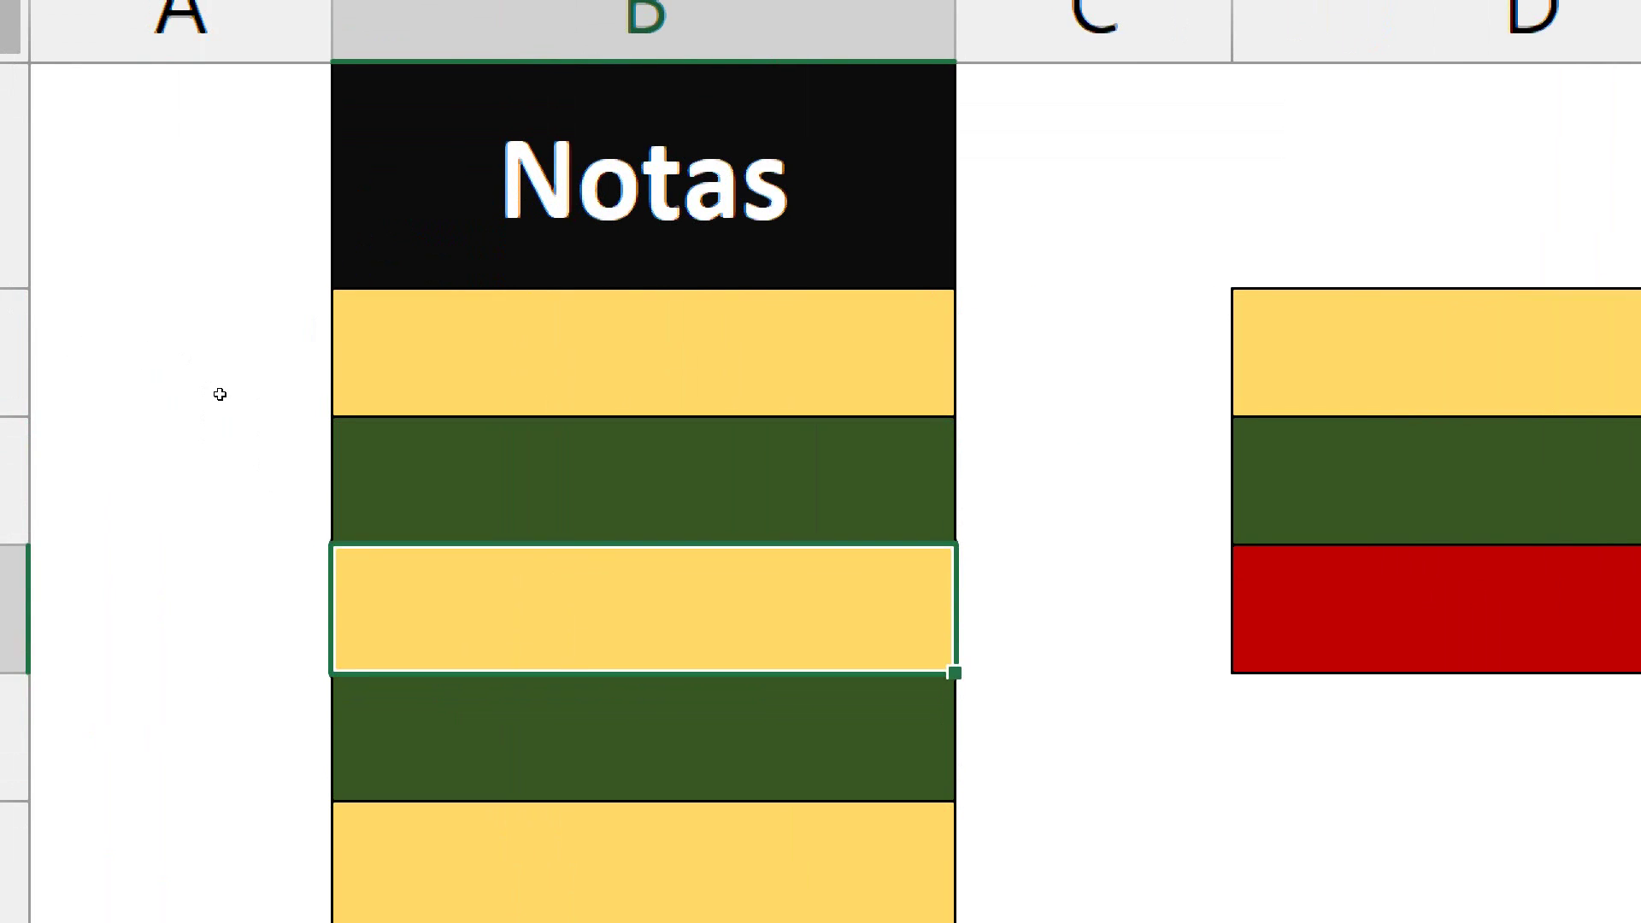
{"action": "key", "text": "Up"}
{"action": "key", "text": "Up"}
{"action": "key", "text": "Down"}
{"action": "key", "text": "Down"}
{"action": "key", "text": "Down"}
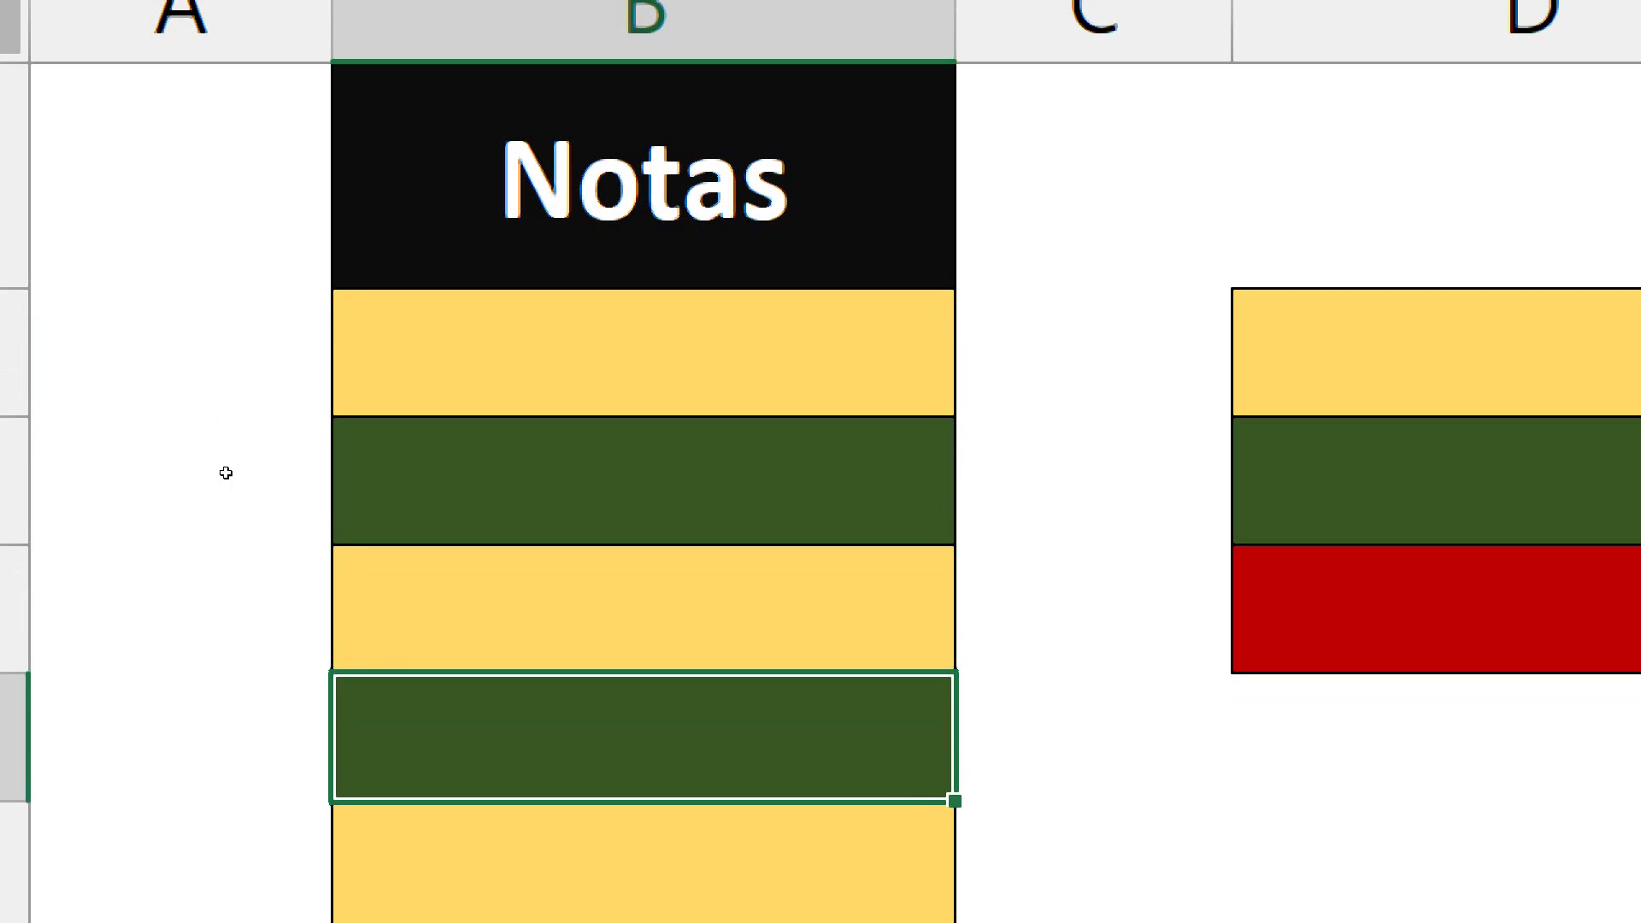
{"action": "key", "text": "Up"}
{"action": "key", "text": "Up"}
{"action": "key", "text": "Up"}
{"action": "key", "text": "Right"}
{"action": "key", "text": "Right"}
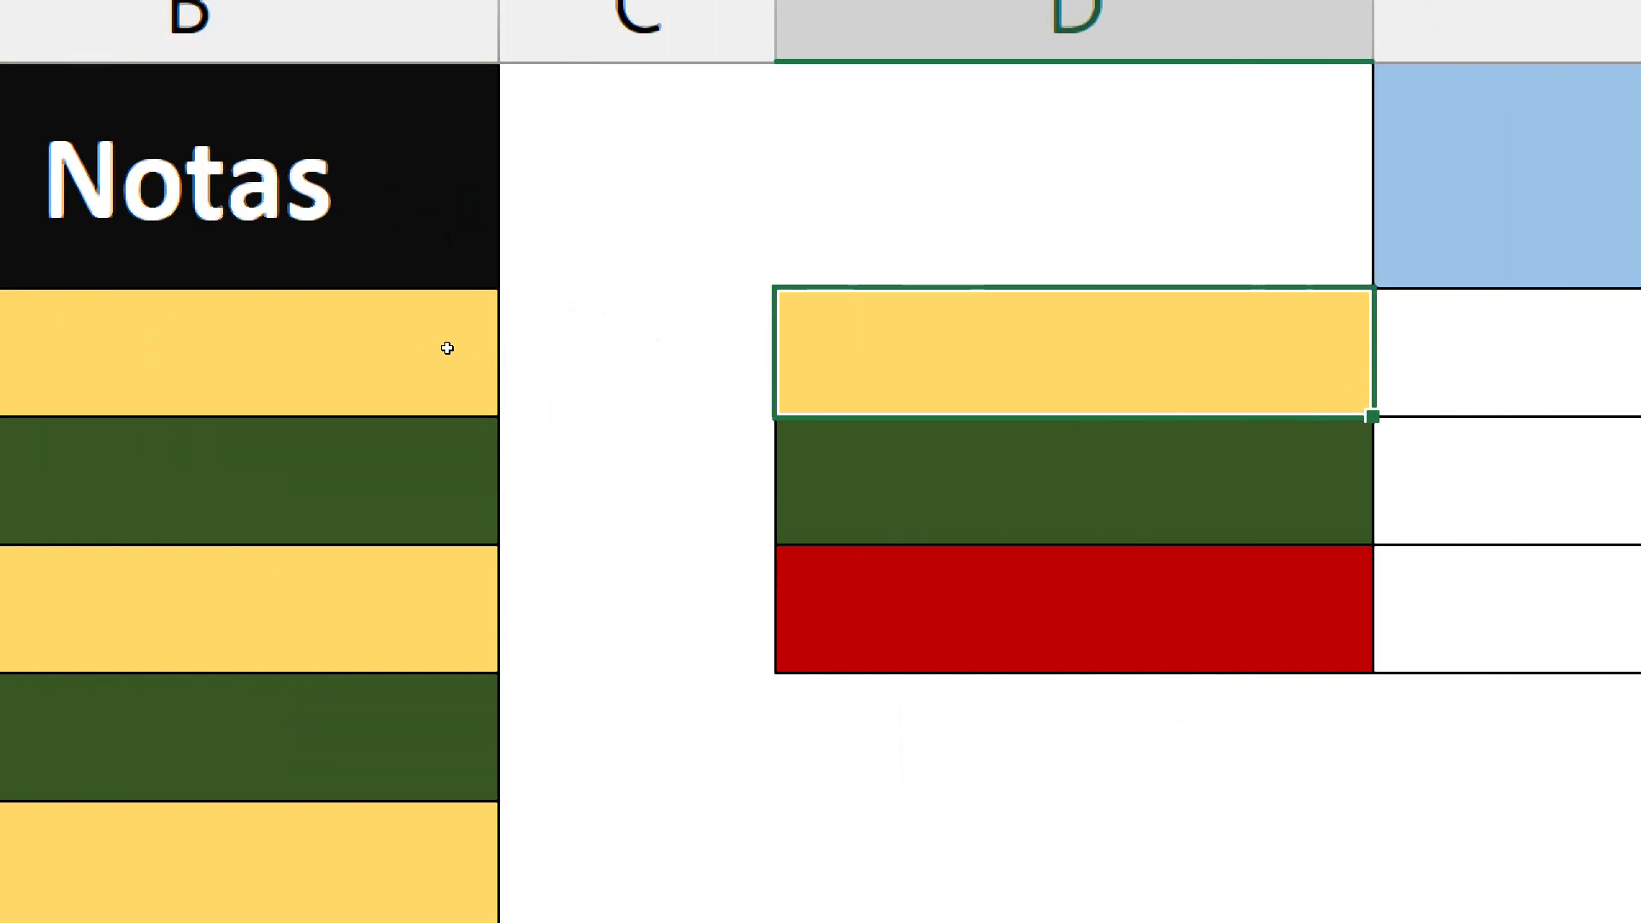
{"action": "key", "text": "Left"}
{"action": "key", "text": "Left"}
{"action": "key", "text": "Right"}
{"action": "key", "text": "Right"}
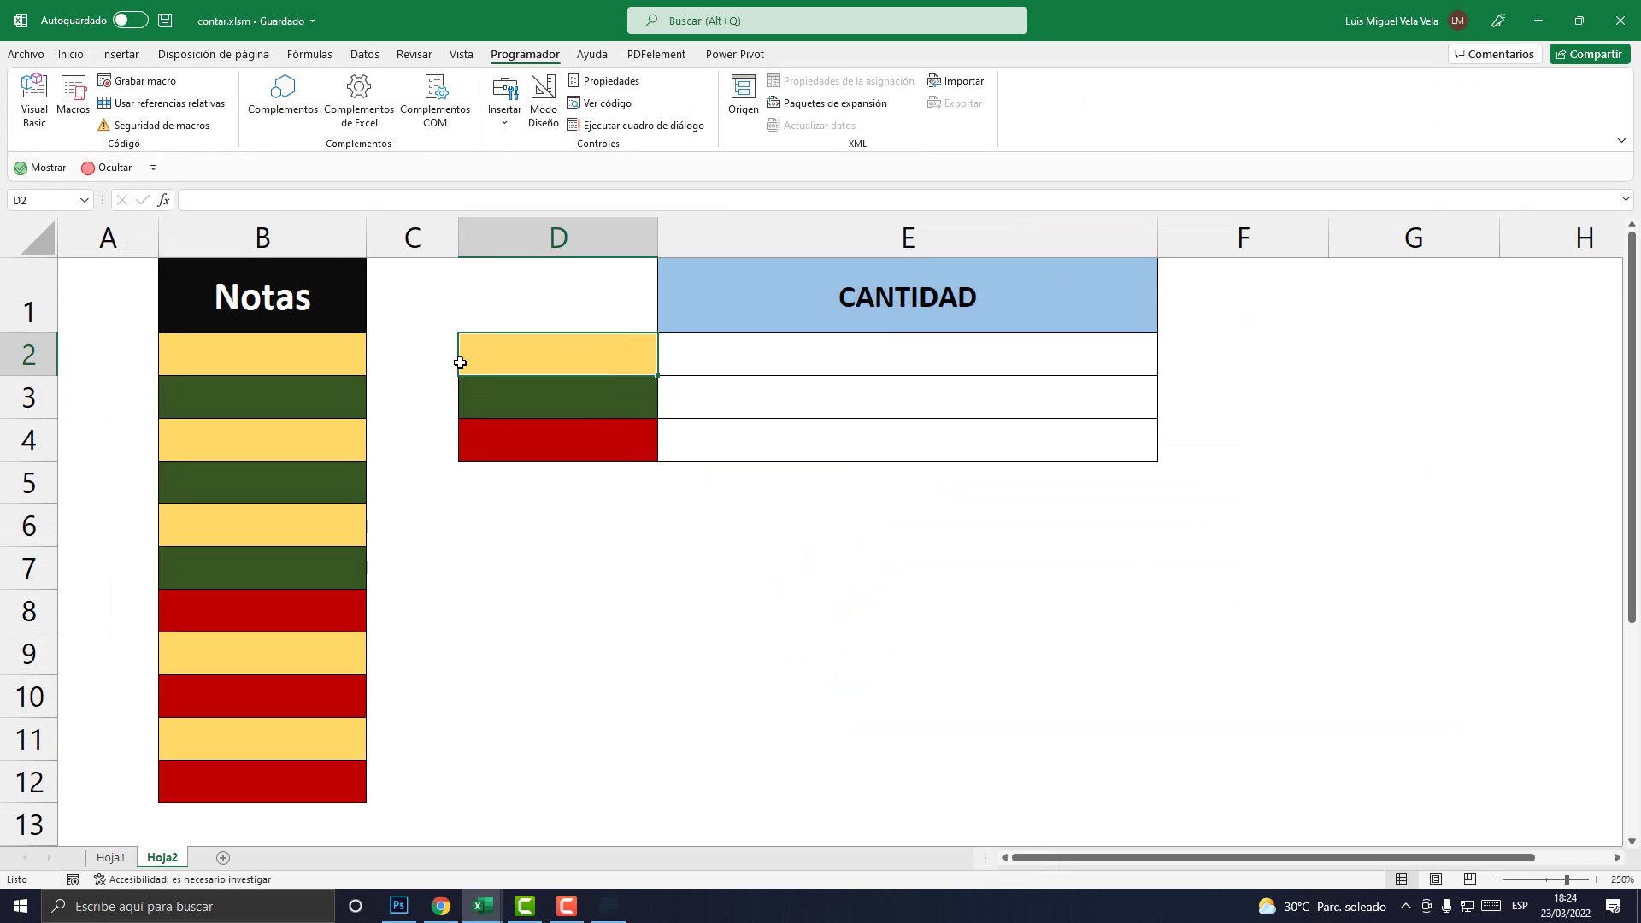
{"action": "key", "text": "alt+F11"}
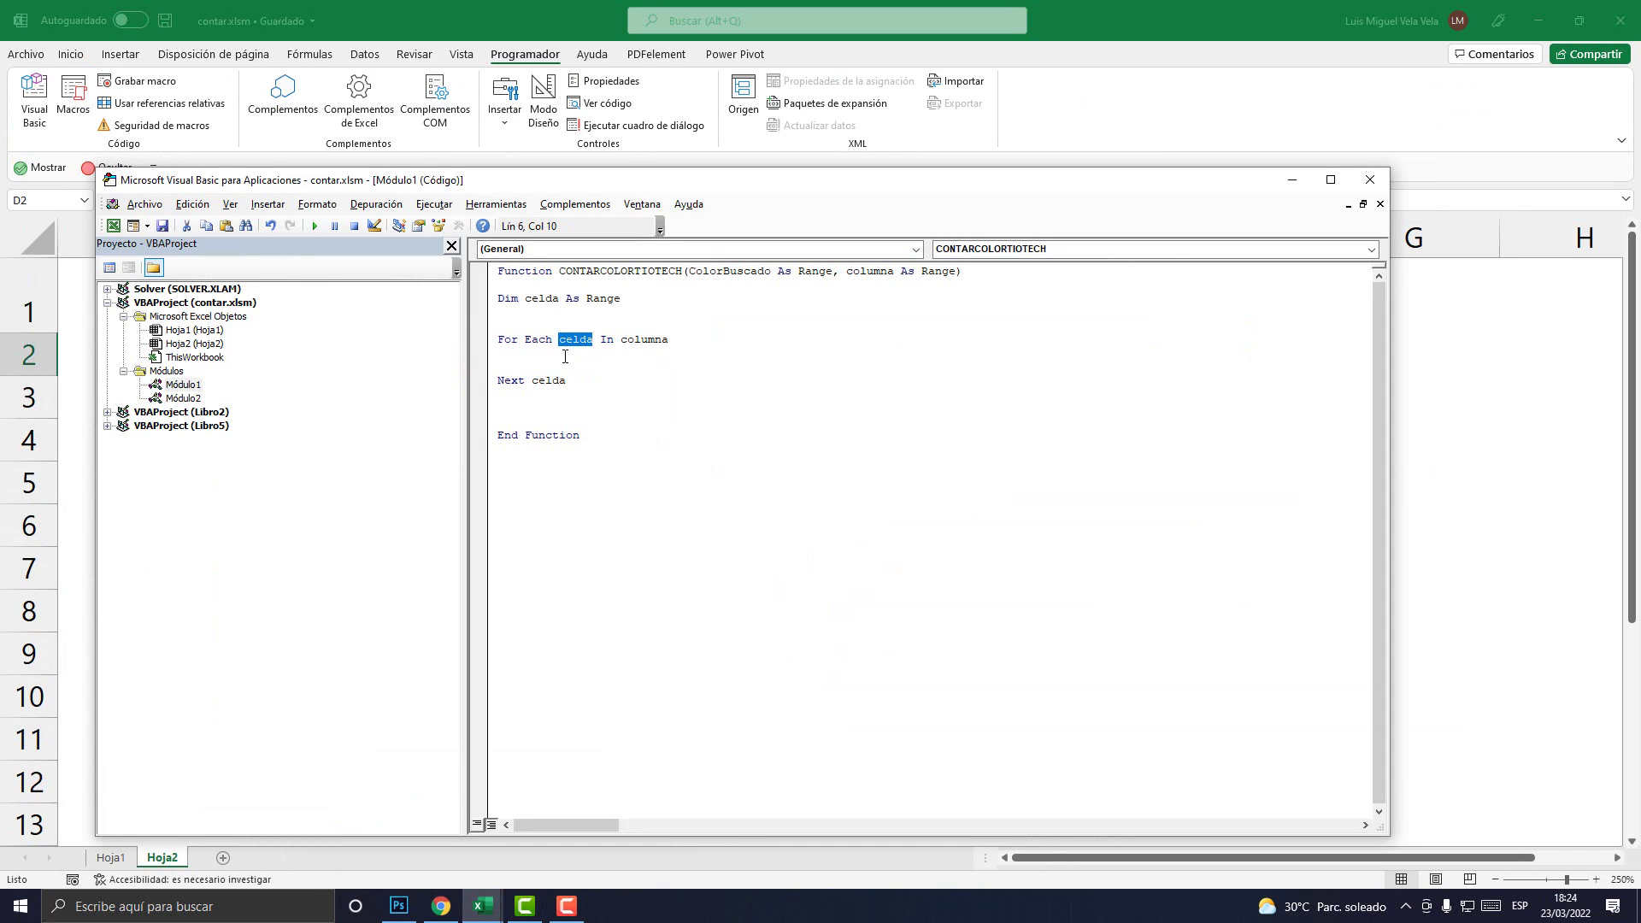
Write 'if celda.Interior.Color=colorbuscad' on a blank line inside the For Each loop.
{"action": "left_click", "coordinate": [565, 357]}
{"action": "key", "text": "Return"}
{"action": "key", "text": "Return"}
{"action": "key", "text": "Return"}
{"action": "key", "text": "Return"}
{"action": "key", "text": "Up"}
{"action": "key", "text": "Up"}
{"action": "key", "text": "Up"}
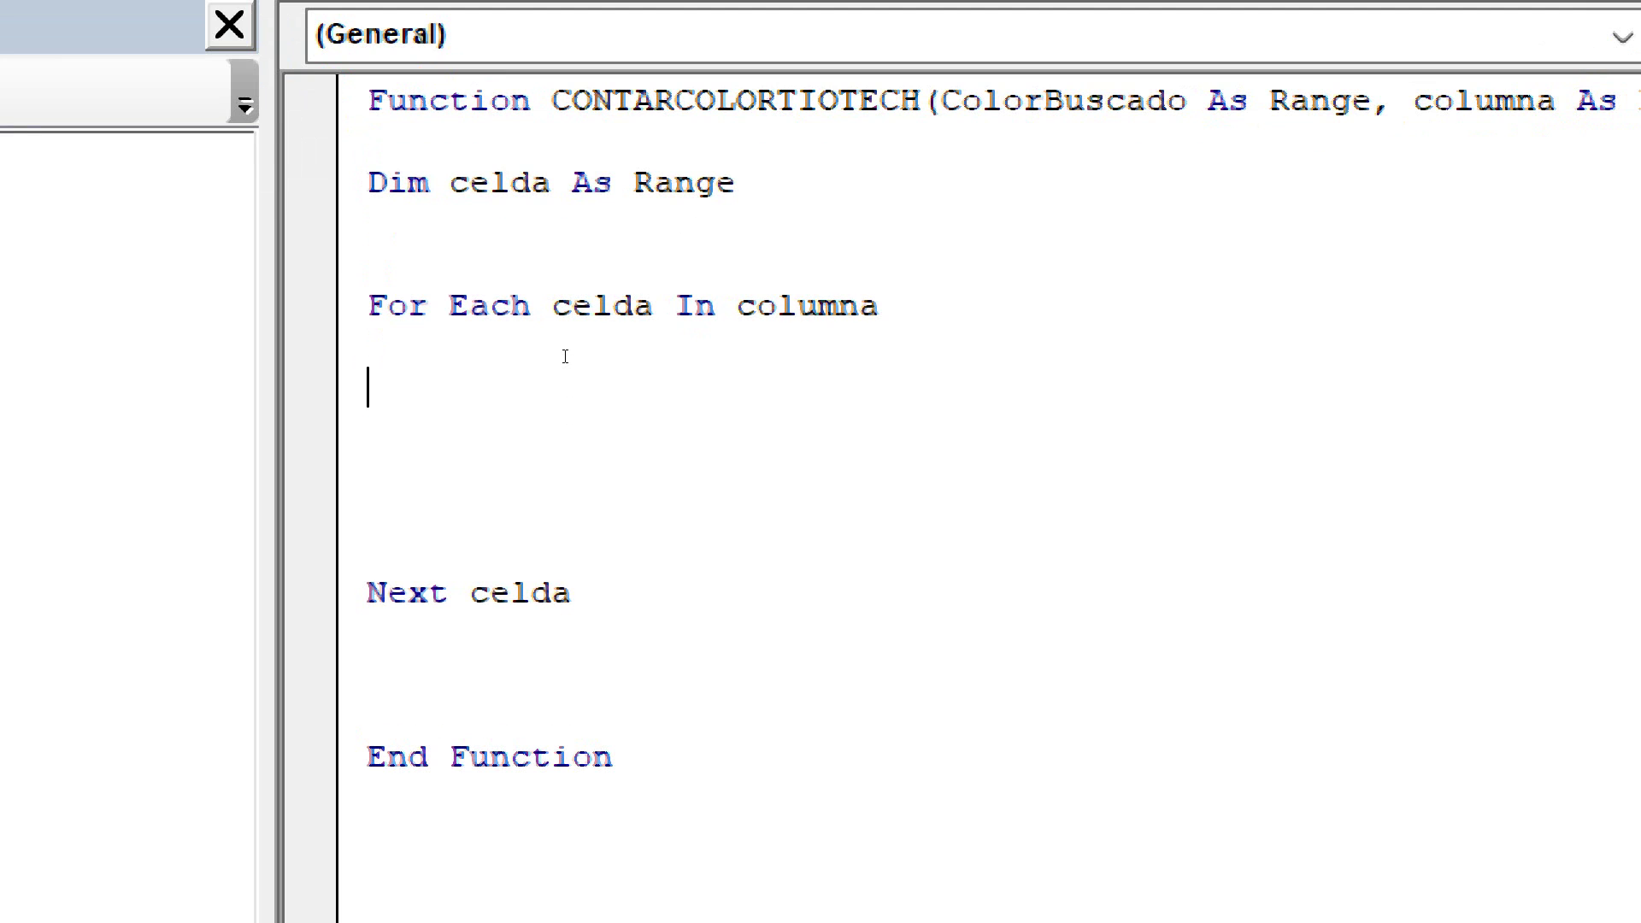
{"action": "type", "text": "if "}
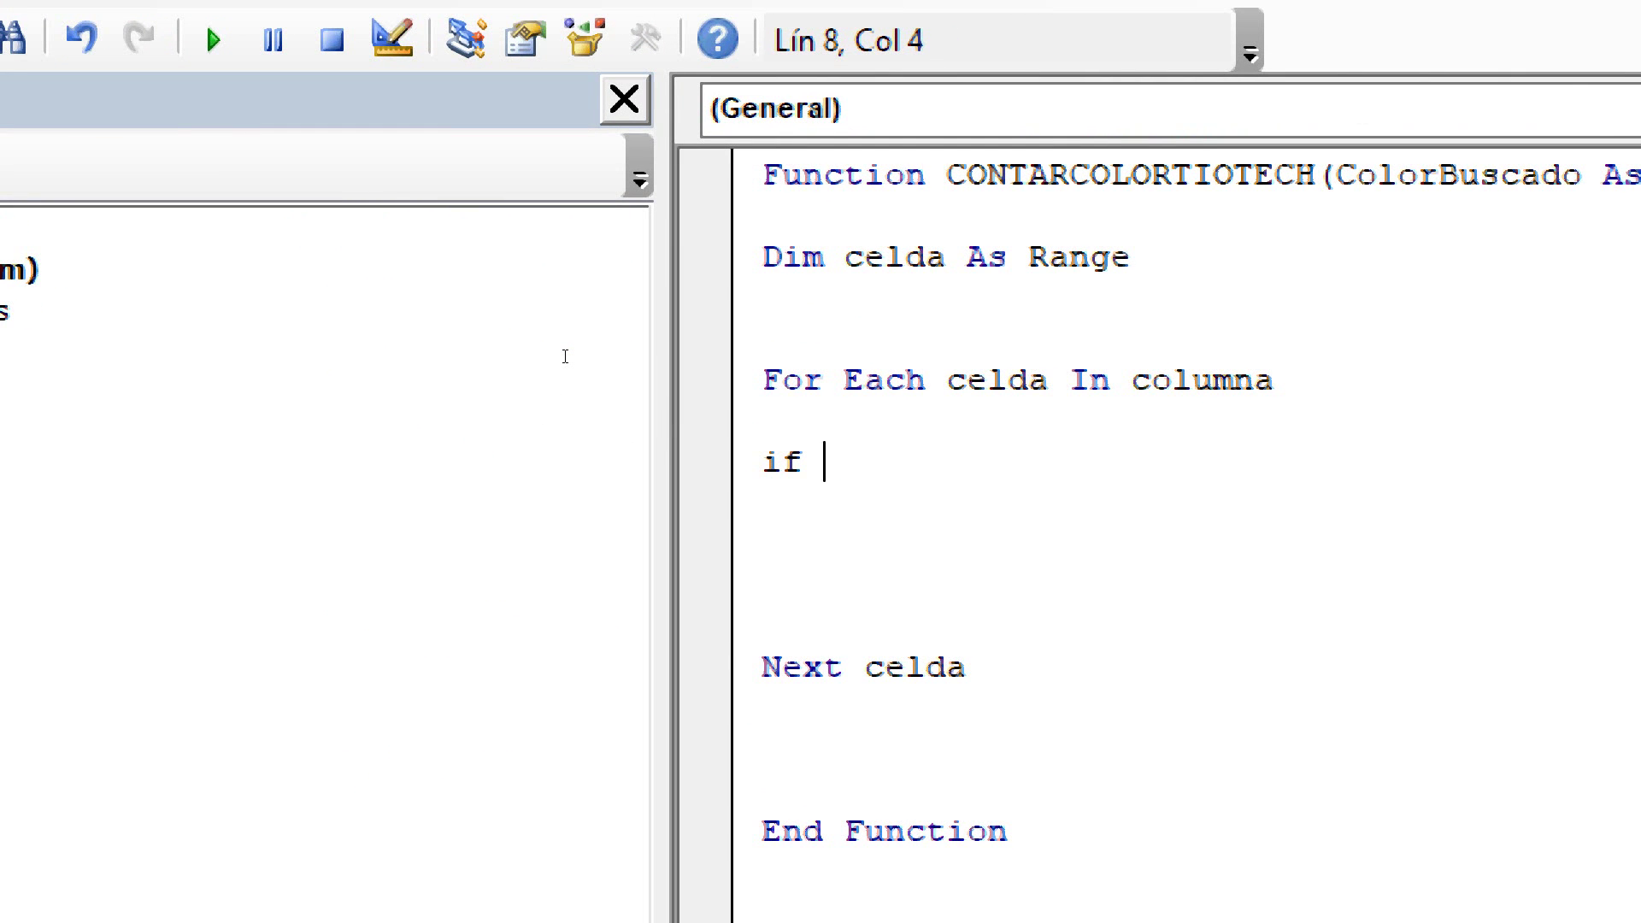
{"action": "type", "text": "celda."}
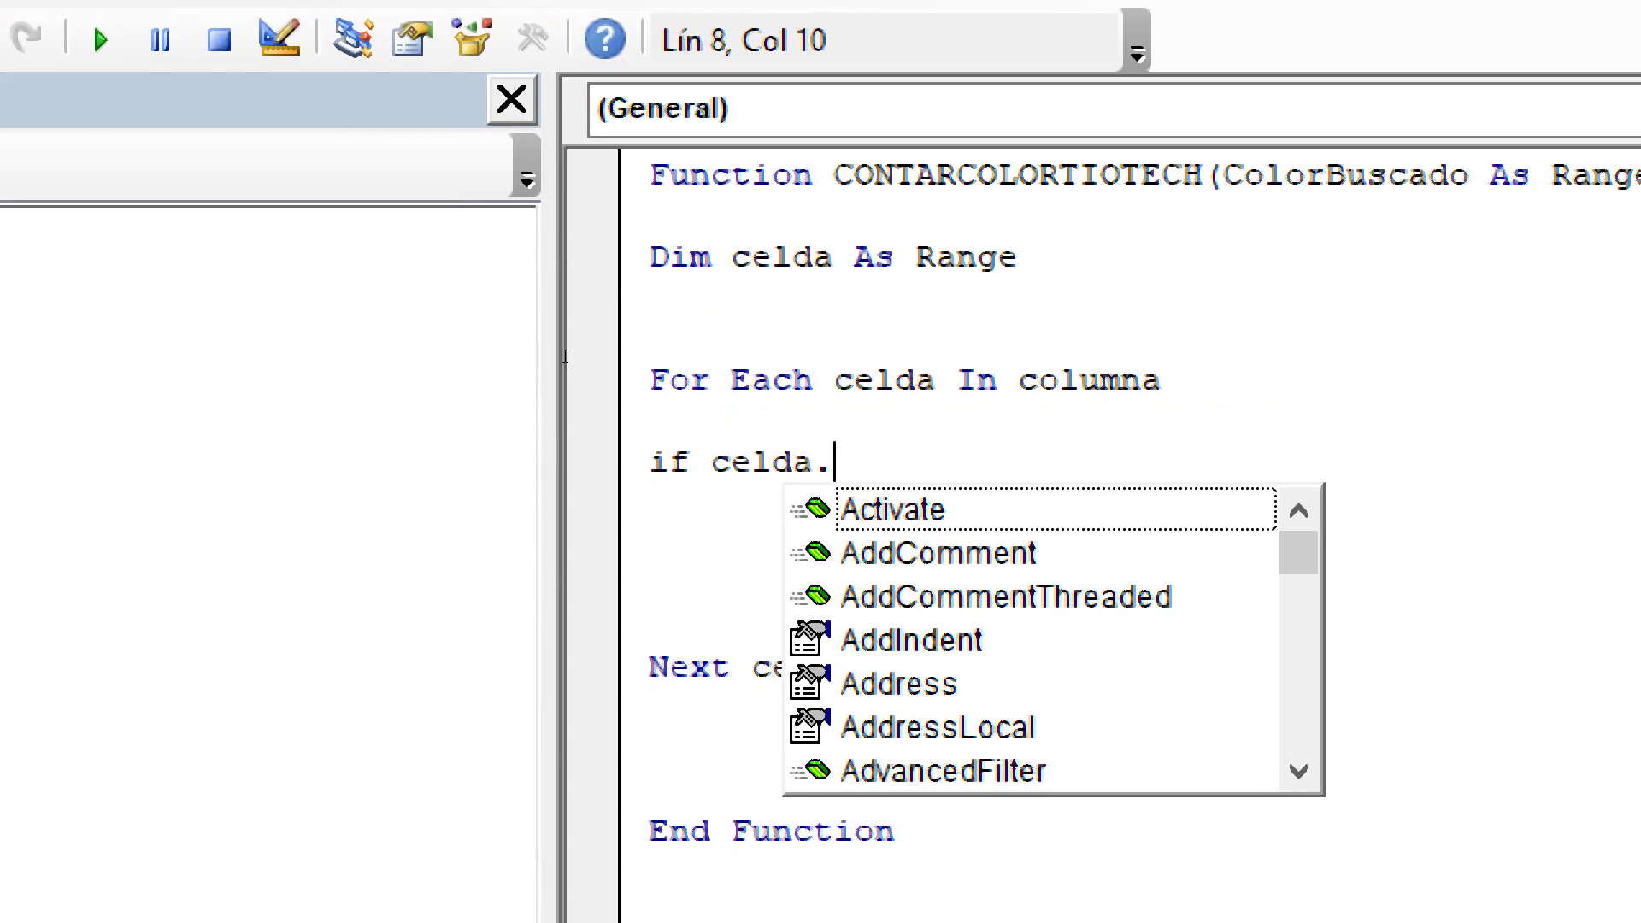
{"action": "type", "text": "int"}
{"action": "type", "text": "eri"}
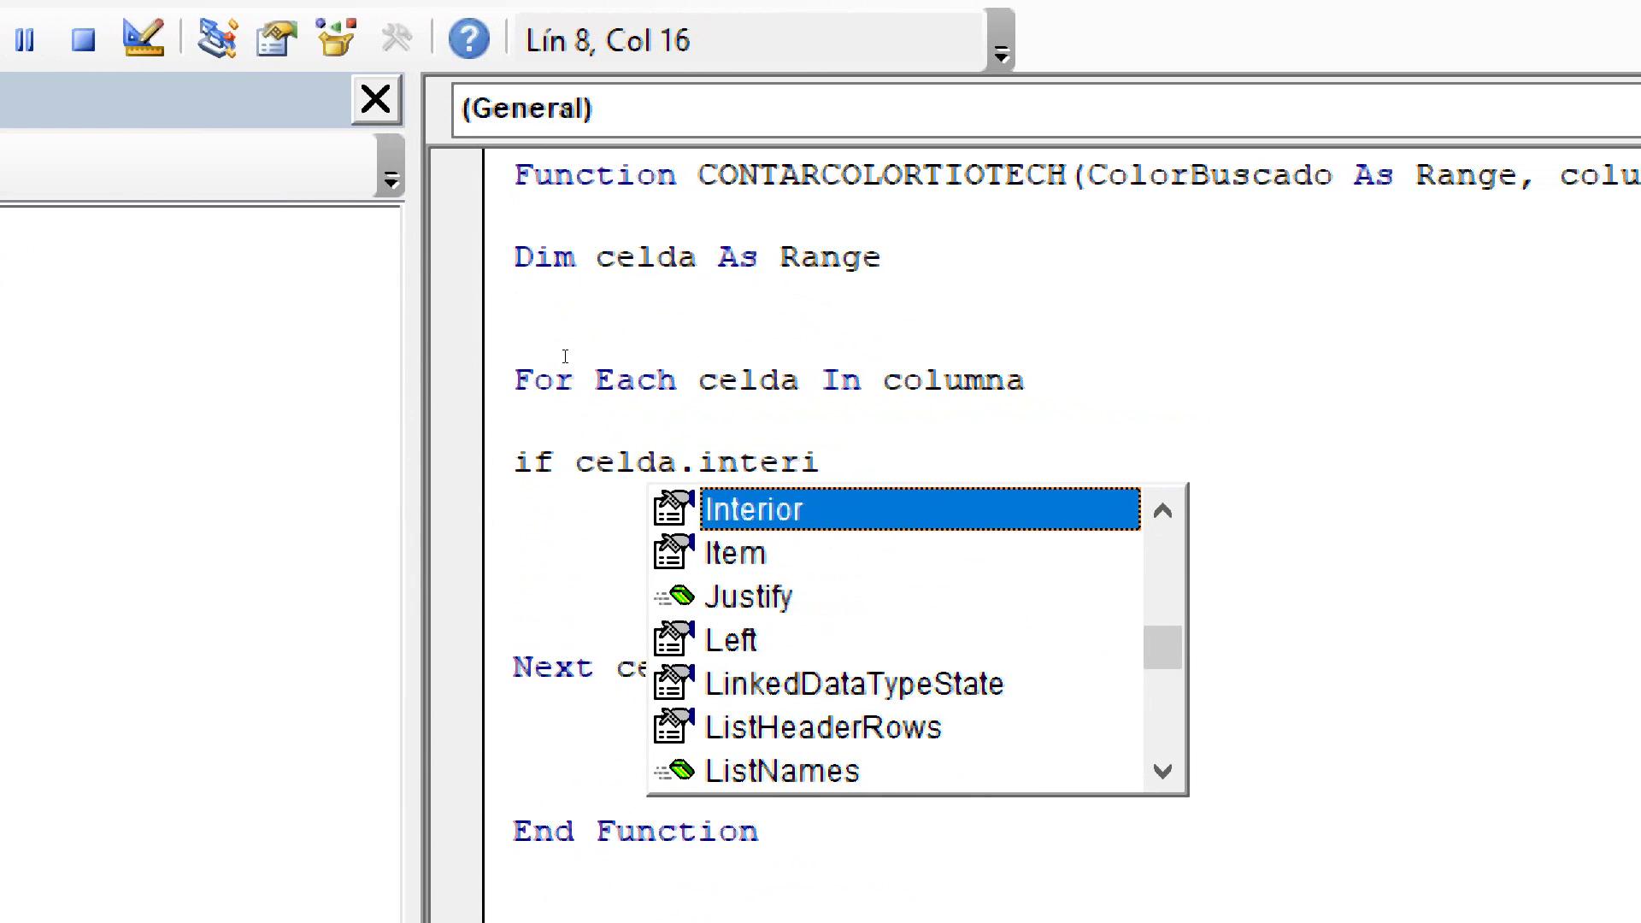
{"action": "type", "text": ".colo"}
{"action": "key", "text": "Tab"}
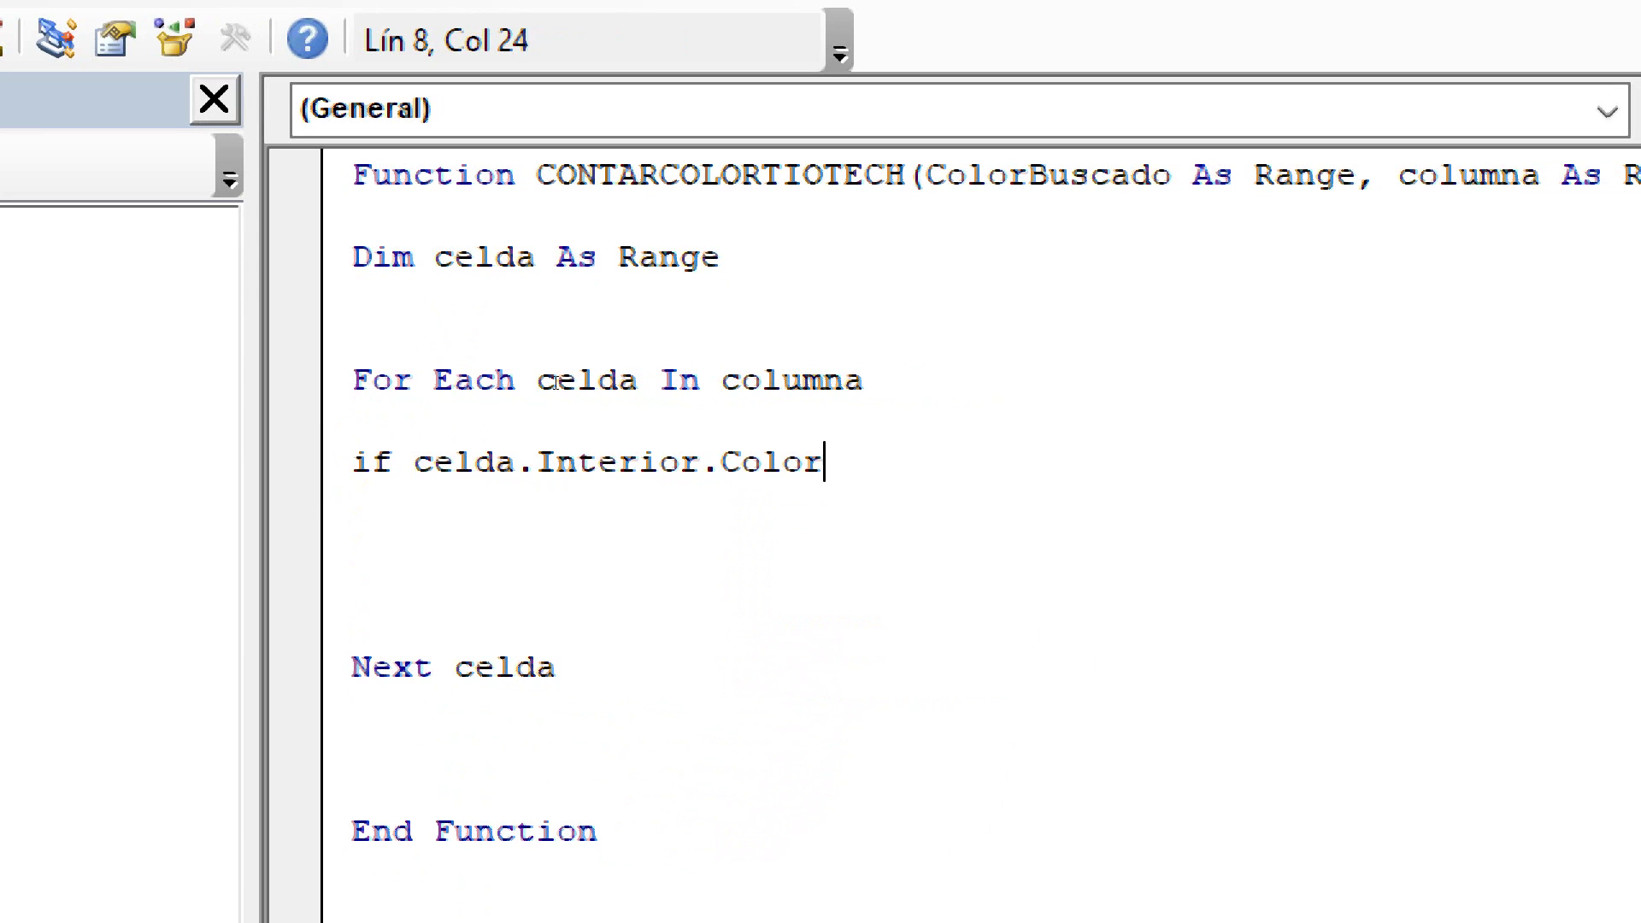
{"action": "key", "text": "Return"}
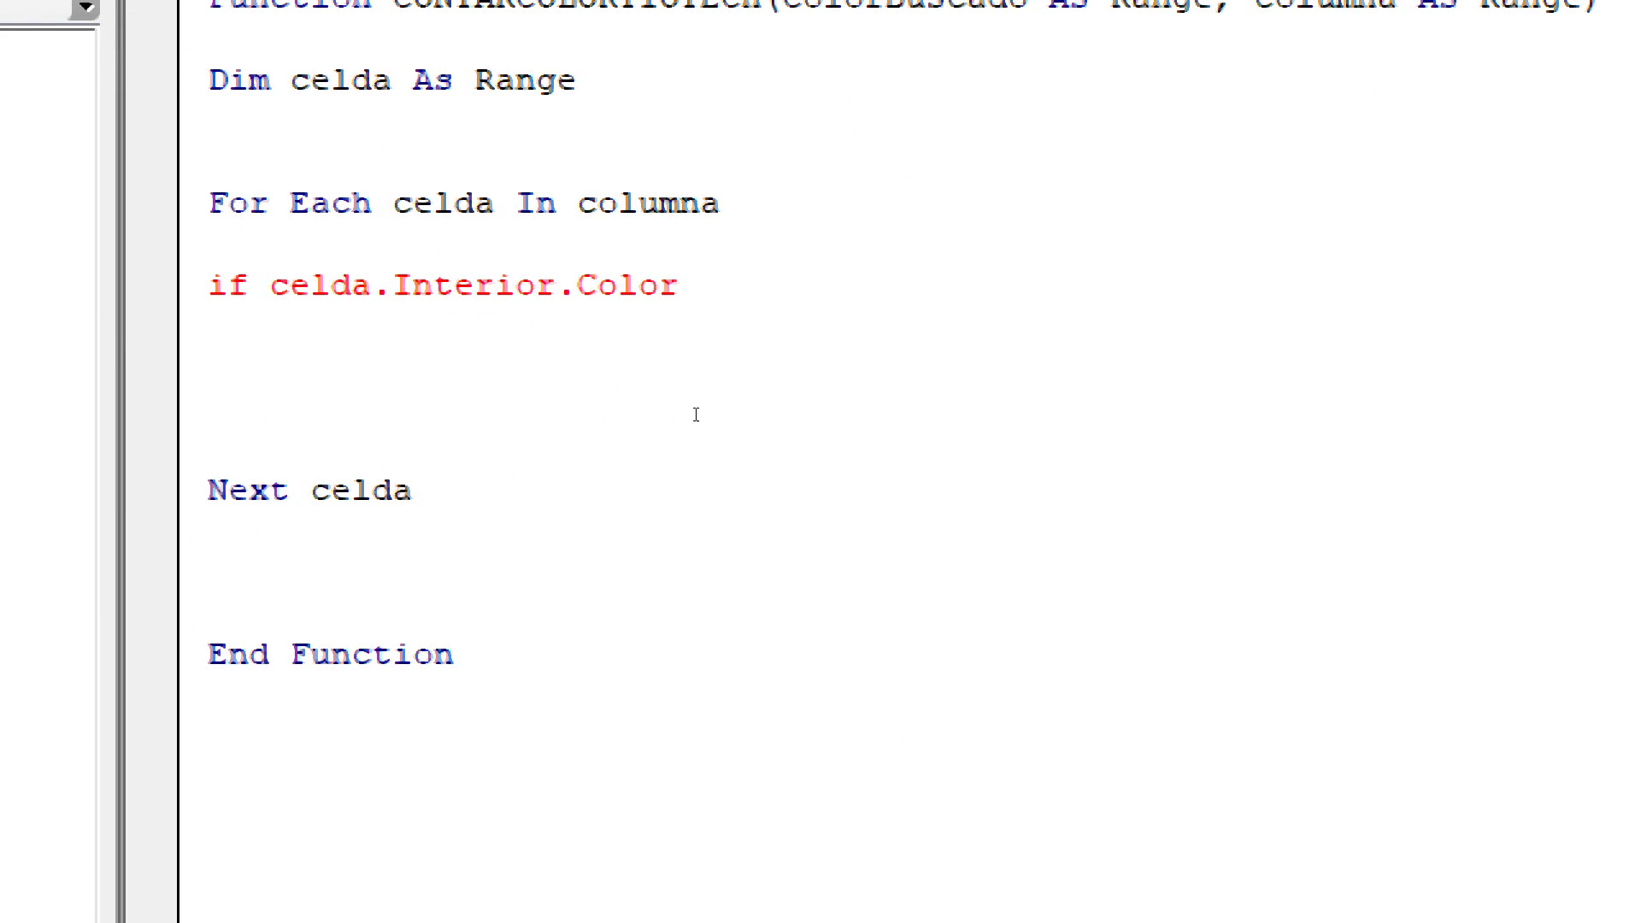
{"action": "left_click_drag", "start_coordinate": [637, 362], "coordinate": [530, 367]}
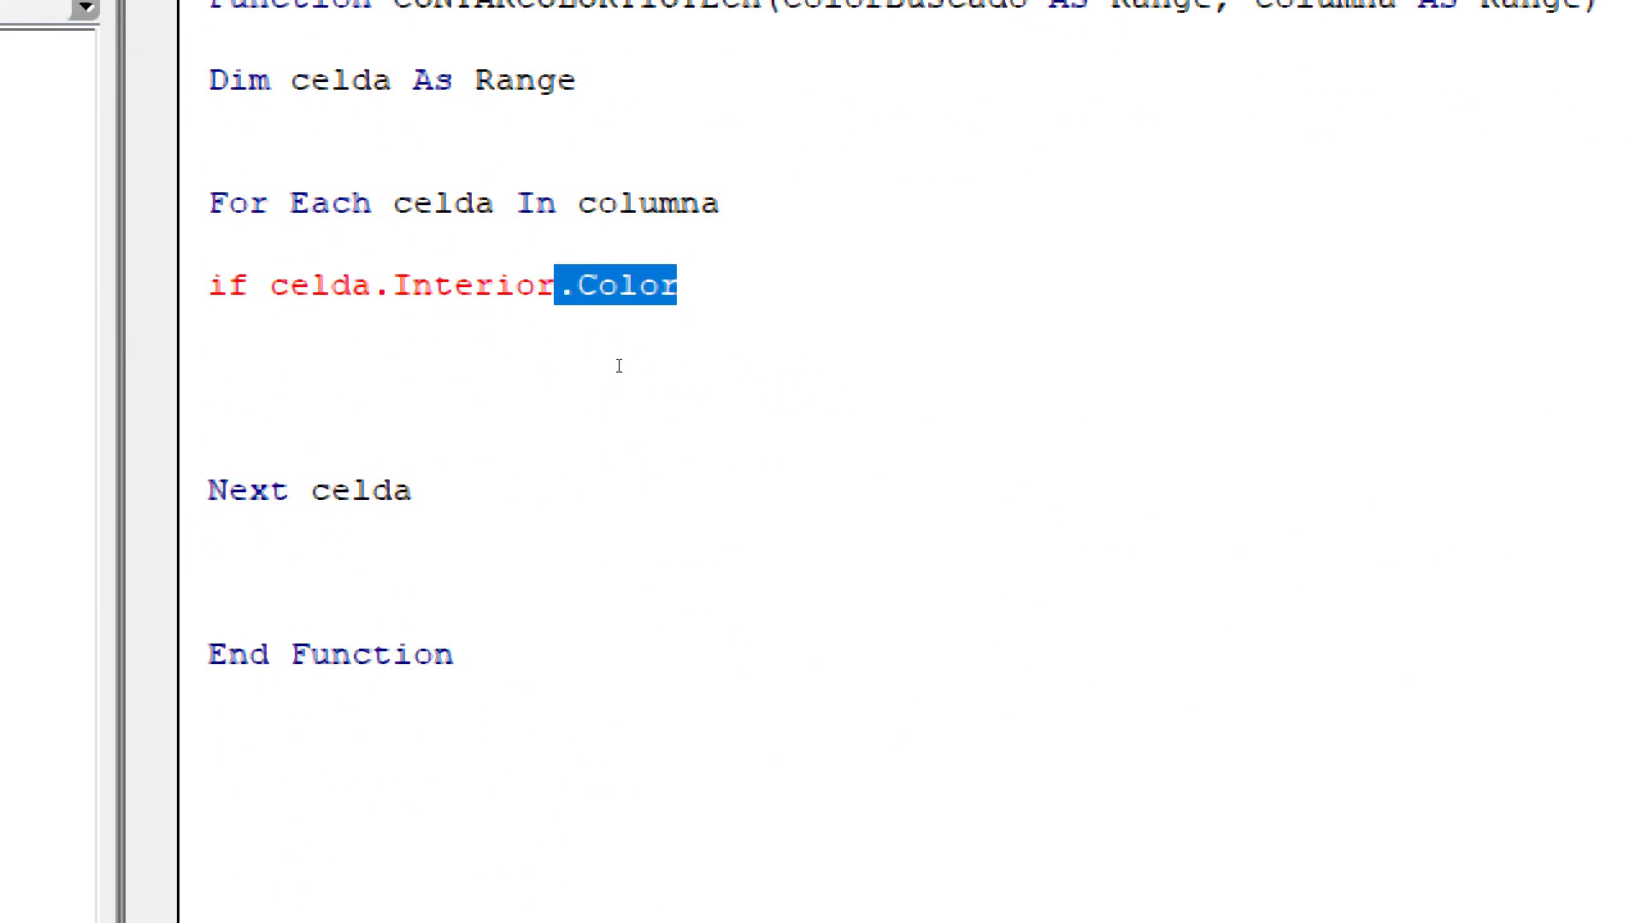
{"action": "key", "text": "Up"}
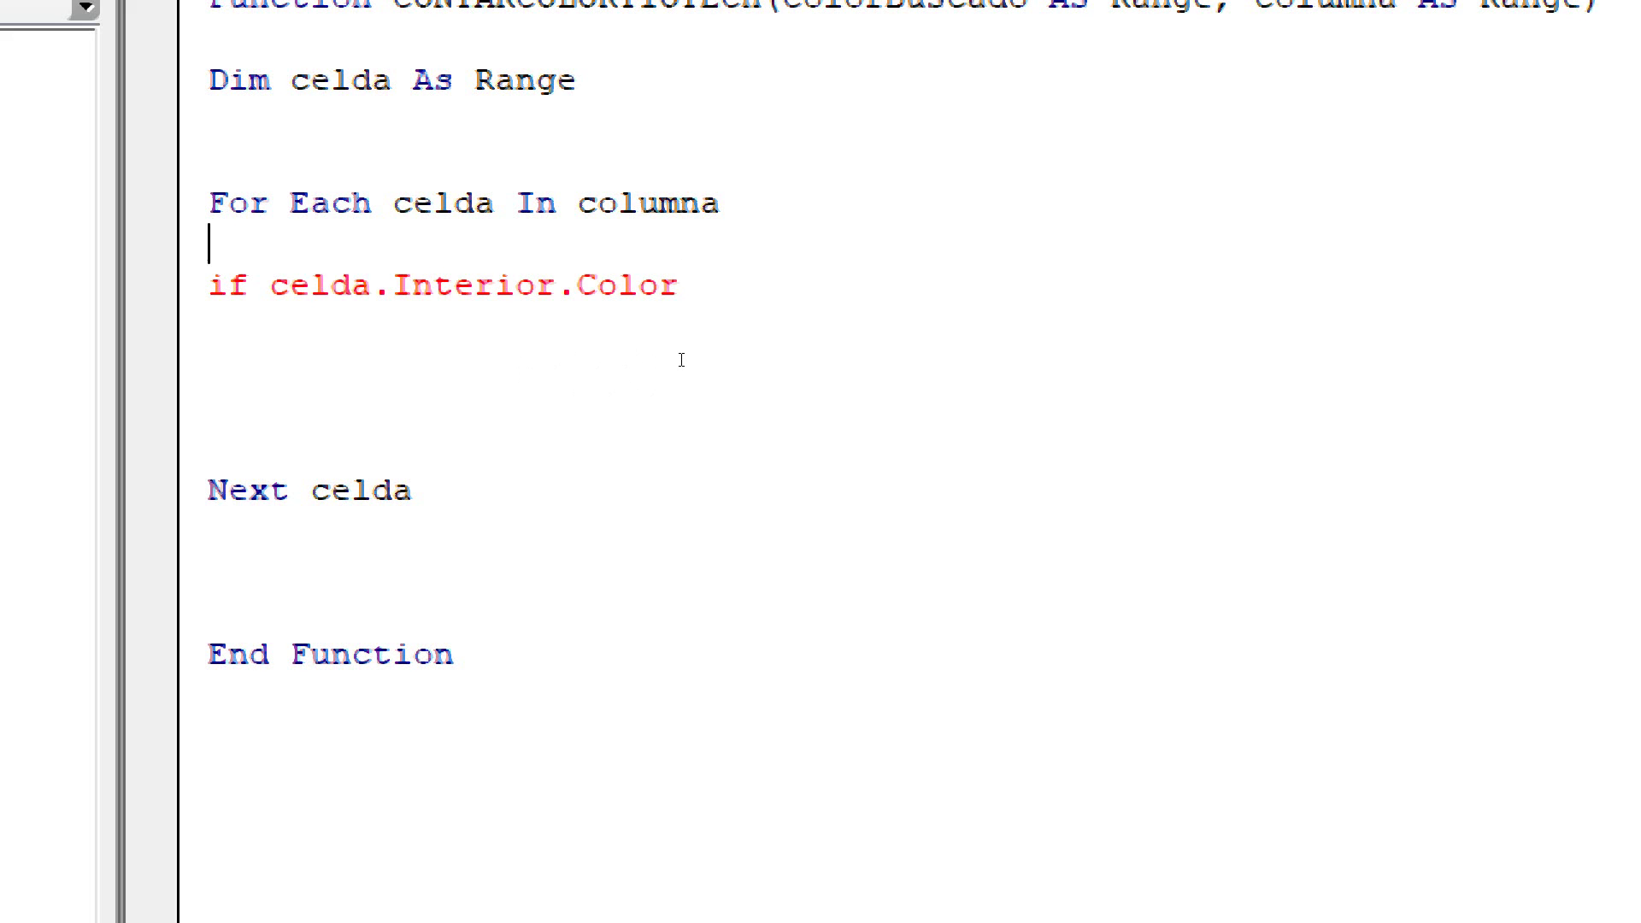
{"action": "type", "text": "="}
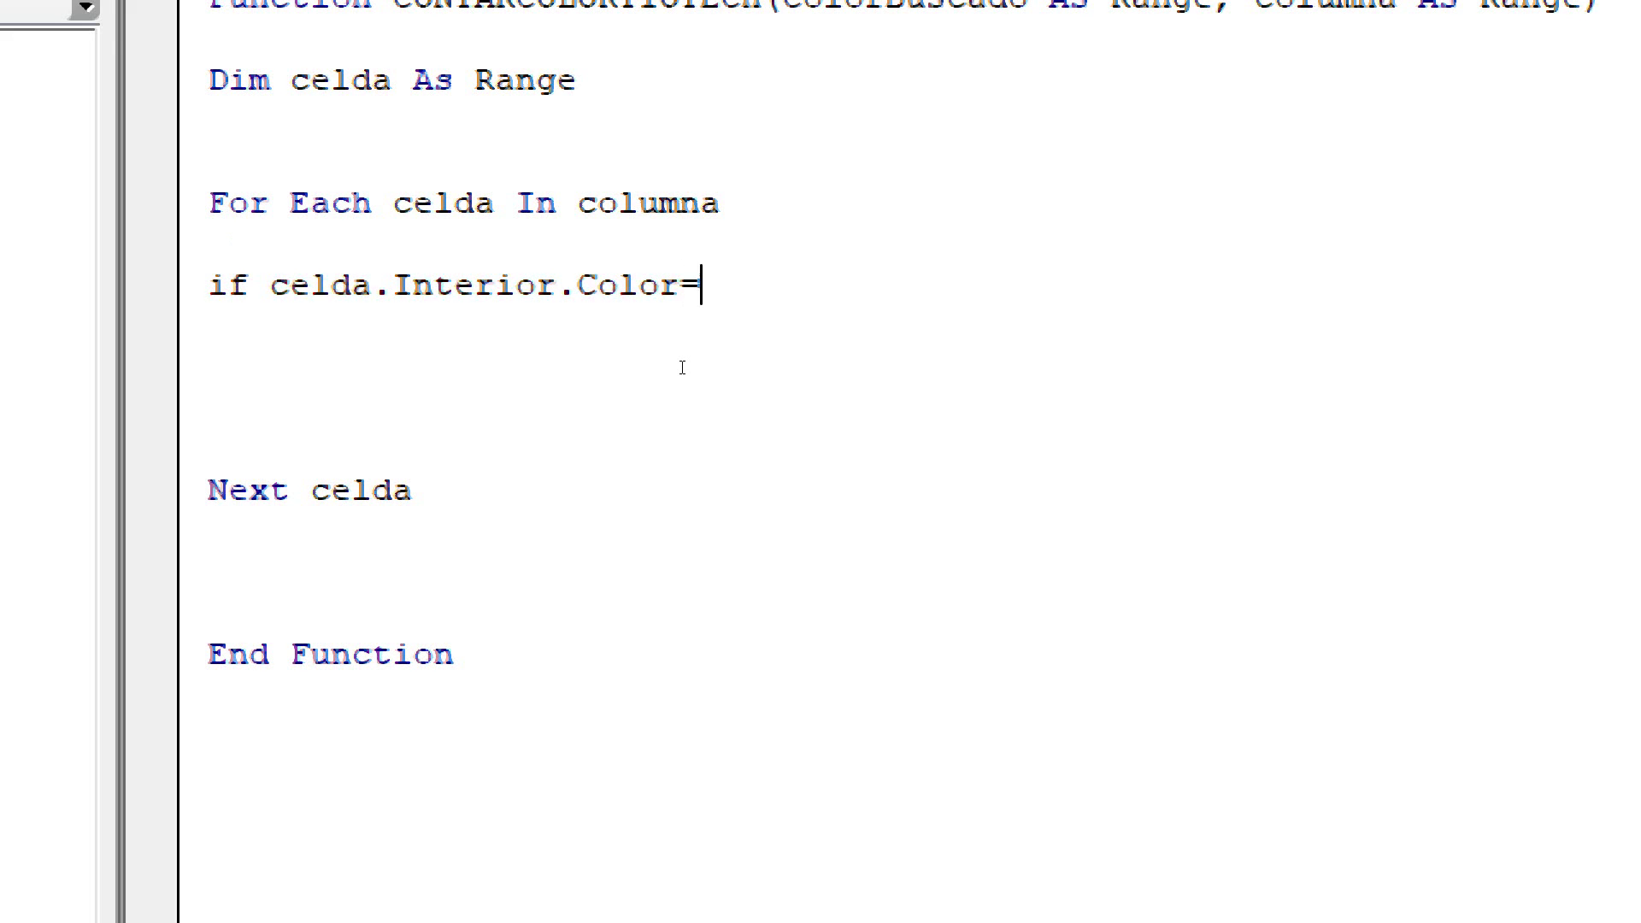
{"action": "type", "text": "color"}
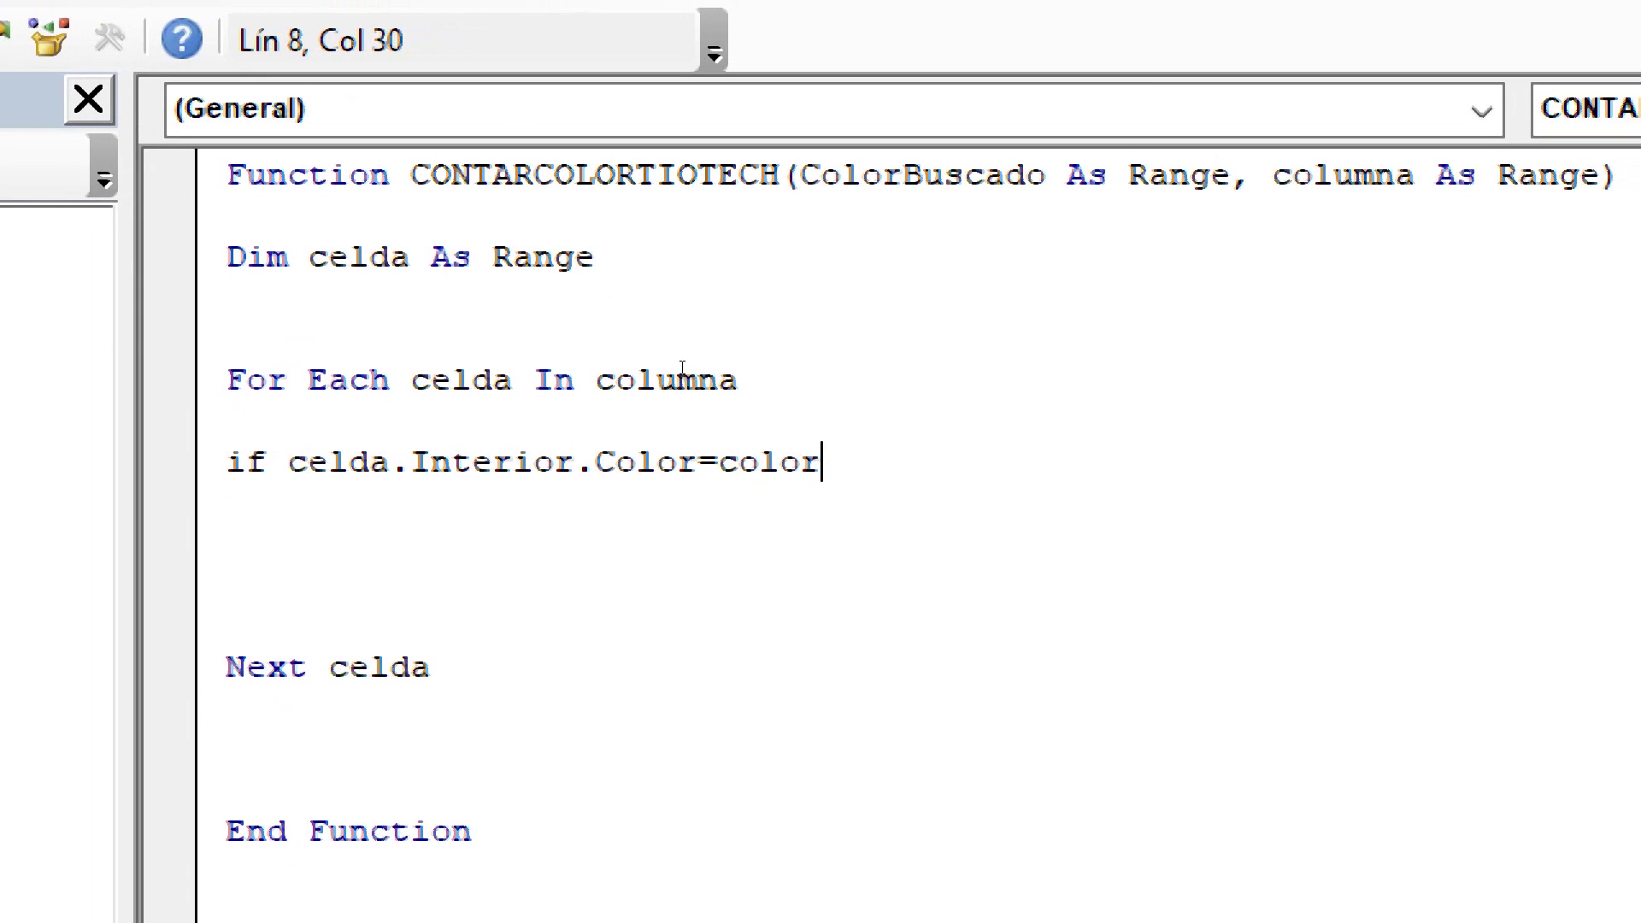
{"action": "type", "text": "buscad"}
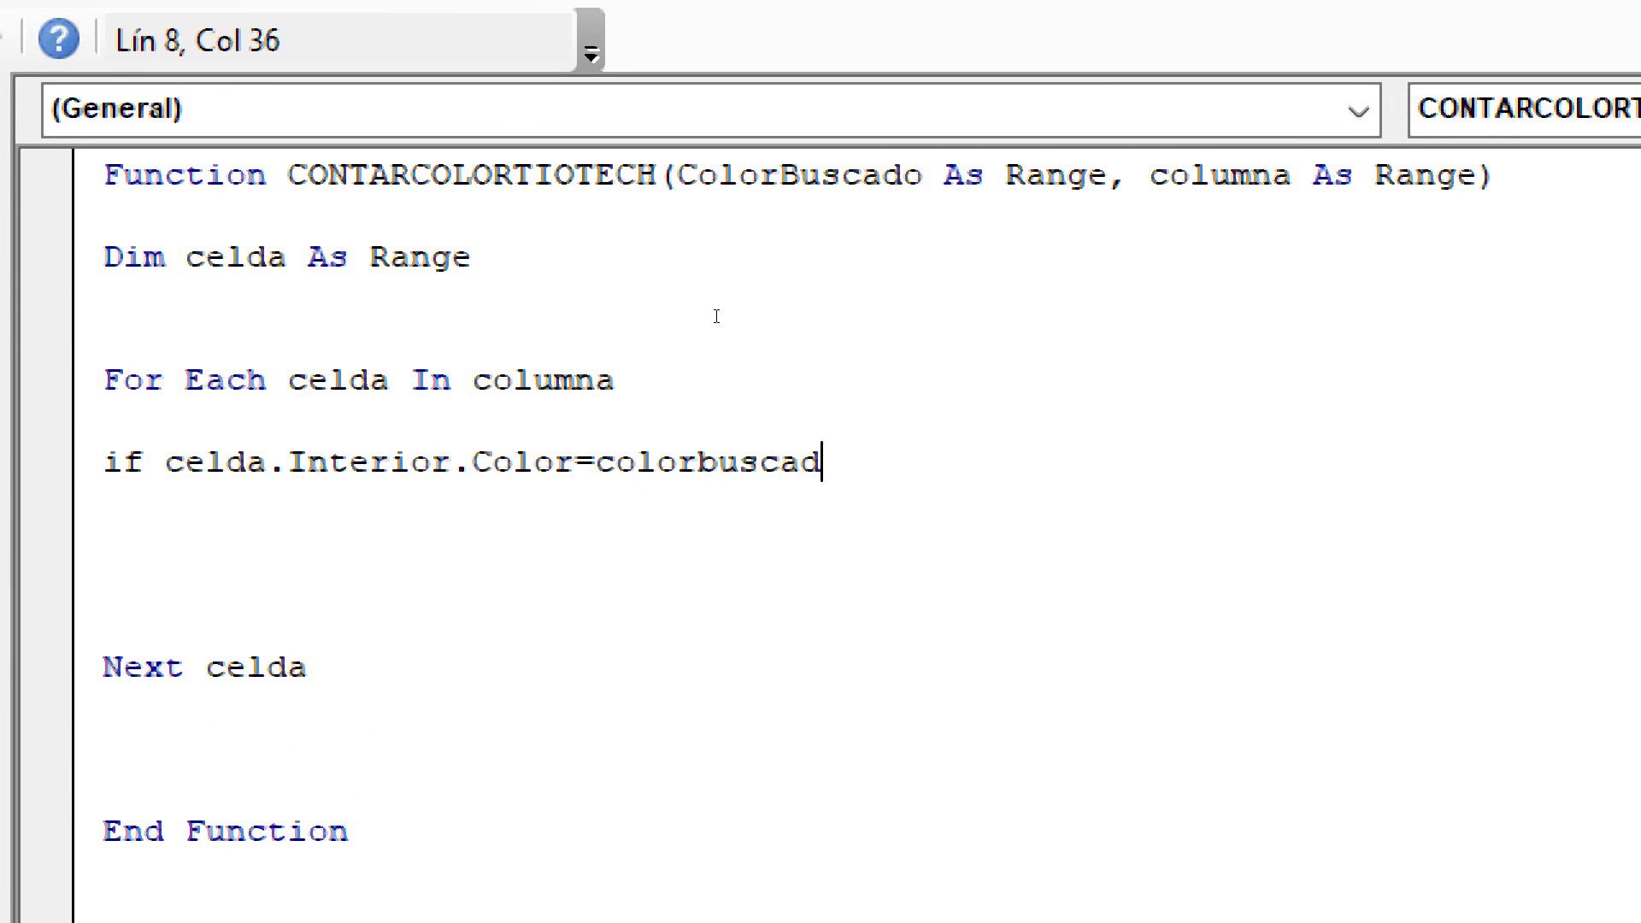
Replace the misspelled colorbuscad with the pasted parameter name ColorBuscado.
{"action": "key", "text": "Down"}
{"action": "key", "text": "Return"}
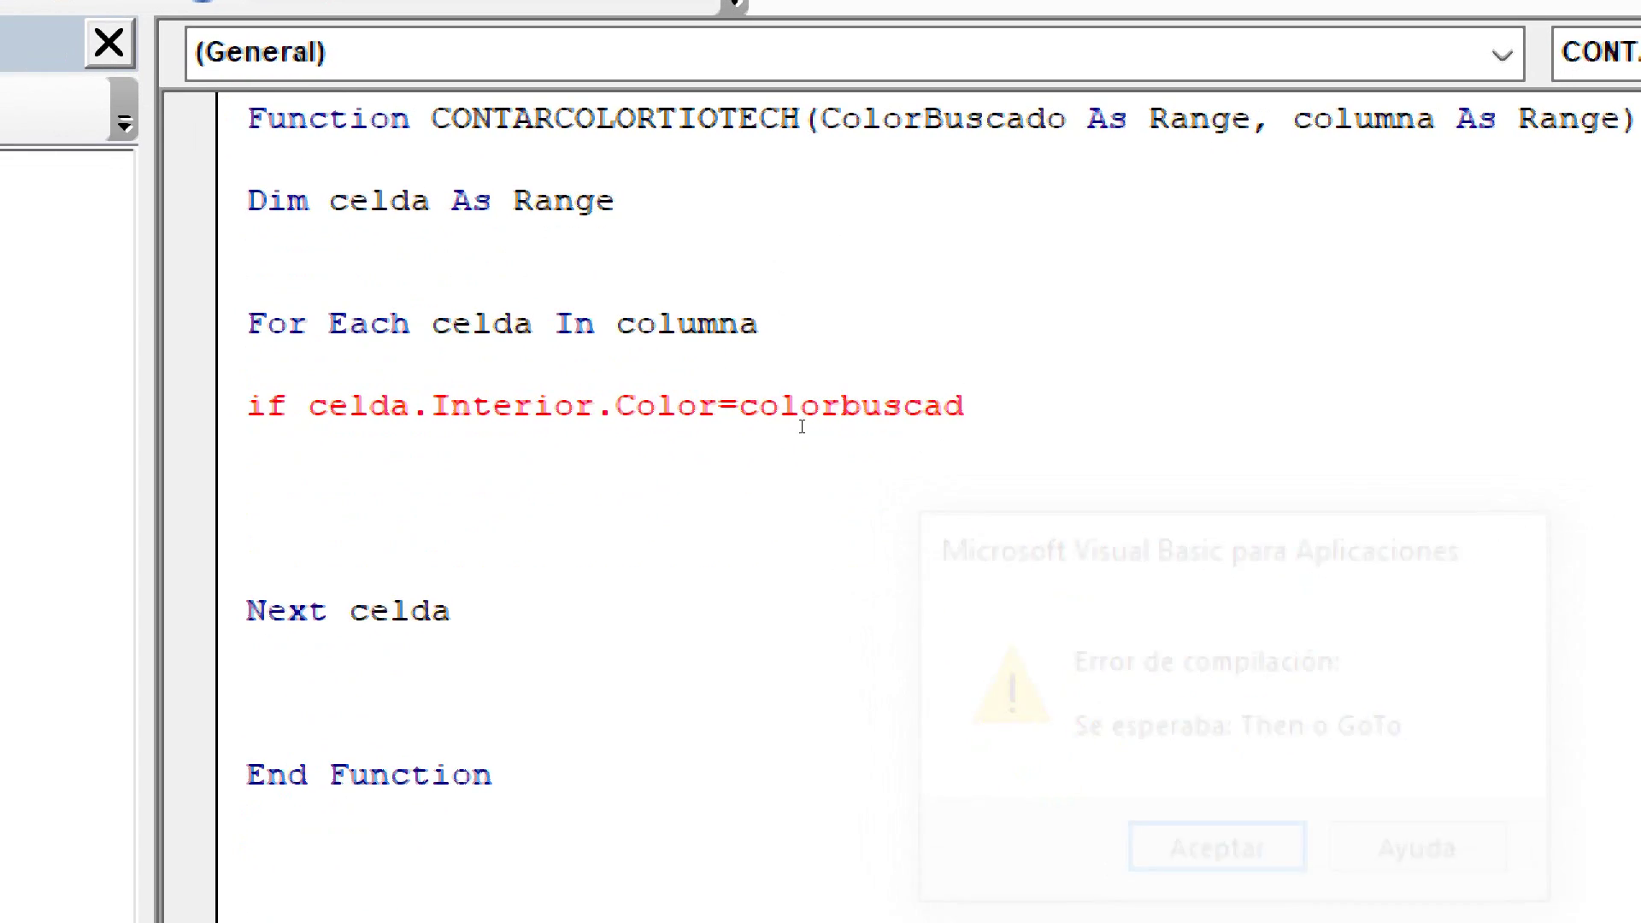
{"action": "left_click_drag", "start_coordinate": [1065, 69], "coordinate": [819, 70]}
{"action": "key", "text": "ctrl+c"}
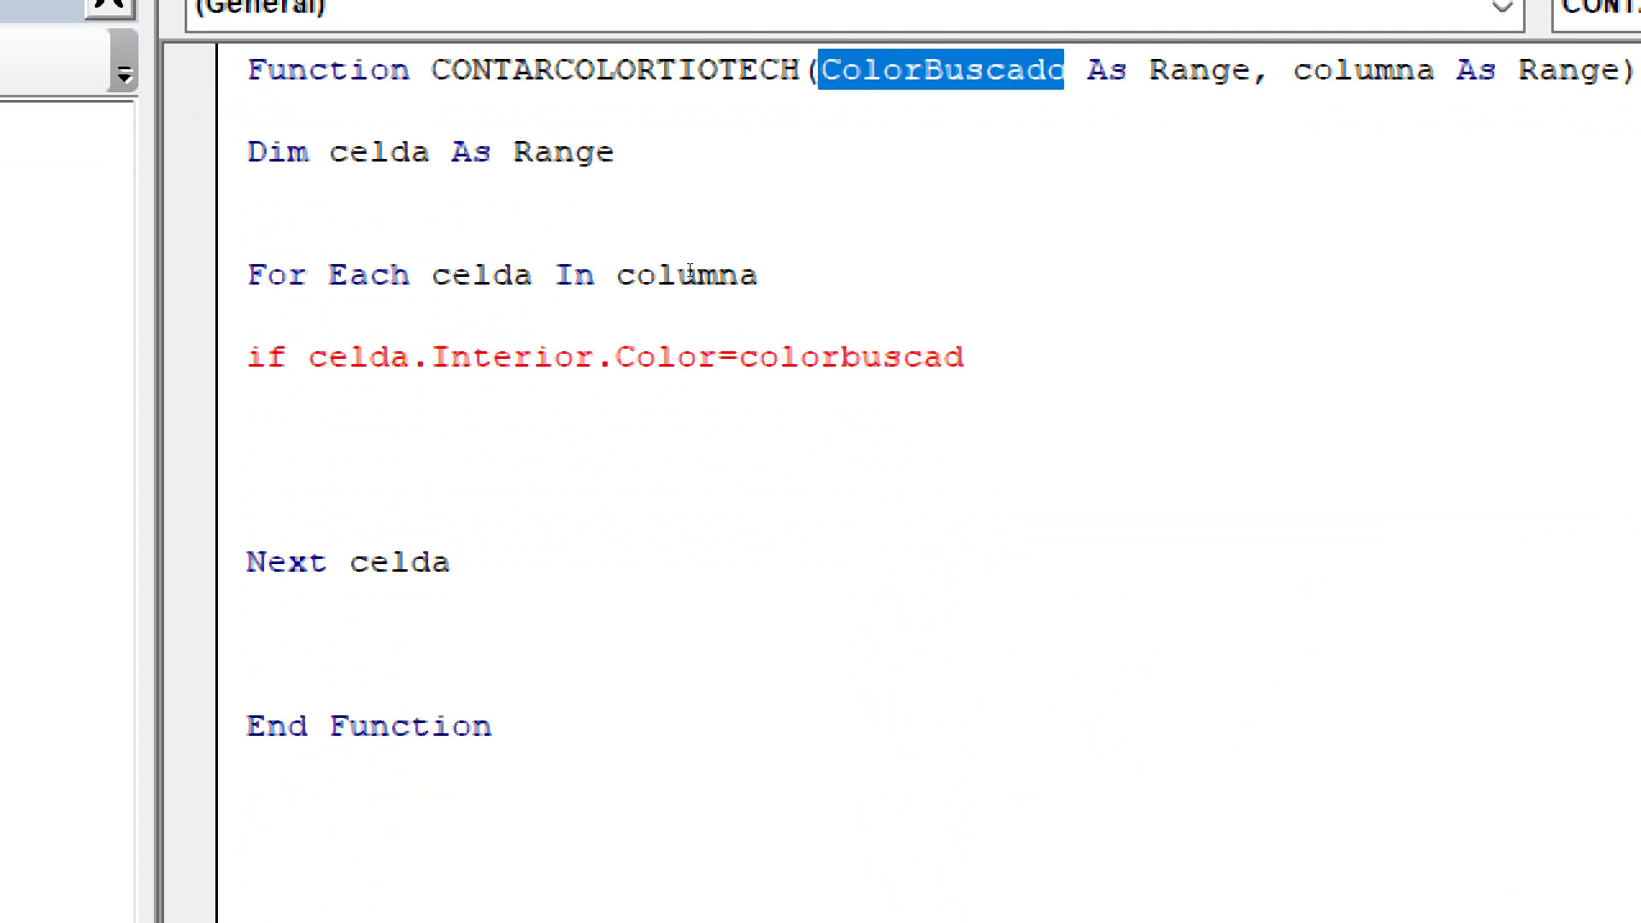
{"action": "left_click", "coordinate": [736, 359]}
{"action": "key", "text": "End"}
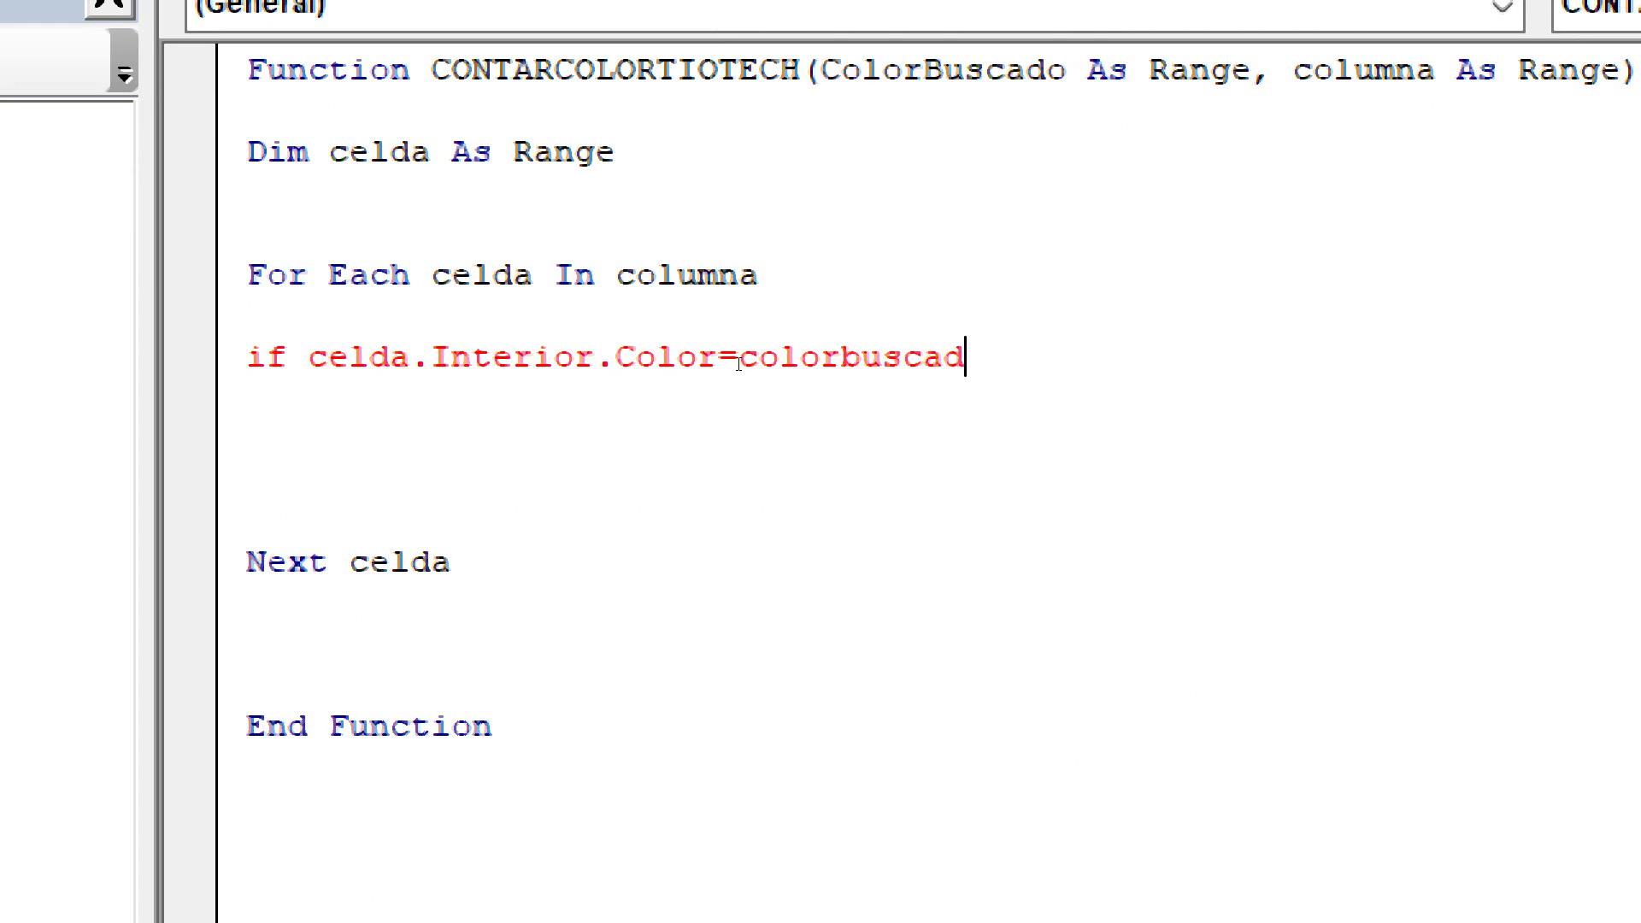
{"action": "key", "text": "shift+Left"}
{"action": "key", "text": "shift+Left"}
{"action": "key", "text": "shift+Left"}
{"action": "key", "text": "shift+Left"}
{"action": "key", "text": "shift+Left"}
{"action": "key", "text": "shift+Left"}
{"action": "key", "text": "ctrl+v"}
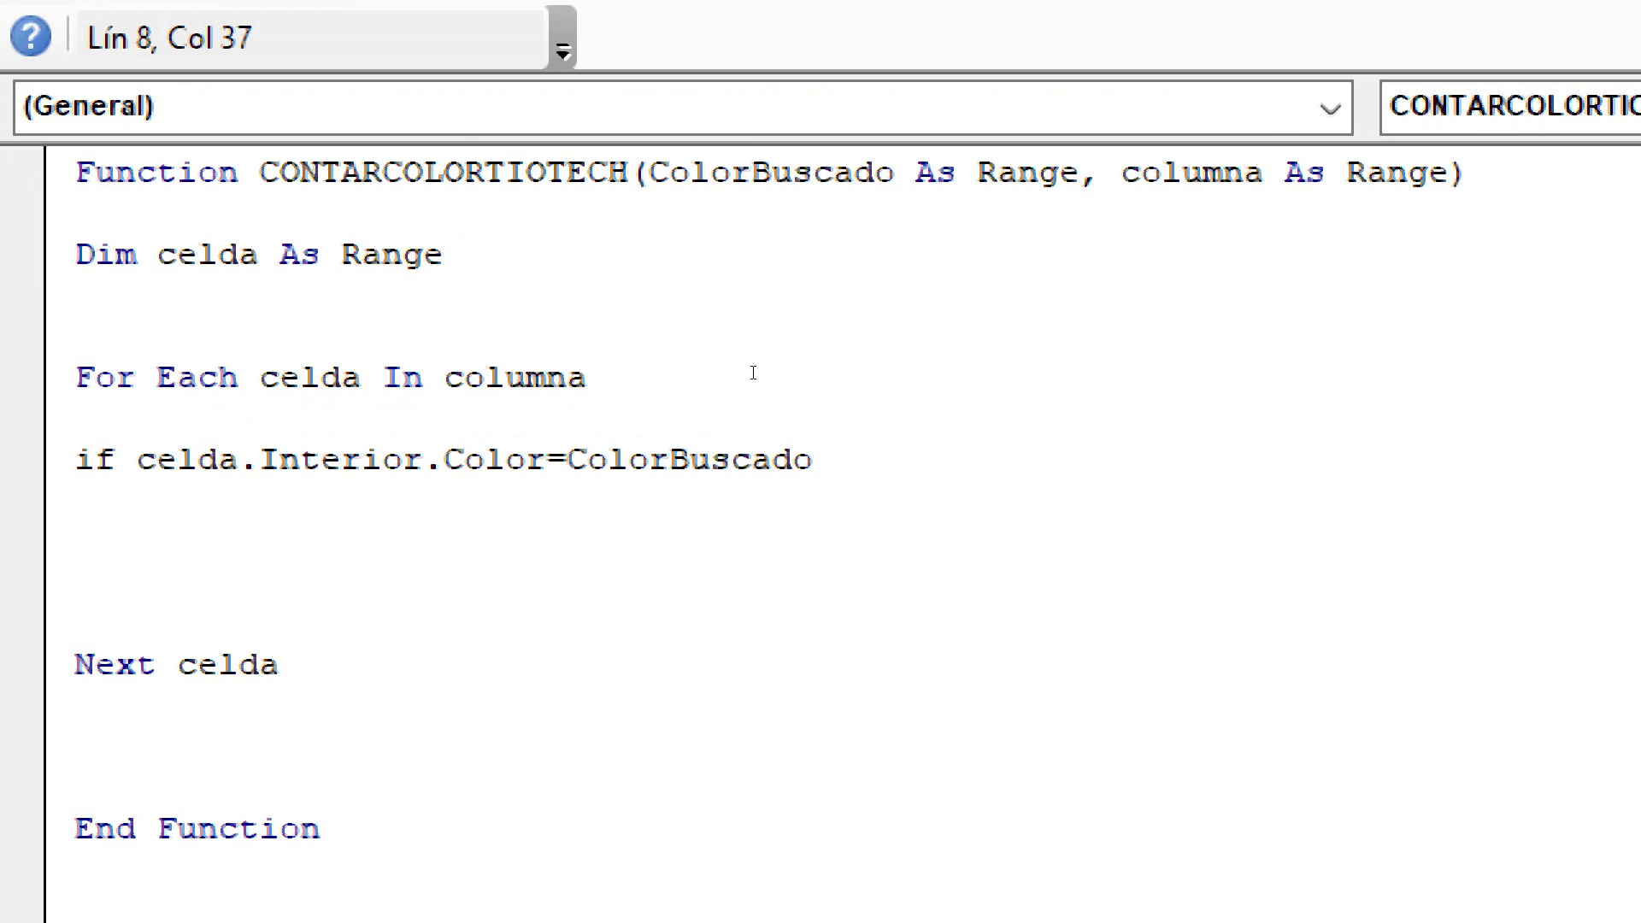
Extend the condition with .Interior.Color Then and start a new line below it.
{"action": "type", "text": ".Inte"}
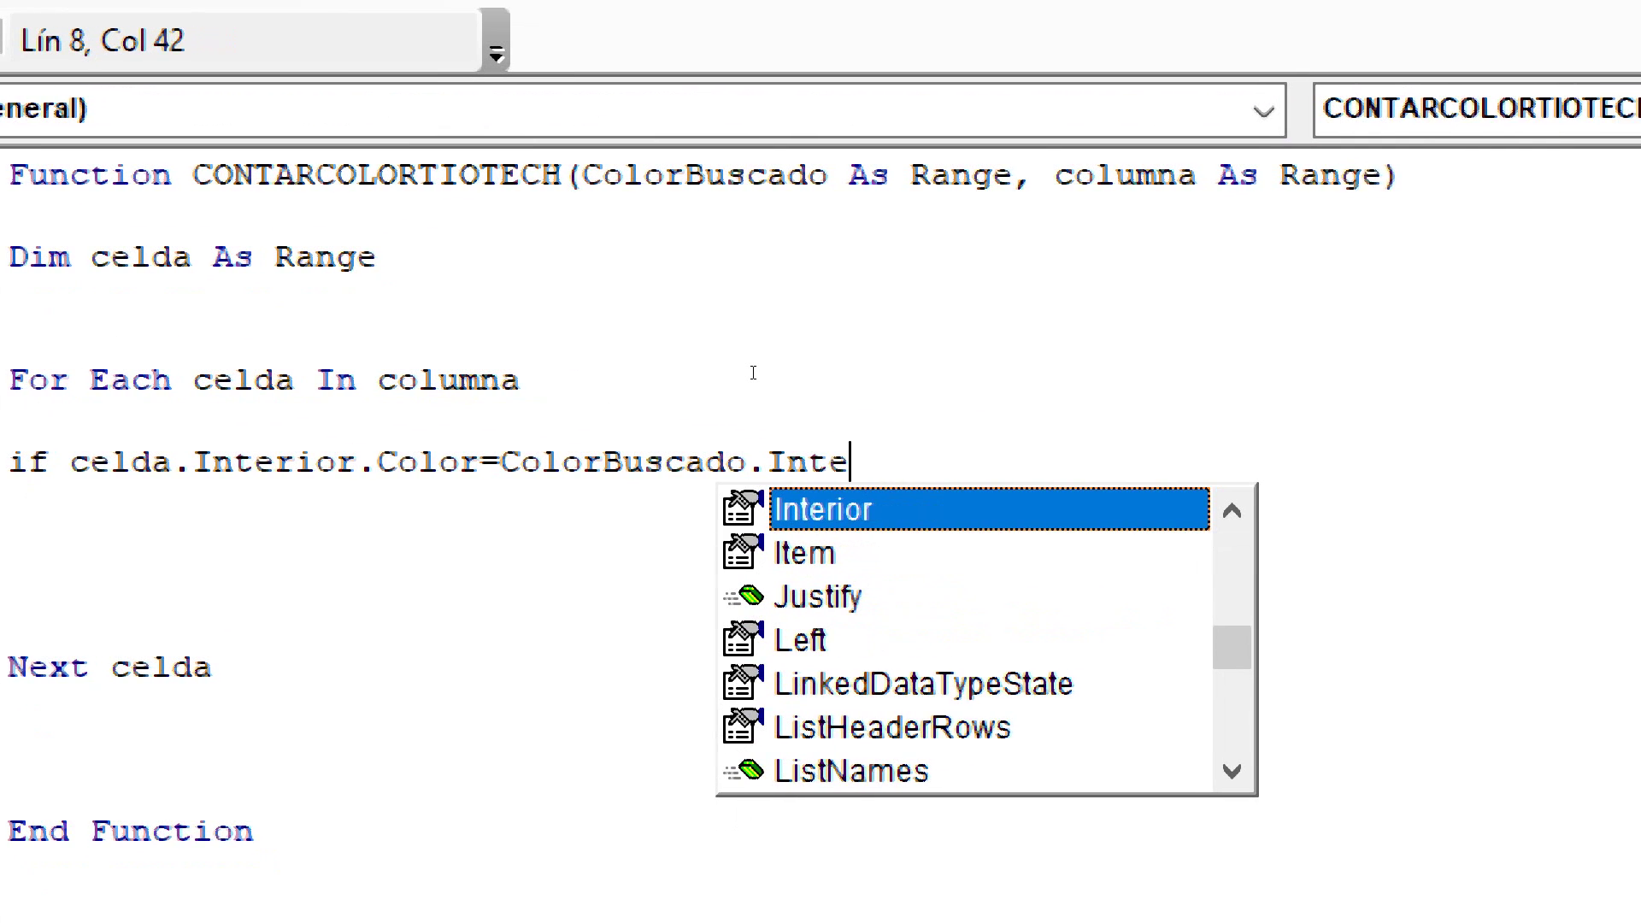
{"action": "type", "text": "rior"}
{"action": "key", "text": "Escape"}
{"action": "type", "text": "."}
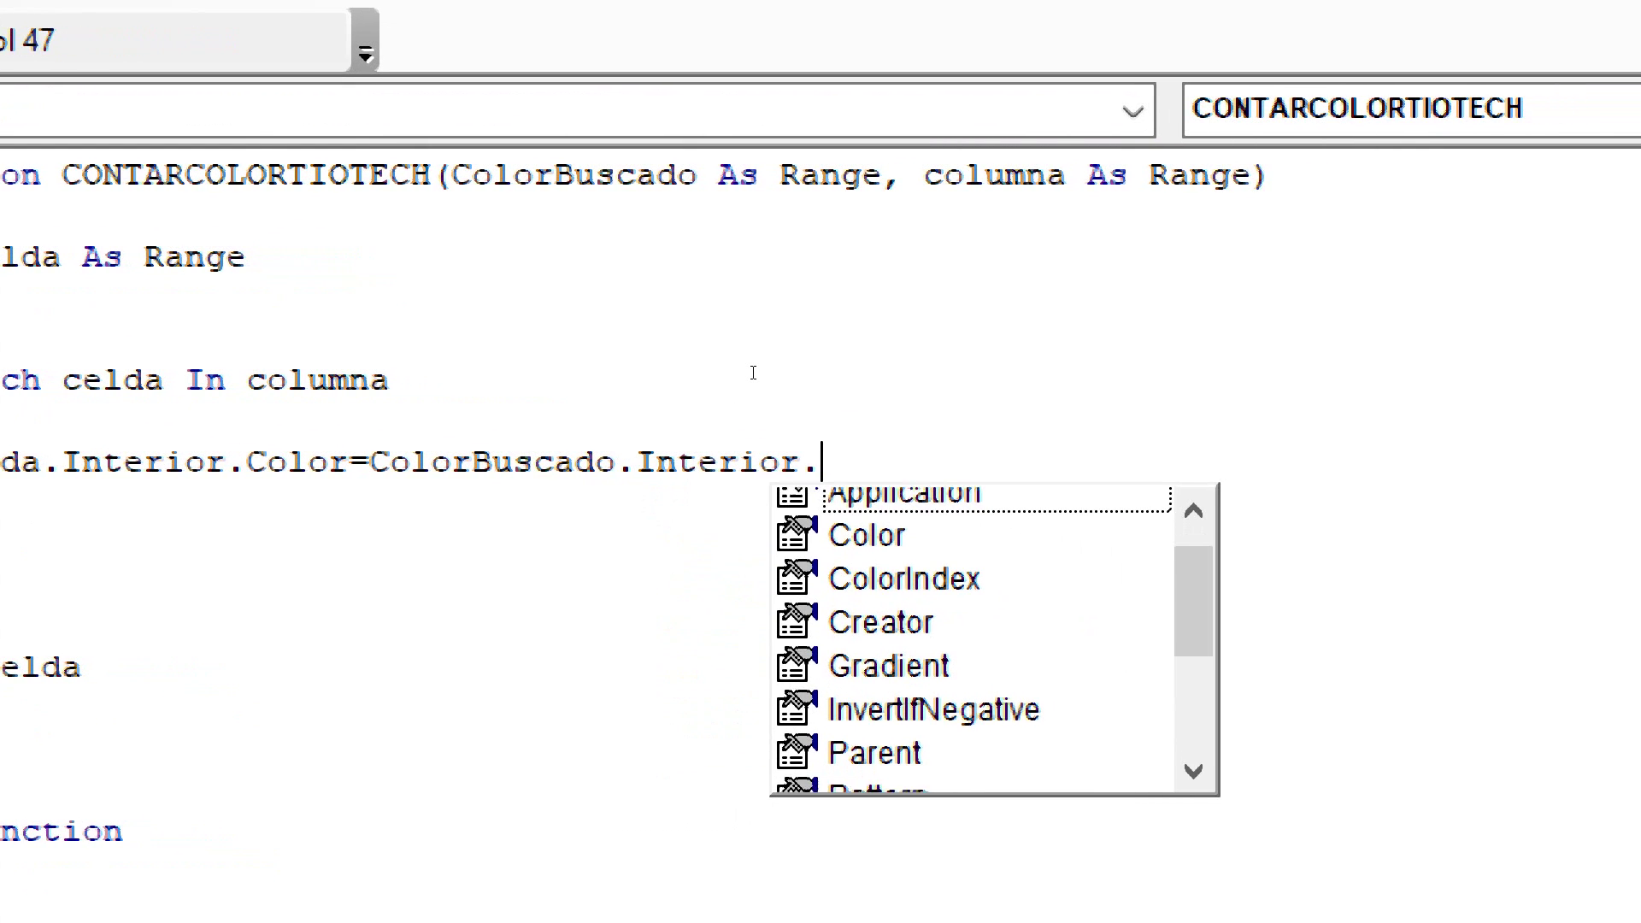
{"action": "type", "text": "color"}
{"action": "key", "text": "Tab"}
{"action": "type", "text": "t"}
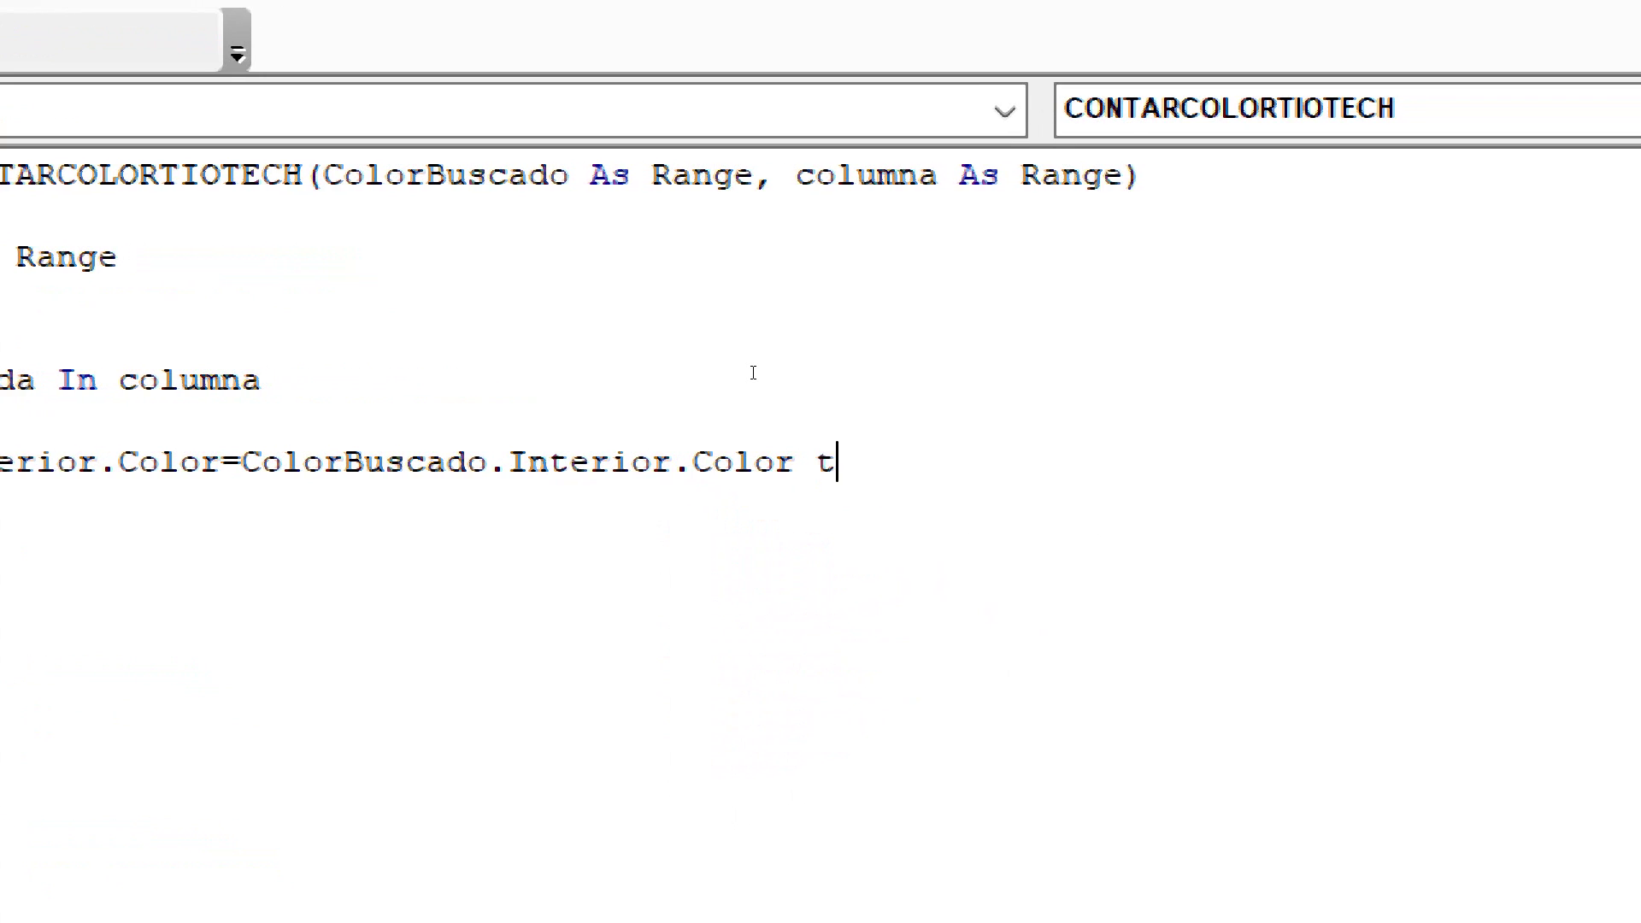
{"action": "type", "text": "hen"}
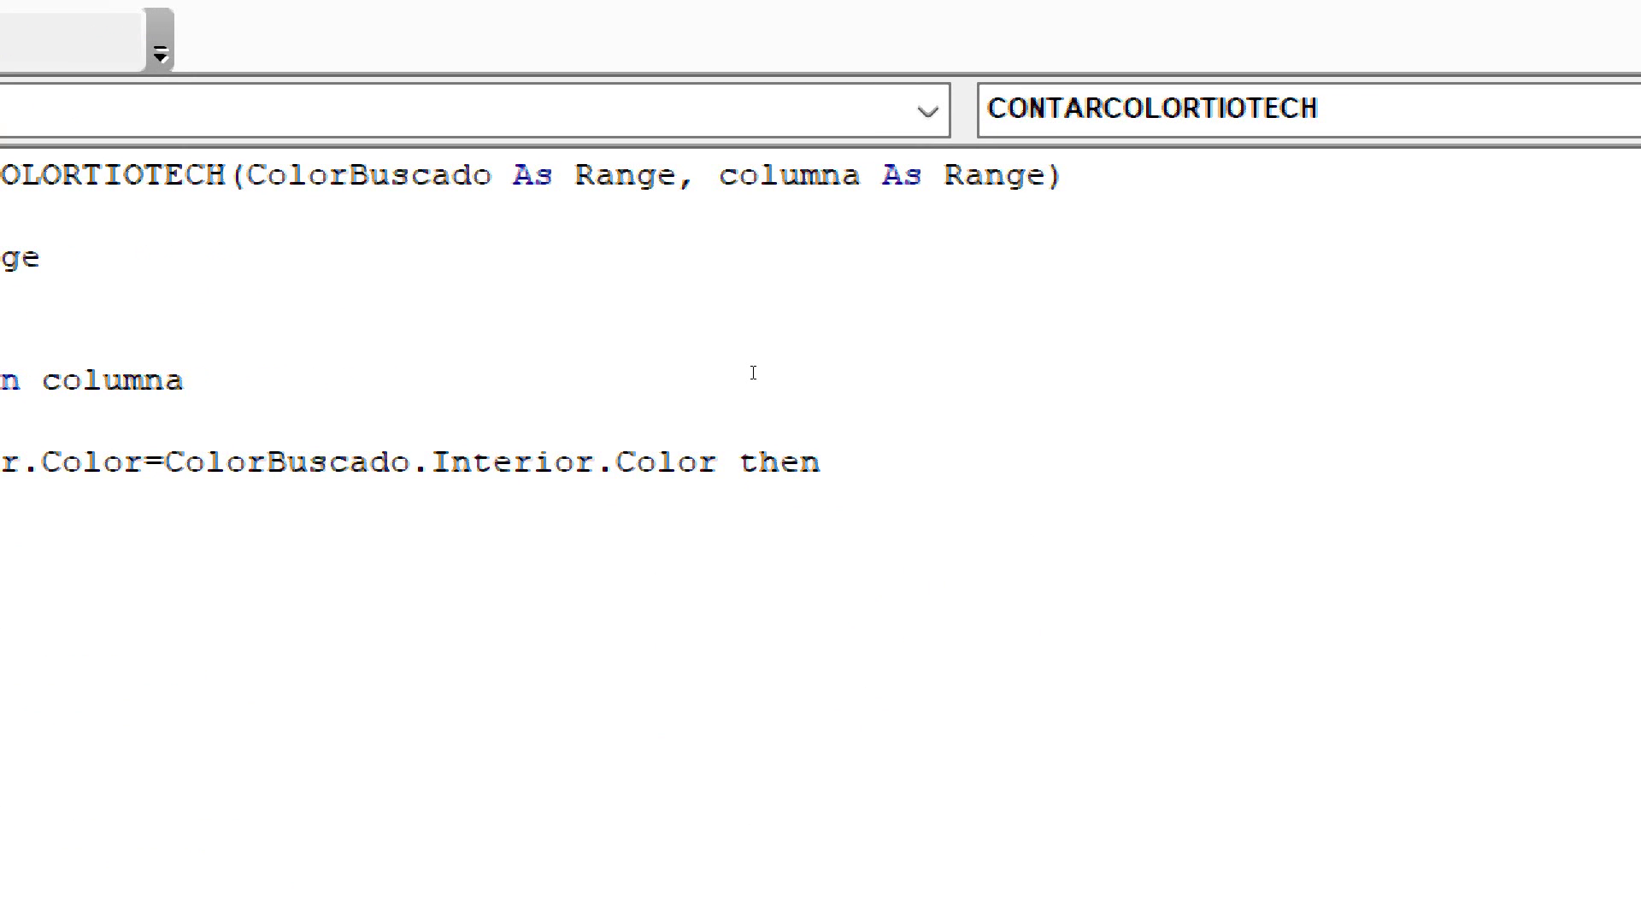
{"action": "key", "text": "Return"}
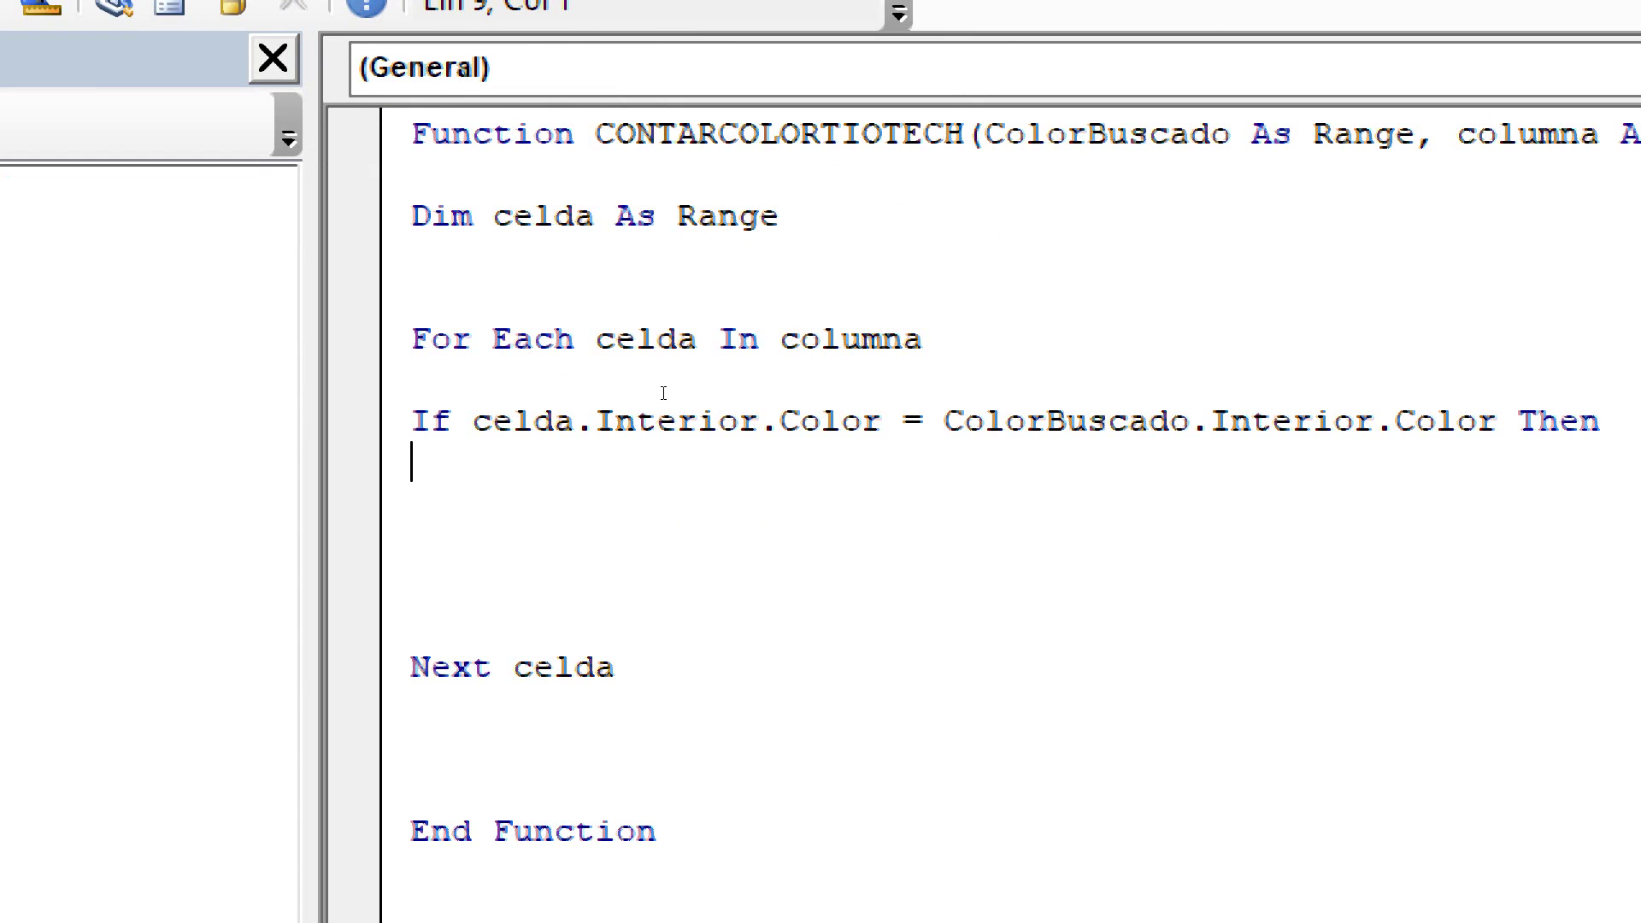
Add 'contar = contar + 1' under the If line, followed by 'End If'.
{"action": "type", "text": "c"}
{"action": "type", "text": "onta"}
{"action": "type", "text": "r"}
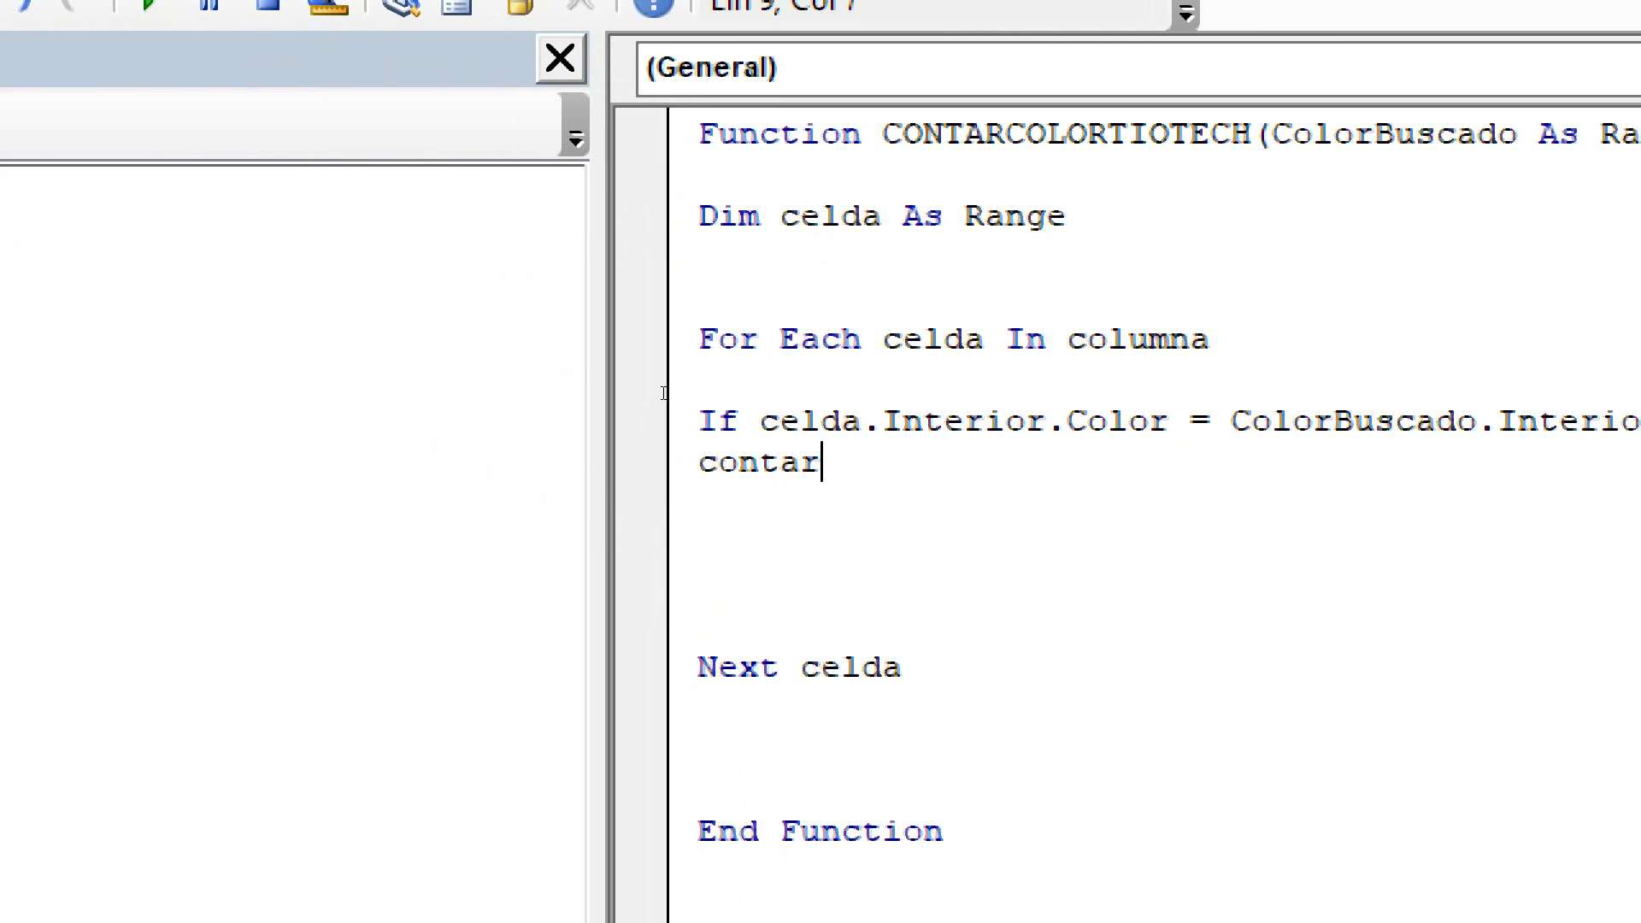
{"action": "type", "text": "=c"}
{"action": "type", "text": "ontar"}
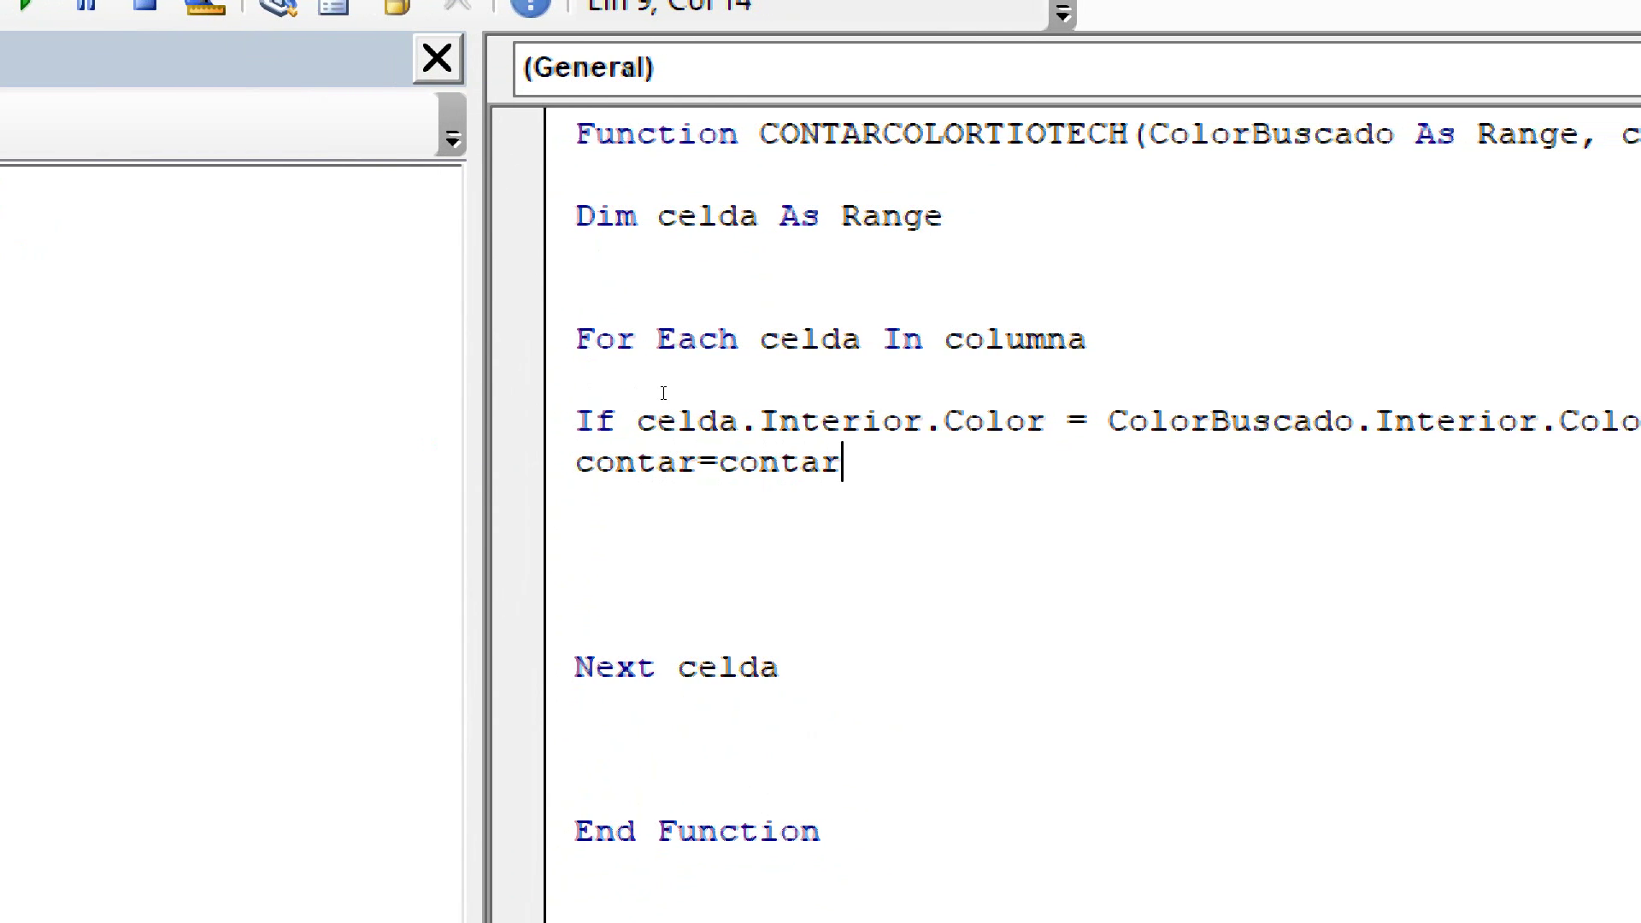
{"action": "type", "text": "+"}
{"action": "key", "text": "Return"}
{"action": "key", "text": "Return"}
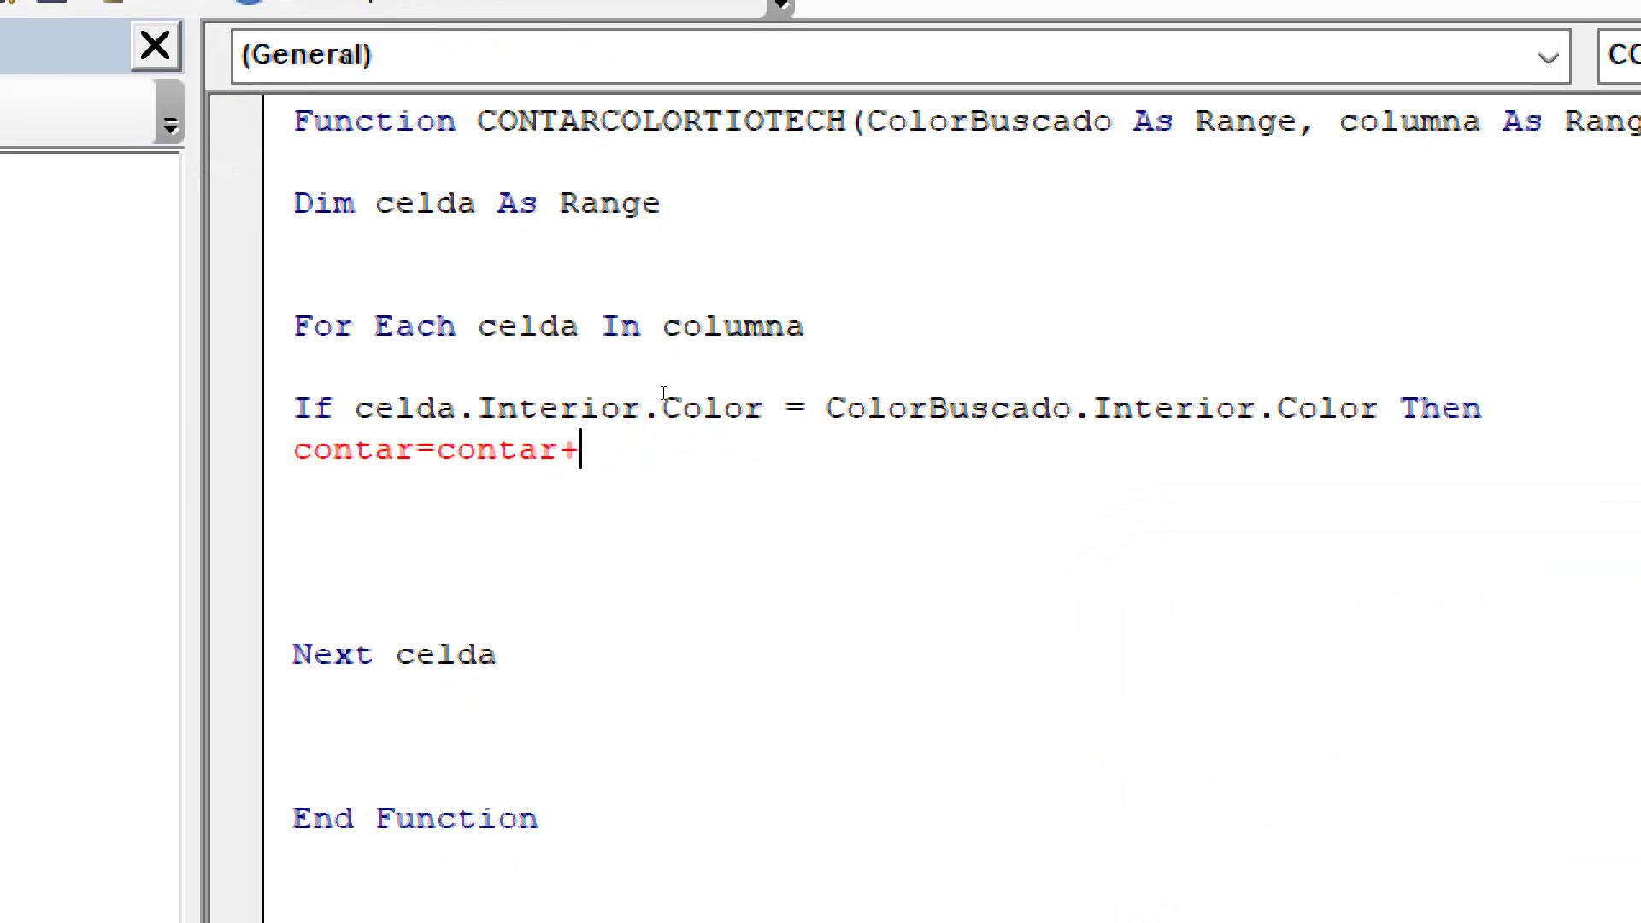
{"action": "type", "text": "1"}
{"action": "key", "text": "Return"}
{"action": "type", "text": "en"}
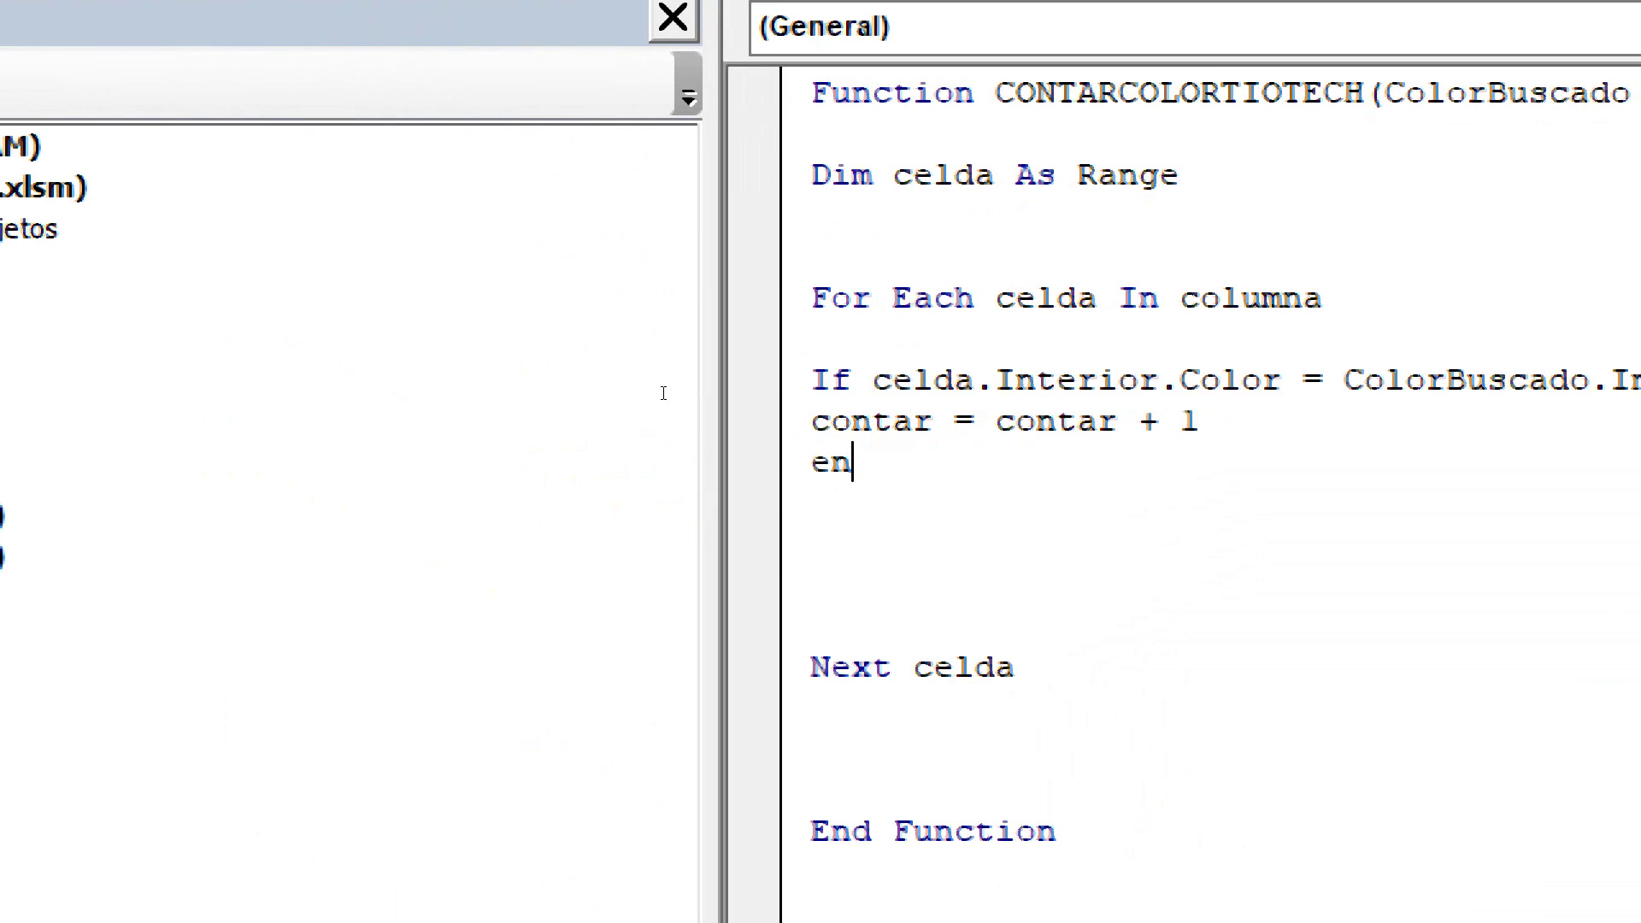
{"action": "type", "text": "d if"}
{"action": "key", "text": "Return"}
{"action": "key", "text": "Left"}
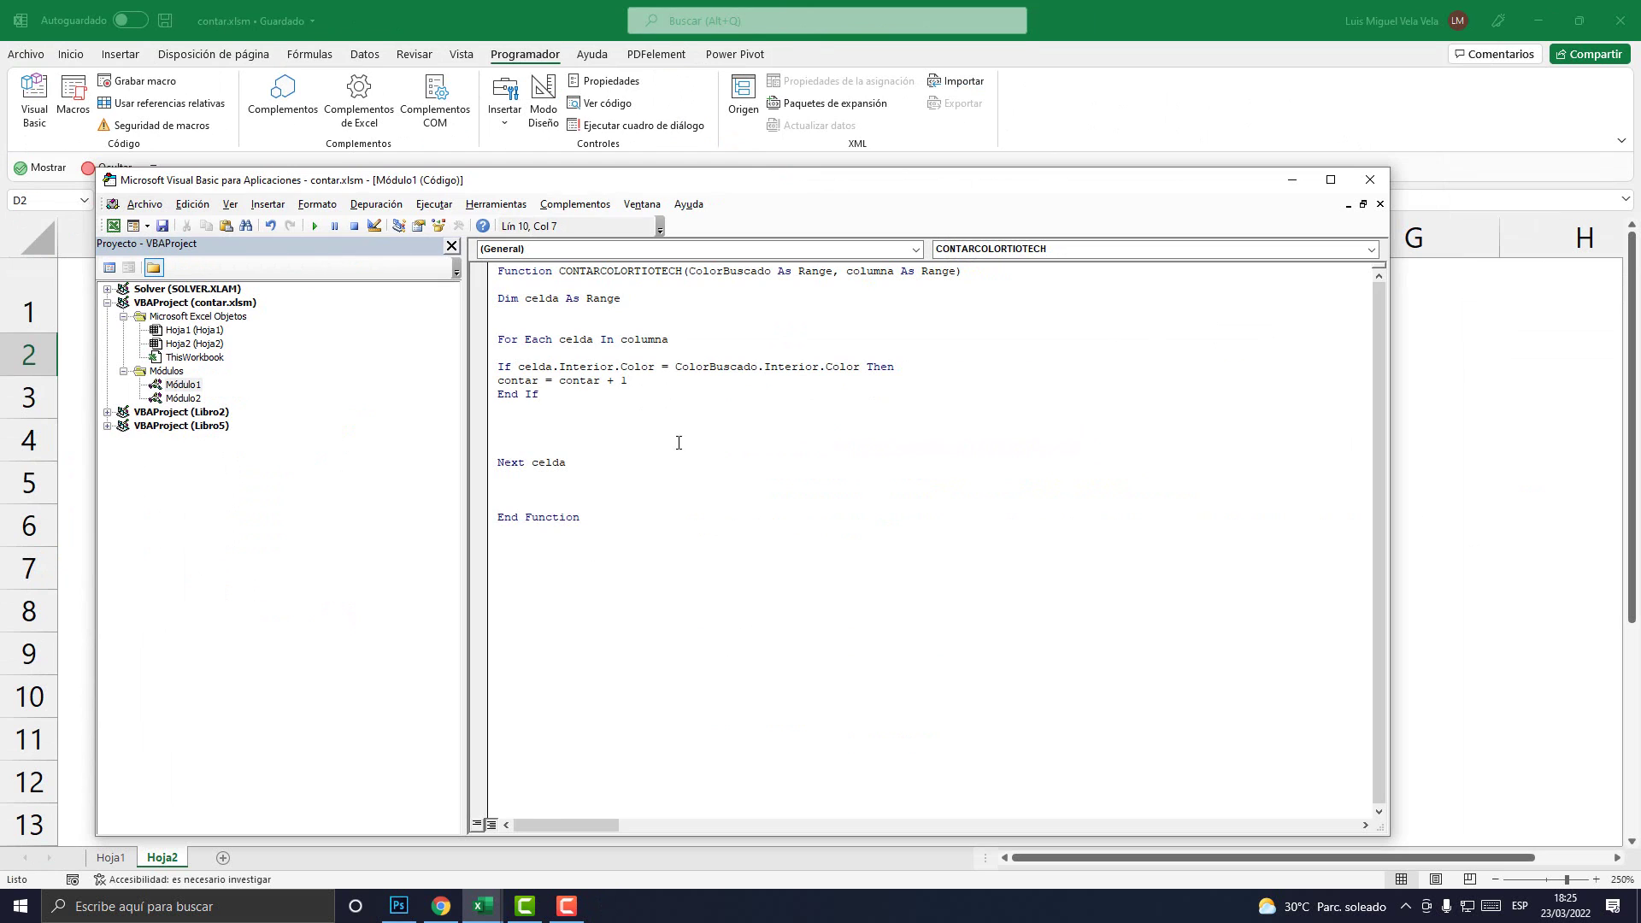
{"action": "left_click", "coordinate": [660, 383]}
Paste the CONTARCOLORTIOTECH name below End If, followed by an equals sign.
{"action": "key", "text": "Down"}
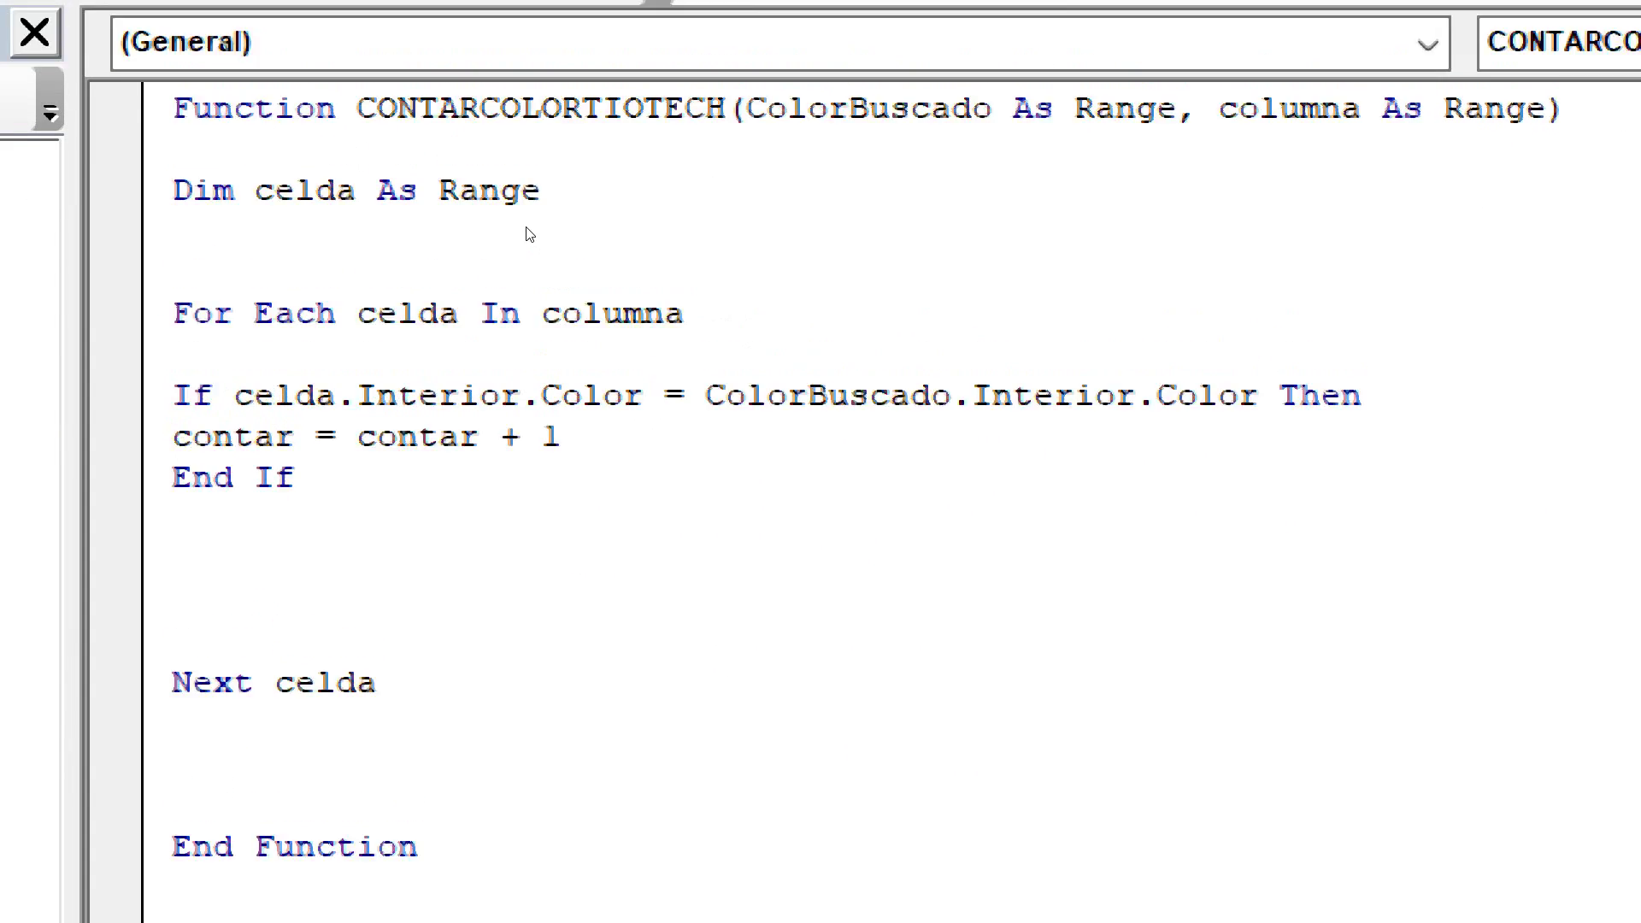
{"action": "left_click_drag", "start_coordinate": [676, 282], "coordinate": [564, 272]}
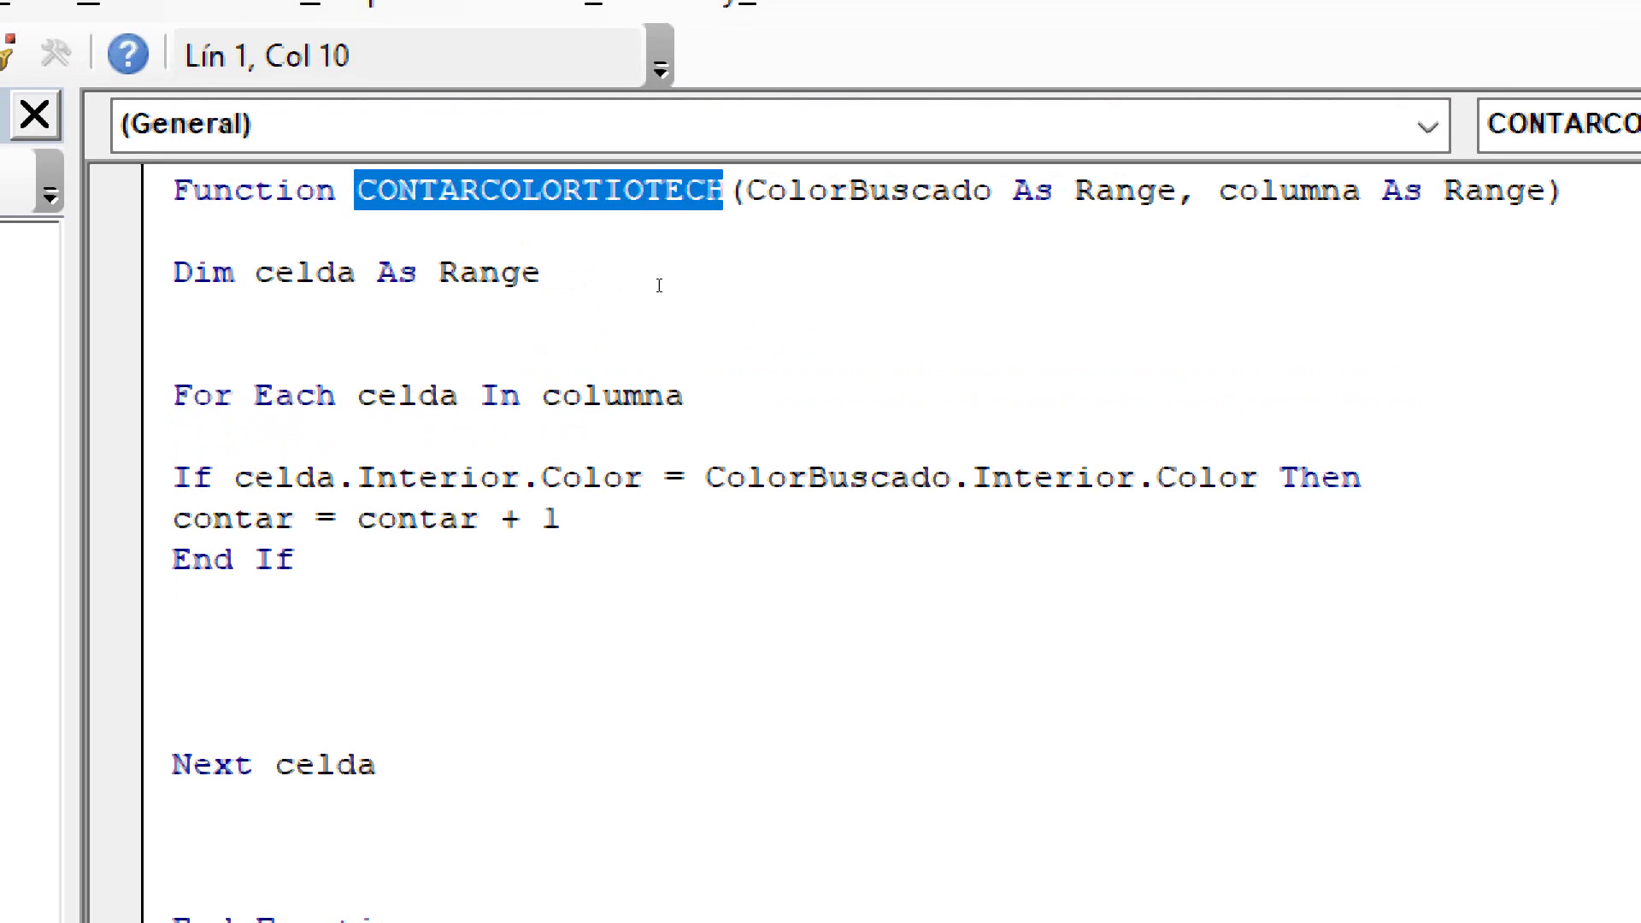
{"action": "key", "text": "ctrl+c"}
{"action": "left_click", "coordinate": [547, 641]}
{"action": "key", "text": "ctrl+v"}
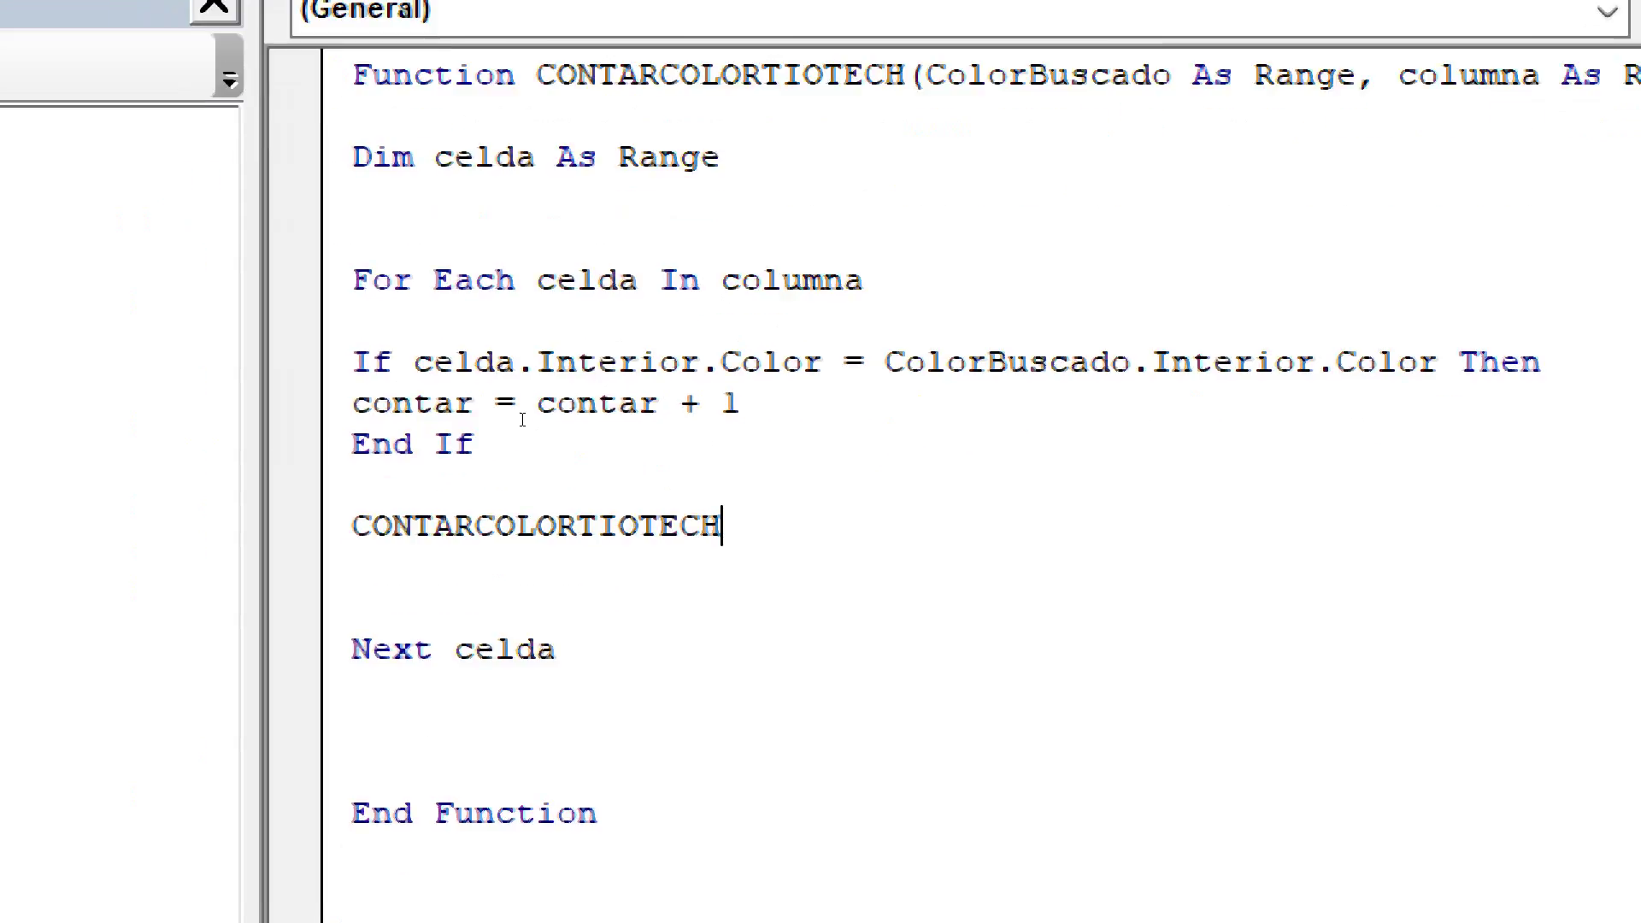
{"action": "type", "text": "="}
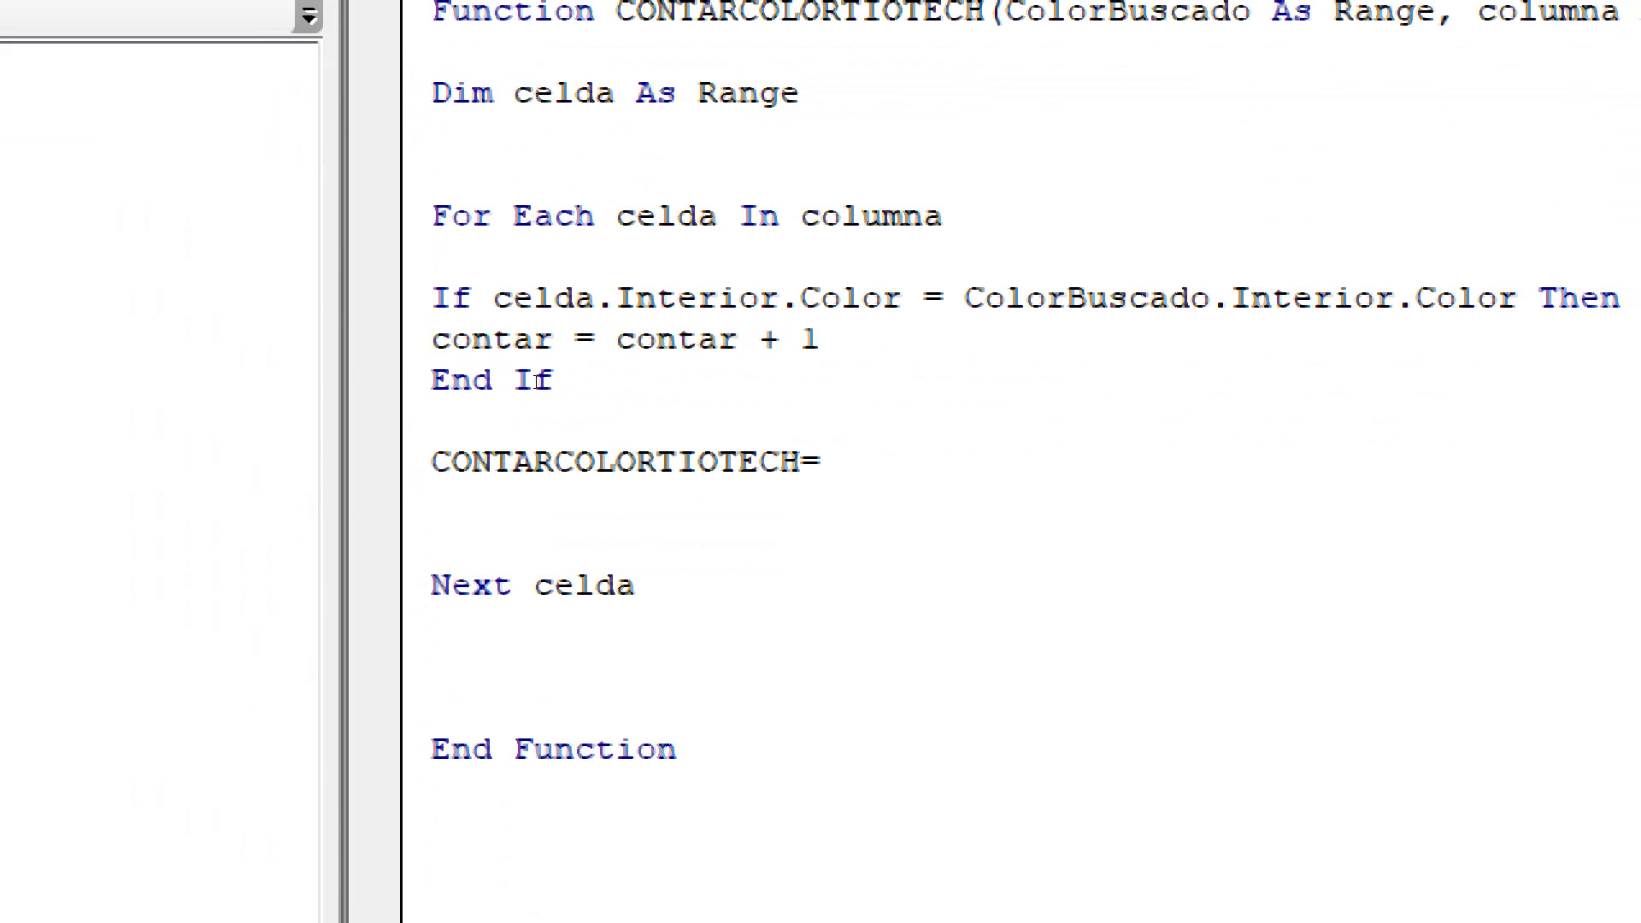
Complete the line as CONTARCOLORTIOTECH = contar and return to the worksheet.
{"action": "left_click", "coordinate": [513, 380]}
{"action": "key", "text": "Return"}
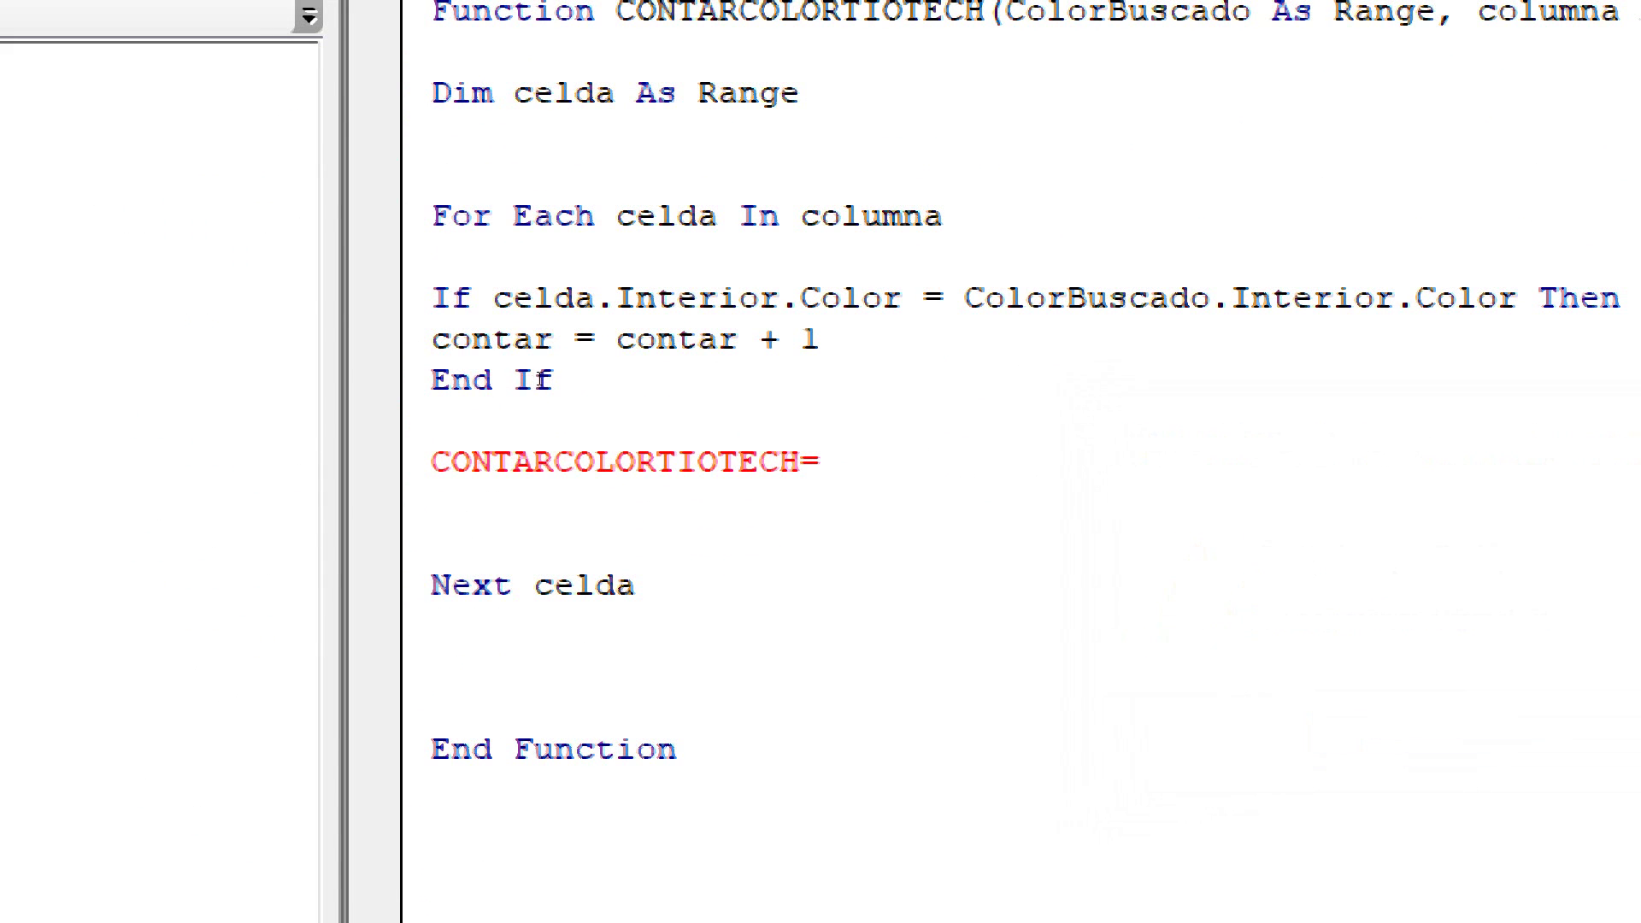
{"action": "key", "text": "shift+Left"}
{"action": "key", "text": "shift+Left"}
{"action": "key", "text": "shift+Left"}
{"action": "key", "text": "shift+Left"}
{"action": "key", "text": "ctrl+c"}
{"action": "left_click", "coordinate": [822, 461]}
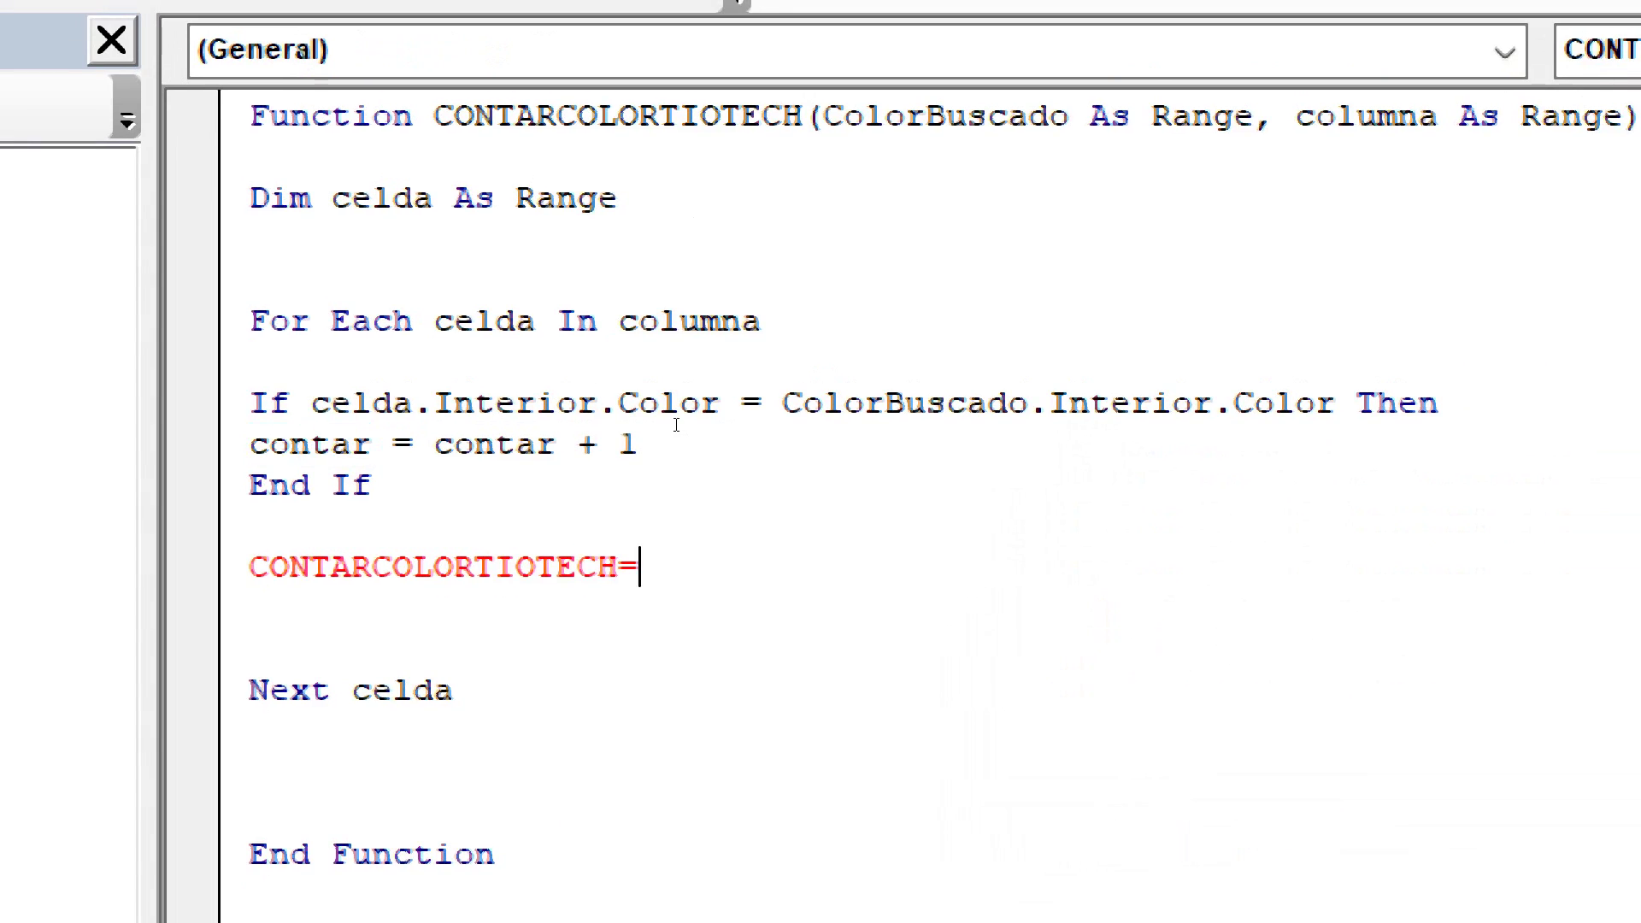
{"action": "key", "text": "ctrl+v"}
{"action": "key", "text": "Down"}
{"action": "key", "text": "Down"}
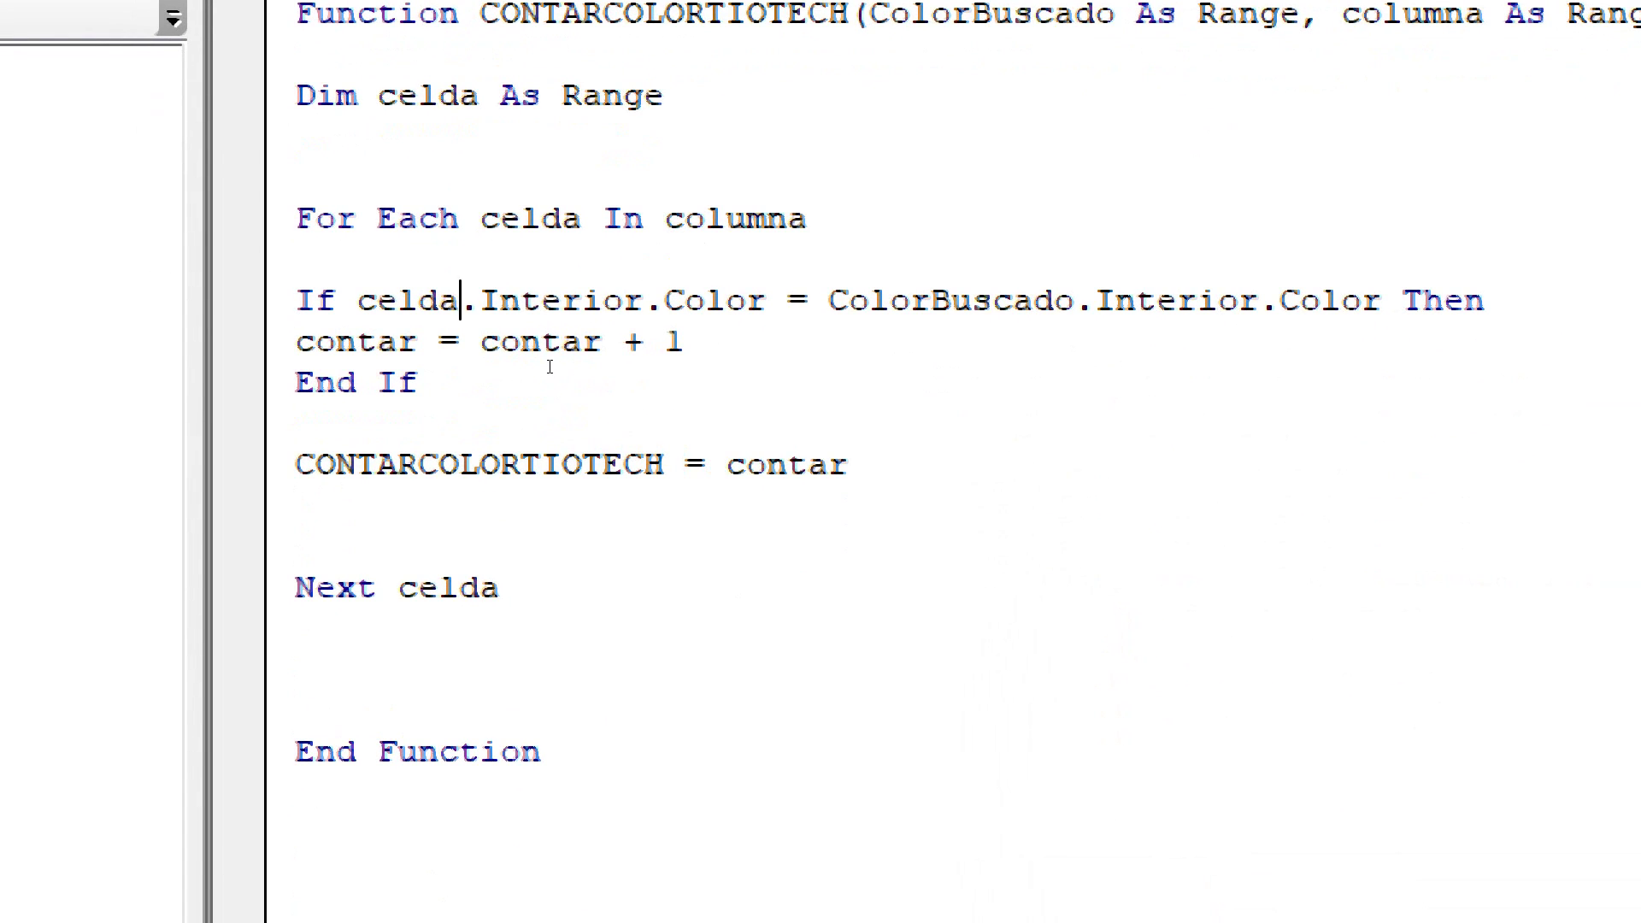
{"action": "key", "text": "shift+Left"}
{"action": "key", "text": "shift+Left"}
{"action": "key", "text": "shift+Left"}
{"action": "key", "text": "shift+Left"}
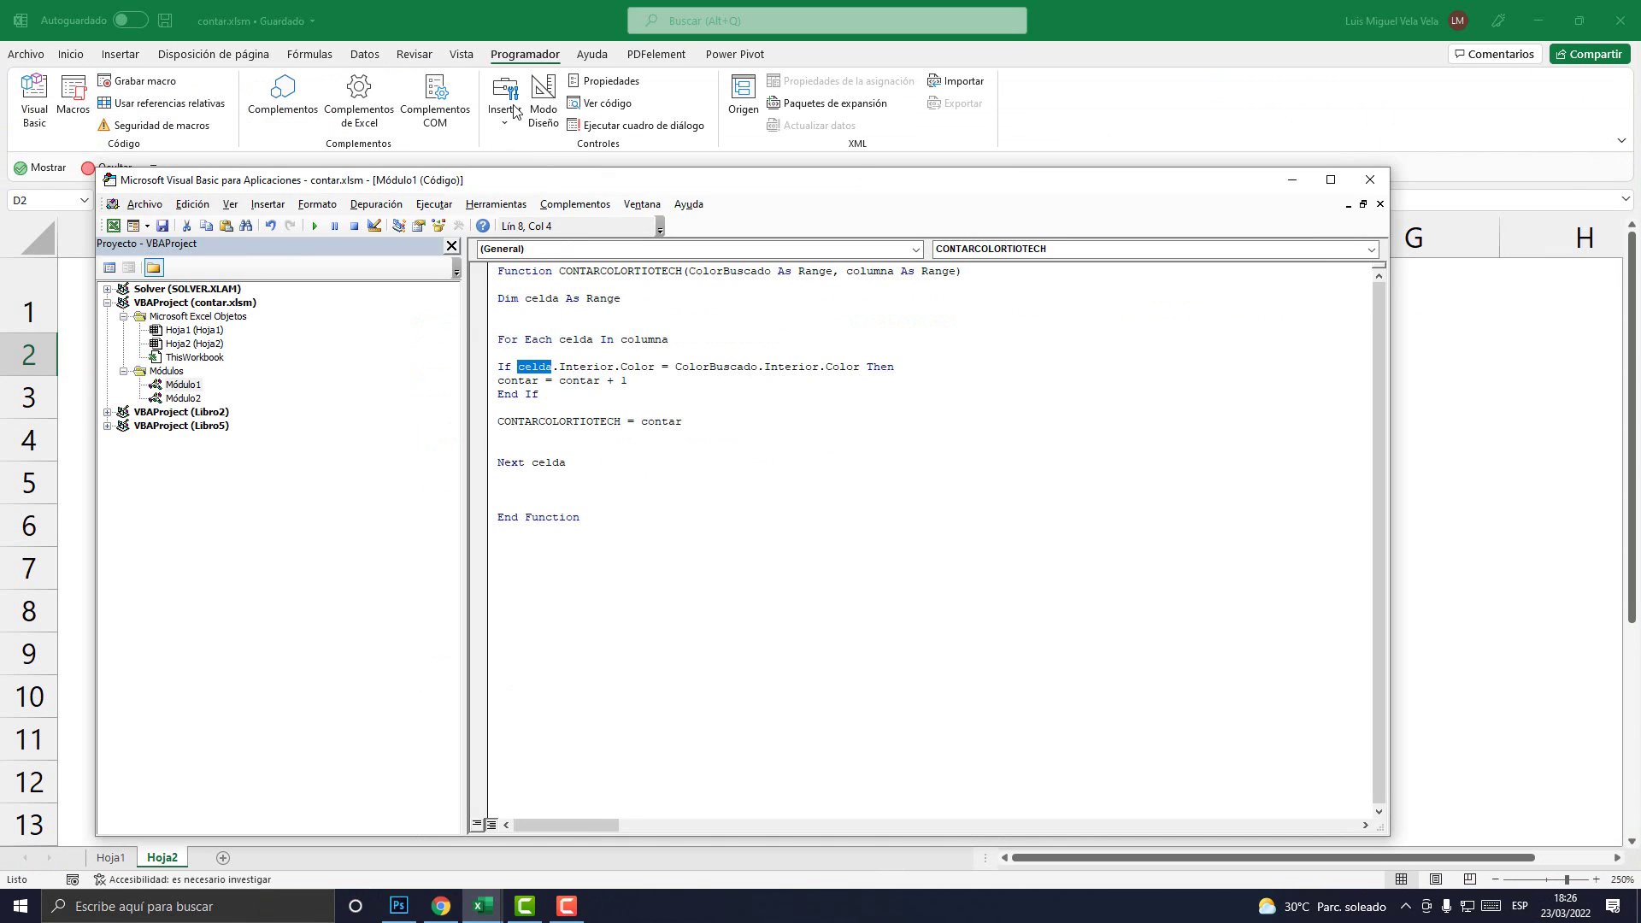
{"action": "key", "text": "alt+F11"}
{"action": "left_click", "coordinate": [336, 354]}
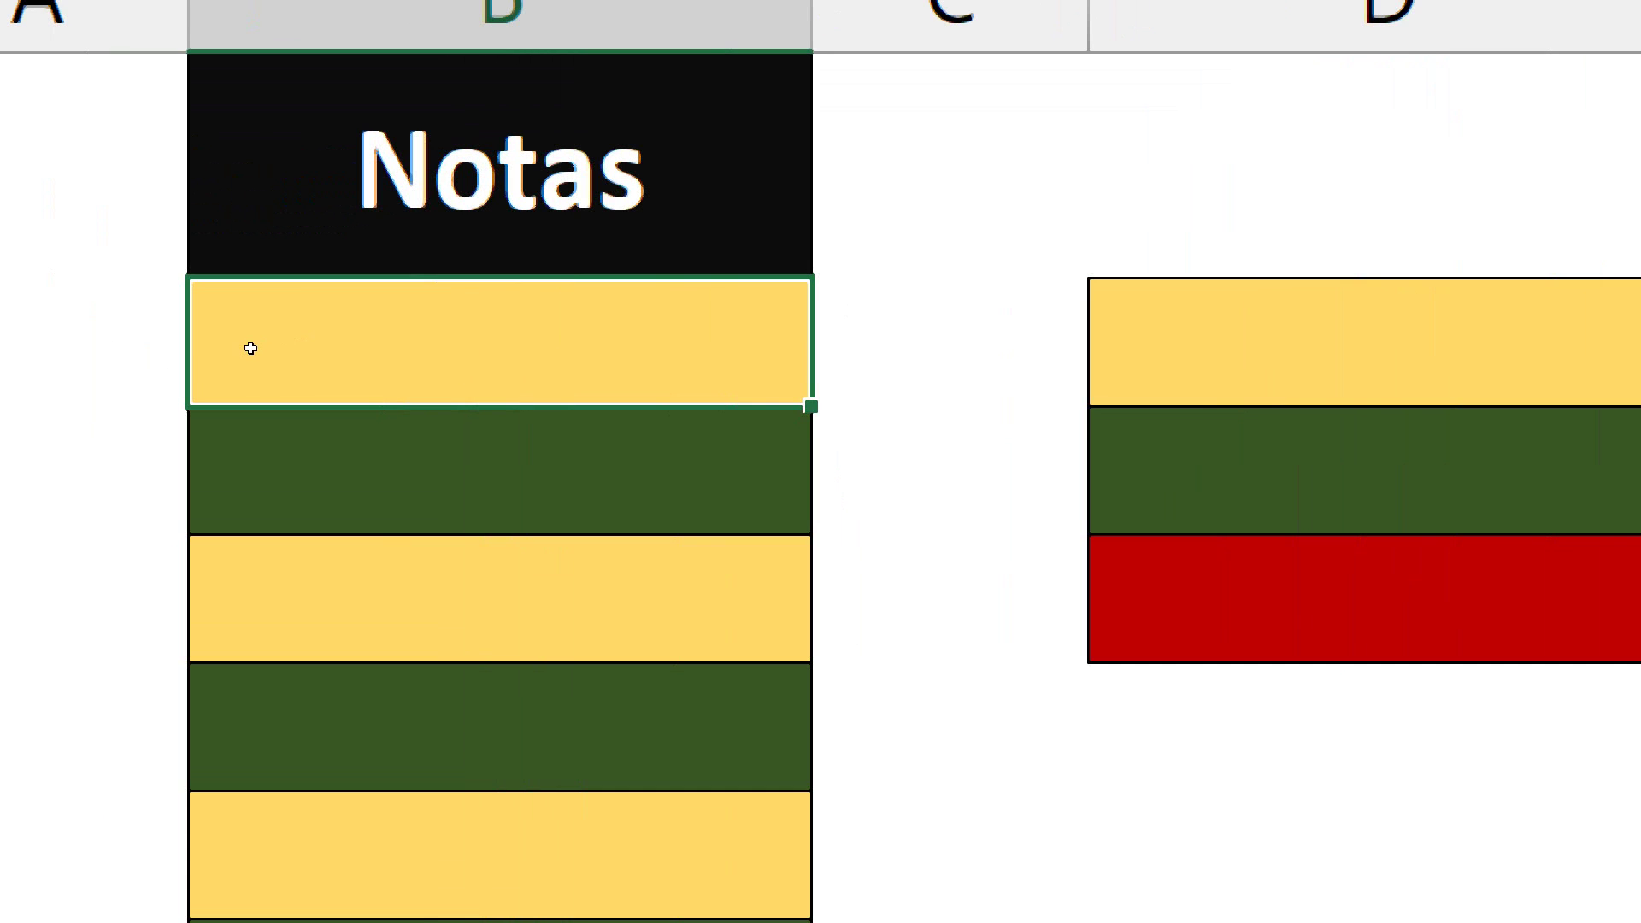
{"action": "key", "text": "Right"}
{"action": "key", "text": "Right"}
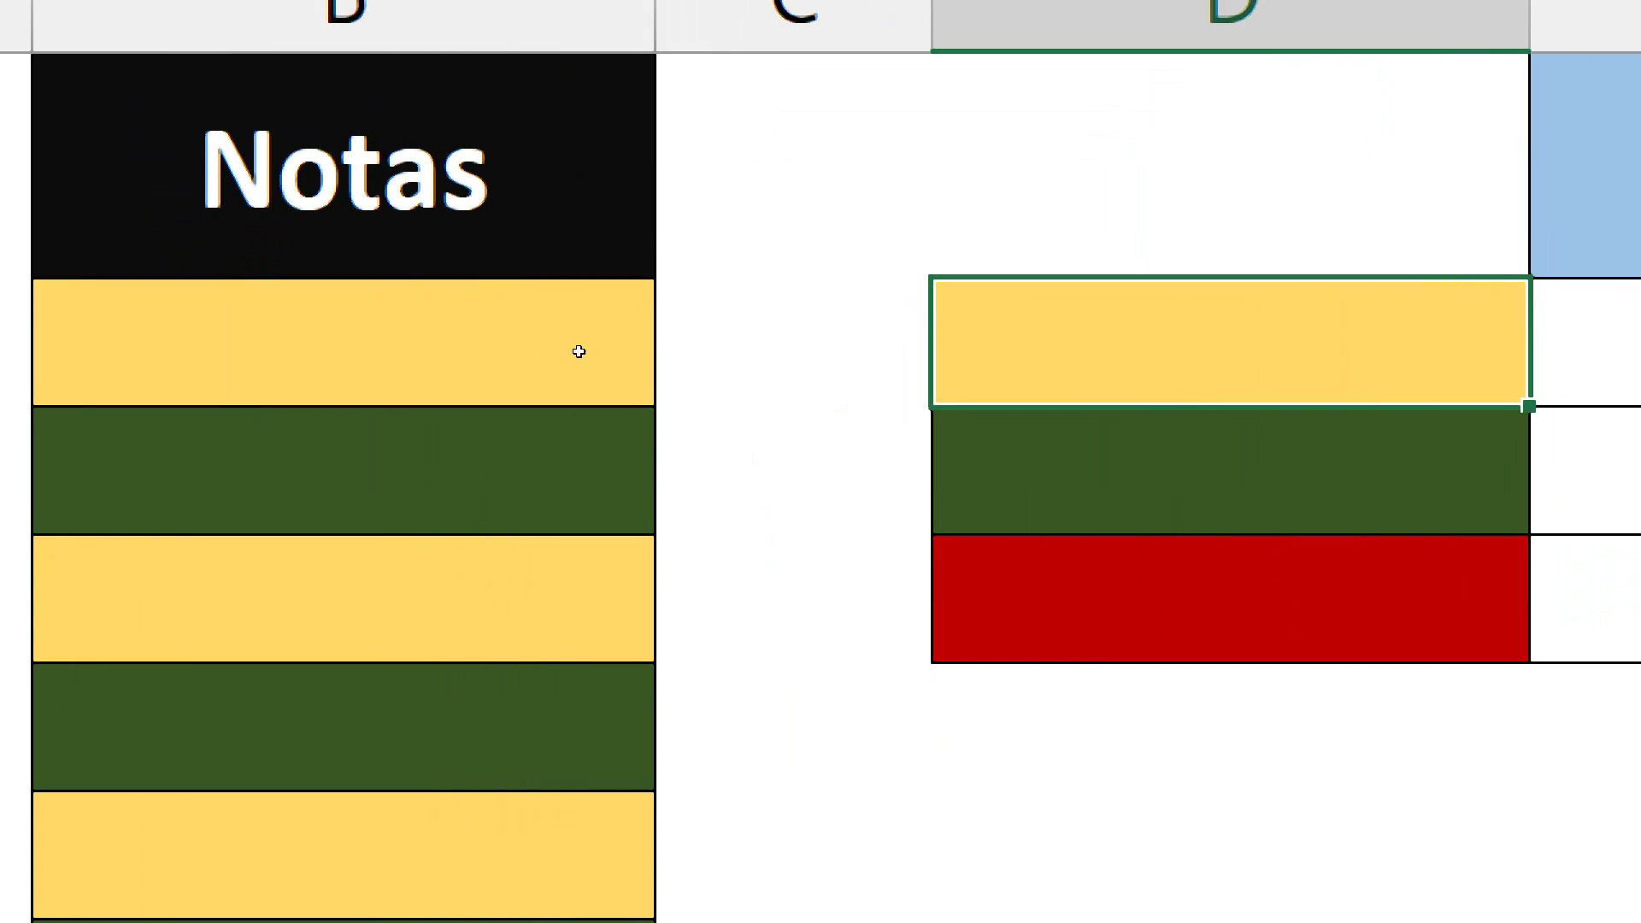
{"action": "key", "text": "Left"}
{"action": "key", "text": "Left"}
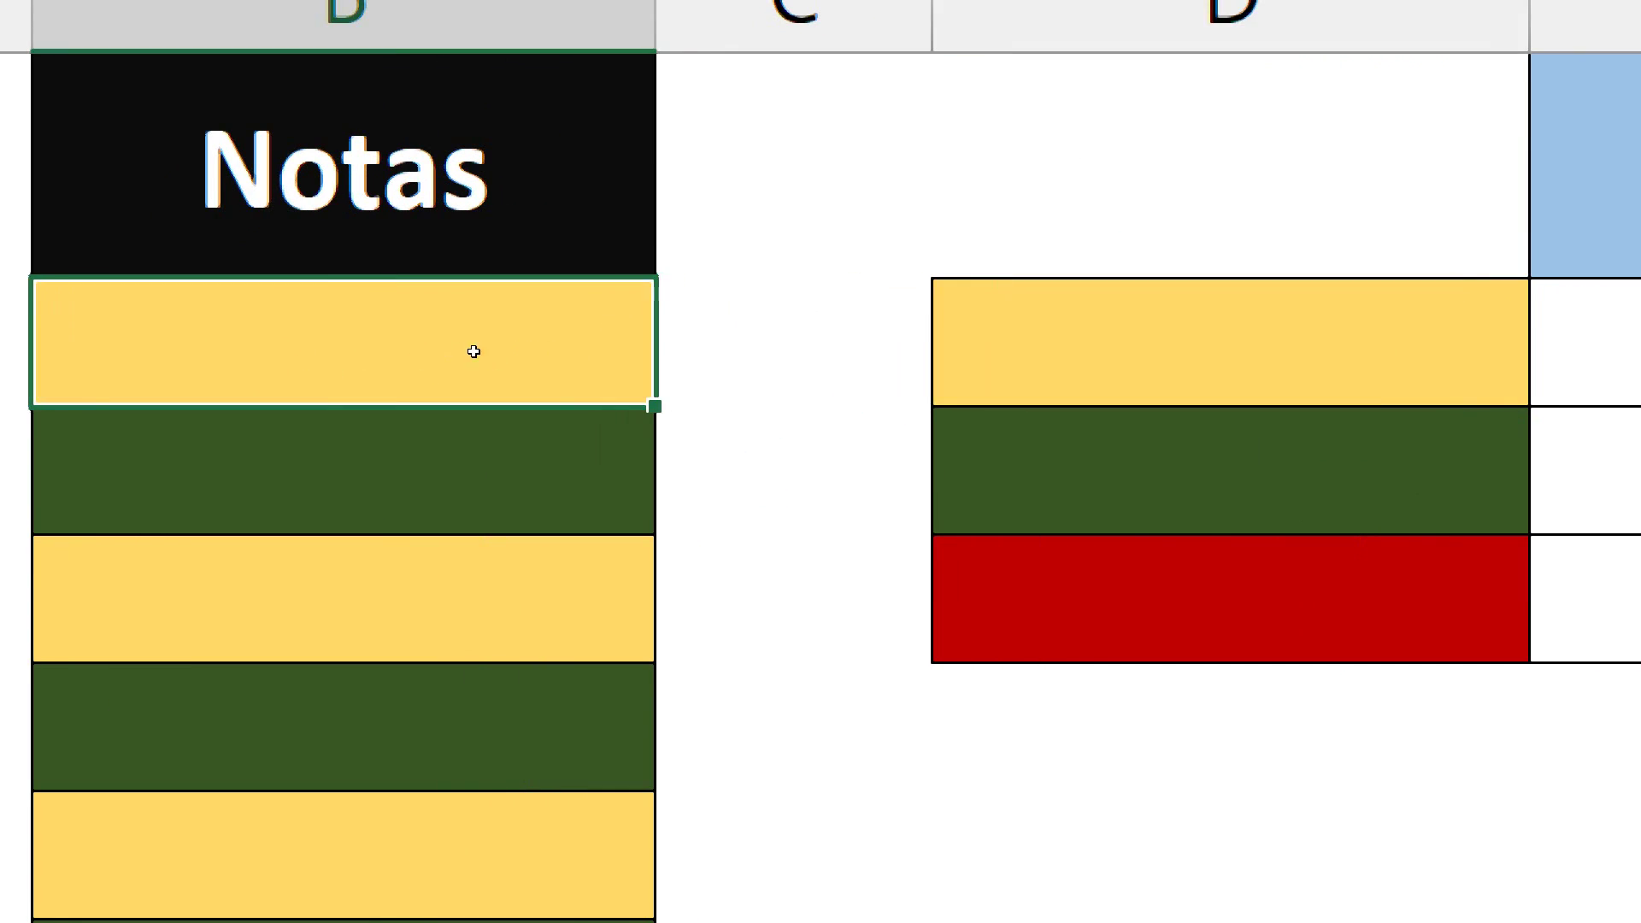
{"action": "key", "text": "Right"}
{"action": "key", "text": "Right"}
{"action": "key", "text": "Left"}
{"action": "key", "text": "Left"}
{"action": "key", "text": "Right"}
{"action": "key", "text": "Right"}
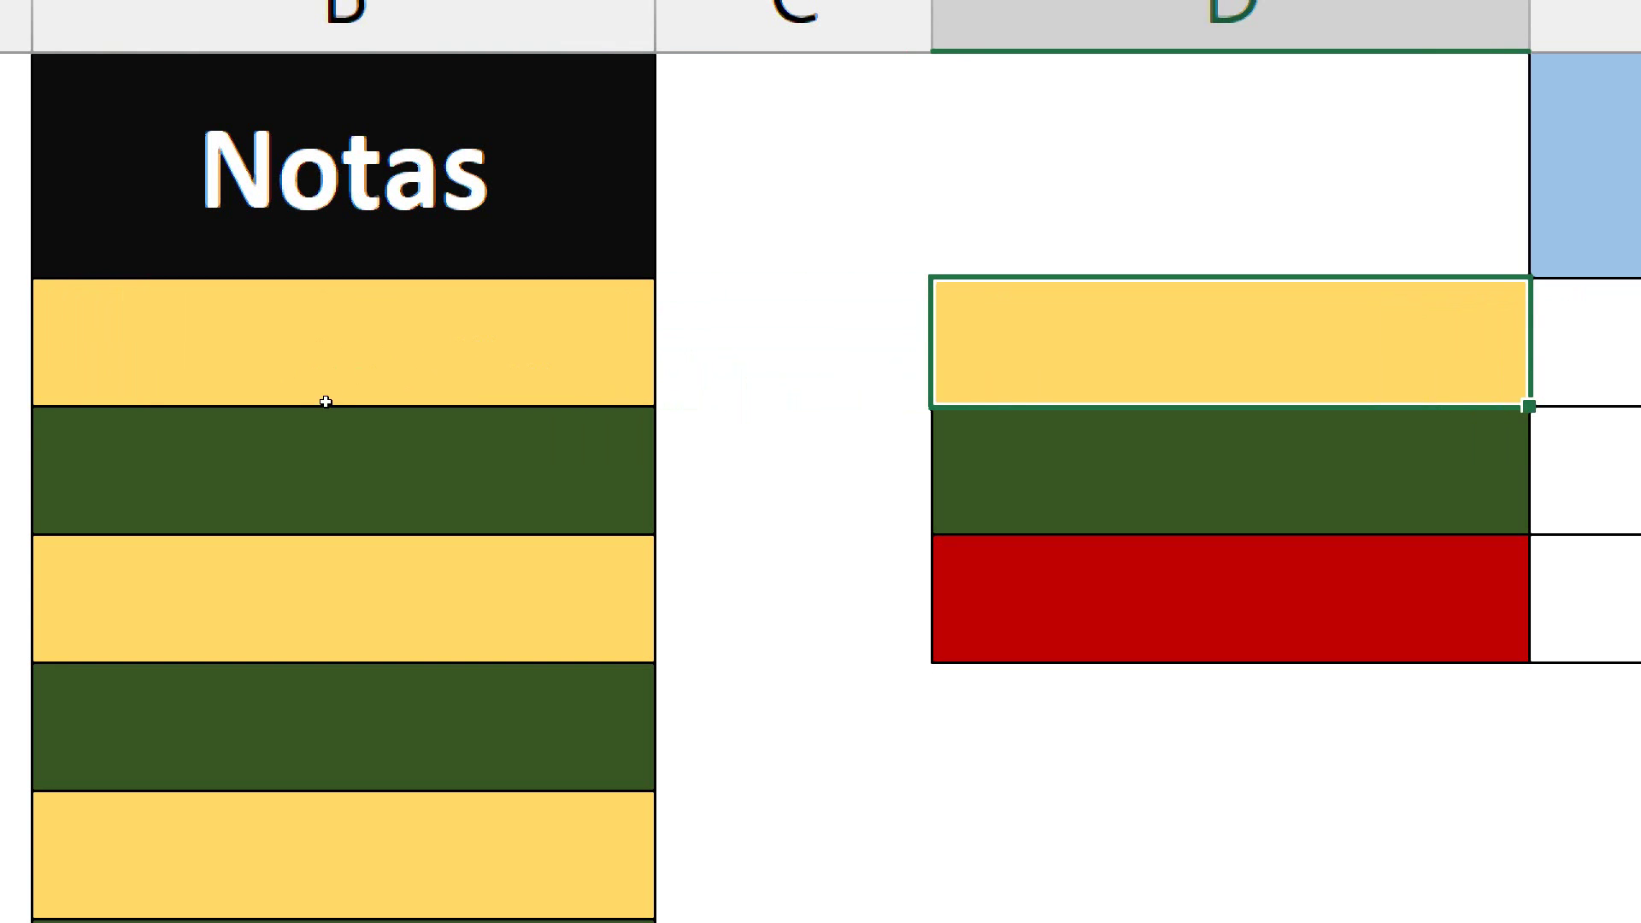
{"action": "key", "text": "Left"}
{"action": "key", "text": "Left"}
{"action": "key", "text": "Down"}
{"action": "key", "text": "Up"}
{"action": "key", "text": "Right"}
{"action": "key", "text": "Right"}
{"action": "key", "text": "Left"}
{"action": "key", "text": "Left"}
{"action": "key", "text": "Down"}
{"action": "key", "text": "Down"}
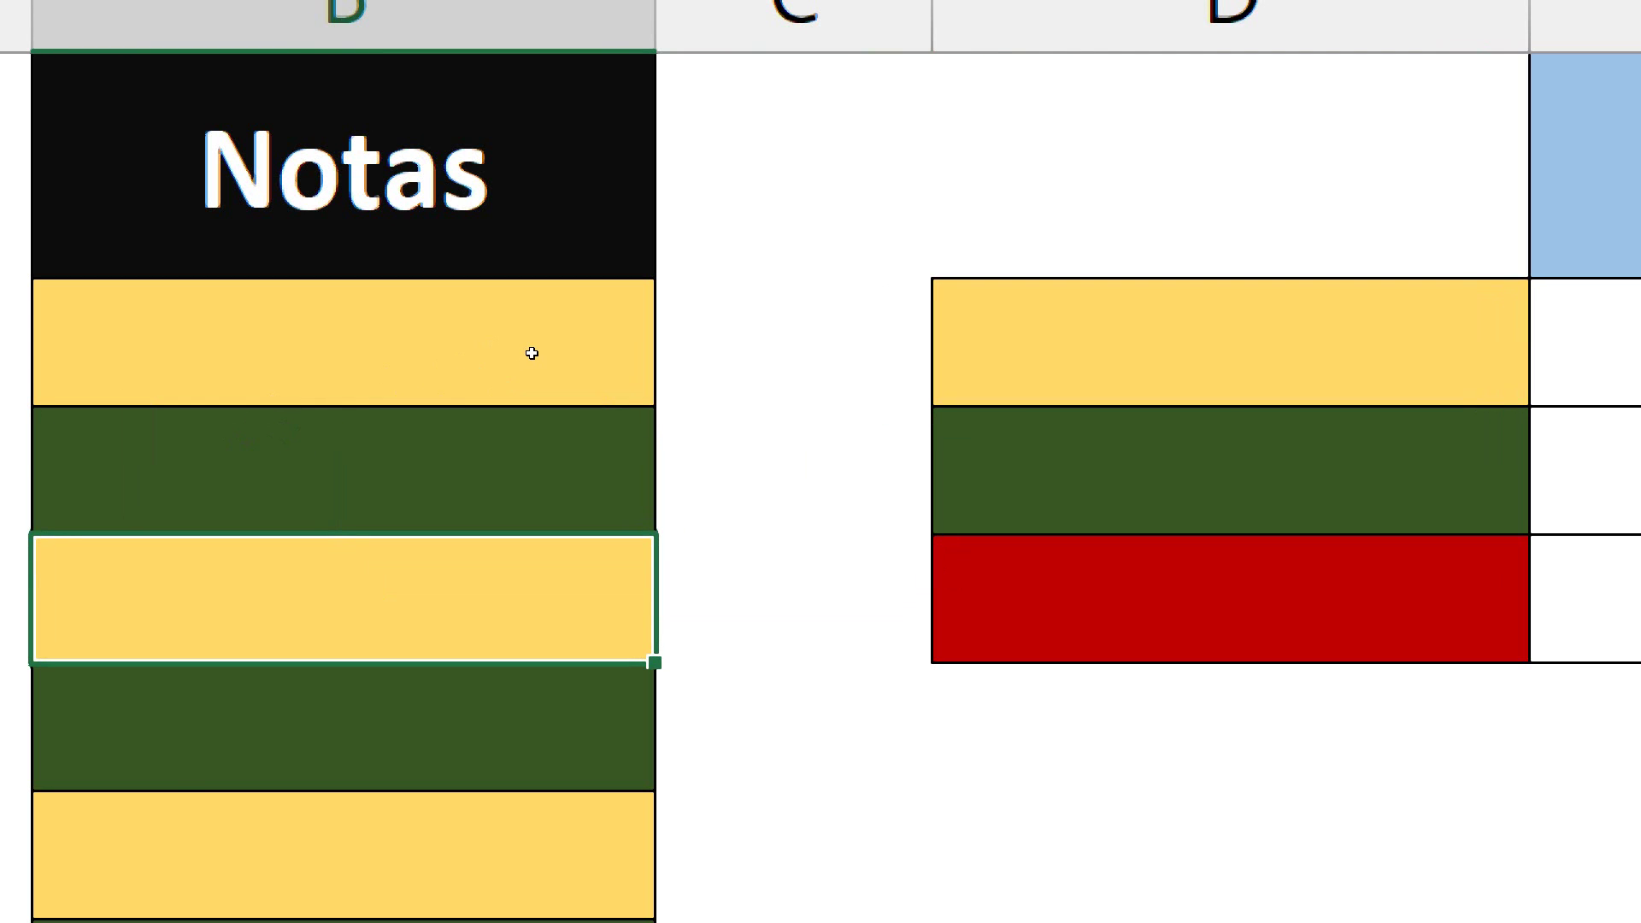
{"action": "key", "text": "Up"}
{"action": "key", "text": "Up"}
{"action": "key", "text": "Right"}
{"action": "key", "text": "Right"}
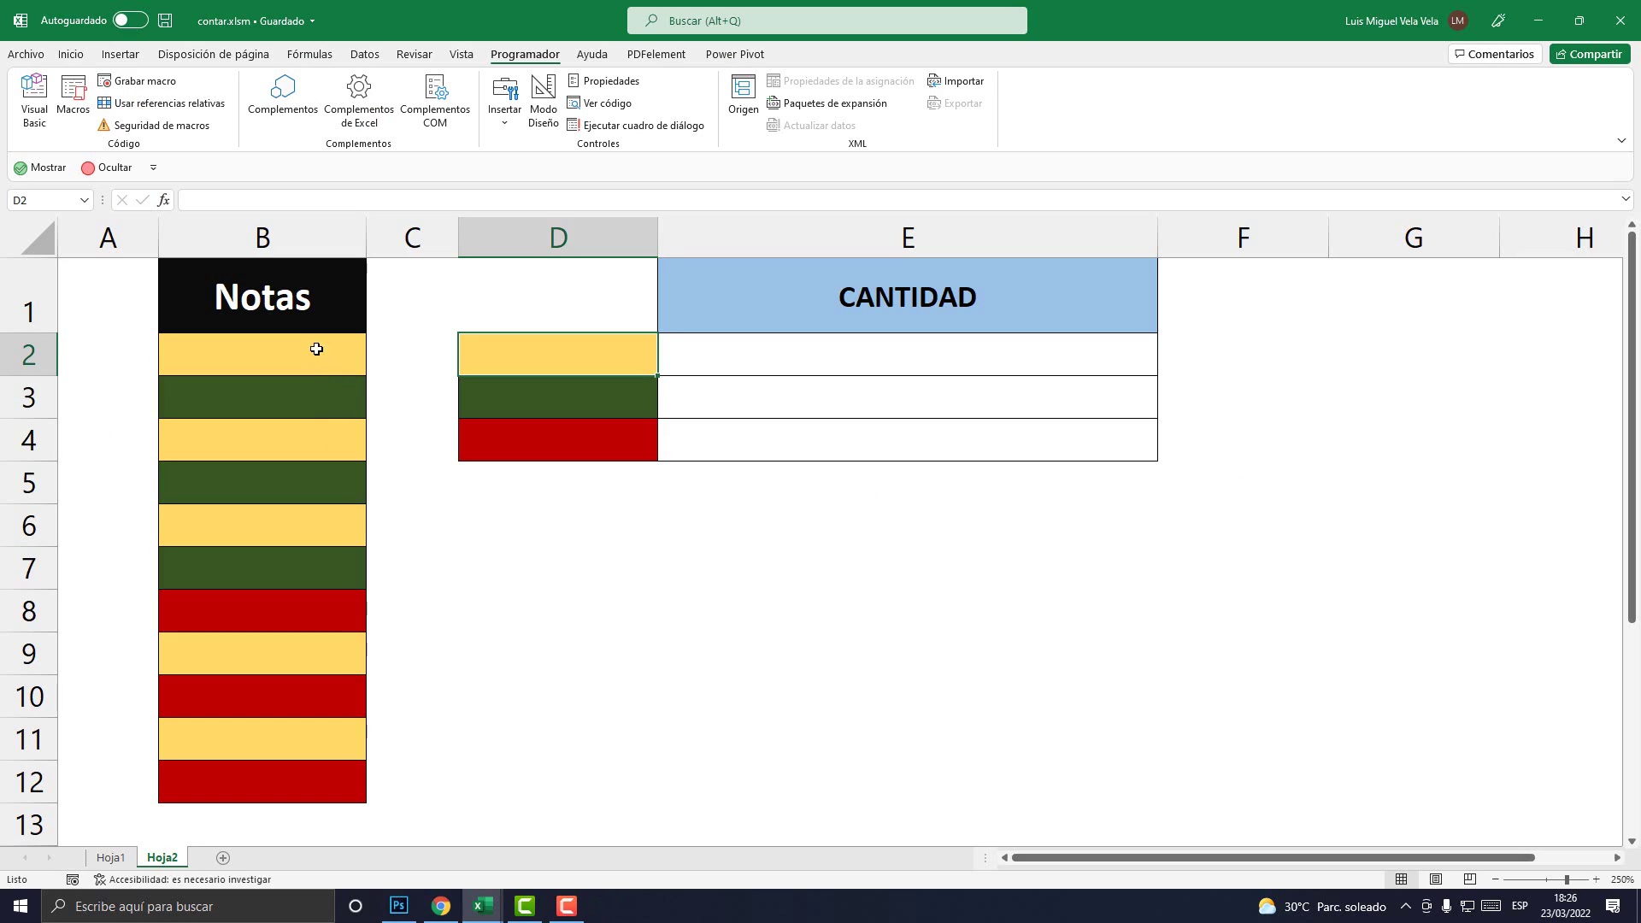
{"action": "left_click_drag", "start_coordinate": [316, 348], "coordinate": [314, 782]}
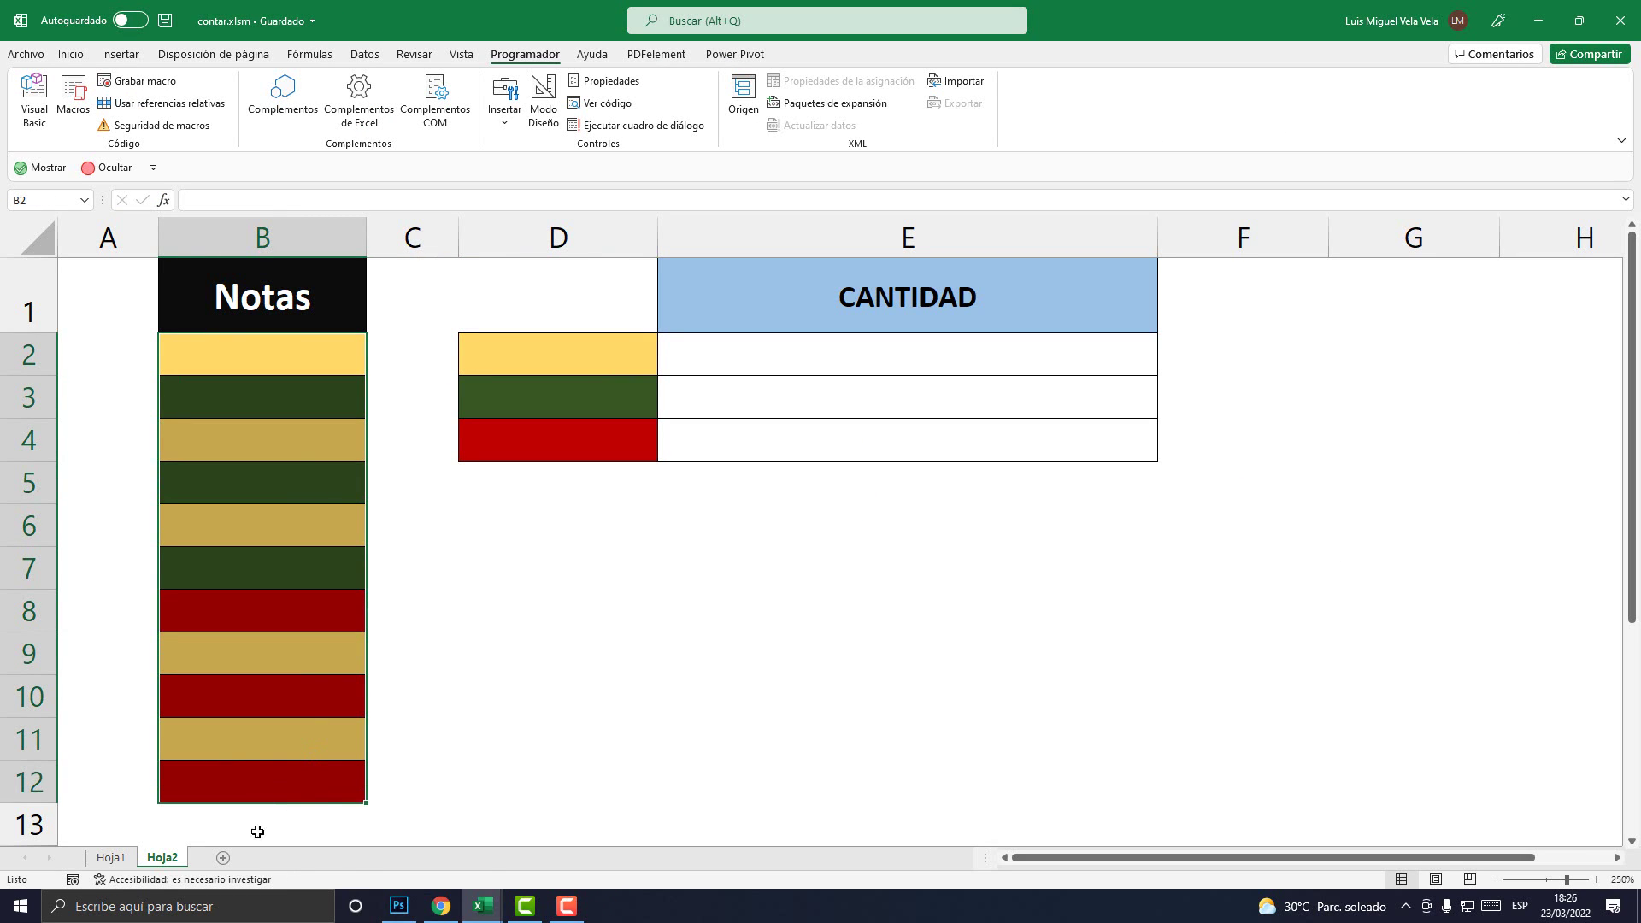
{"action": "mouse_move", "coordinate": [480, 905]}
{"action": "left_click", "coordinate": [598, 822]}
{"action": "left_click", "coordinate": [581, 487]}
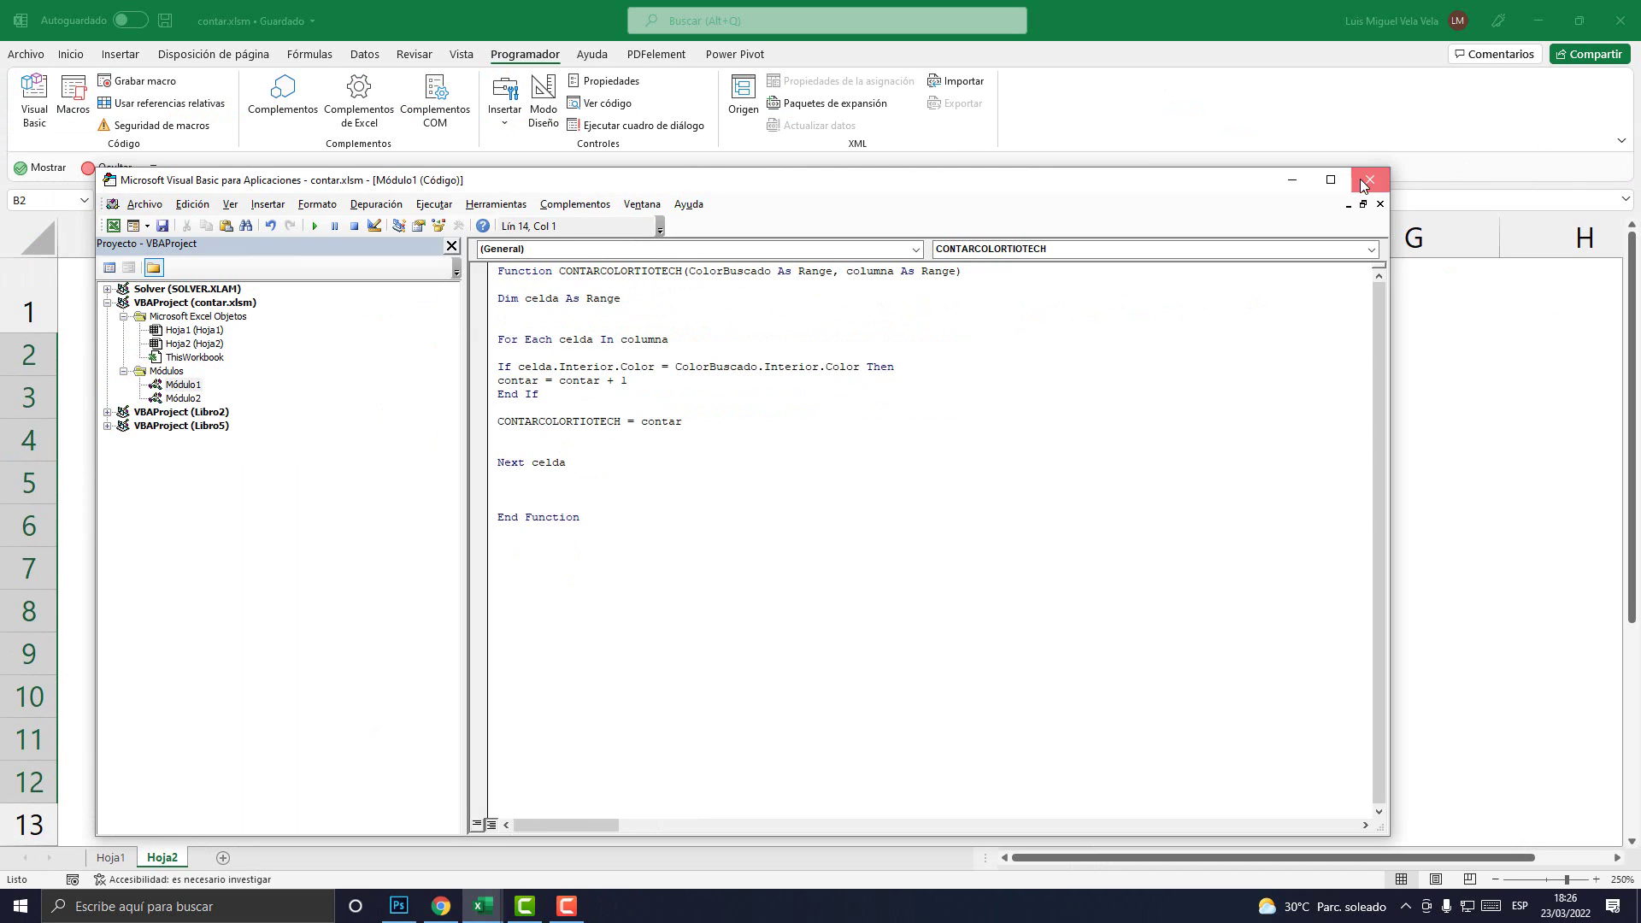
Enter =CONTARCOLORTIOTECH(D2;B2:B12) in E2, which counts 5 yellow Notas cells.
{"action": "left_click", "coordinate": [1370, 179]}
{"action": "left_click", "coordinate": [784, 358]}
{"action": "type", "text": "=c"}
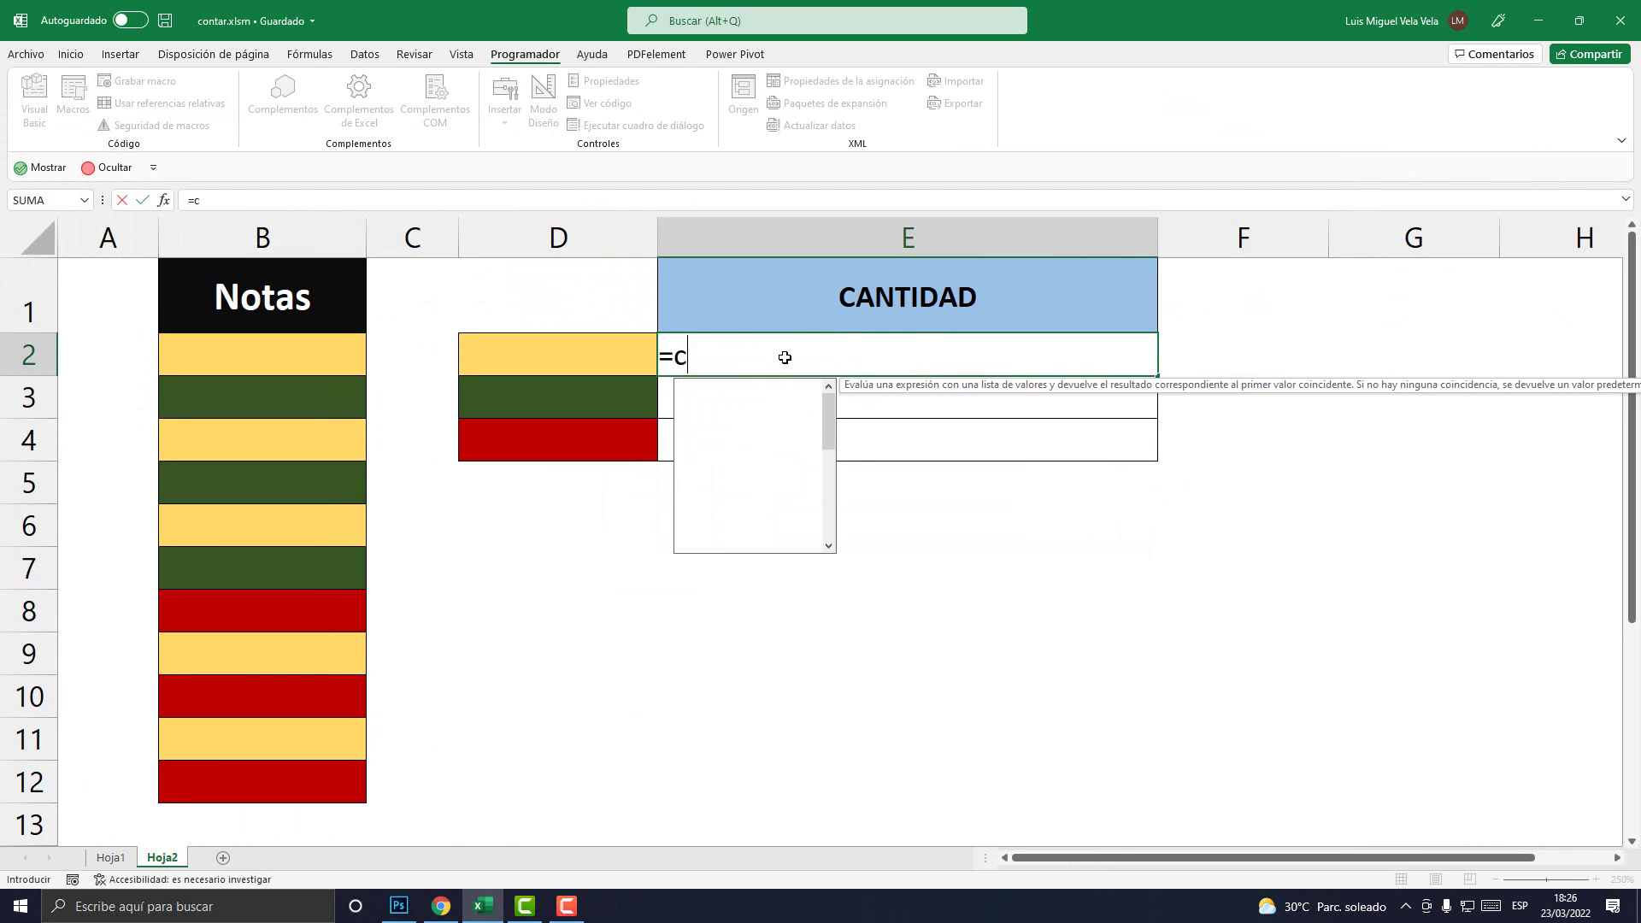
{"action": "type", "text": "ontar"}
{"action": "key", "text": "Down"}
{"action": "key", "text": "Down"}
{"action": "key", "text": "Down"}
{"action": "key", "text": "Escape"}
{"action": "type", "text": "c"}
{"action": "key", "text": "Tab"}
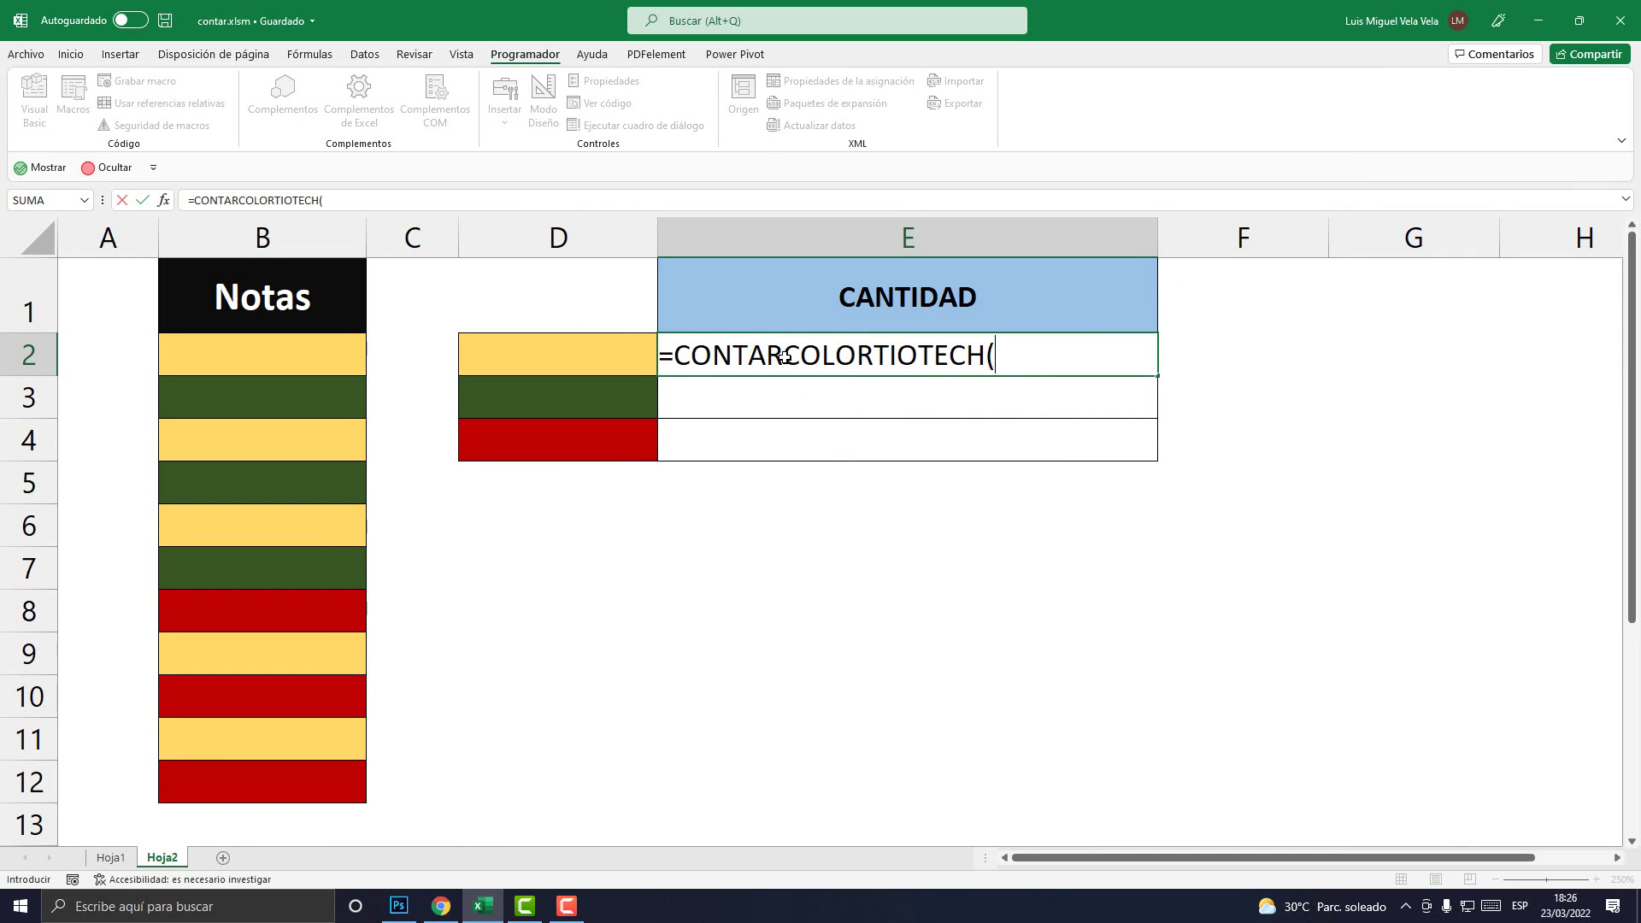
{"action": "left_click", "coordinate": [608, 354]}
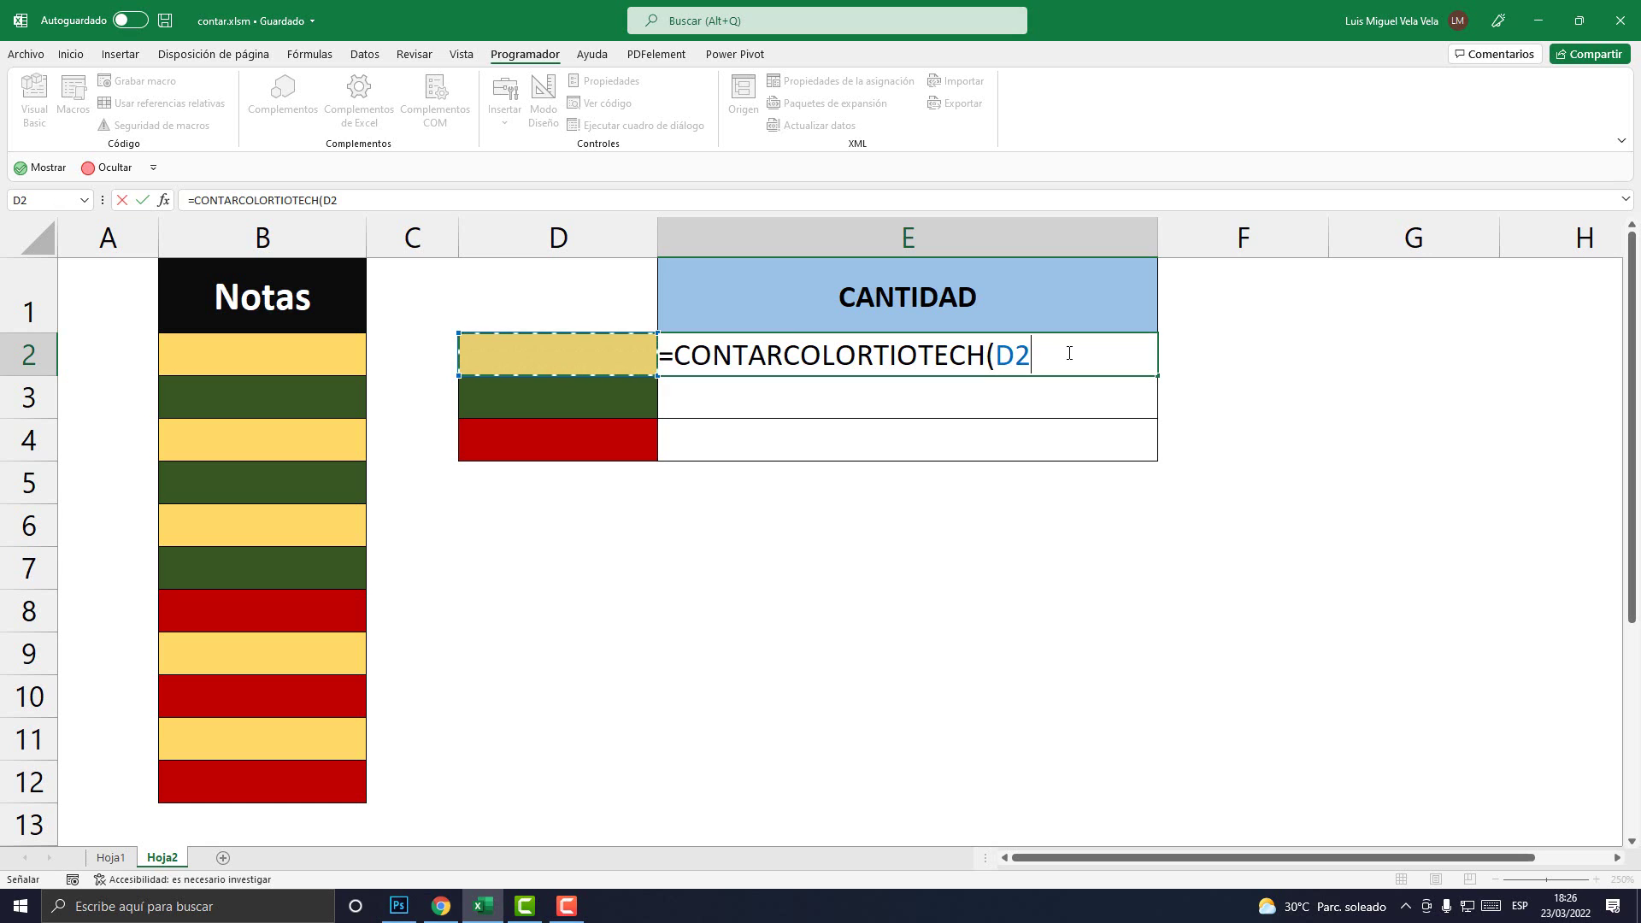
{"action": "type", "text": ";"}
{"action": "left_click_drag", "start_coordinate": [315, 359], "coordinate": [322, 781]}
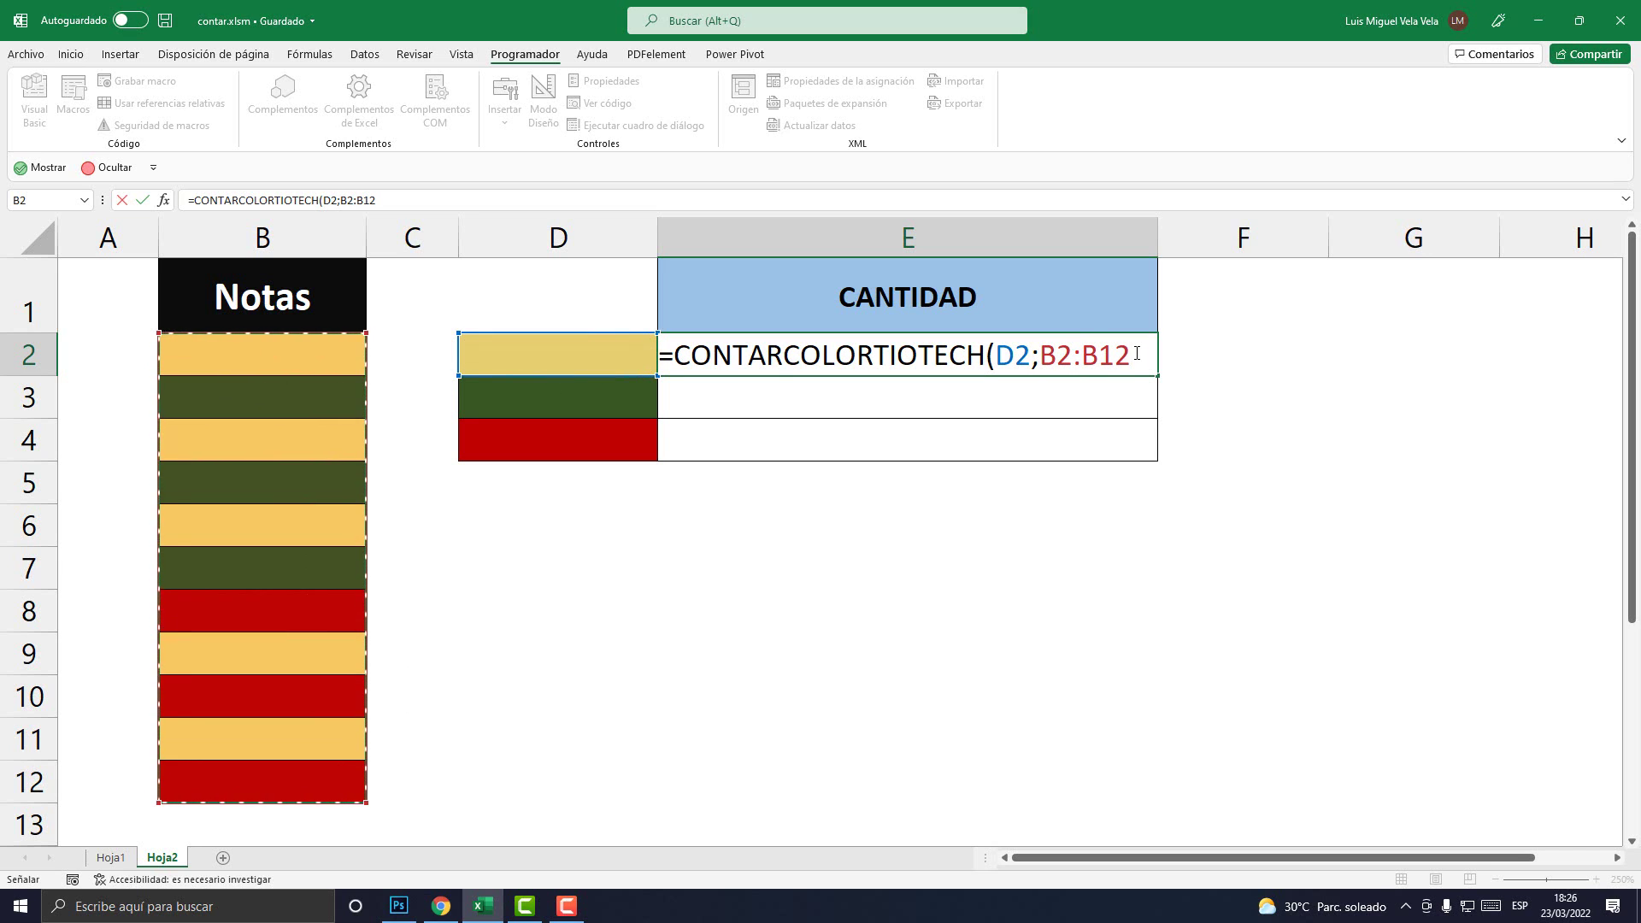
{"action": "type", "text": ")"}
{"action": "key", "text": "Return"}
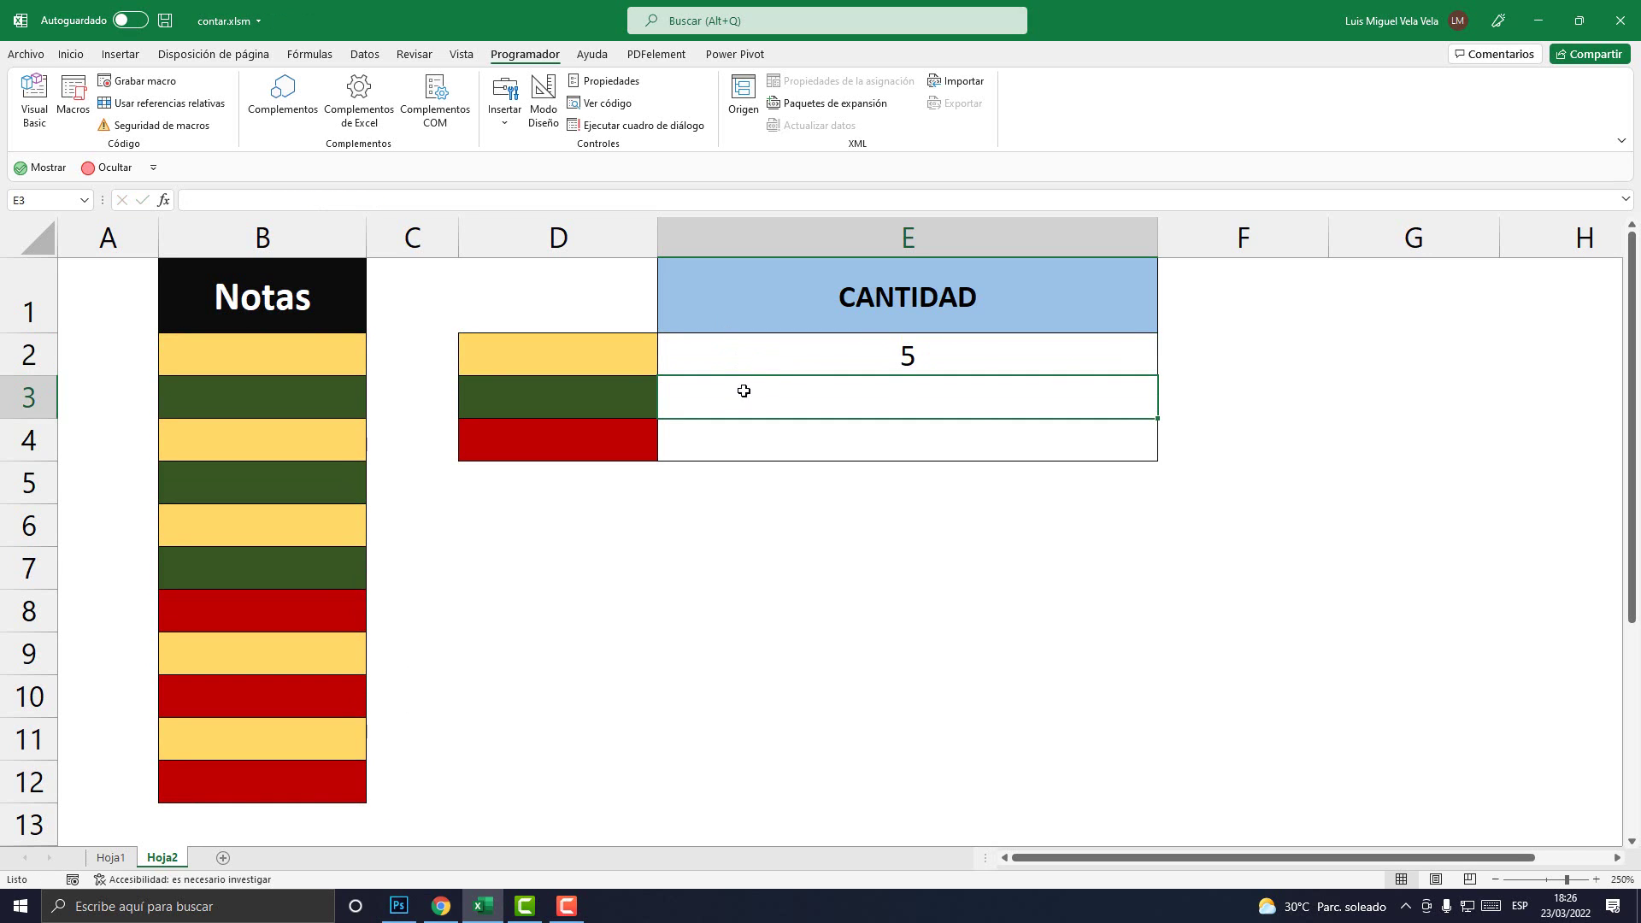
{"action": "left_click", "coordinate": [874, 354]}
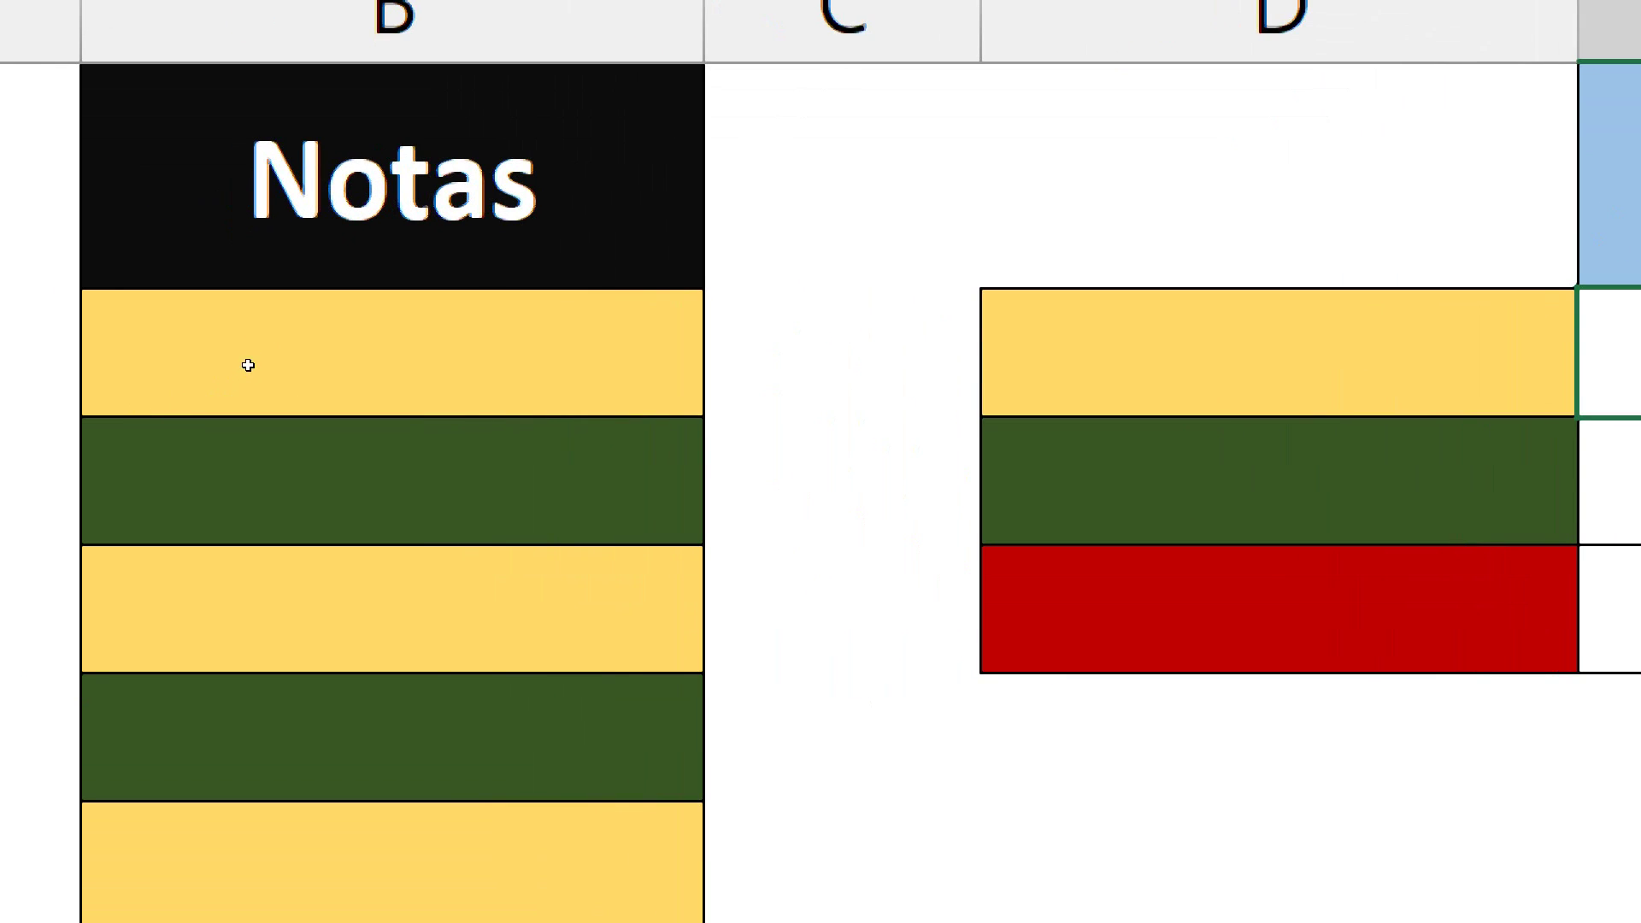
Check the yellow Notas cells in column B against the count of 5.
{"action": "left_click", "coordinate": [255, 354]}
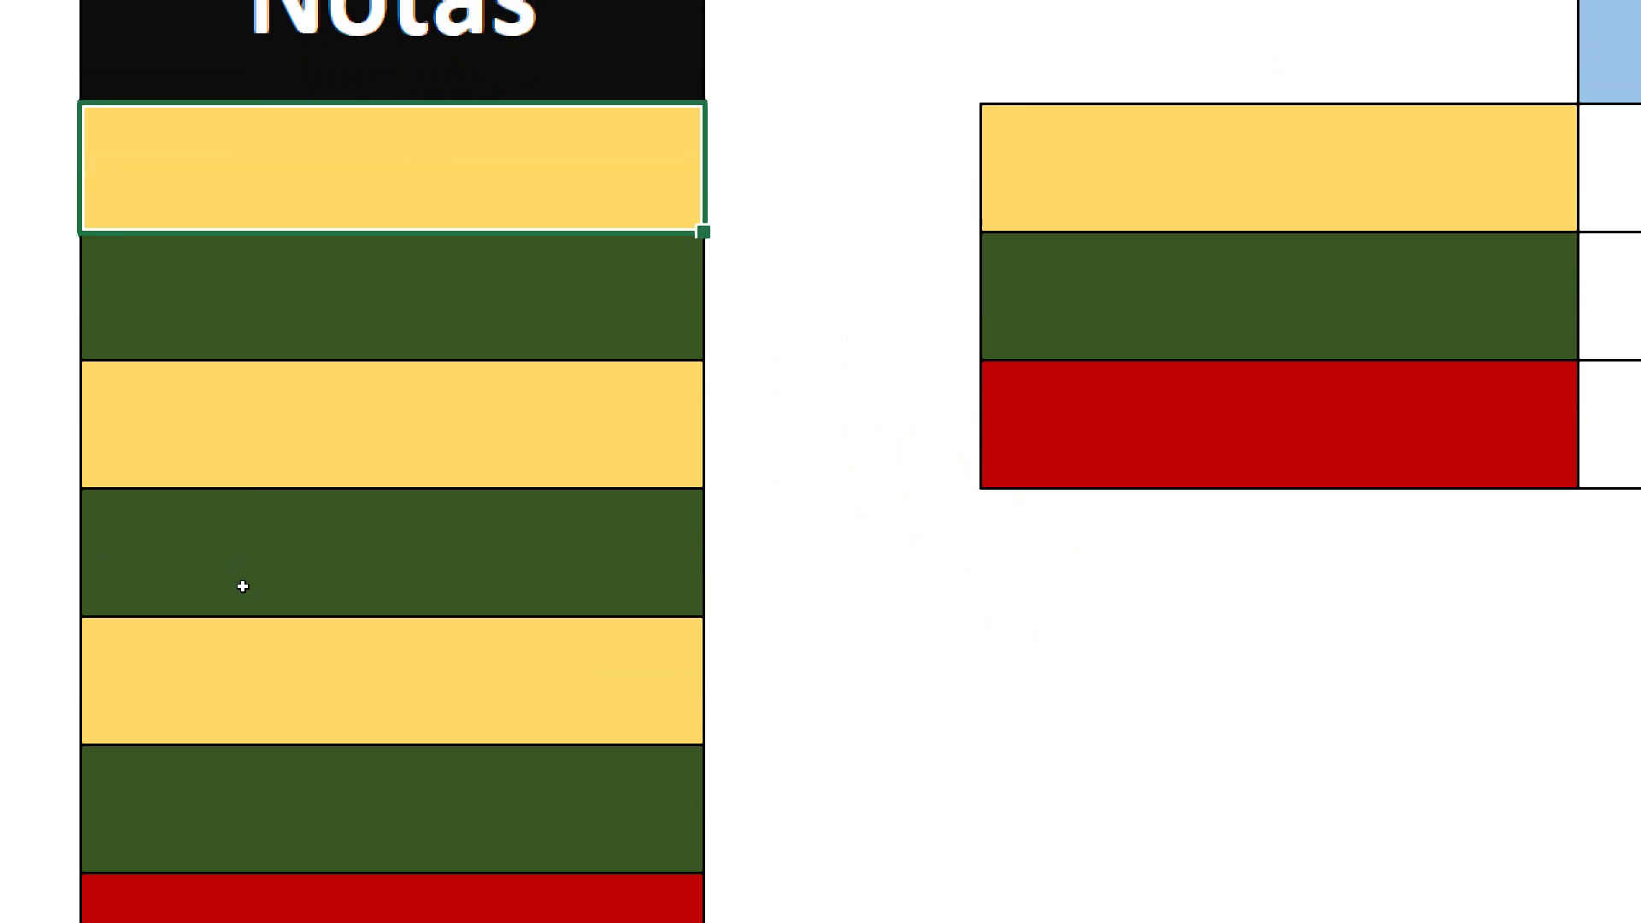
{"action": "left_click", "coordinate": [251, 434]}
{"action": "left_click", "coordinate": [231, 512]}
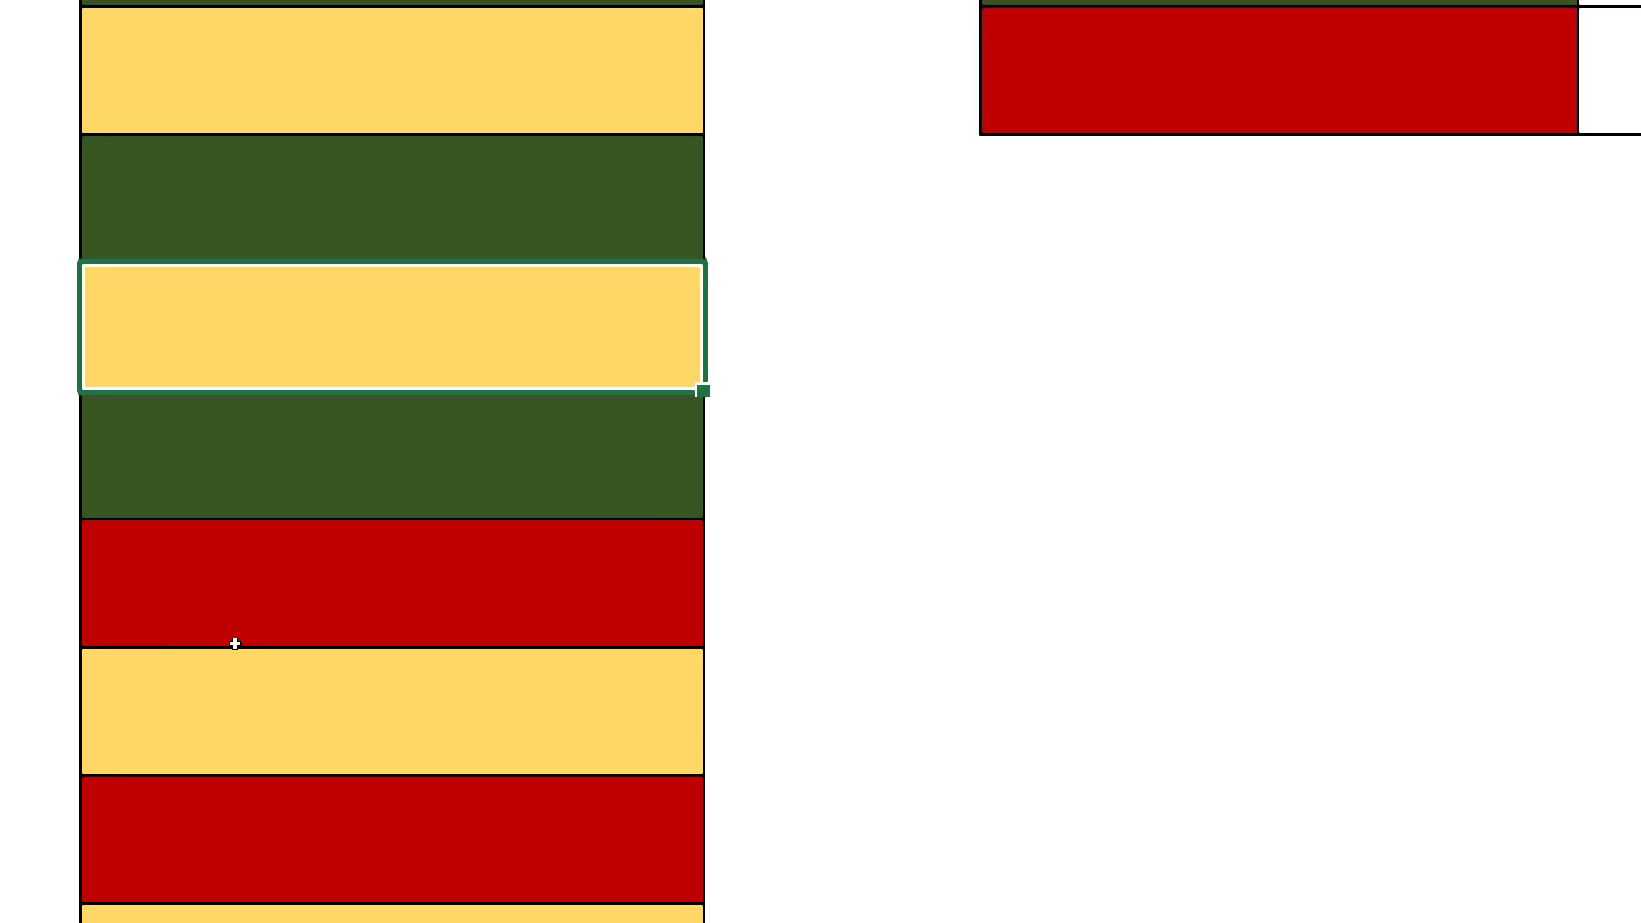
{"action": "left_click", "coordinate": [236, 651]}
{"action": "left_click", "coordinate": [257, 718]}
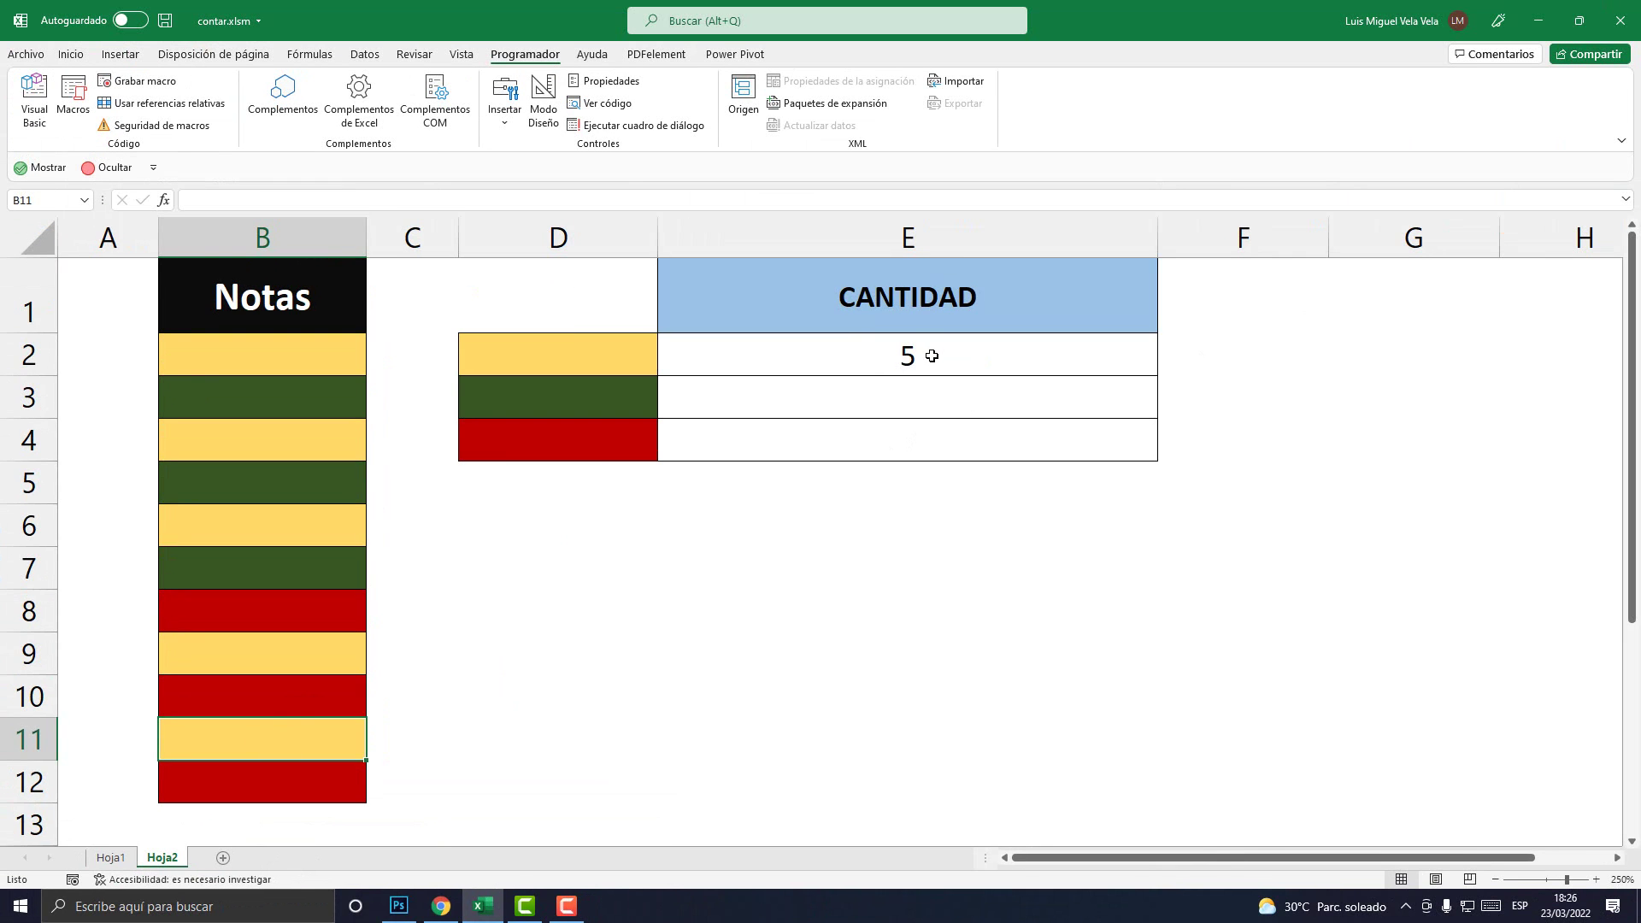
Make E2's range absolute as $B$2:$B$12.
{"action": "left_click", "coordinate": [931, 356]}
{"action": "double_click", "coordinate": [908, 355]}
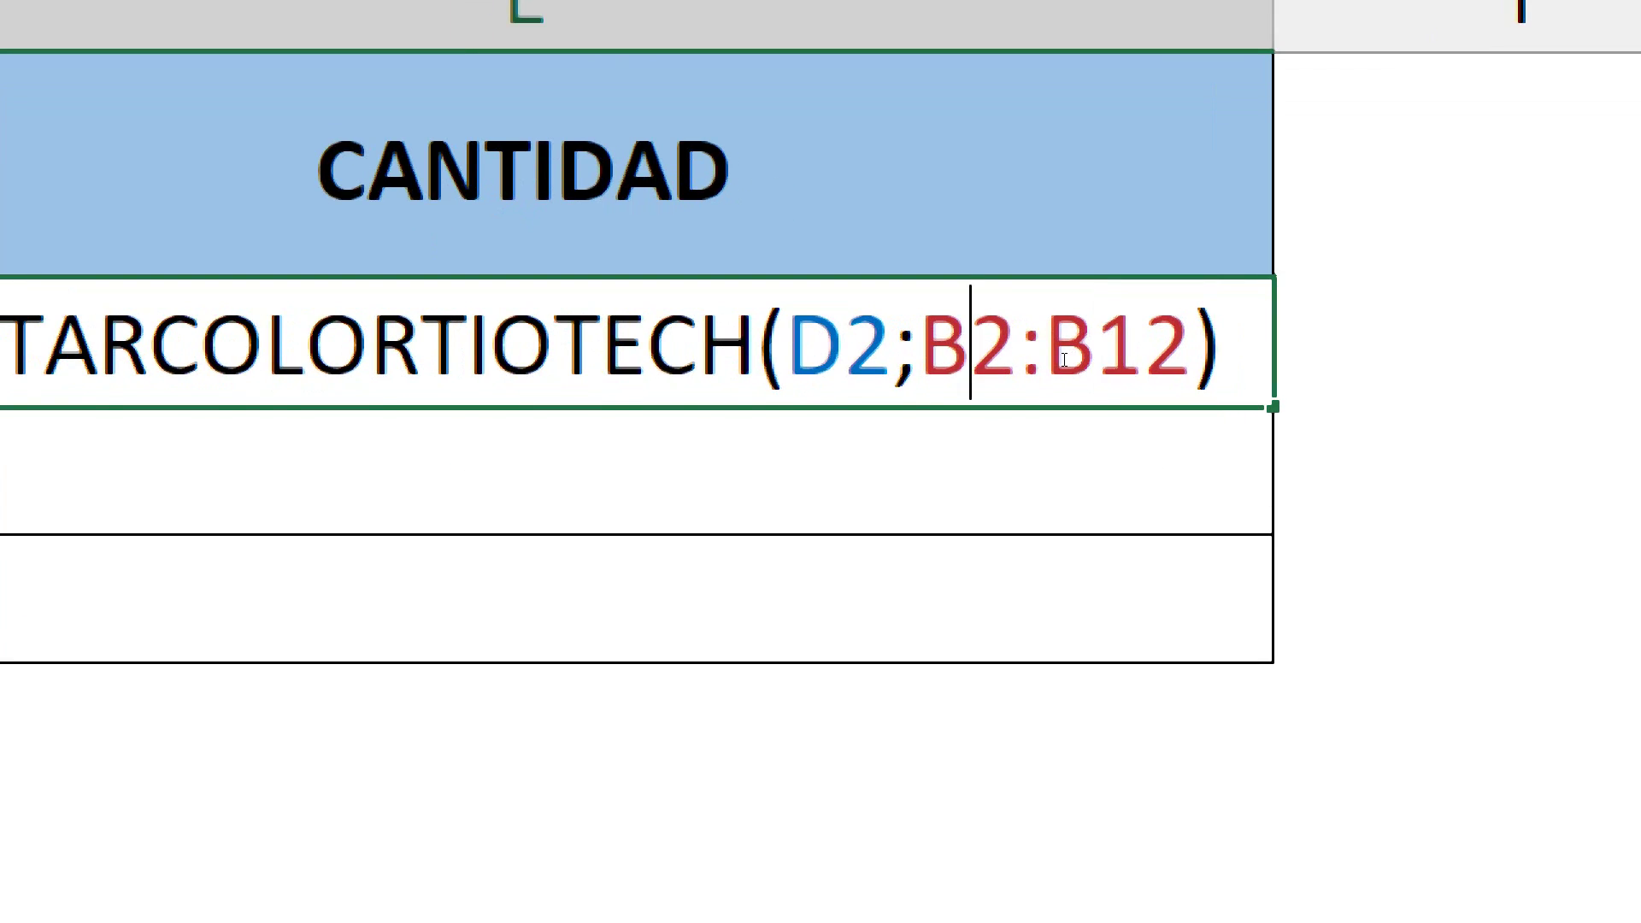
{"action": "key", "text": "F4"}
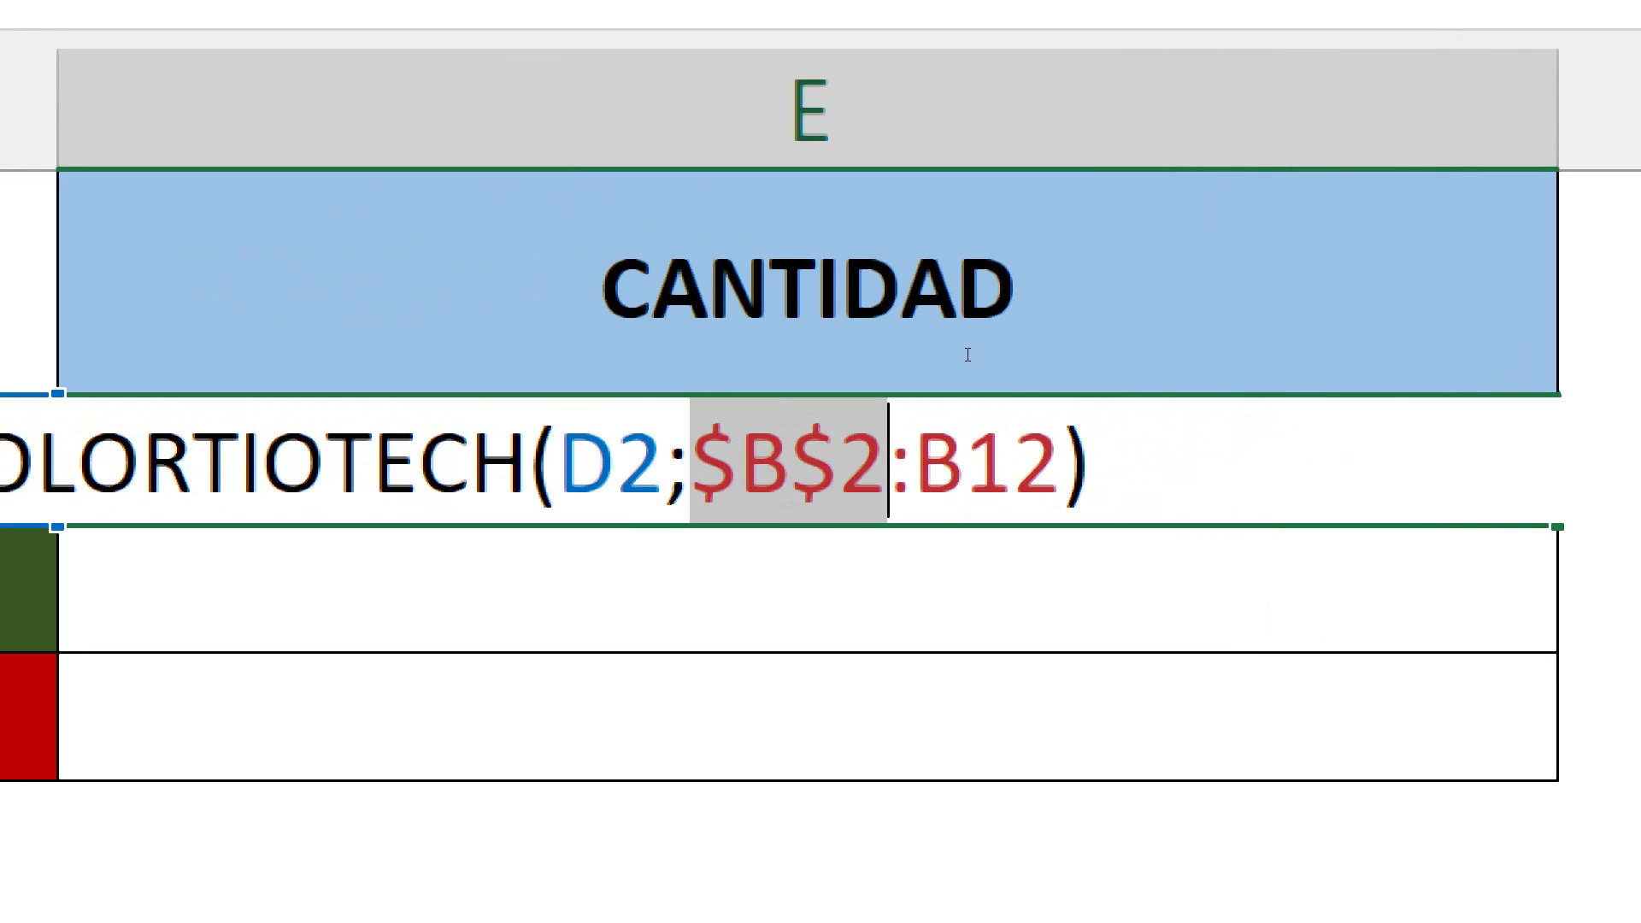
{"action": "key", "text": "Right"}
{"action": "key", "text": "Right"}
{"action": "key", "text": "F4"}
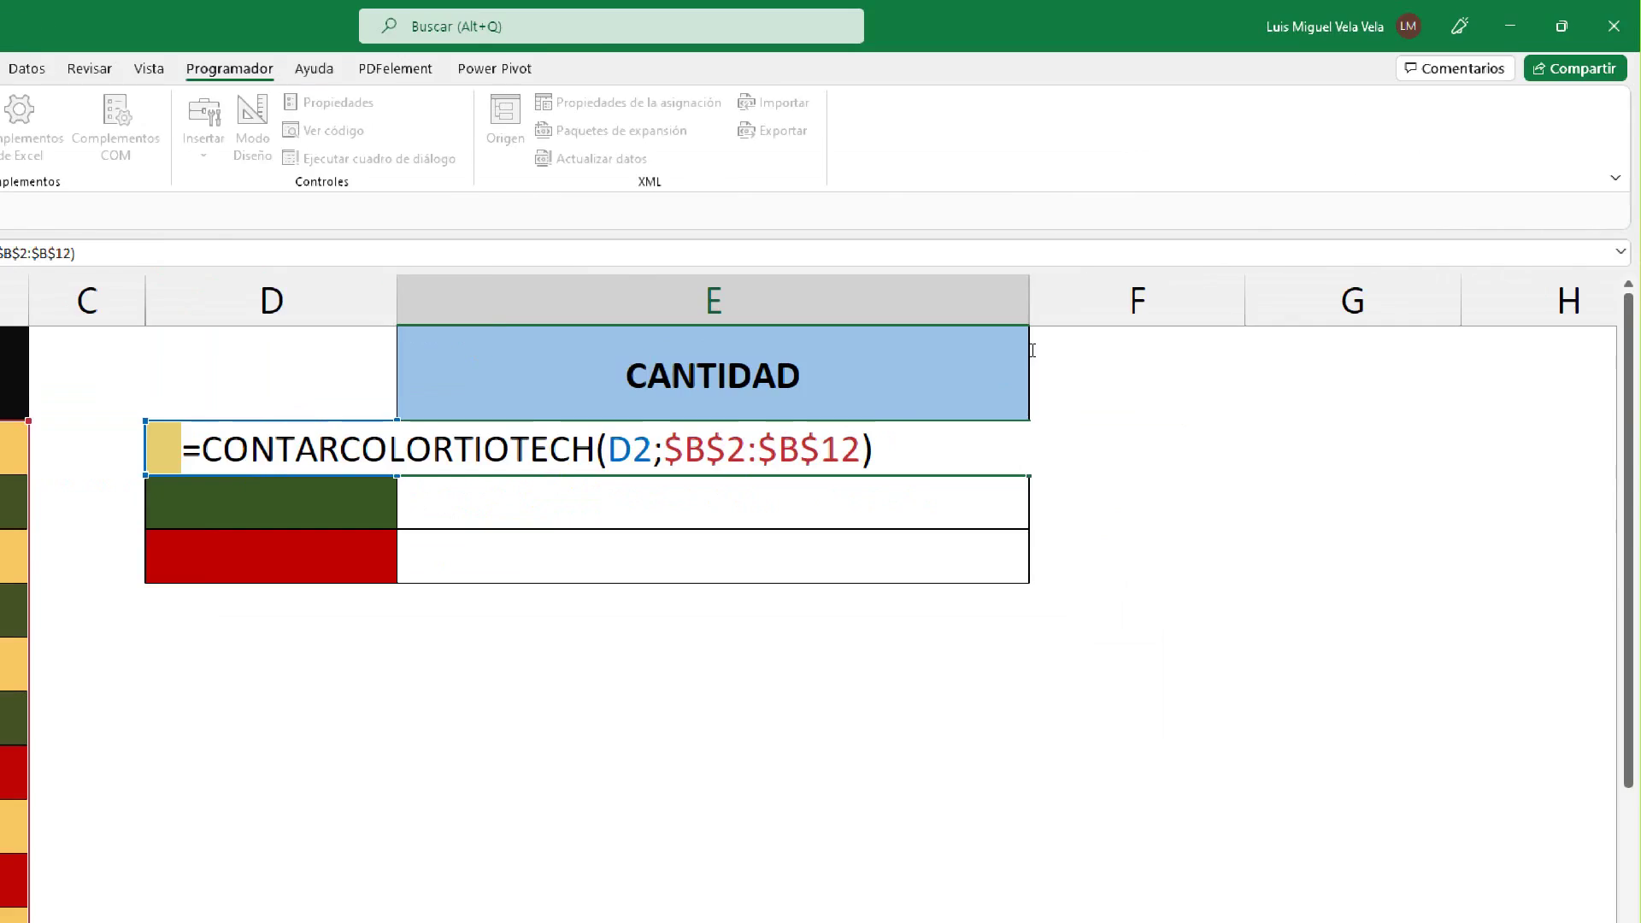
{"action": "key", "text": "Return"}
Fill E2's formula down to E4, giving 3 green and 3 red.
{"action": "left_click", "coordinate": [1029, 356]}
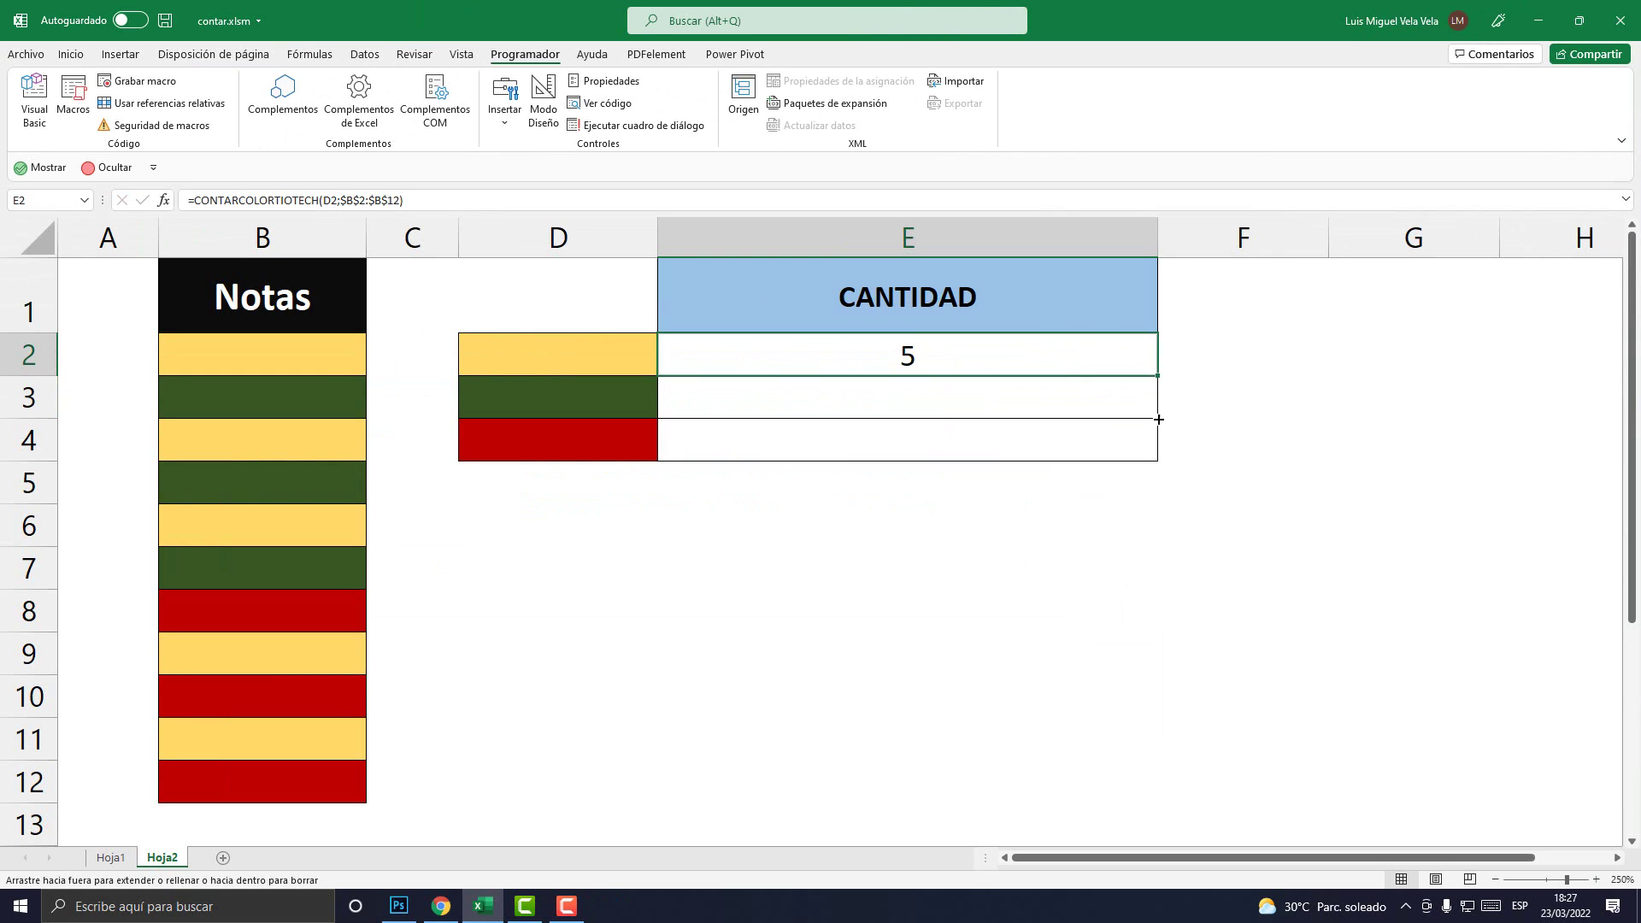
{"action": "left_click_drag", "start_coordinate": [1159, 419], "coordinate": [1158, 453]}
{"action": "left_click", "coordinate": [906, 398]}
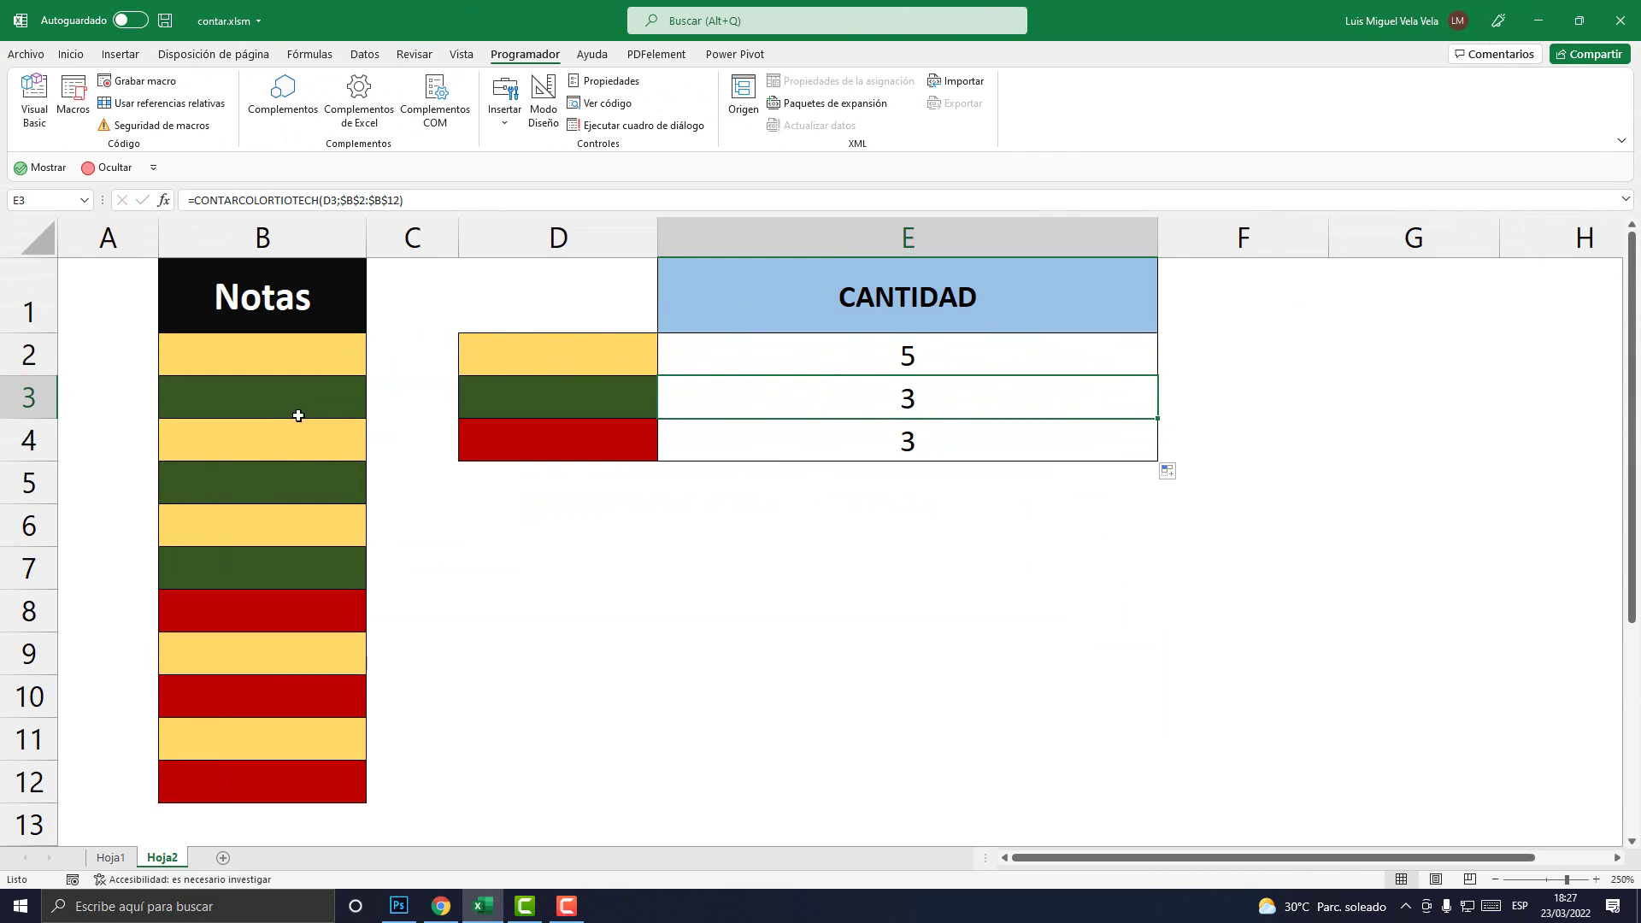
{"action": "left_click", "coordinate": [290, 353]}
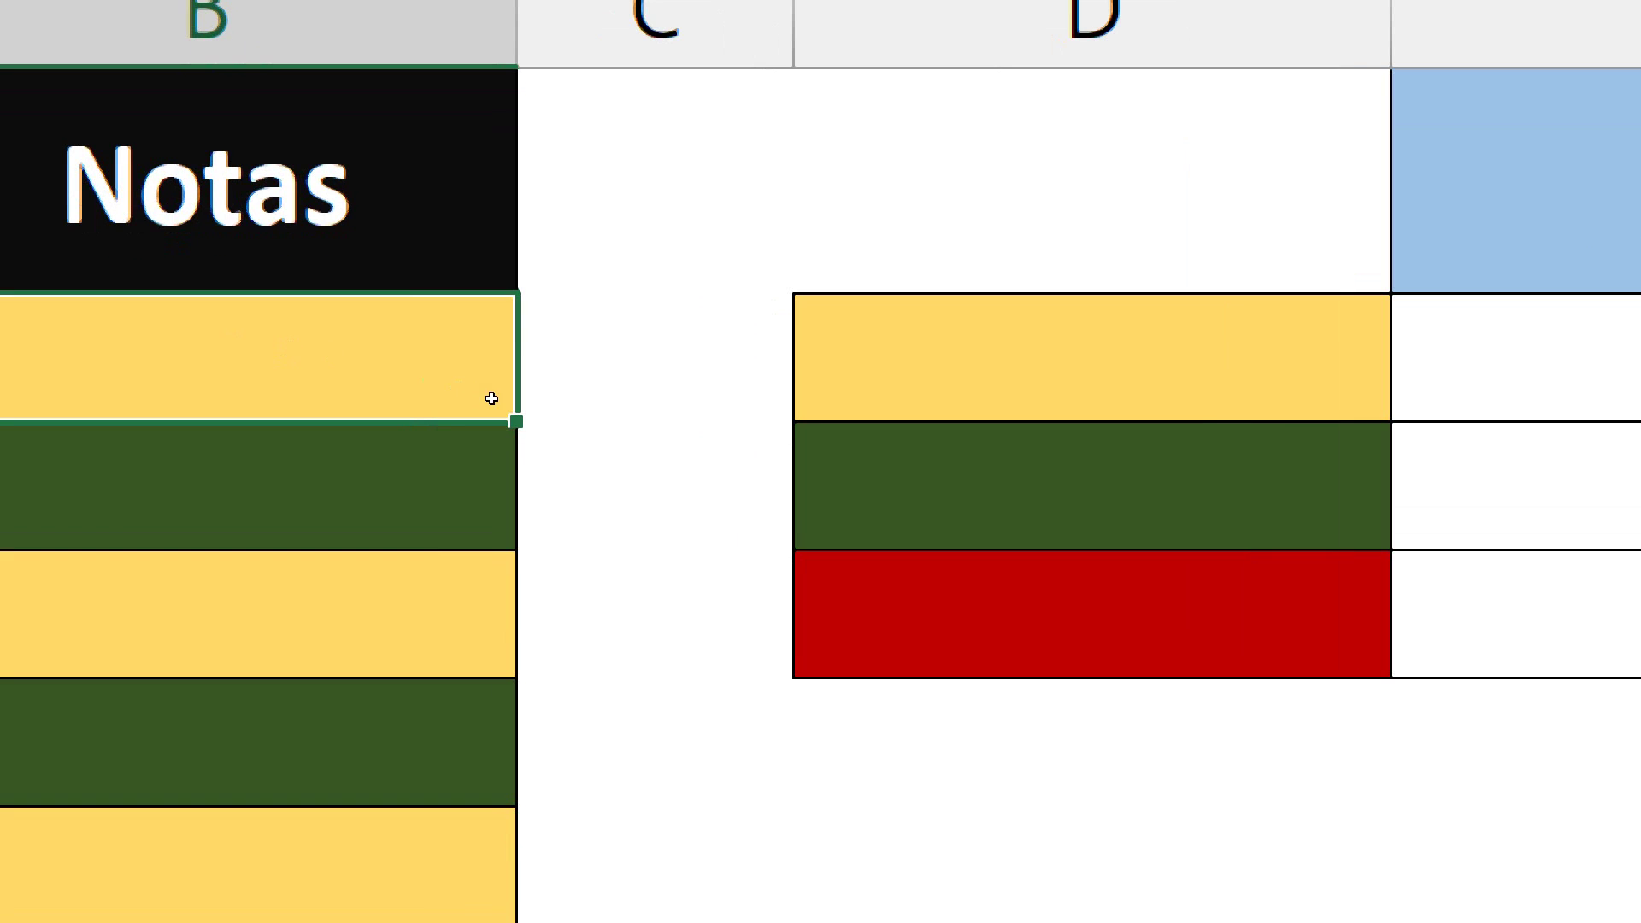
Step through the Notas cells, comparing their colours with the samples in column D.
{"action": "key", "text": "Down"}
{"action": "key", "text": "Right"}
{"action": "key", "text": "Right"}
{"action": "key", "text": "Left"}
{"action": "key", "text": "Left"}
{"action": "key", "text": "Right"}
{"action": "key", "text": "Right"}
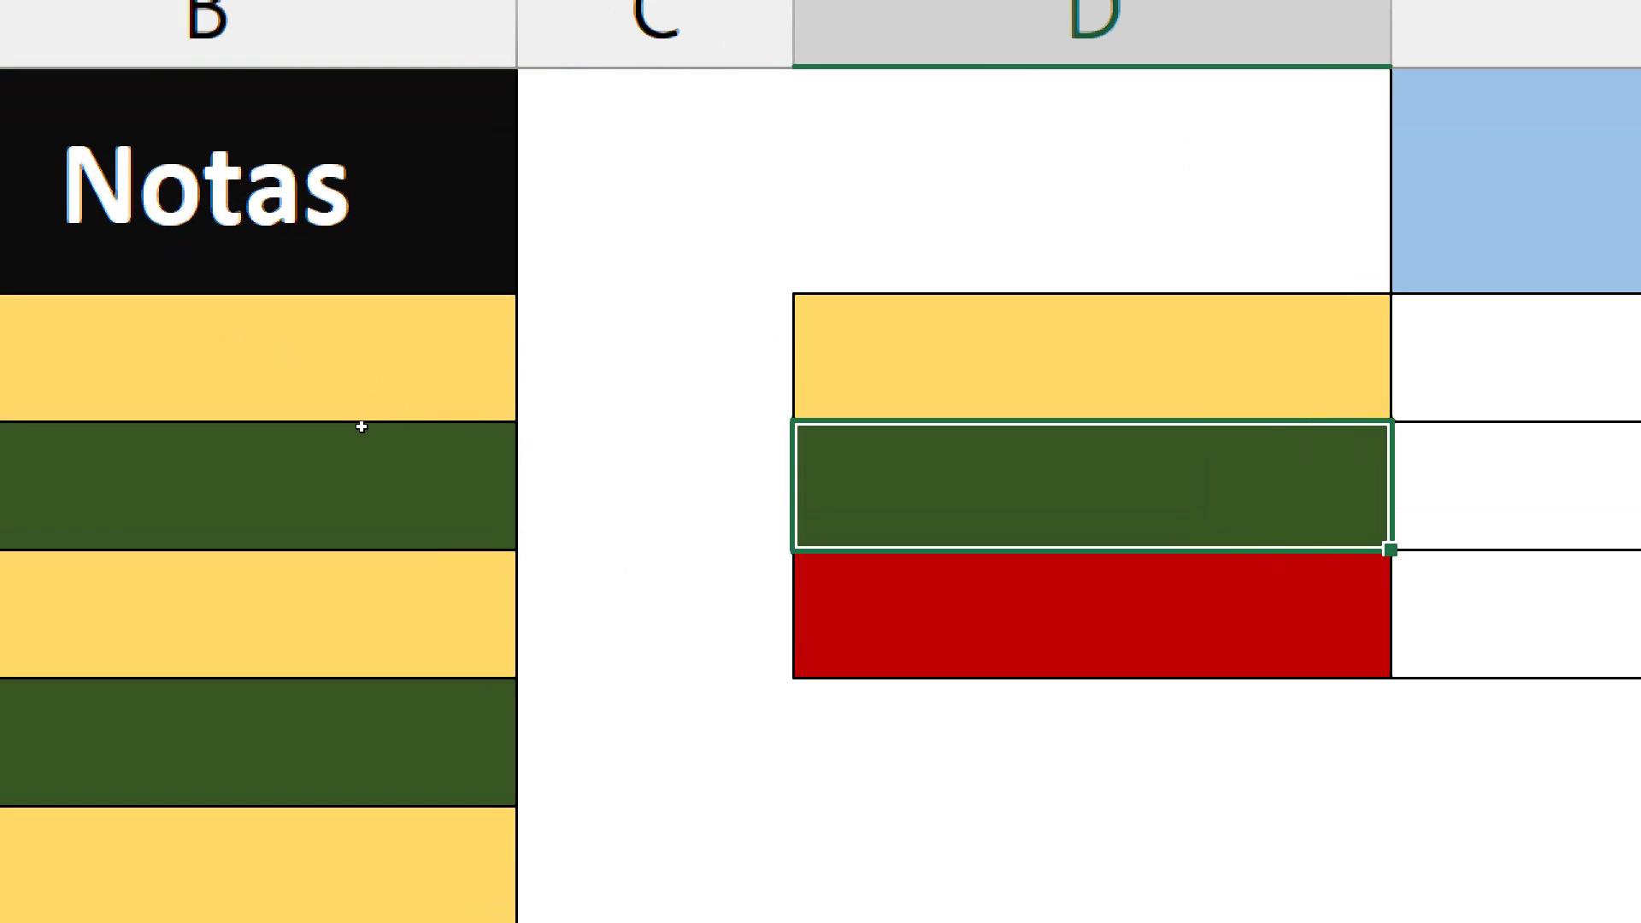
{"action": "key", "text": "Down"}
{"action": "key", "text": "Left"}
{"action": "key", "text": "Left"}
{"action": "key", "text": "Up"}
{"action": "key", "text": "Right"}
{"action": "key", "text": "Right"}
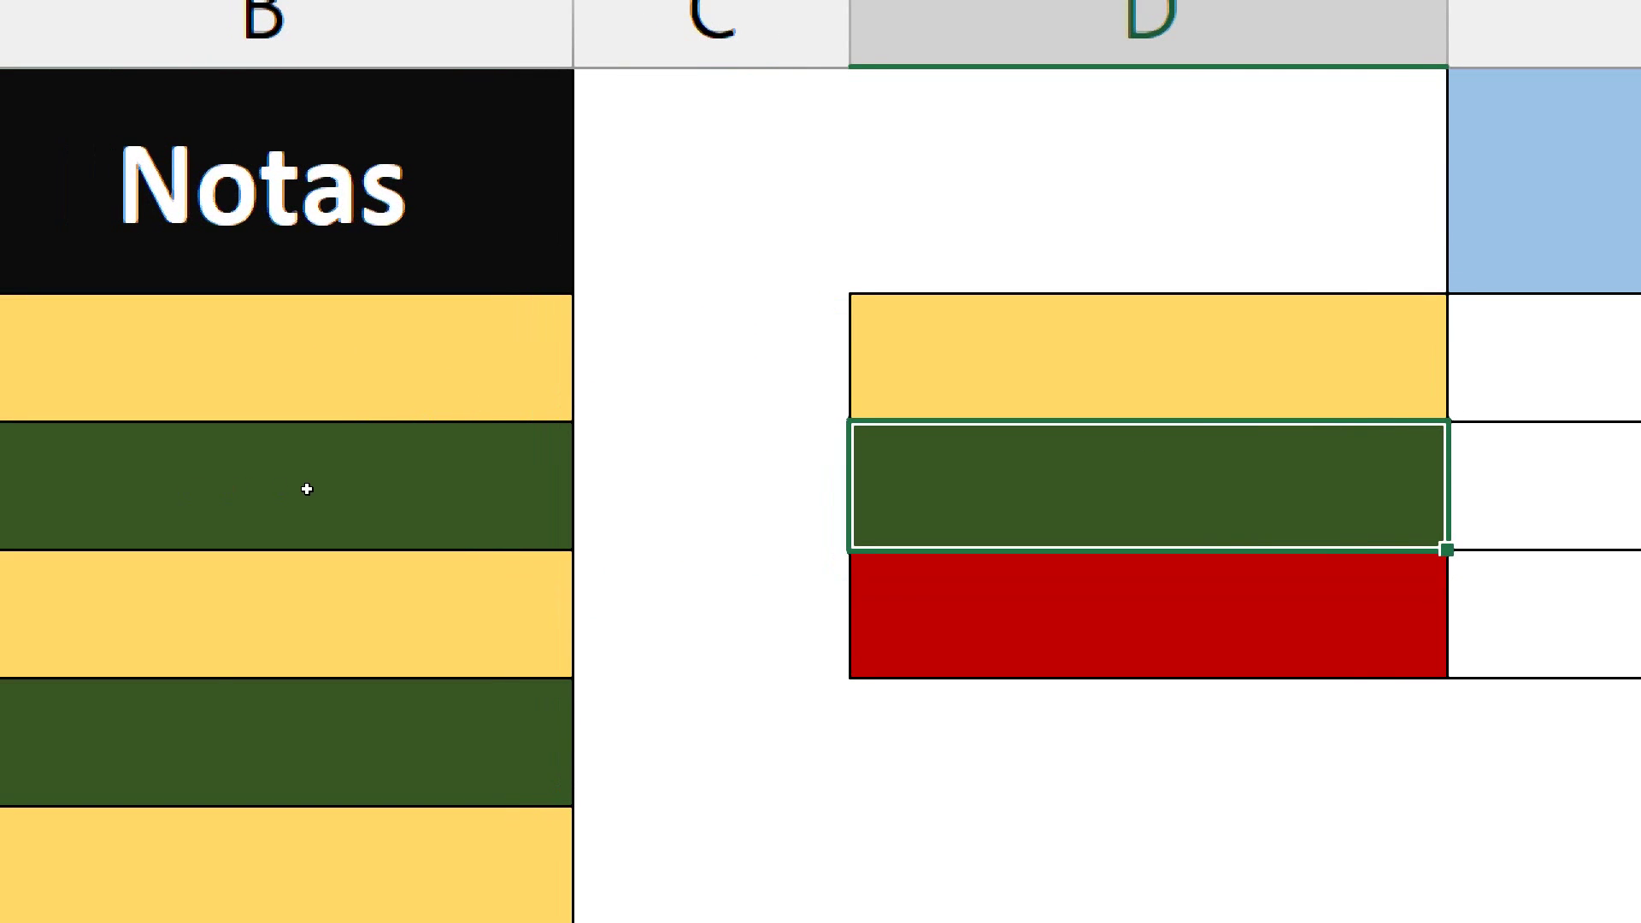
{"action": "key", "text": "Down"}
{"action": "key", "text": "Down"}
{"action": "key", "text": "Left"}
{"action": "key", "text": "Left"}
{"action": "key", "text": "Up"}
{"action": "key", "text": "Up"}
{"action": "key", "text": "Right"}
{"action": "key", "text": "Right"}
{"action": "key", "text": "Up"}
{"action": "key", "text": "Left"}
{"action": "key", "text": "Left"}
{"action": "key", "text": "Down"}
{"action": "key", "text": "Down"}
{"action": "key", "text": "Right"}
{"action": "key", "text": "Right"}
{"action": "key", "text": "Up"}
{"action": "key", "text": "Left"}
{"action": "key", "text": "Left"}
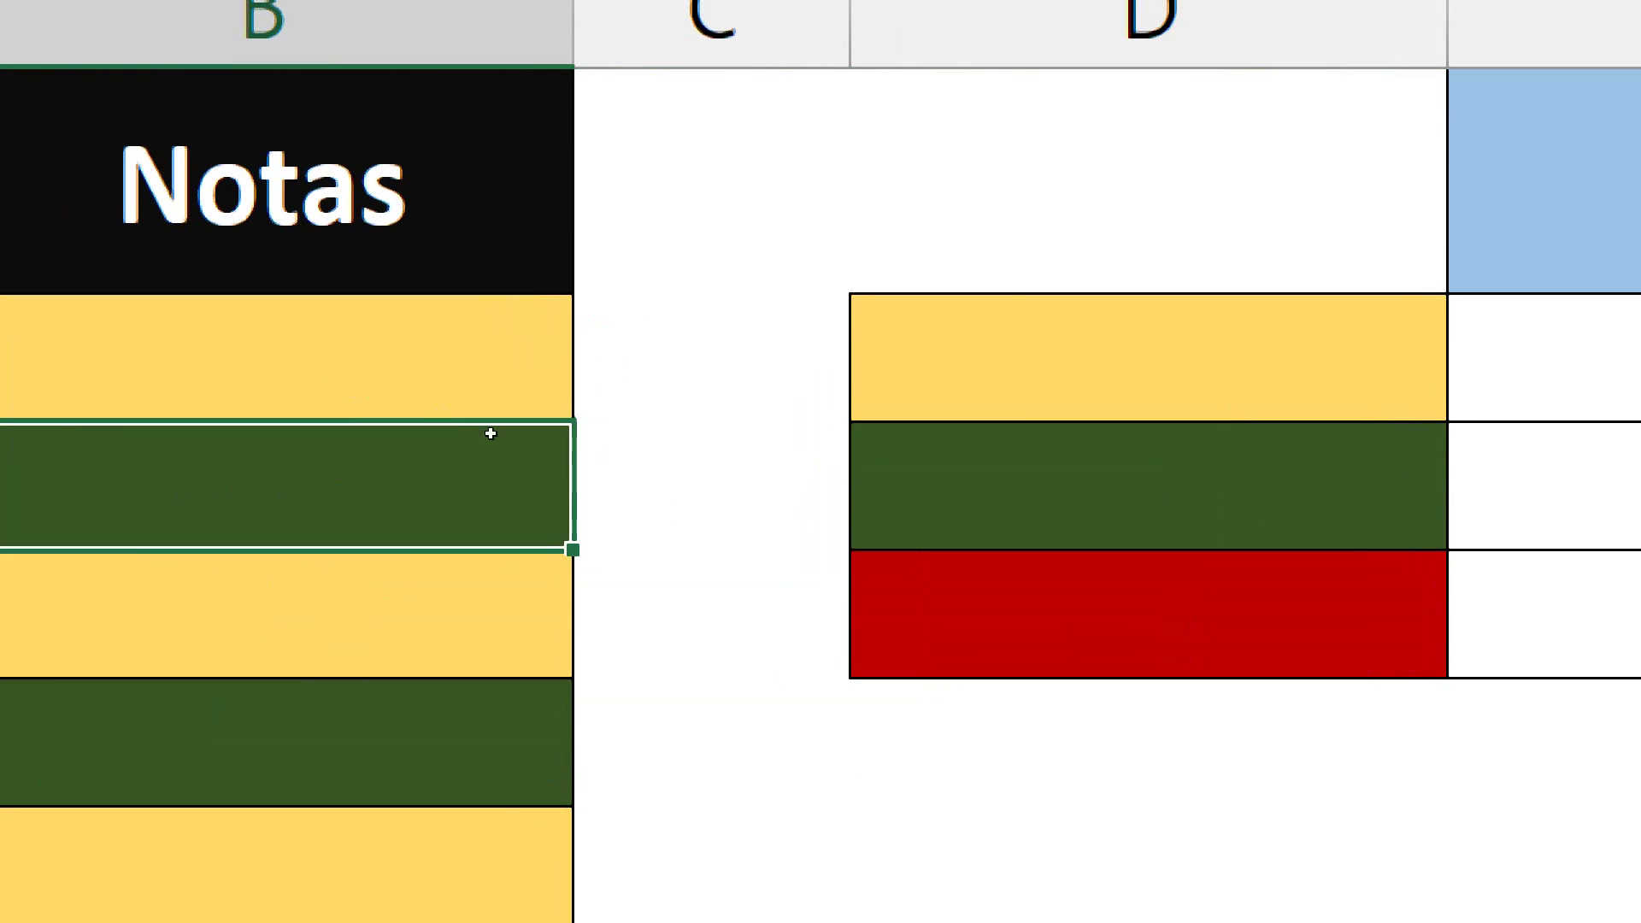
{"action": "key", "text": "Down"}
{"action": "key", "text": "Right"}
{"action": "key", "text": "Right"}
Inspect E4's formula =CONTARCOLORTIOTECH(D4;$B$2:$B$12), counting 3 red cells.
{"action": "key", "text": "Left"}
{"action": "key", "text": "Left"}
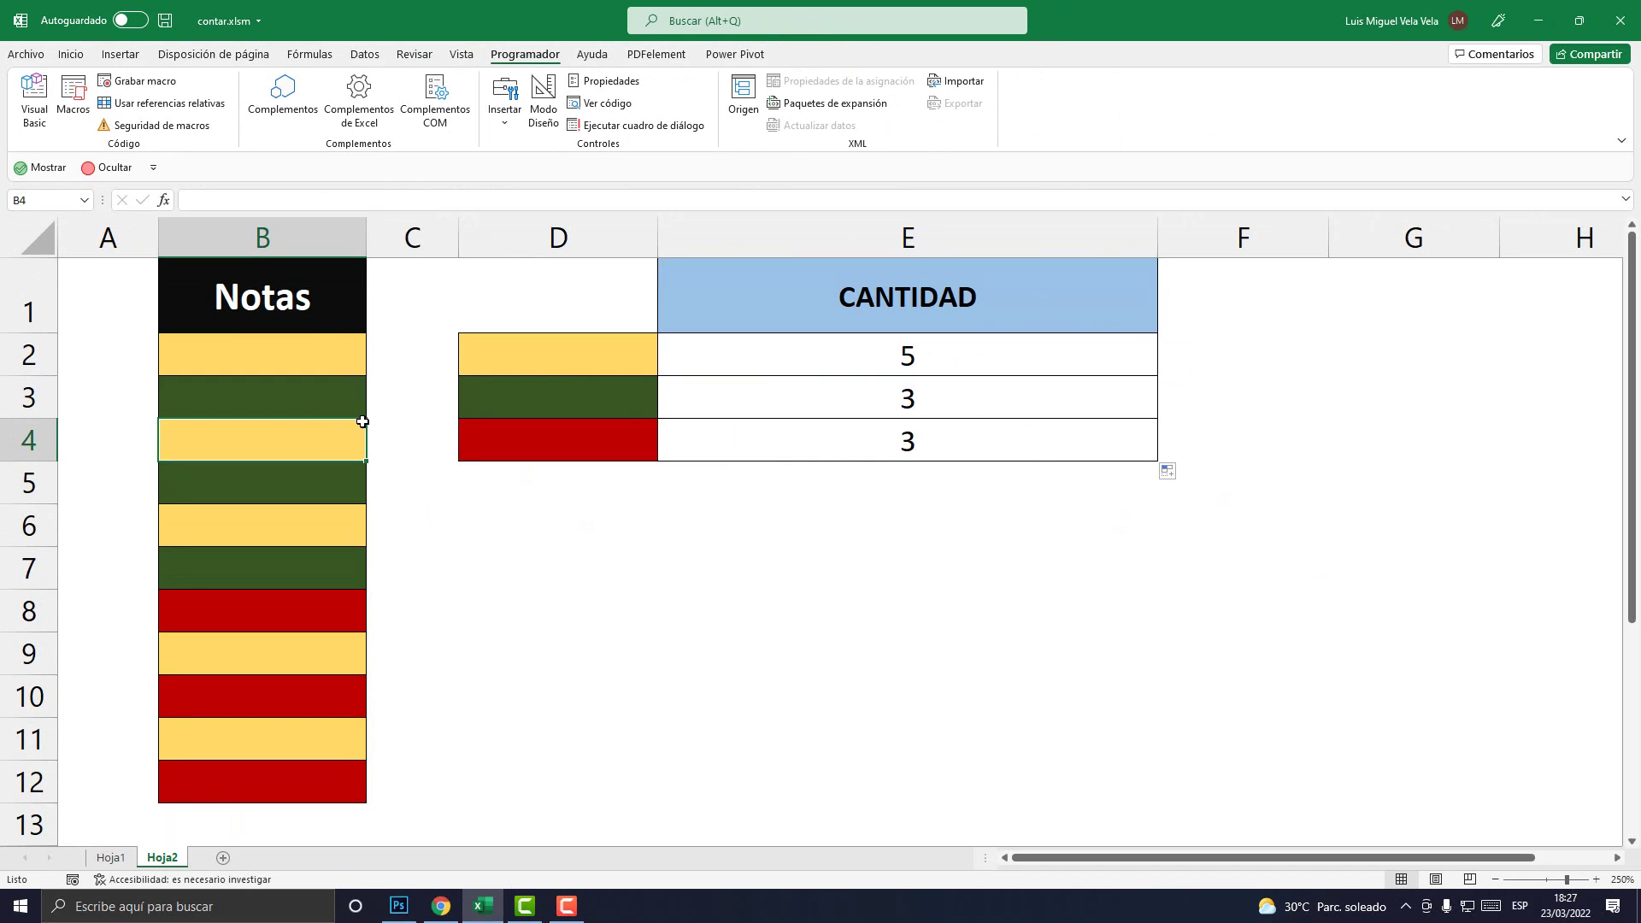
{"action": "left_click", "coordinate": [509, 441]}
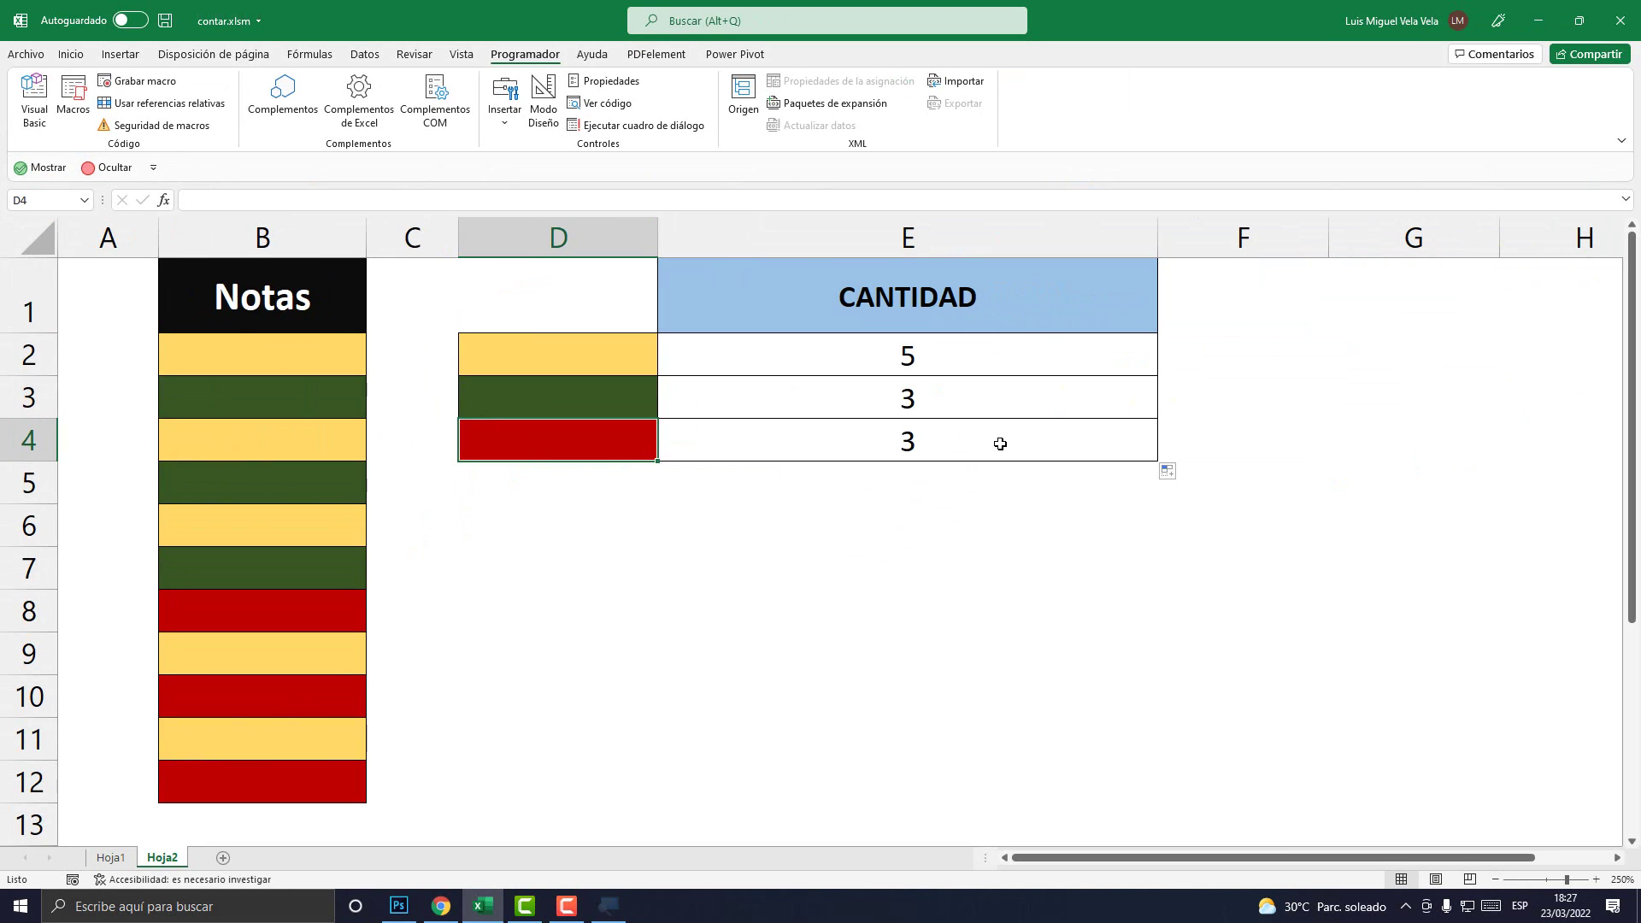
{"action": "left_click", "coordinate": [932, 442]}
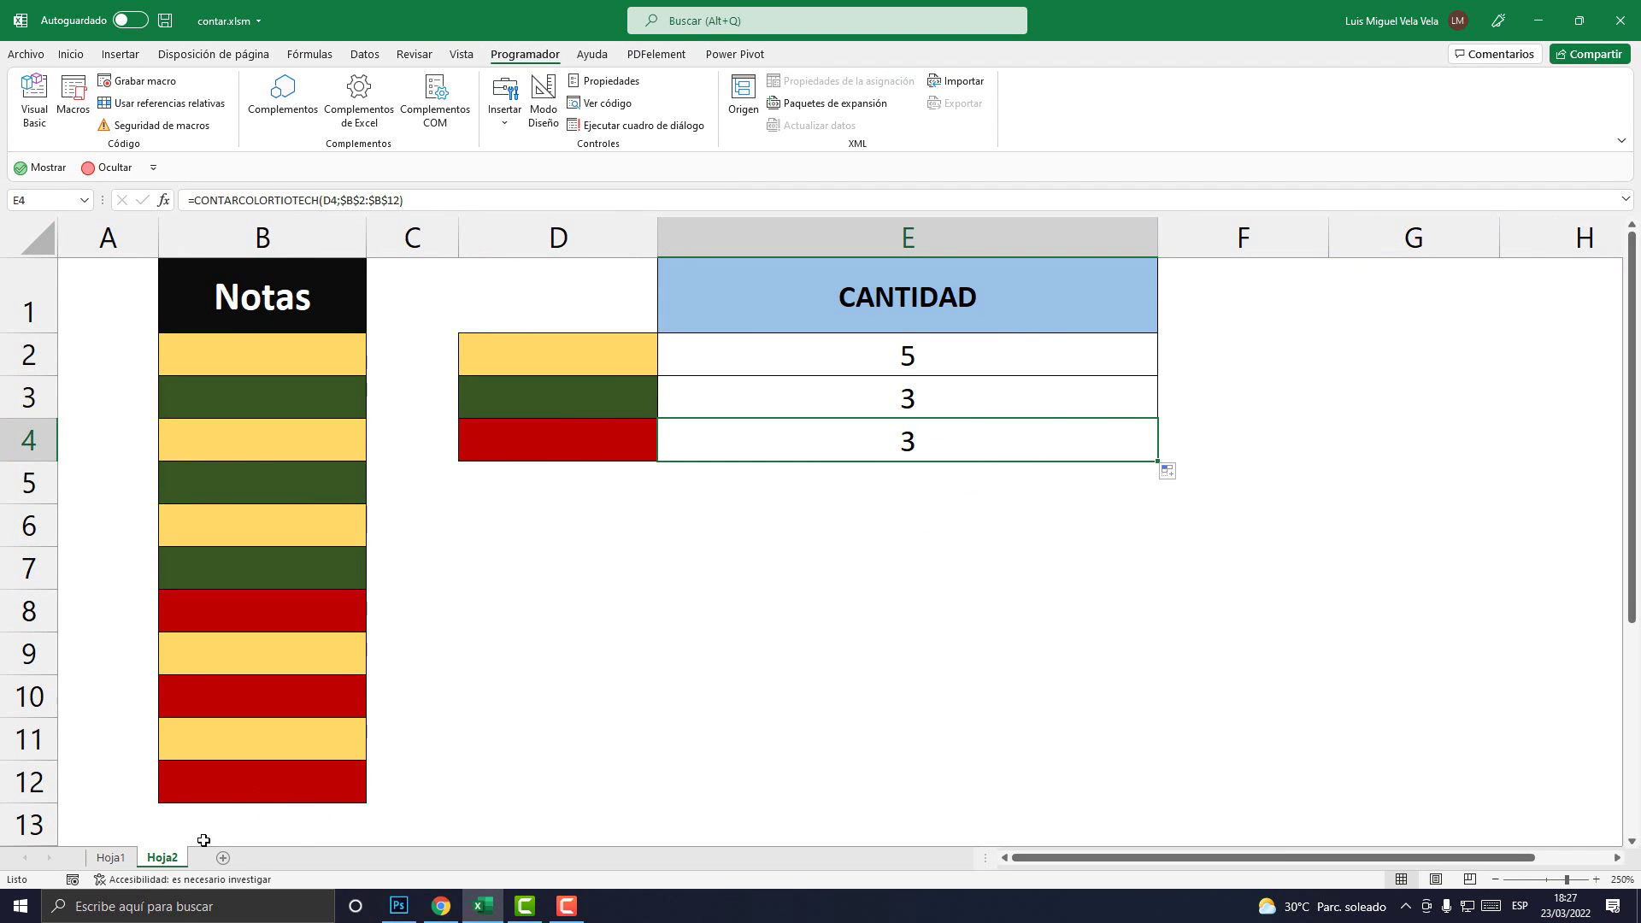
Use Ver código from the Hoja2 tab menu and open Módulo1 to show CONTARCOLORTIOTECH.
{"action": "right_click", "coordinate": [166, 858]}
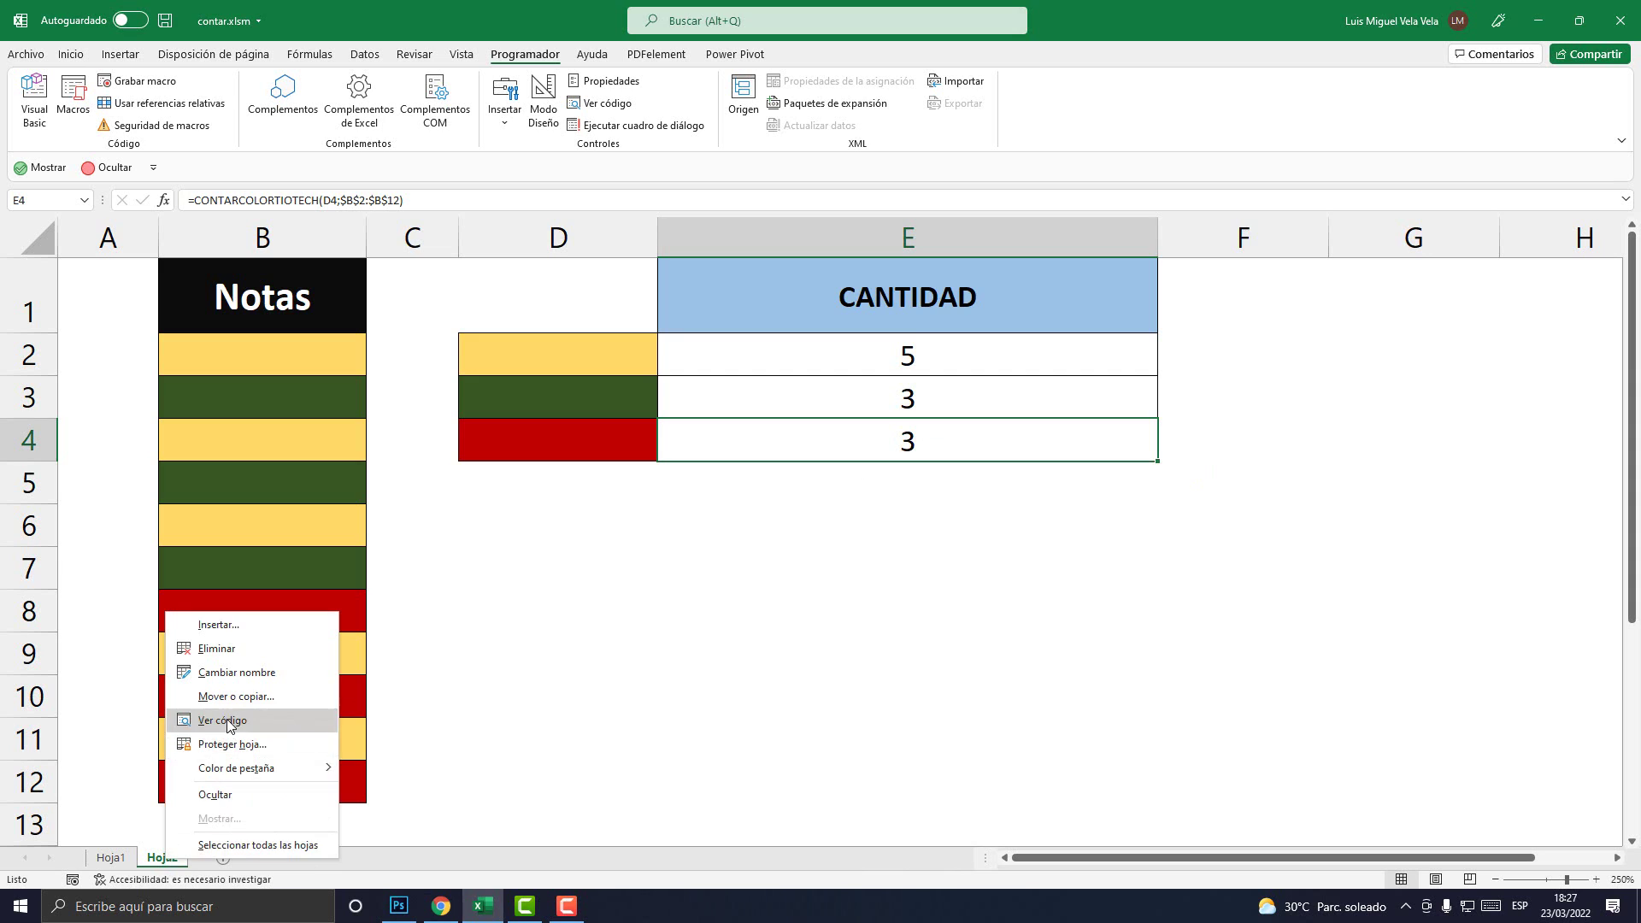
{"action": "left_click", "coordinate": [228, 725]}
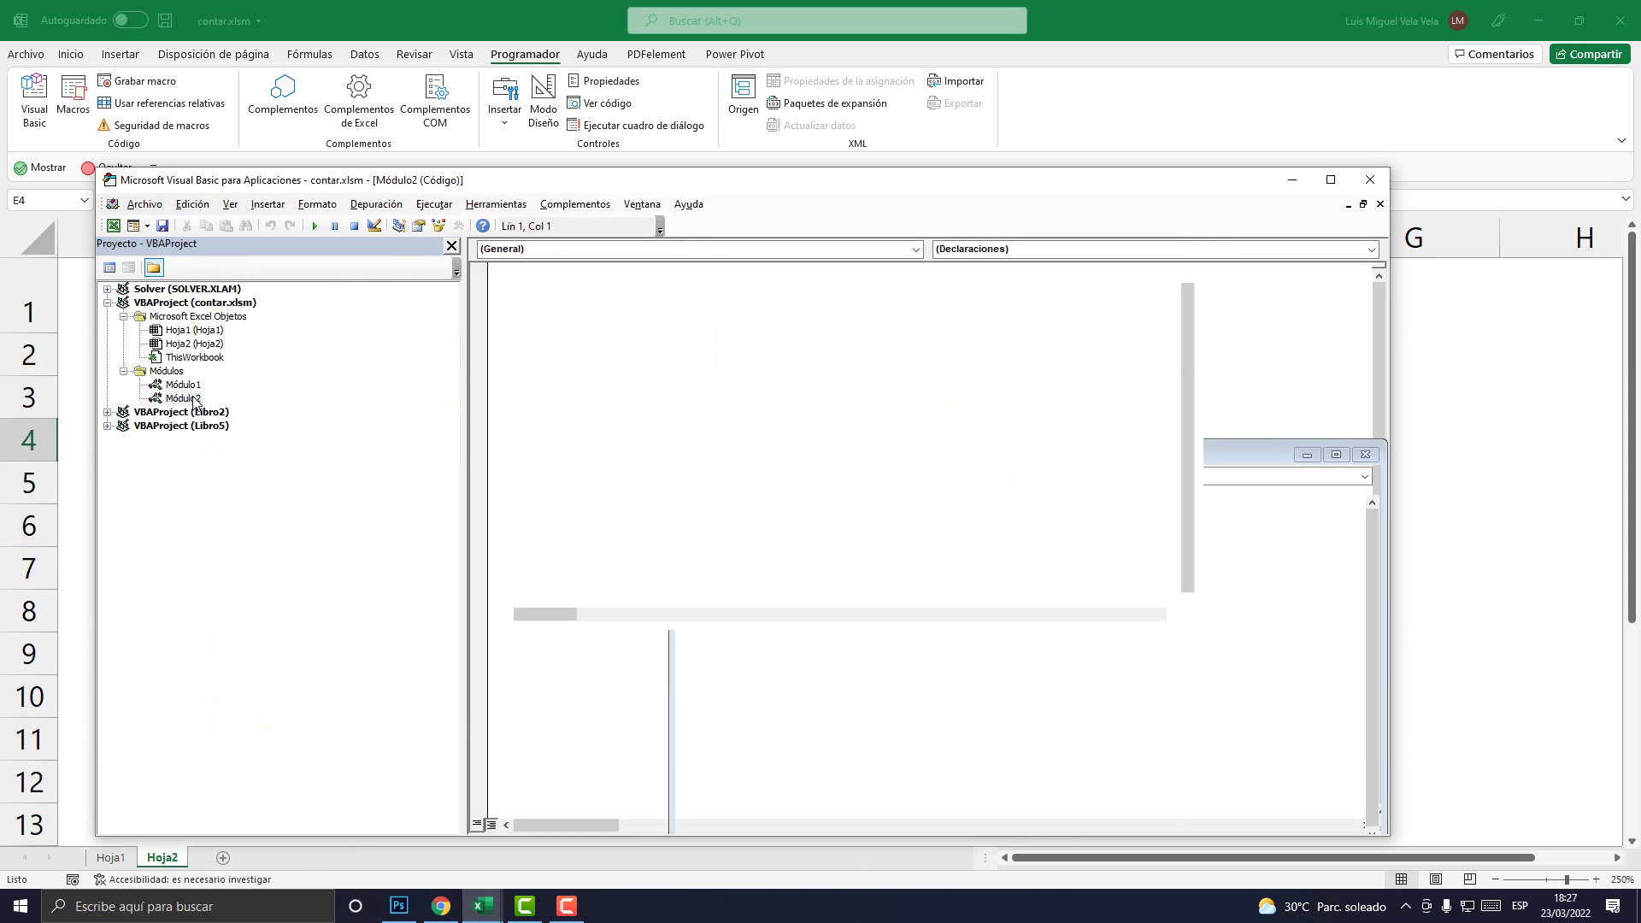
{"action": "double_click", "coordinate": [193, 386]}
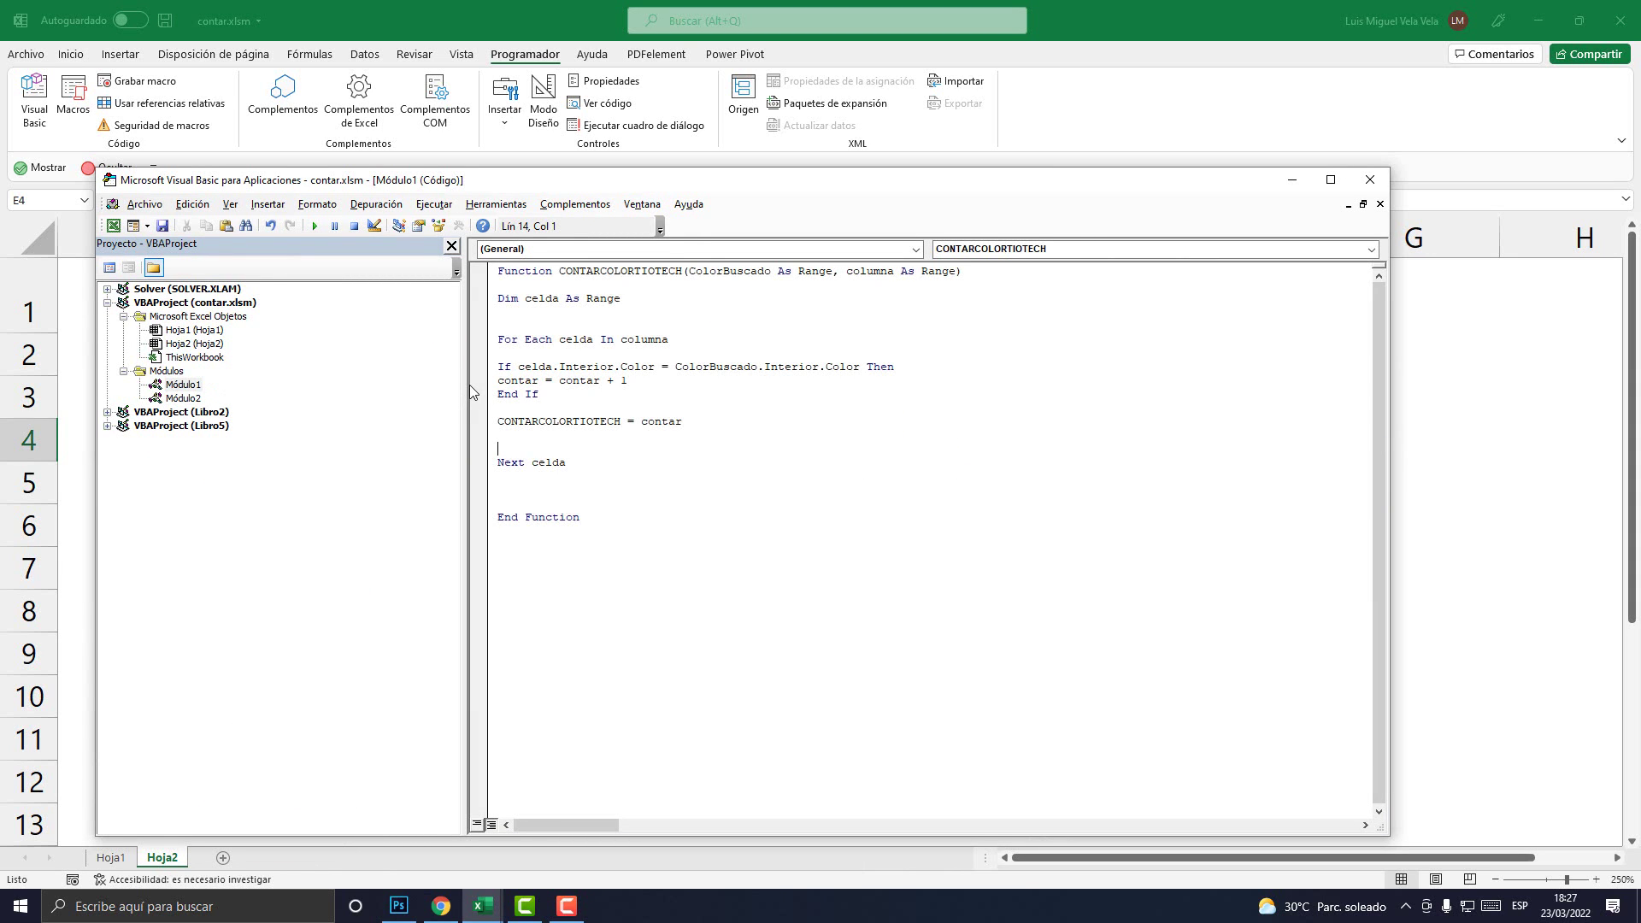